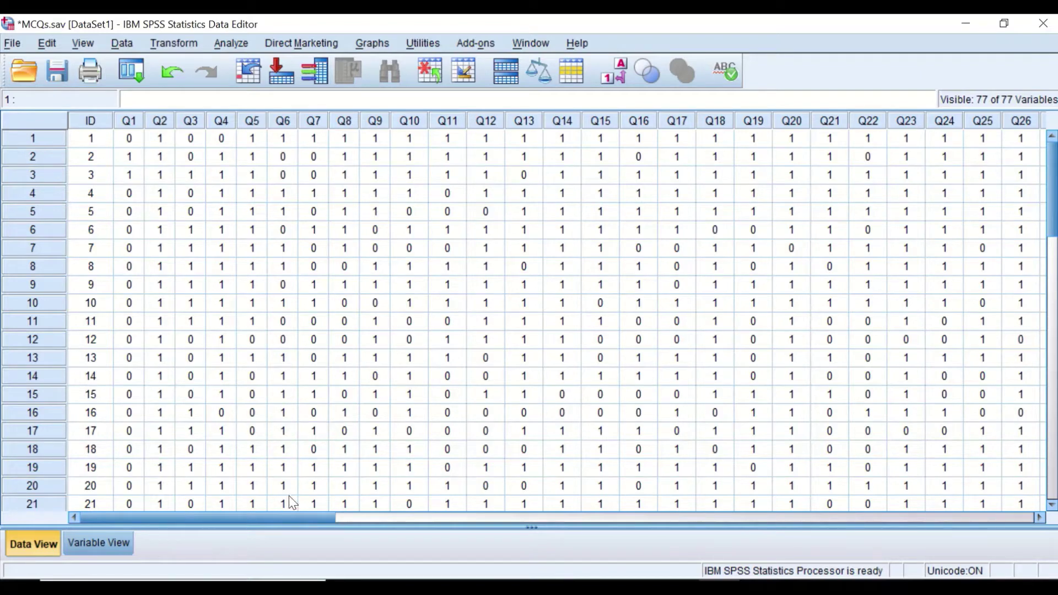
Step: Review the scored question columns from Q1 through Q76 in the data grid
left_click_drag(289, 515, 280, 481)
left_click_drag(291, 520, 135, 449)
left_click_drag(209, 517, 783, 512)
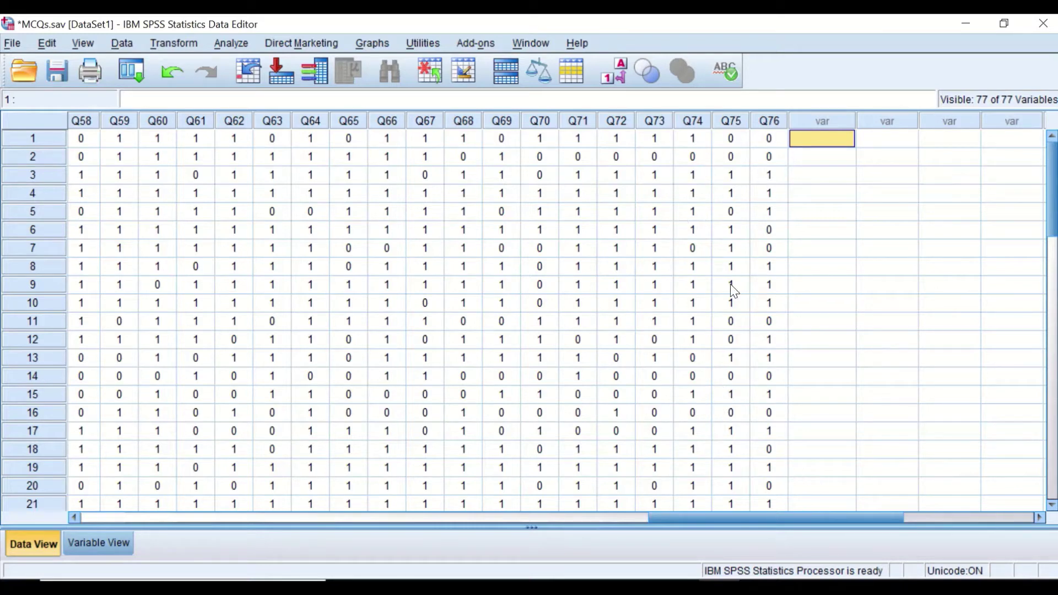
left_click_drag(835, 520, 243, 408)
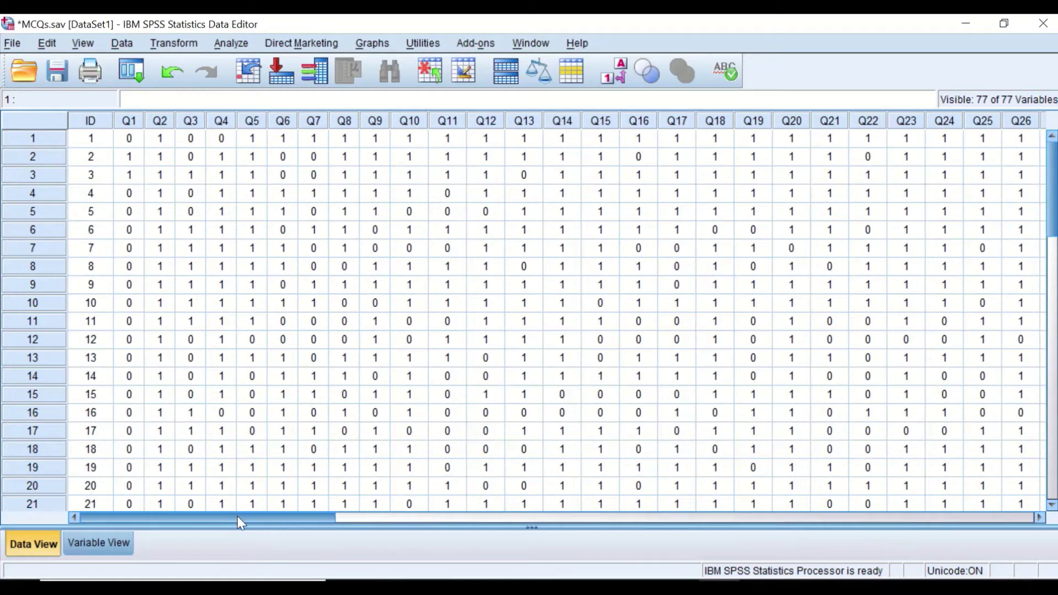
left_click_drag(237, 516, 785, 453)
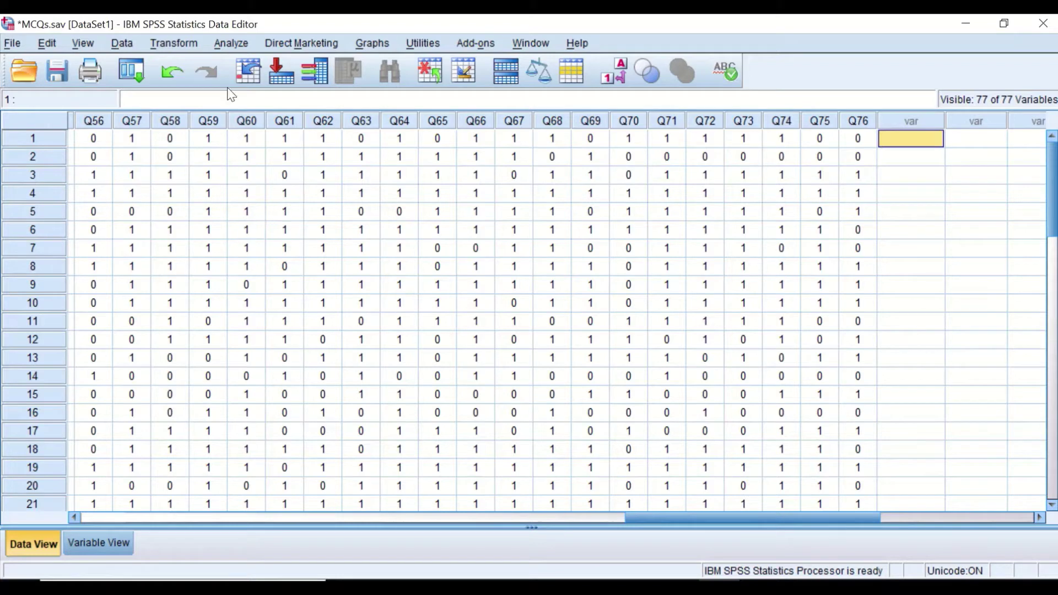
Step: Open the Compute Variable dialog and move it aside so the last question columns stay in view
left_click(175, 43)
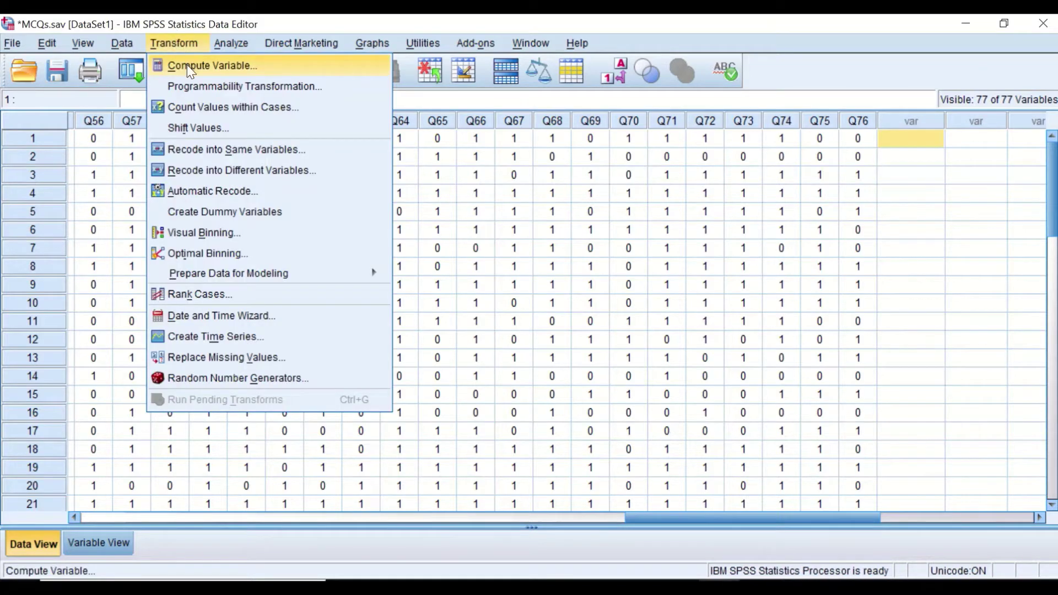
left_click(187, 65)
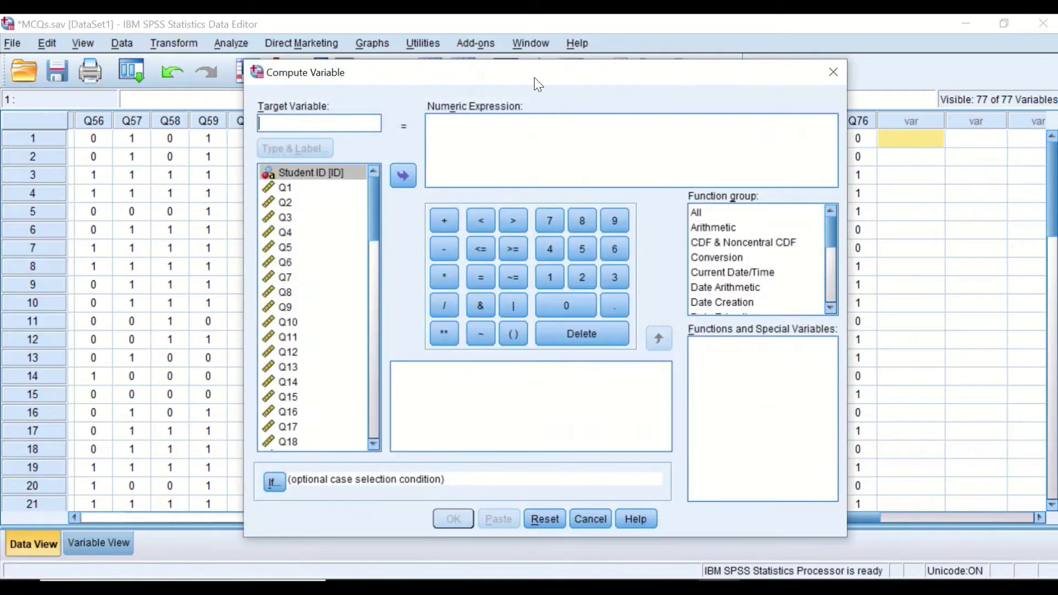
left_click_drag(534, 69, 405, 74)
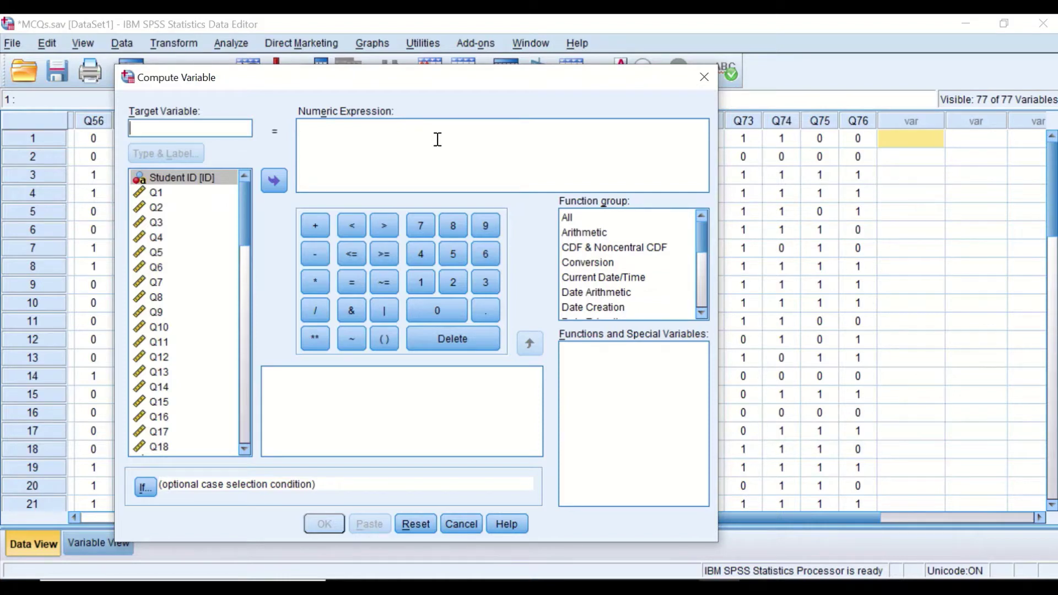
Step: Build a bracketed sum of Q1, Q2 and Q3 joined by plus signs in the numeric expression
left_click(384, 339)
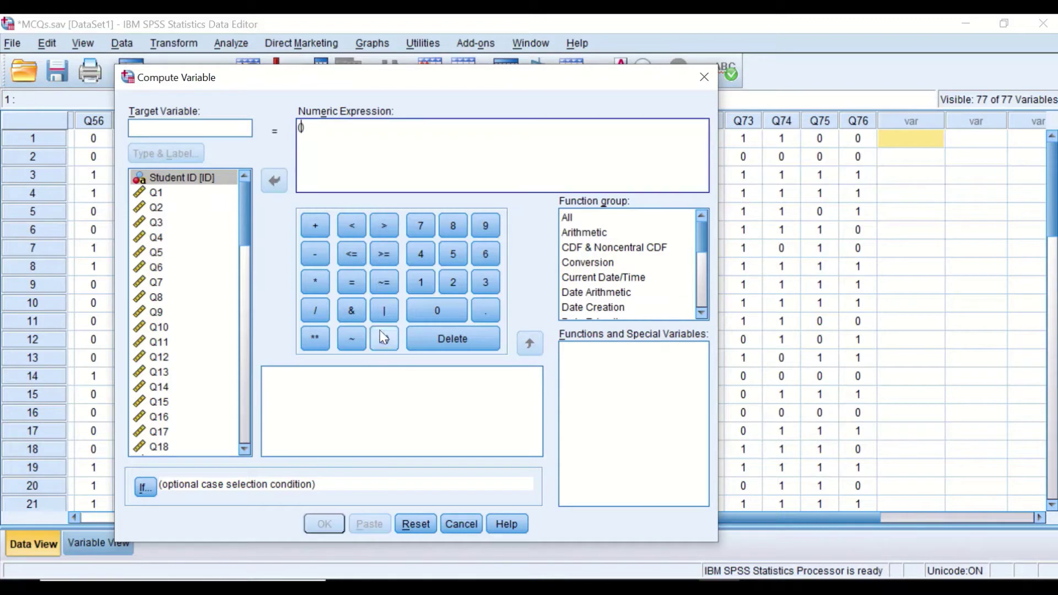
left_click(156, 193)
left_click(274, 181)
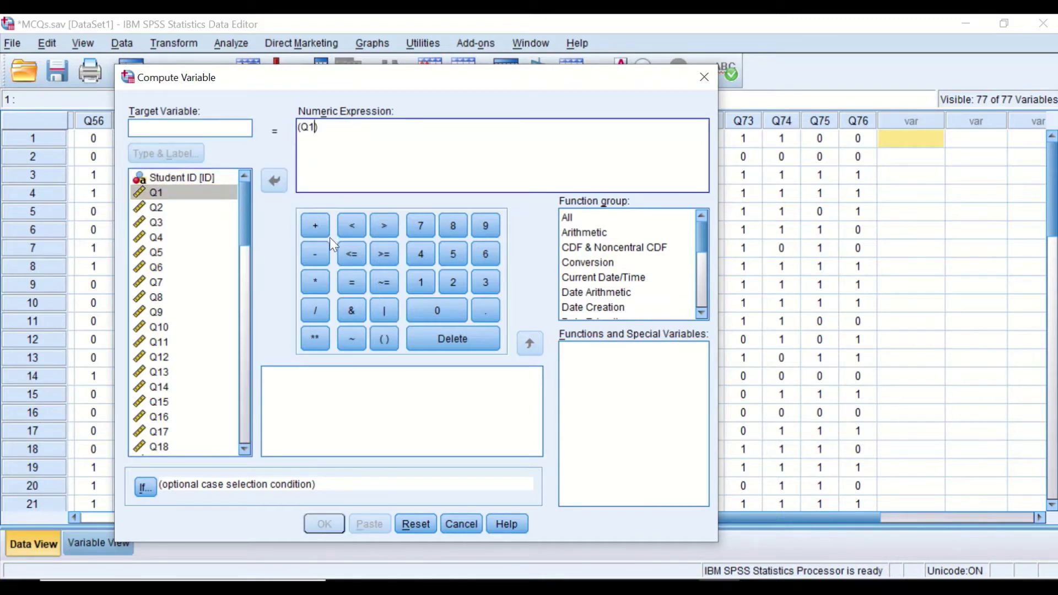
left_click(314, 226)
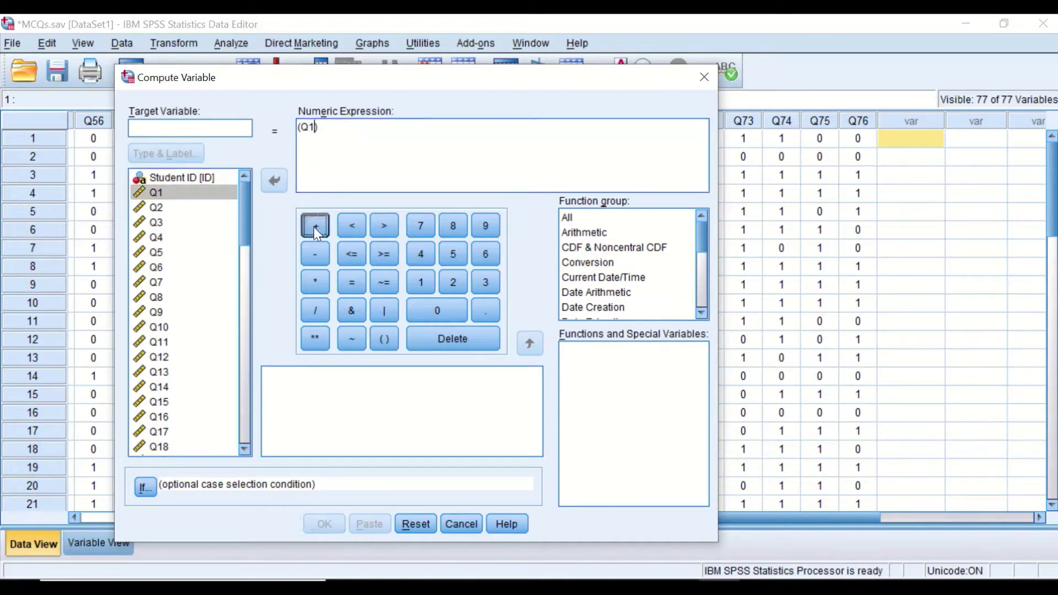
left_click(157, 207)
left_click(275, 181)
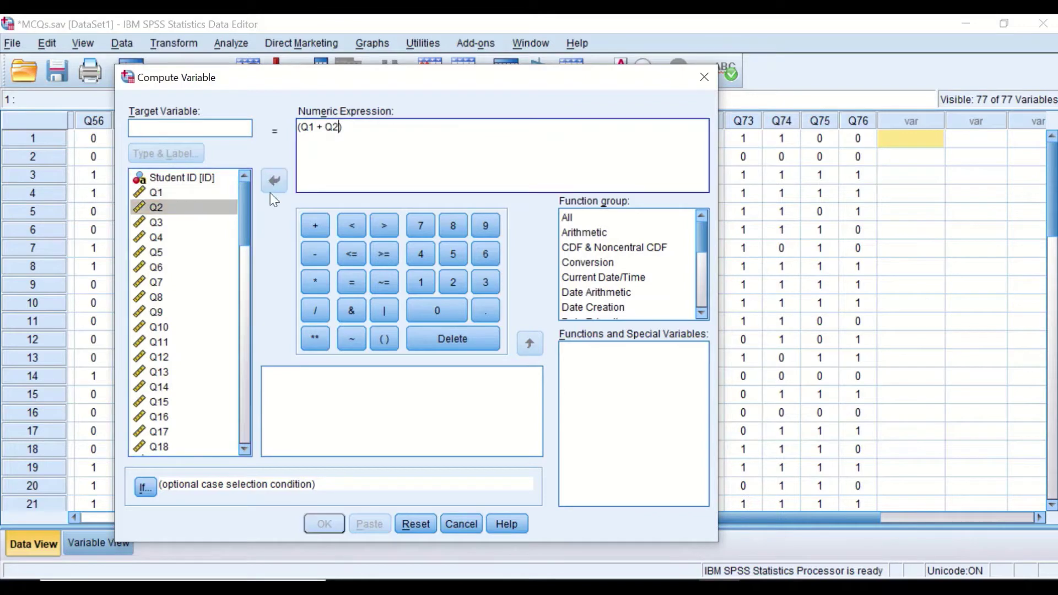
left_click(308, 223)
left_click(163, 222)
left_click(308, 225)
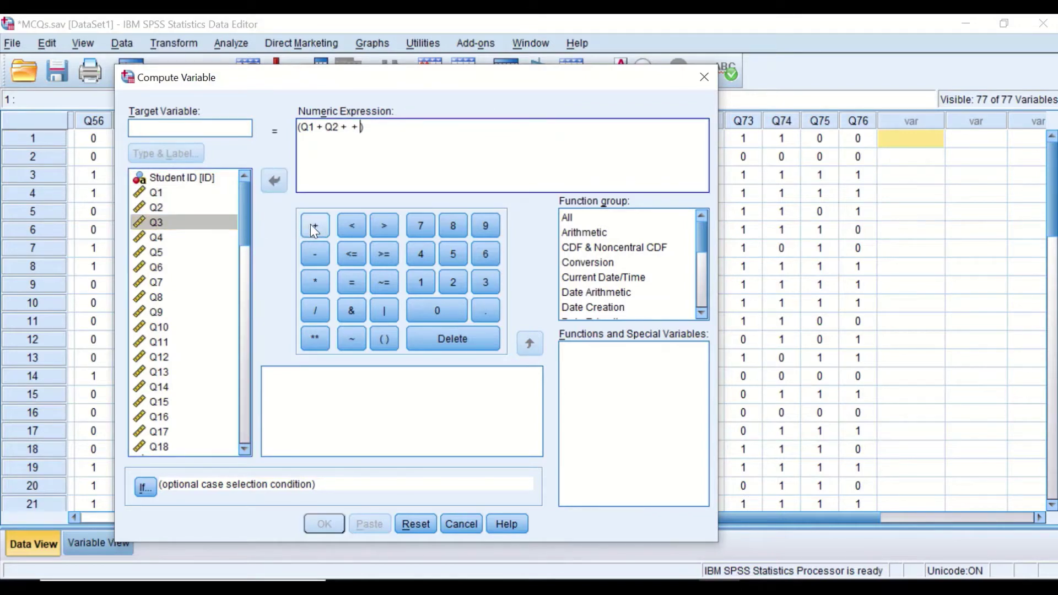
left_click(216, 221)
left_click(274, 180)
Step: Extend the bracketed sum with / 76 * 100, and clear the whole numeric expression
left_click(370, 131)
left_click(395, 134)
left_click(418, 227)
left_click(483, 254)
left_click(311, 282)
left_click(429, 305)
left_click(430, 306)
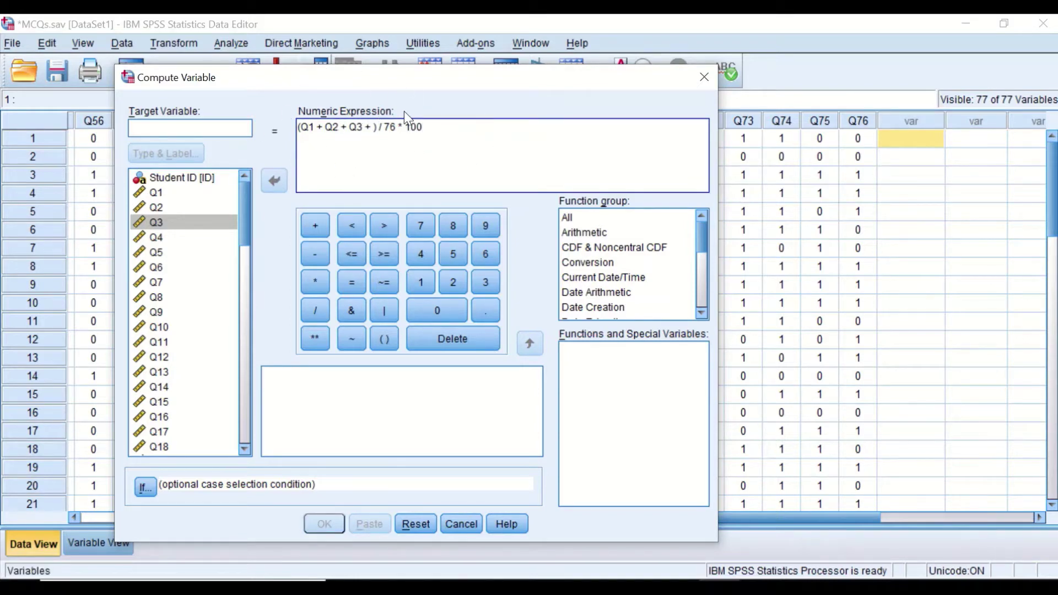
left_click_drag(435, 127, 292, 127)
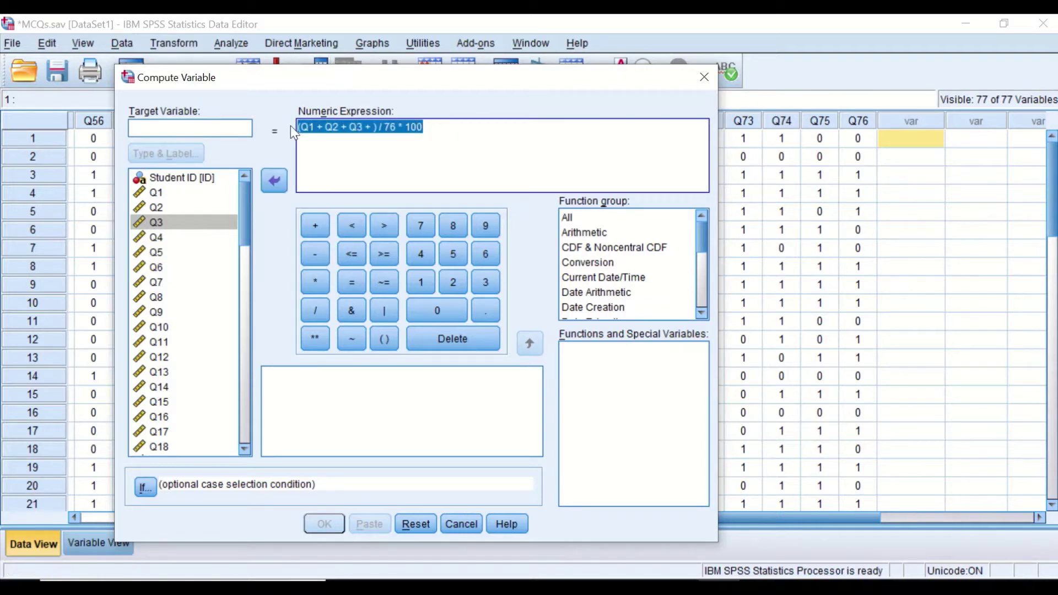
key("BackSpace")
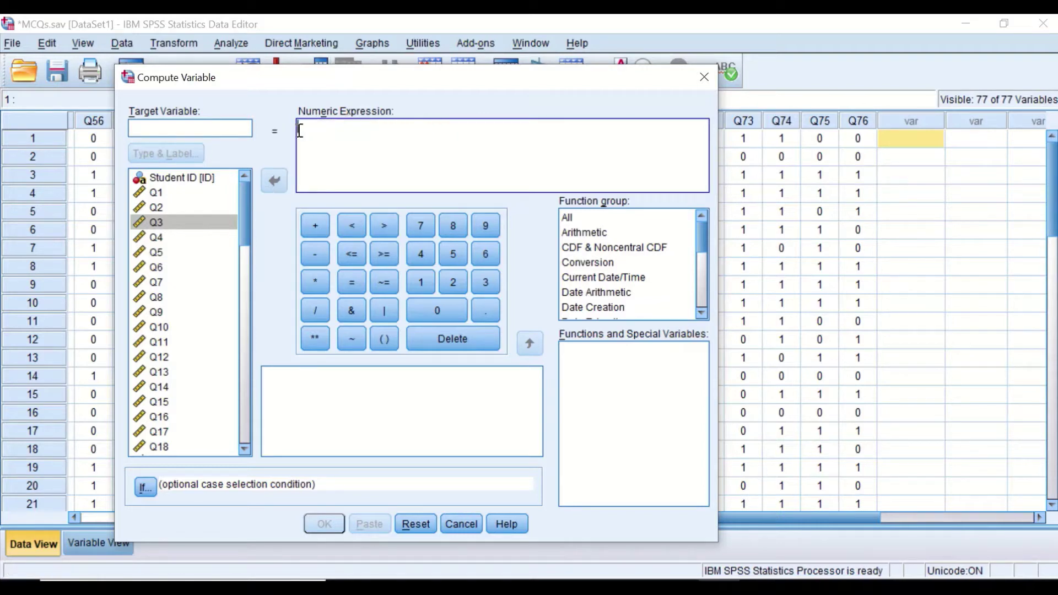
Step: Browse the function groups and list the Statistical functions
left_click(571, 221)
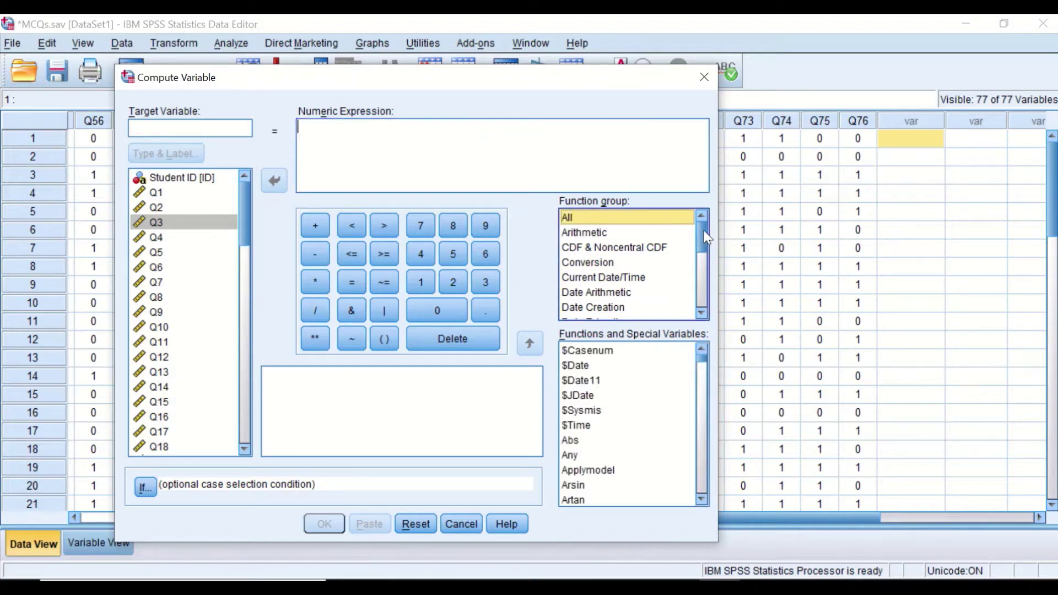
scroll(701, 232, "down", 3)
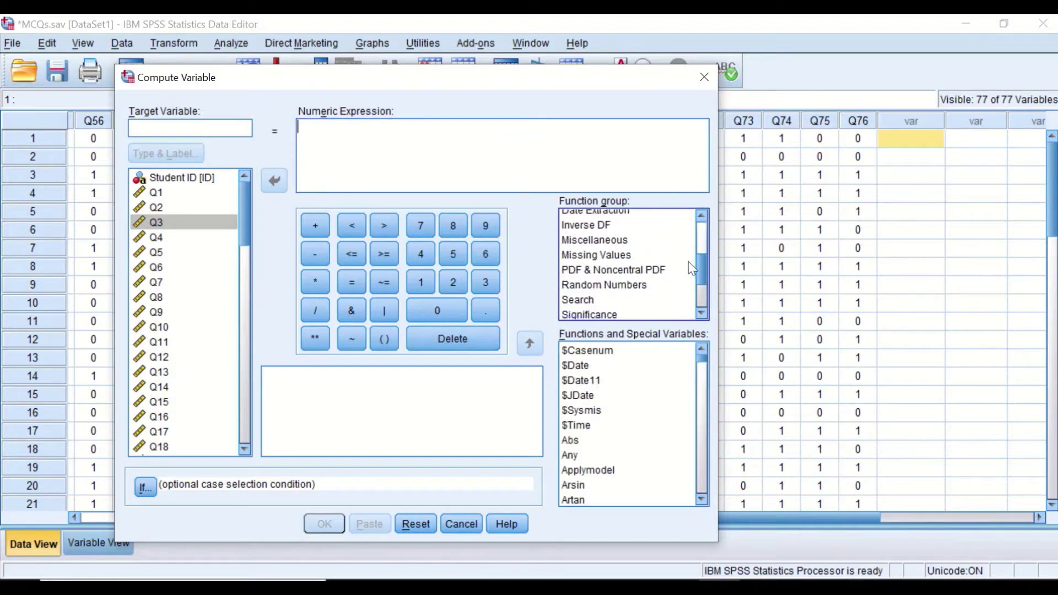
scroll(689, 274, "down", 2)
left_click(580, 267)
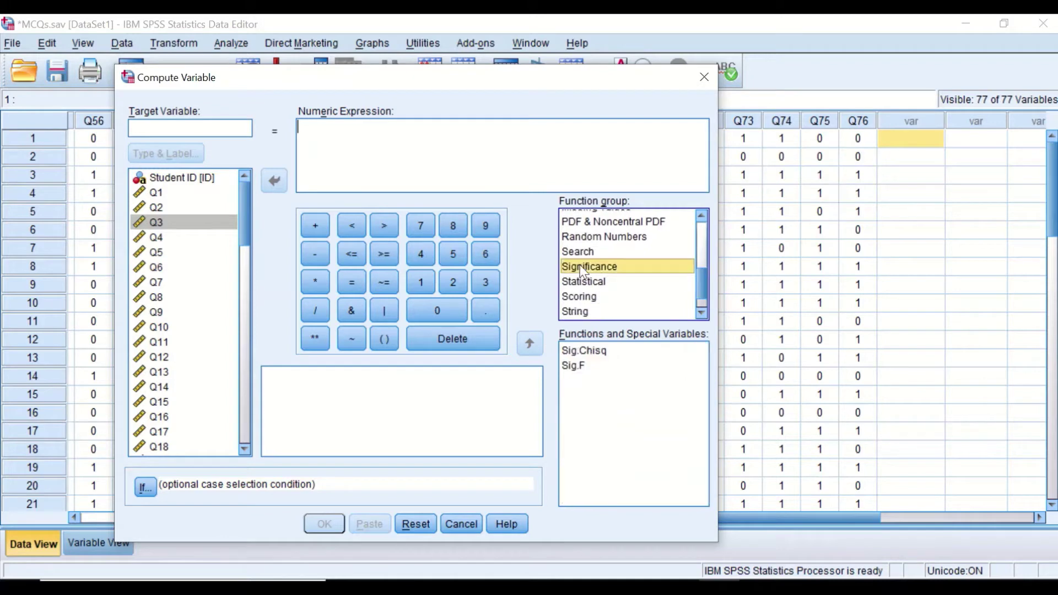
left_click(585, 282)
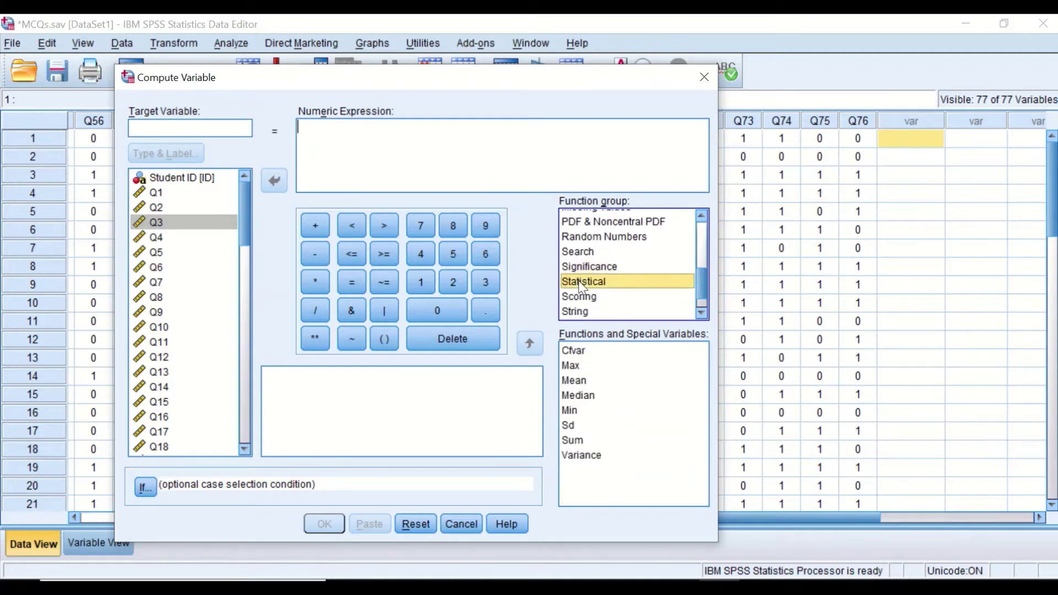
Step: Insert the SUM function into the numeric expression and remove its placeholder arguments
left_click(576, 440)
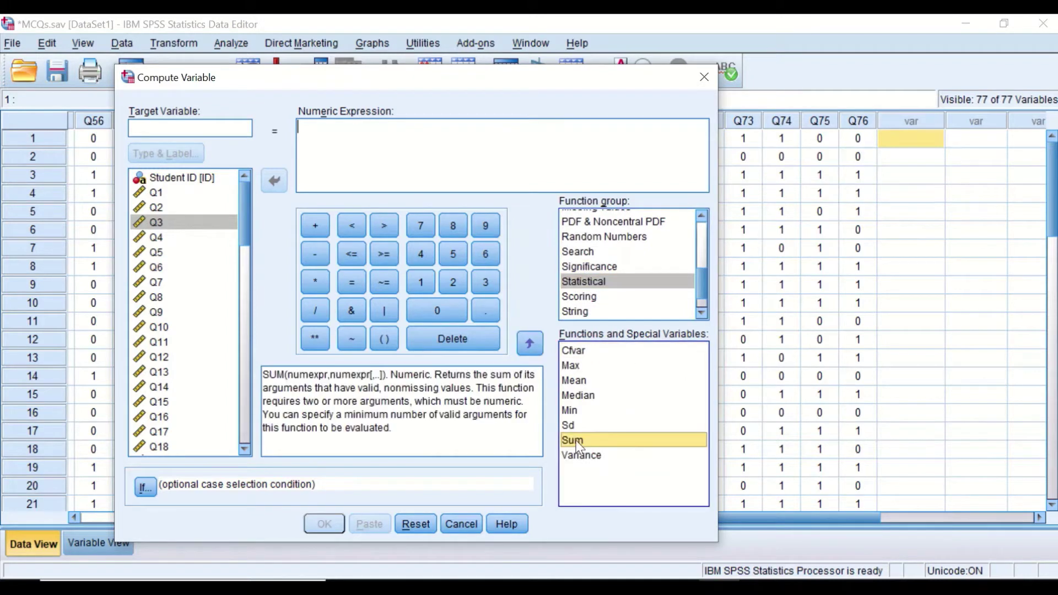
left_click_drag(570, 438, 336, 124)
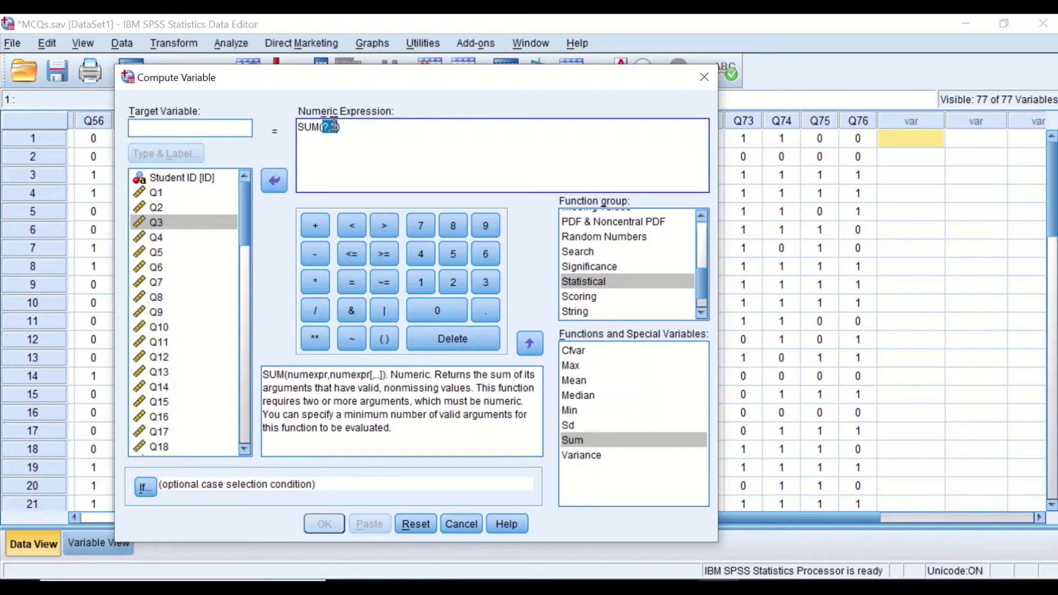
key("Delete")
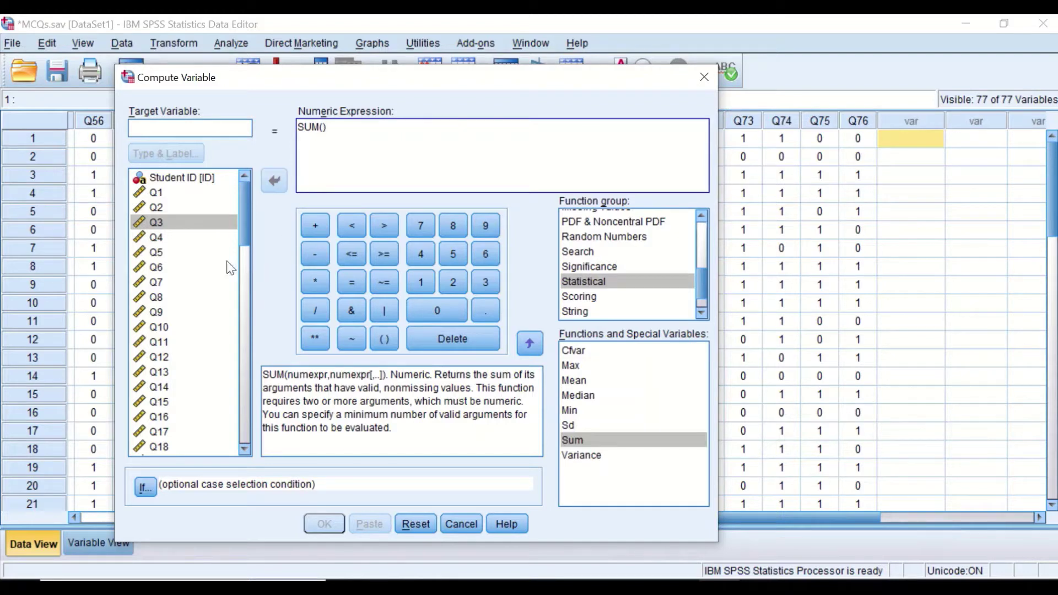
Step: Enter Q1, Q2 and Q3 as comma-separated arguments of the SUM function
left_click(150, 193)
left_click(267, 184)
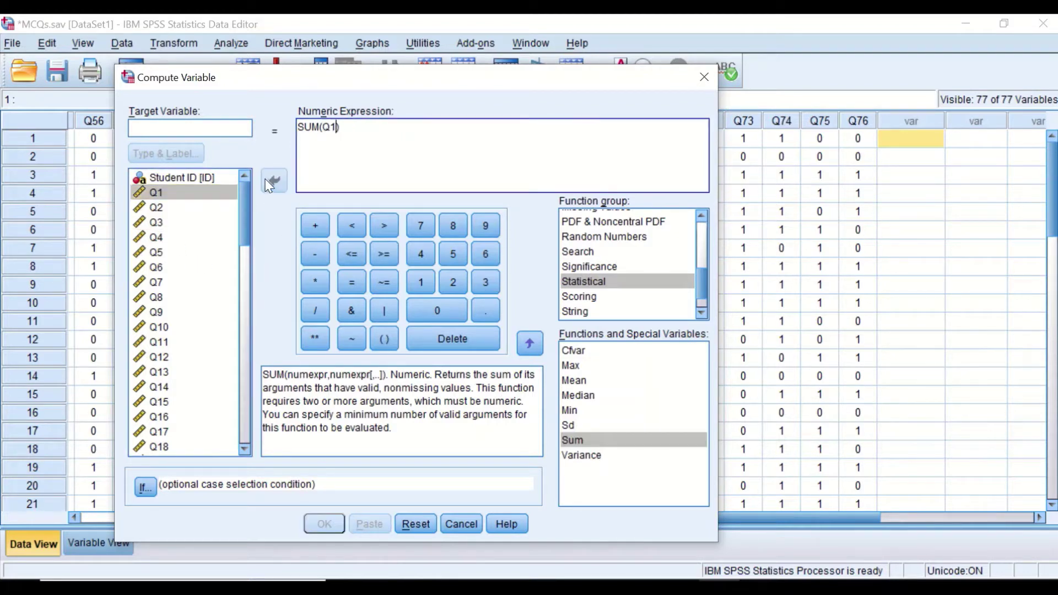
type(",")
left_click(159, 207)
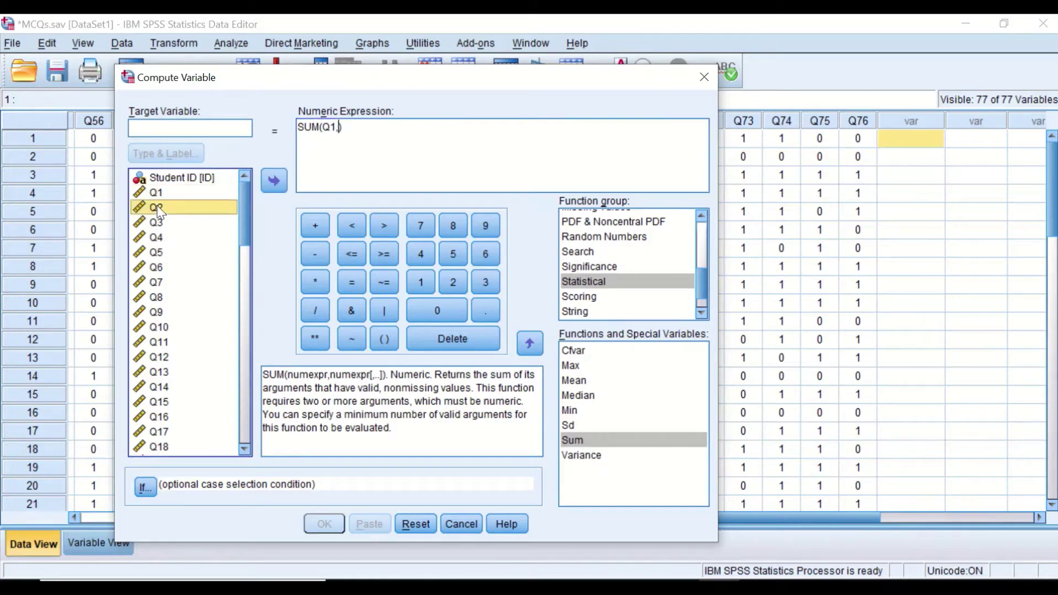
left_click(274, 181)
left_click(196, 222)
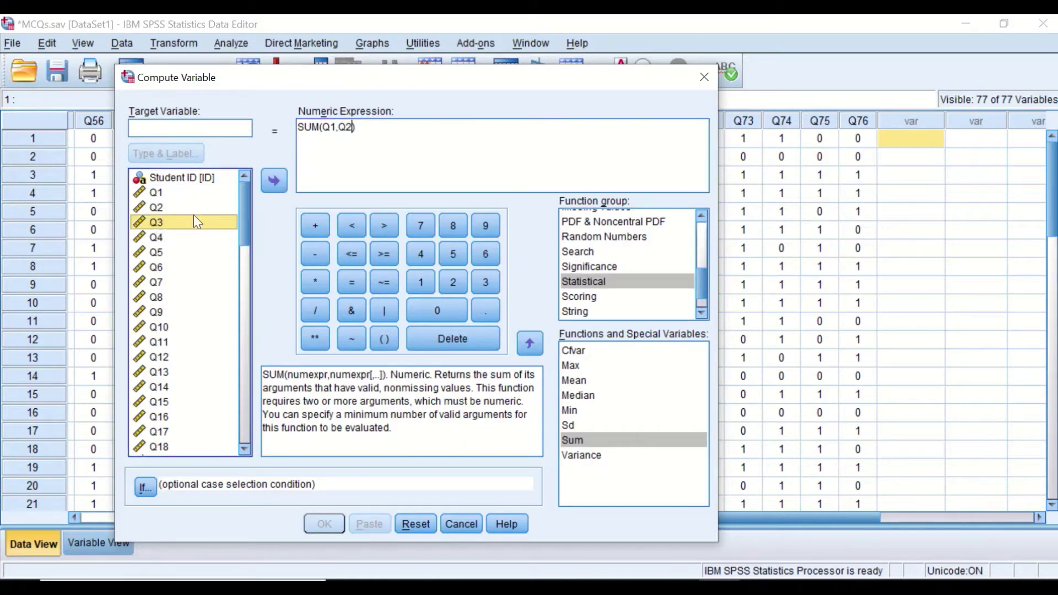
left_click(272, 184)
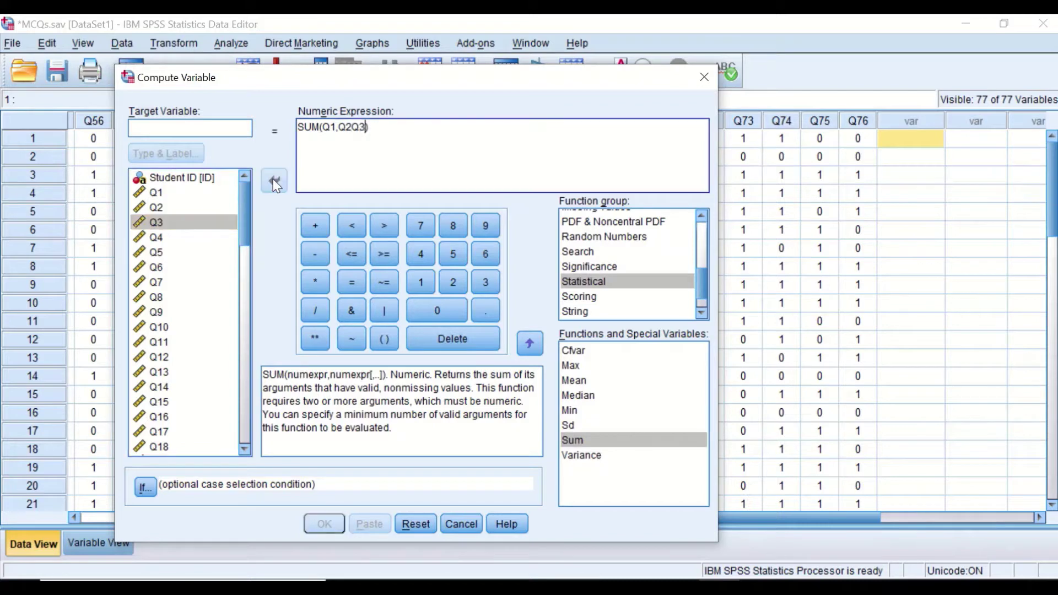
left_click(353, 128)
type(",")
Step: Append / 76 * 100 to the SUM expression, and clear the whole numeric expression
left_click(391, 147)
left_click(313, 311)
left_click(492, 253)
left_click(419, 283)
left_click(429, 307)
left_click(430, 306)
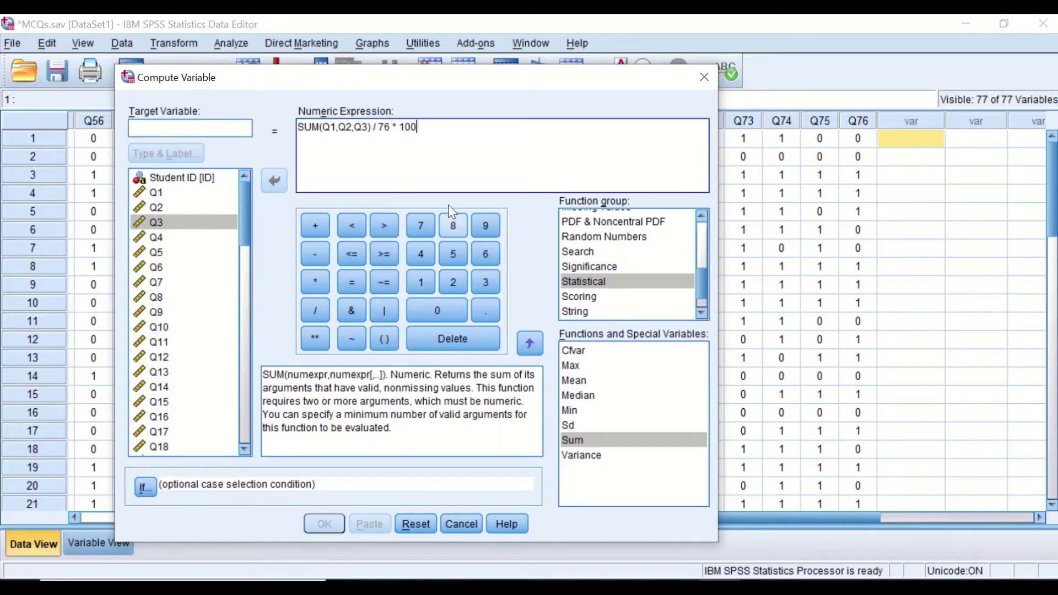
left_click_drag(449, 139, 282, 131)
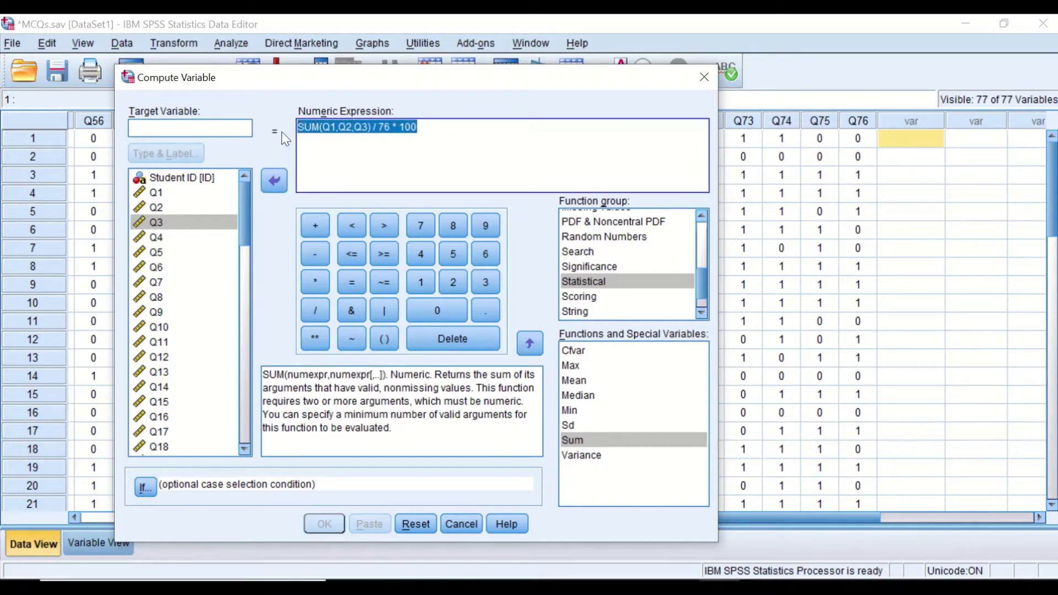
key("Delete")
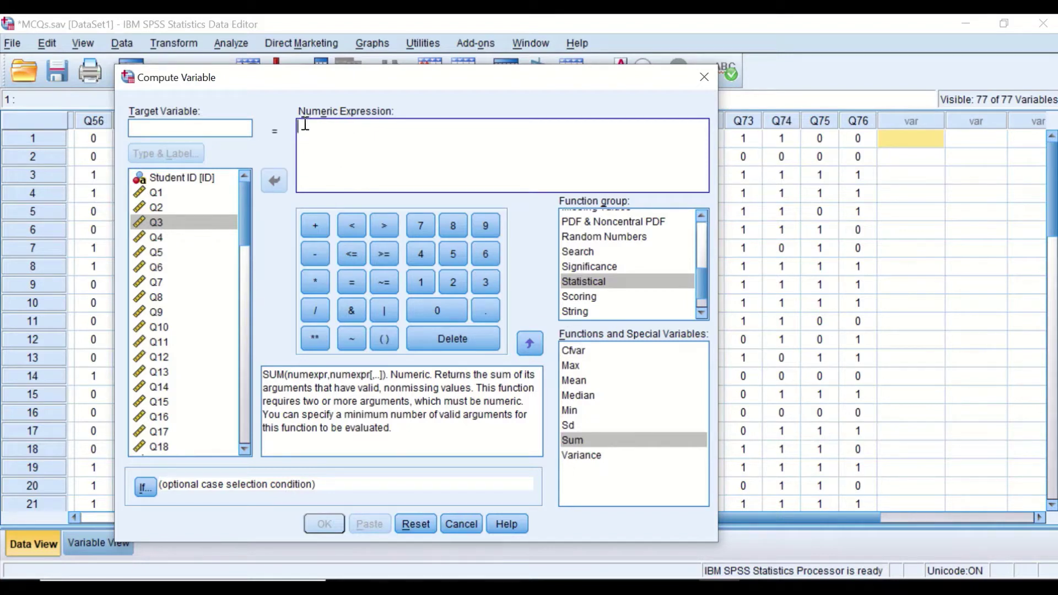
Step: Insert the MEAN function into the numeric expression and name the target variable OverallMarks
left_click_drag(576, 380, 336, 138)
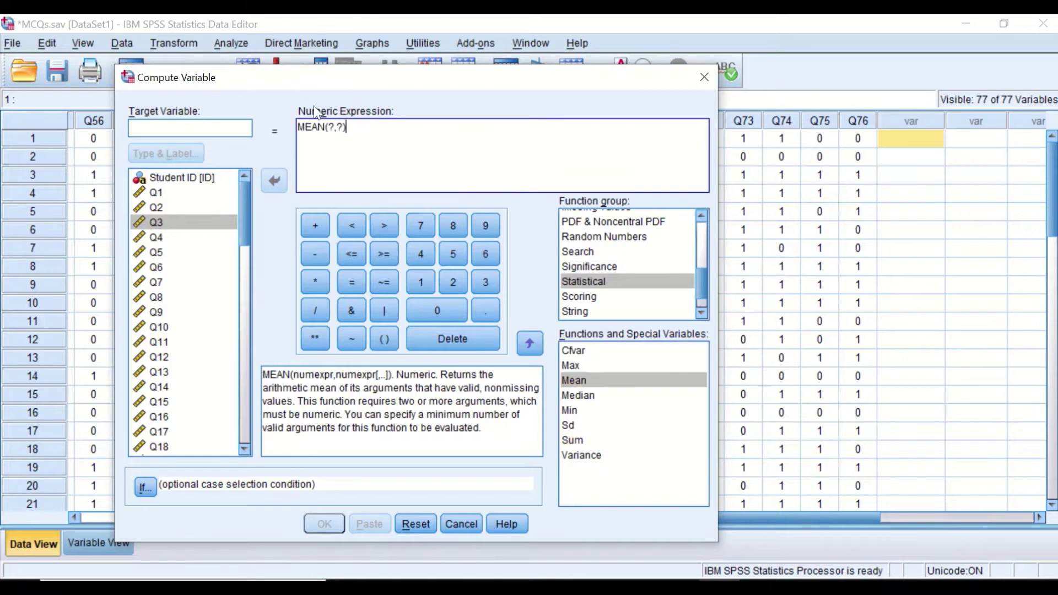
left_click(219, 127)
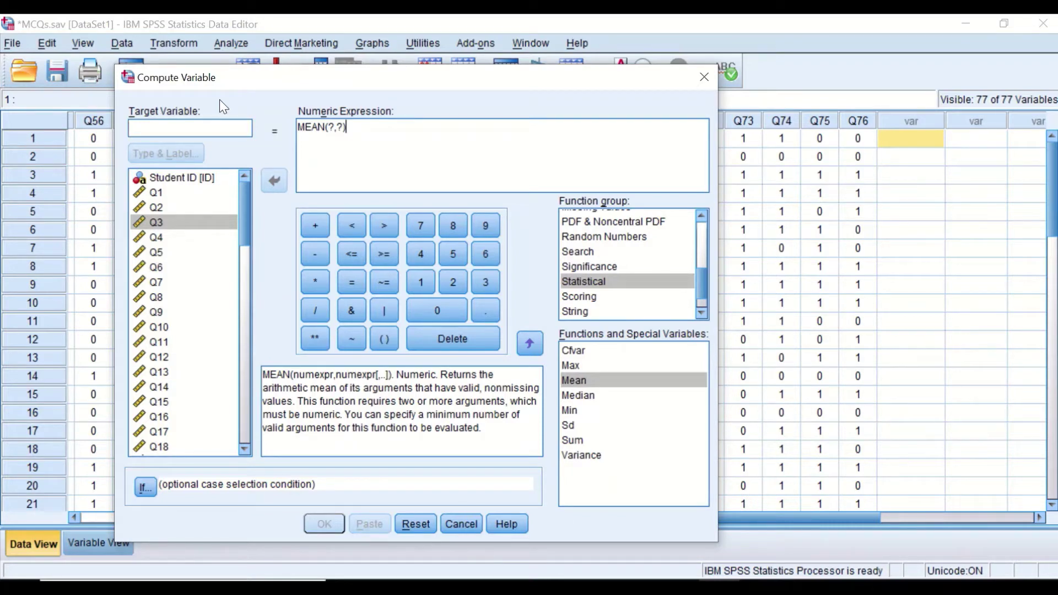
type("Over")
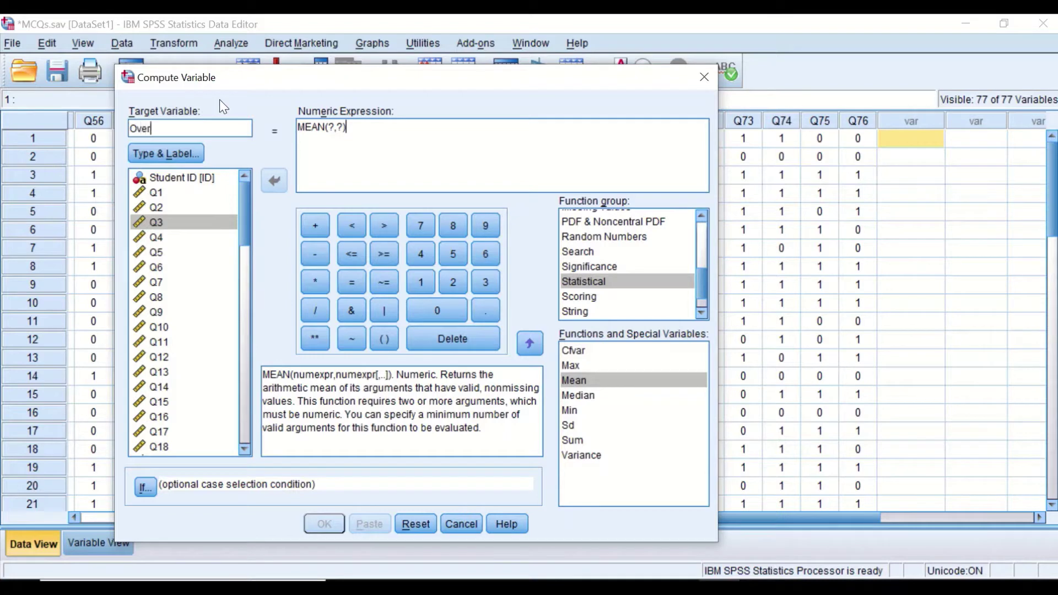
type("allMar")
type("rks")
left_click(181, 125)
key("BackSpace")
left_click(157, 193)
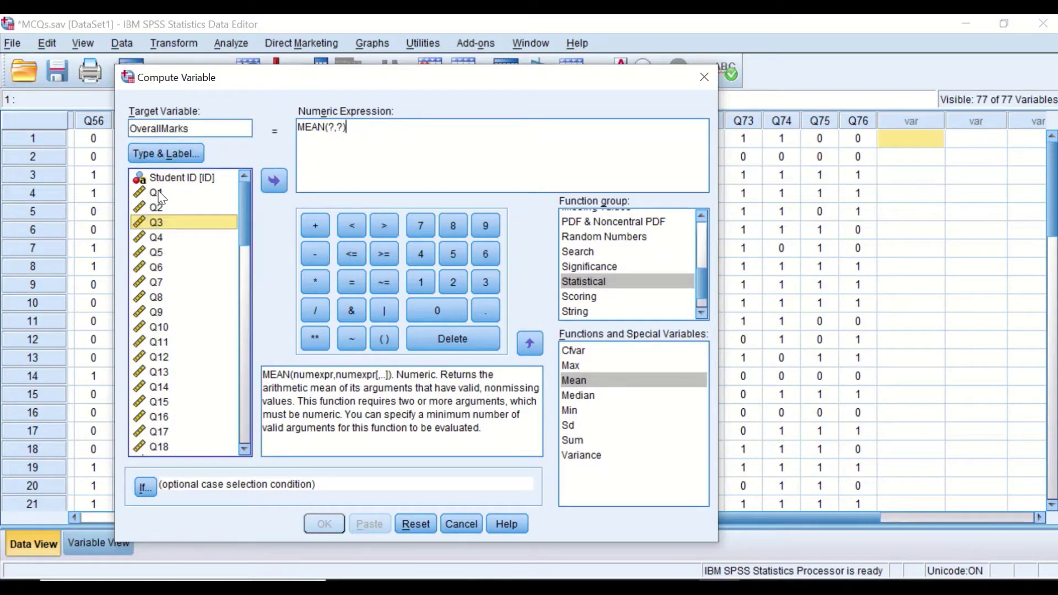
left_click(274, 183)
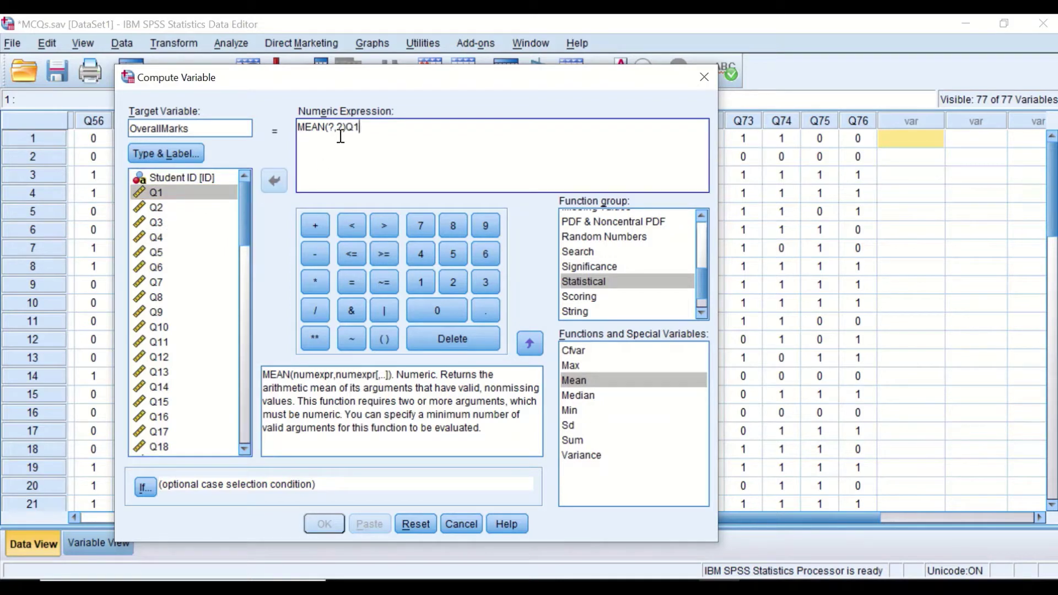
left_click_drag(345, 133, 364, 127)
key("Delete")
left_click(229, 208)
left_click(202, 194)
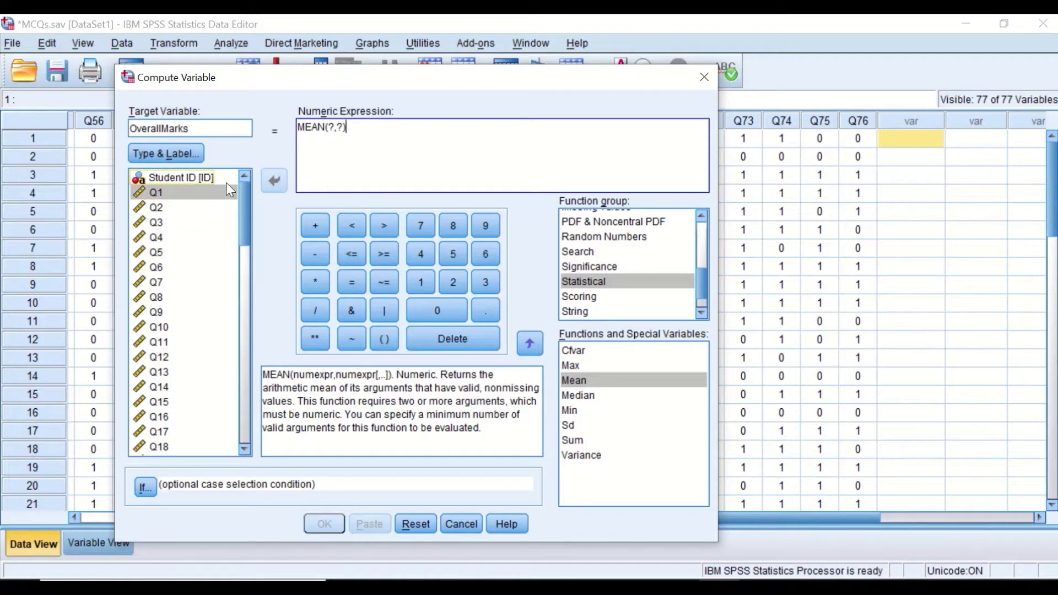
Step: Remove the placeholder arguments from inside the MEAN function's brackets
left_click(331, 128)
left_click_drag(331, 130, 345, 128)
key("Delete")
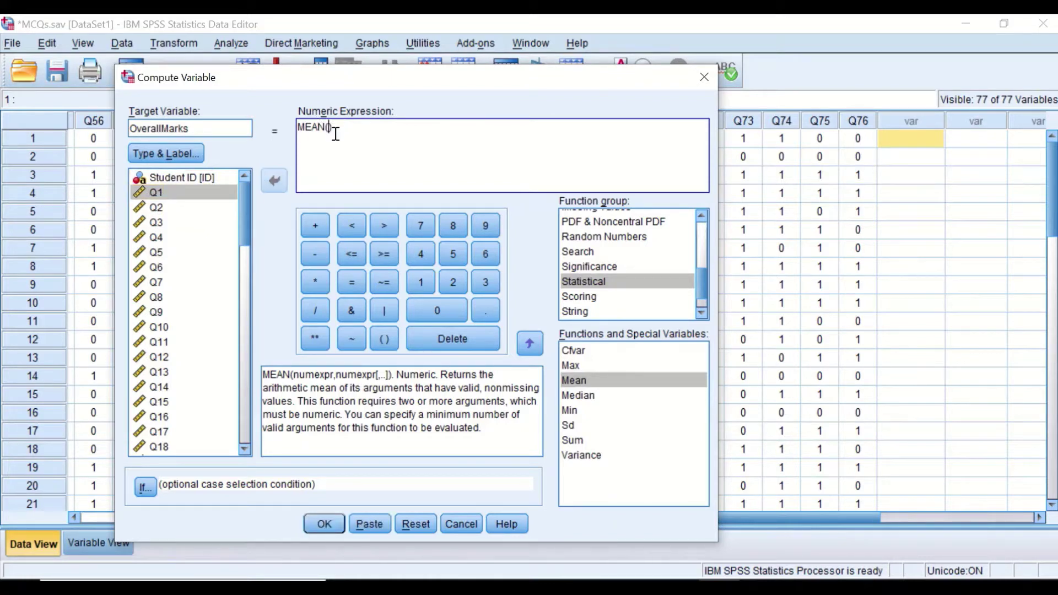
Step: Enter Q1, Q2 and Q3 as comma-separated arguments of the MEAN function
left_click(168, 193)
left_click(274, 182)
type(",")
left_click(165, 208)
left_click(274, 181)
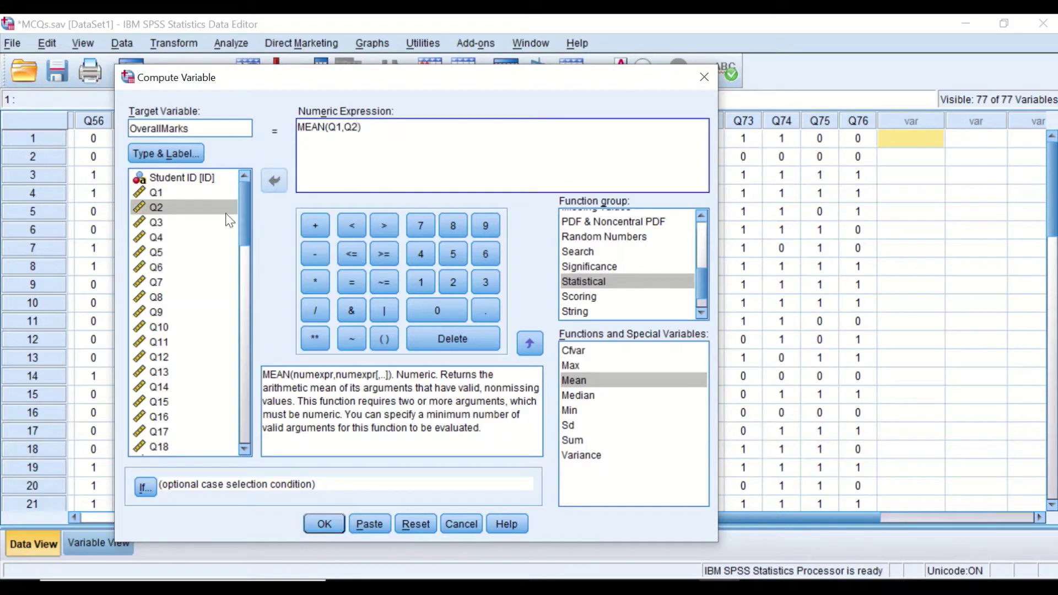
type(",")
left_click(156, 223)
left_click(274, 181)
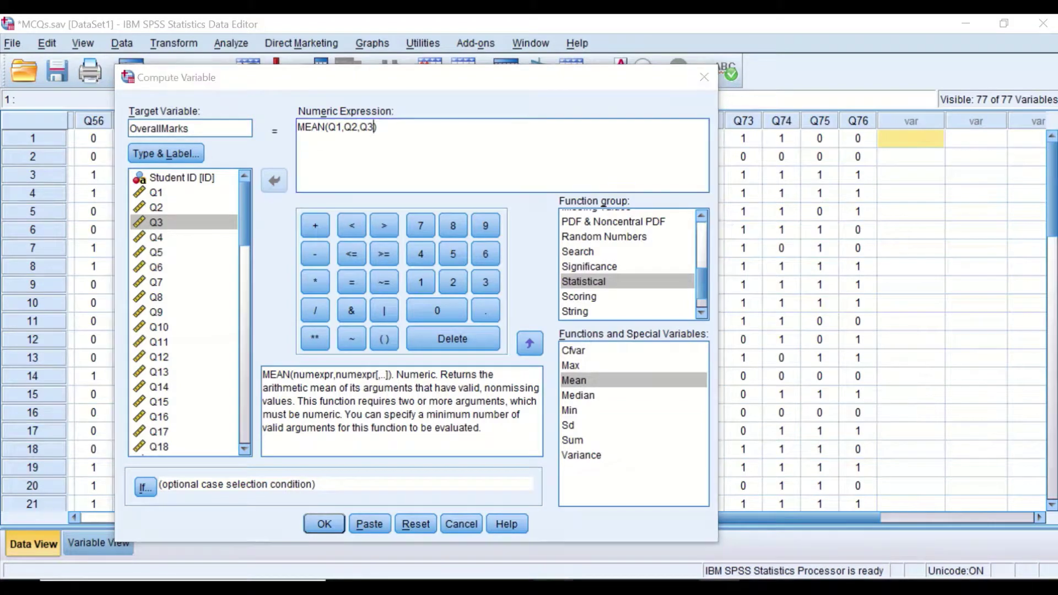
Step: Switch to the Word document Plus.docx and copy the comma-separated list of variables from Q1 to Q76
key("alt+Tab")
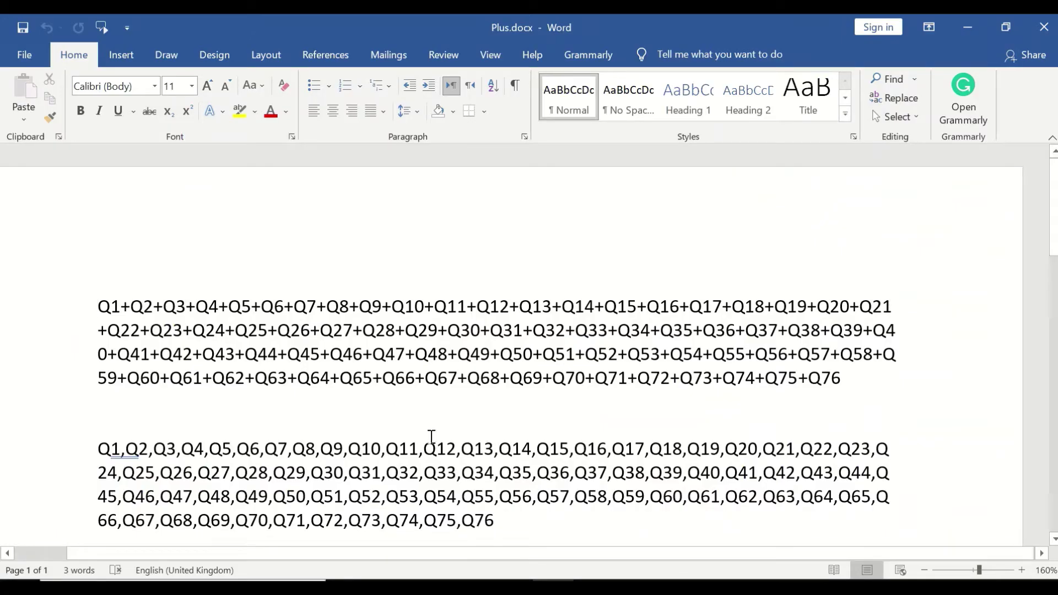
scroll(406, 407, "down", 2)
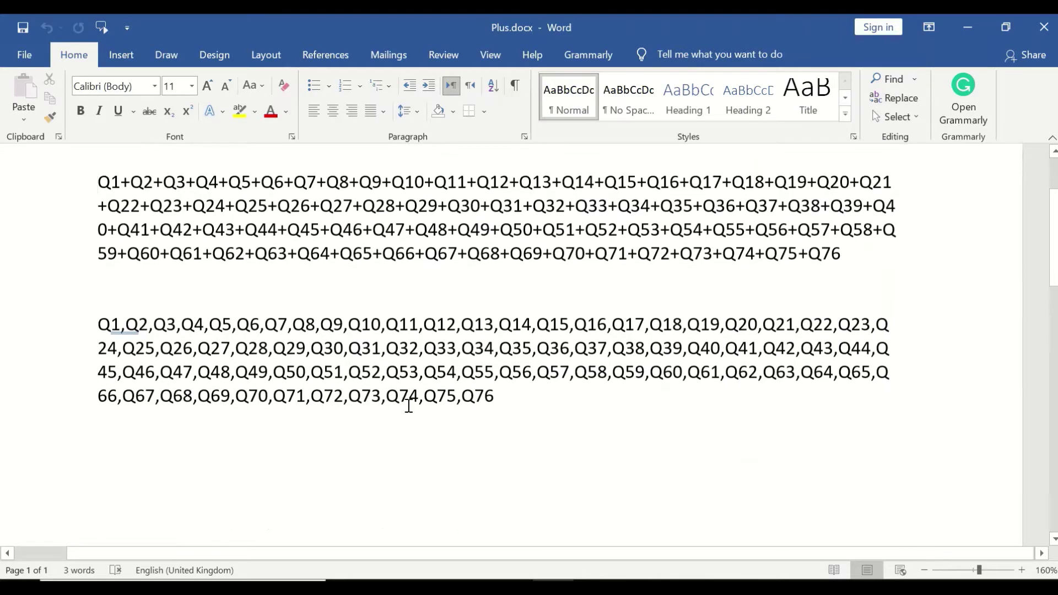
scroll(405, 394, "up", 1)
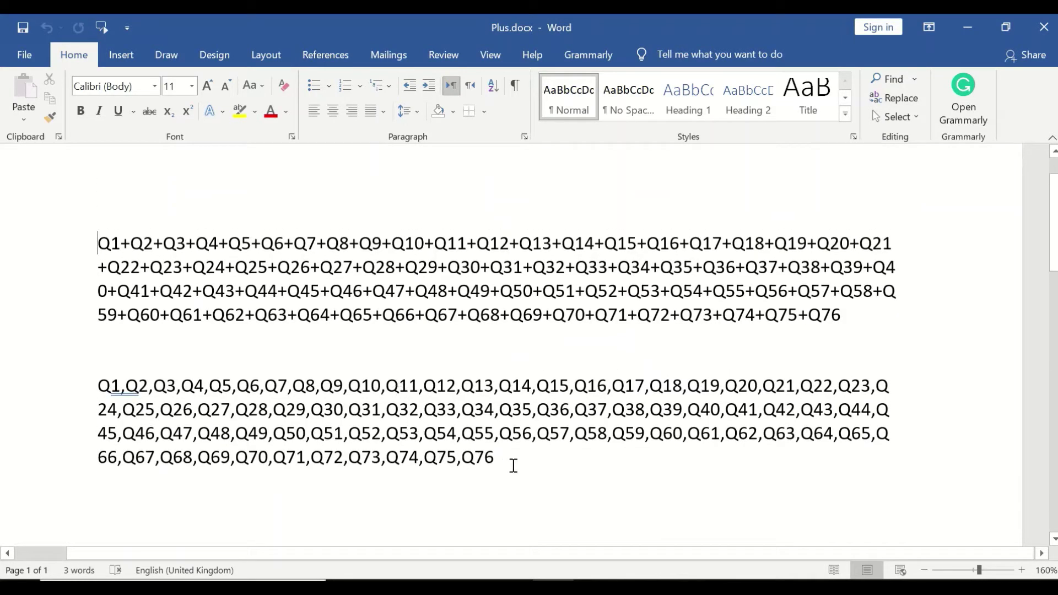
left_click_drag(500, 459, 98, 386)
key("ctrl+c")
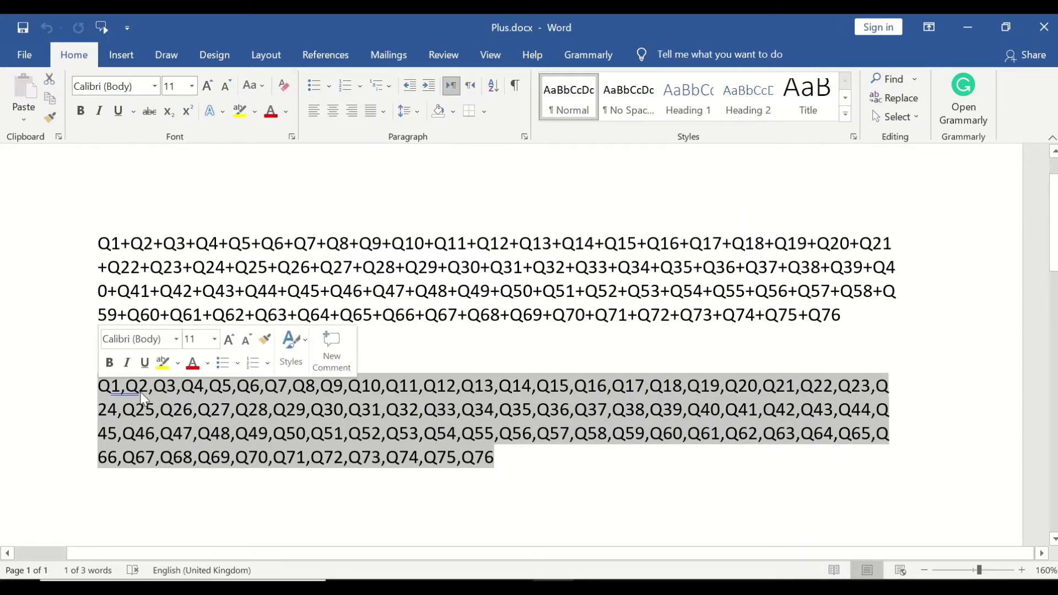
right_click(141, 393)
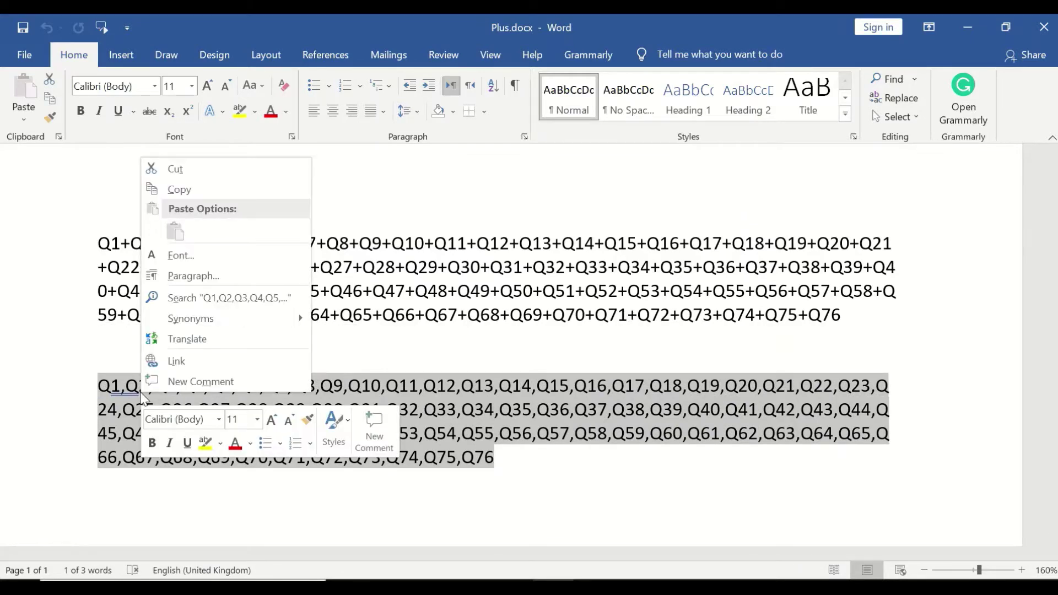
left_click(180, 189)
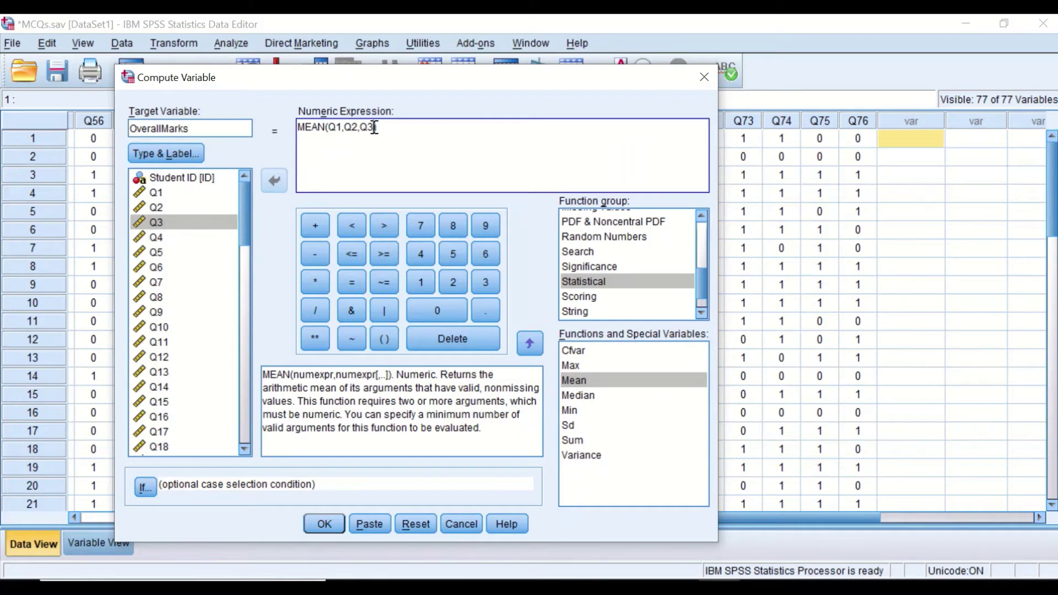
Step: Back in SPSS, replace the arguments inside the MEAN function with the copied Q1 to Q76 list
left_click_drag(375, 127, 328, 128)
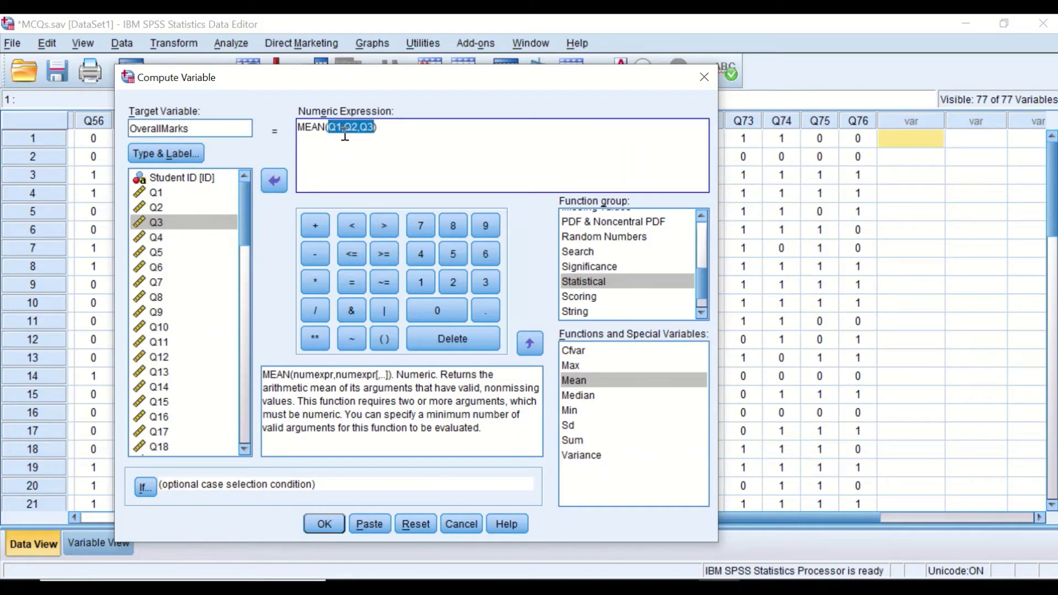
right_click(346, 135)
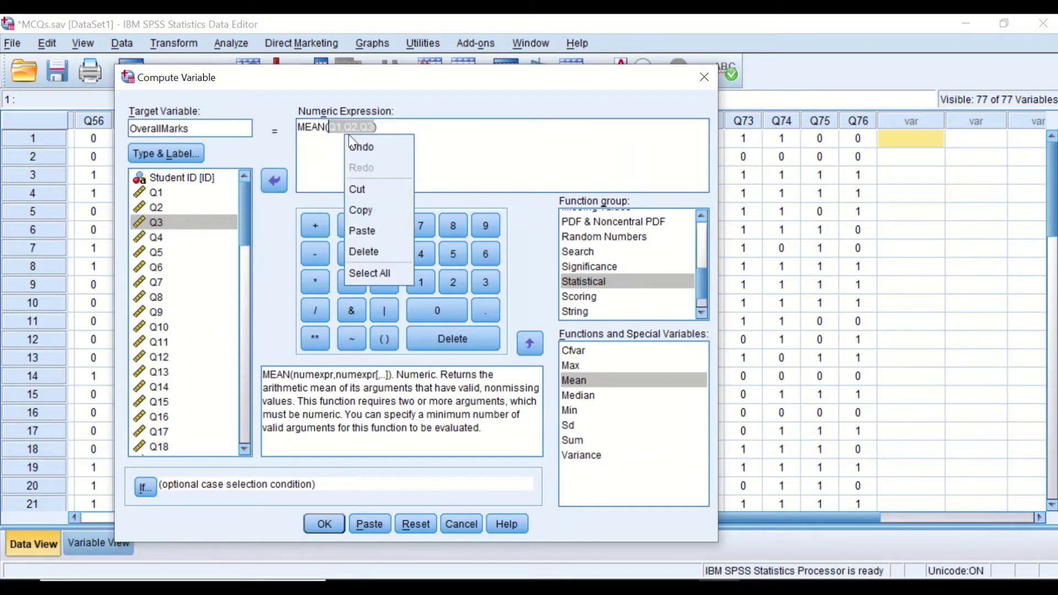
left_click(364, 232)
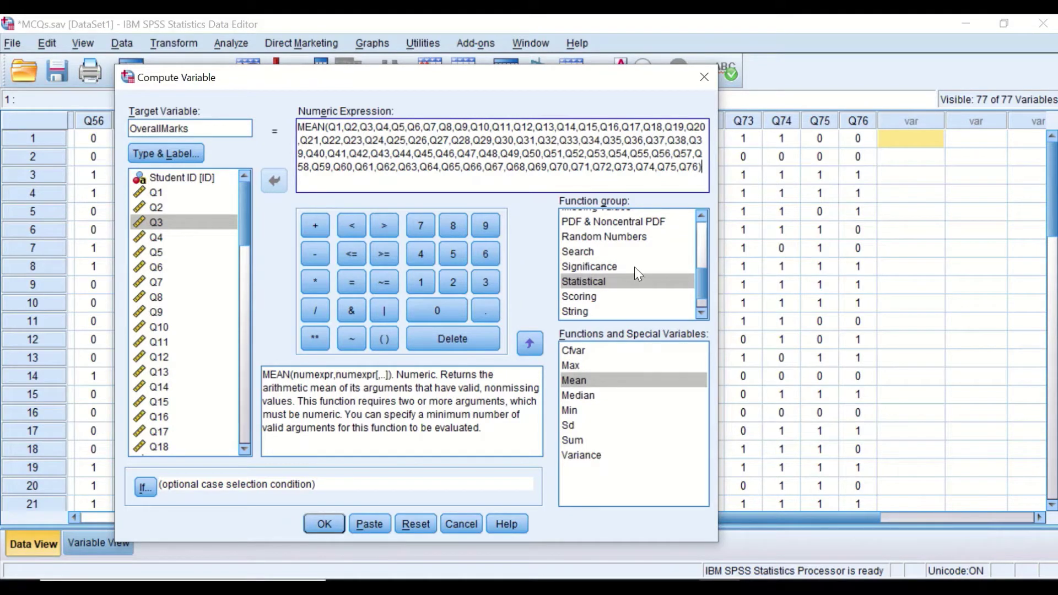
Step: Multiply the MEAN expression by 100 and compute the OverallMarks variable
left_click(305, 281)
left_click(419, 283)
left_click(431, 311)
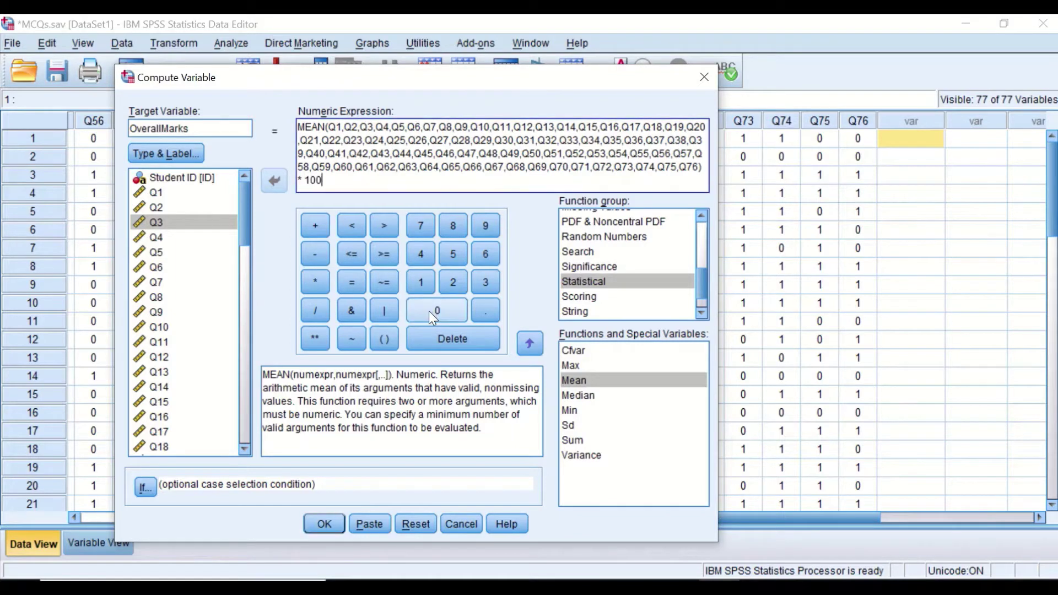
left_click(428, 311)
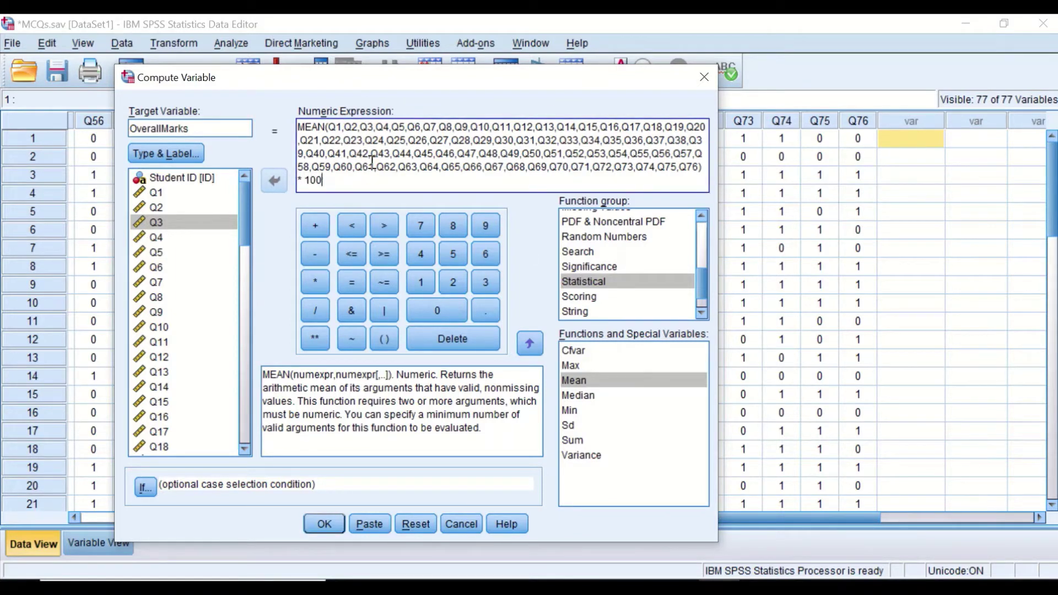
left_click(324, 525)
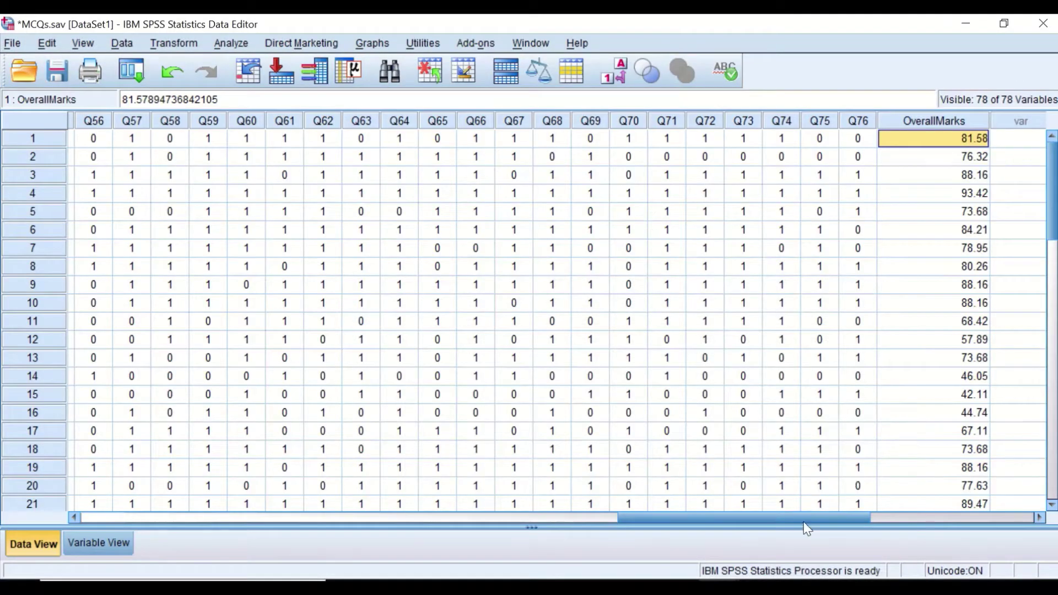
Step: Narrow the OverallMarks column in the data grid
left_click_drag(806, 519, 937, 518)
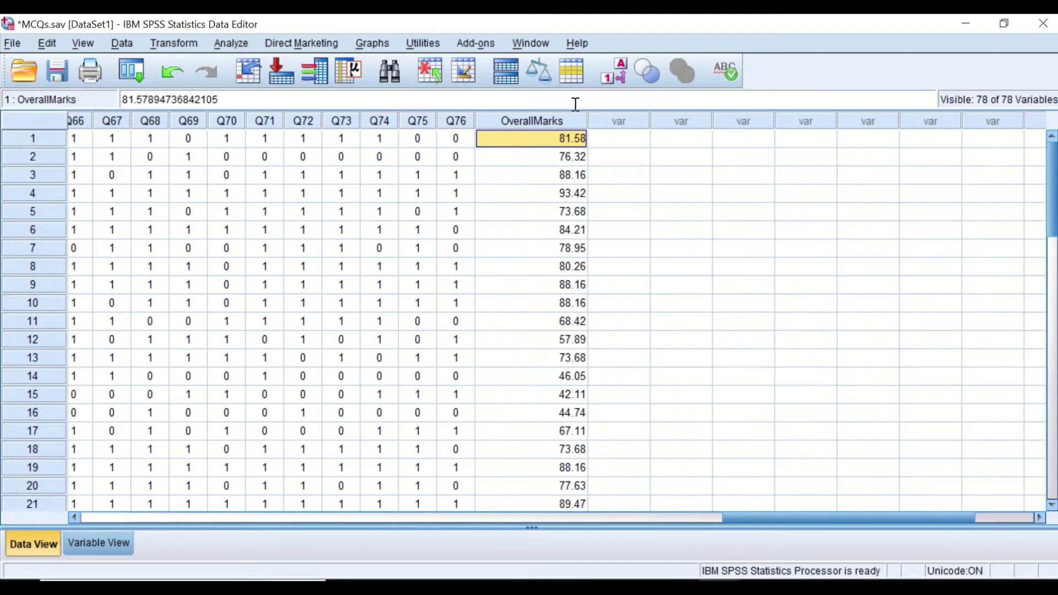
left_click_drag(588, 120, 558, 121)
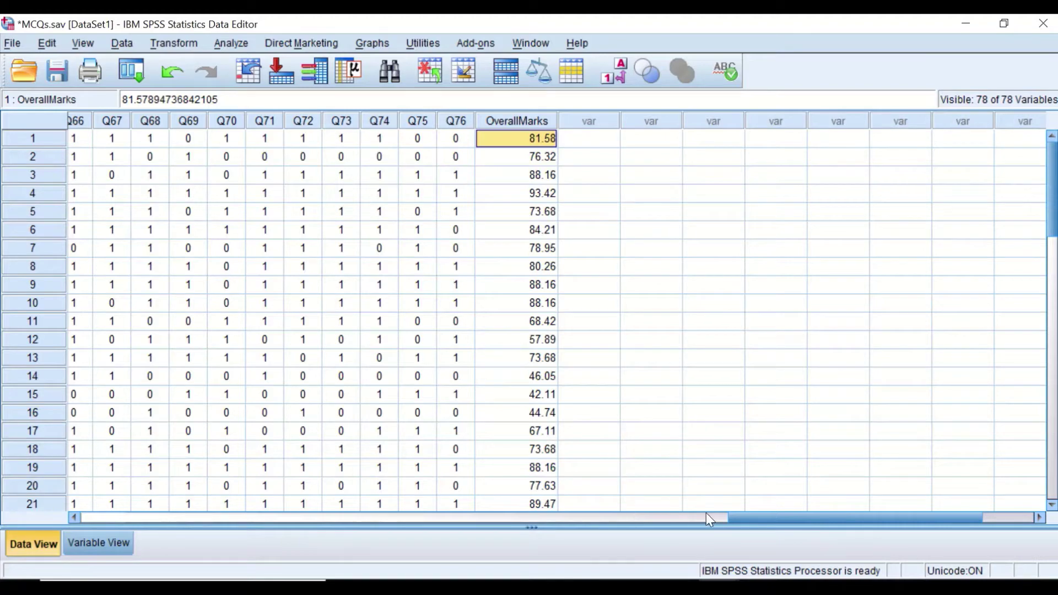
Step: Examine the question scores from Q1 to Q76 alongside each student's value in the OverallMarks column
left_click_drag(809, 521, 723, 400)
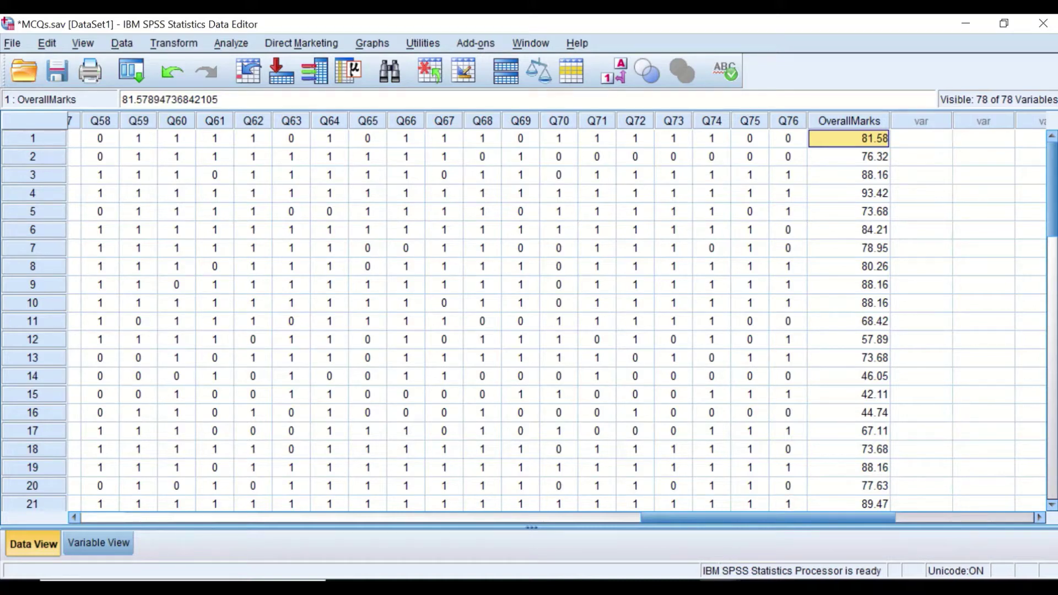
left_click_drag(805, 519, 230, 493)
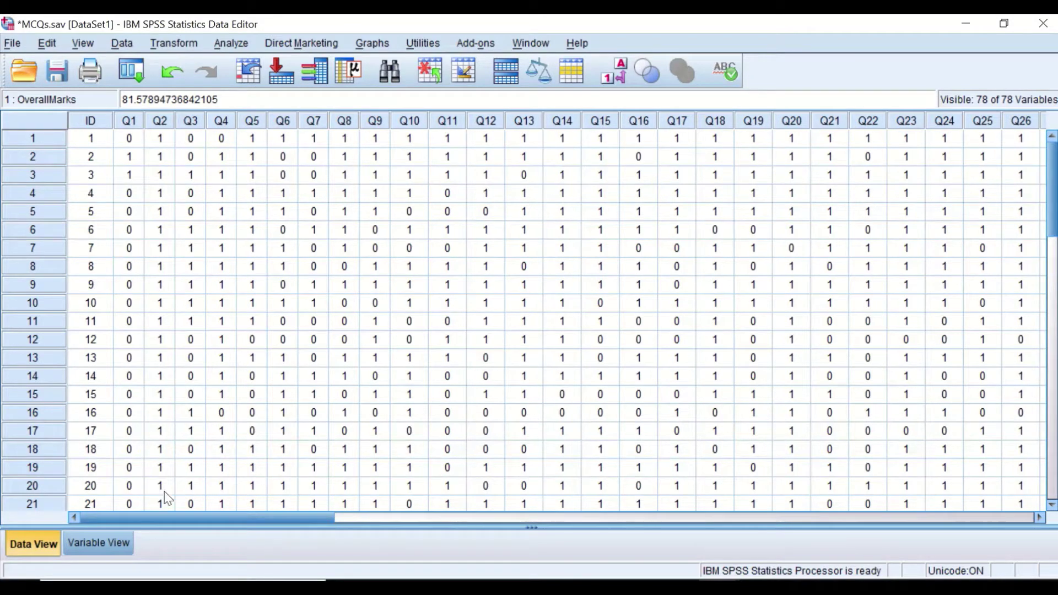
left_click_drag(175, 517, 797, 479)
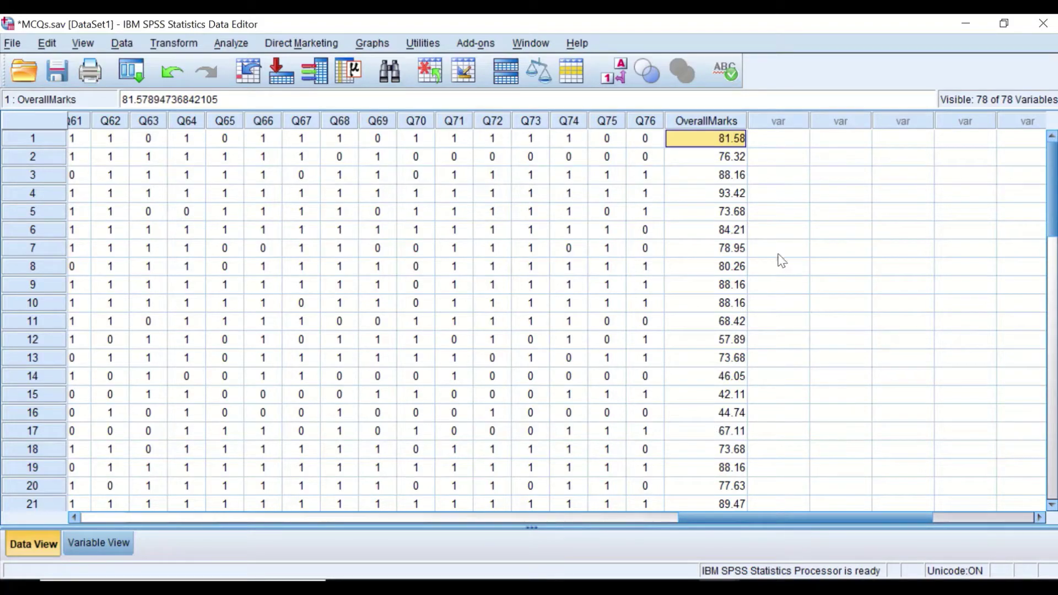
left_click_drag(885, 523, 736, 427)
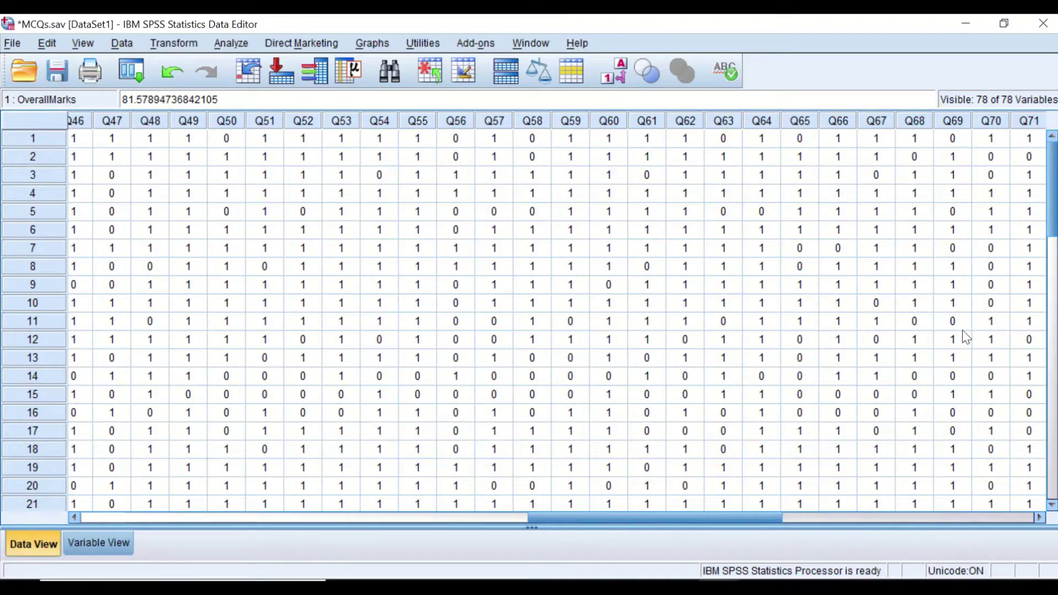
left_click_drag(680, 531, 194, 489)
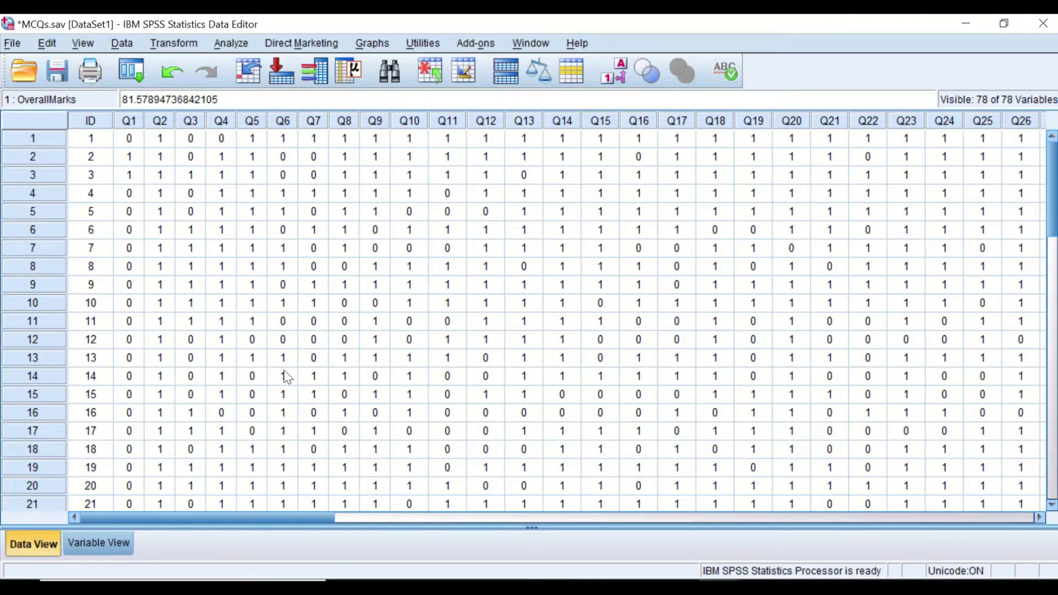
left_click_drag(250, 517, 871, 516)
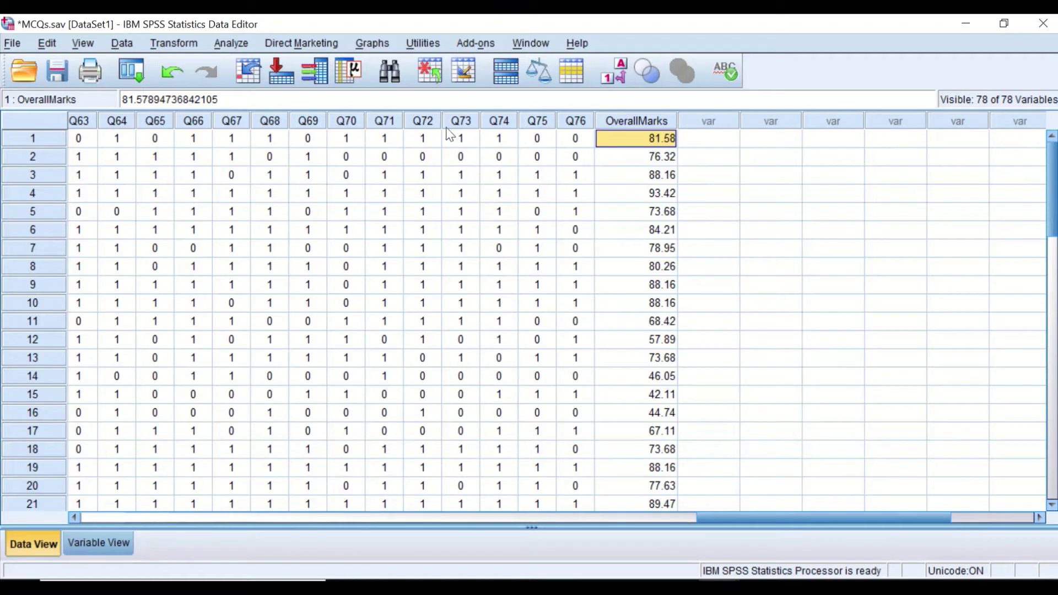
Step: Set up a Bivariate Correlation, resetting its previous selection and adding all question variables plus OverallMarks
left_click(238, 47)
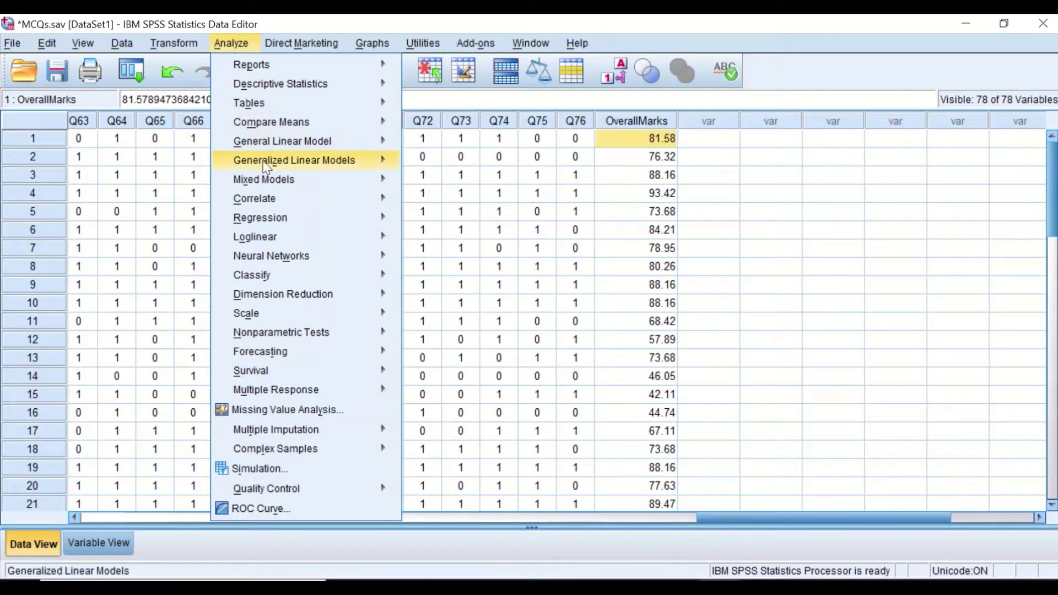
mouse_move(272, 202)
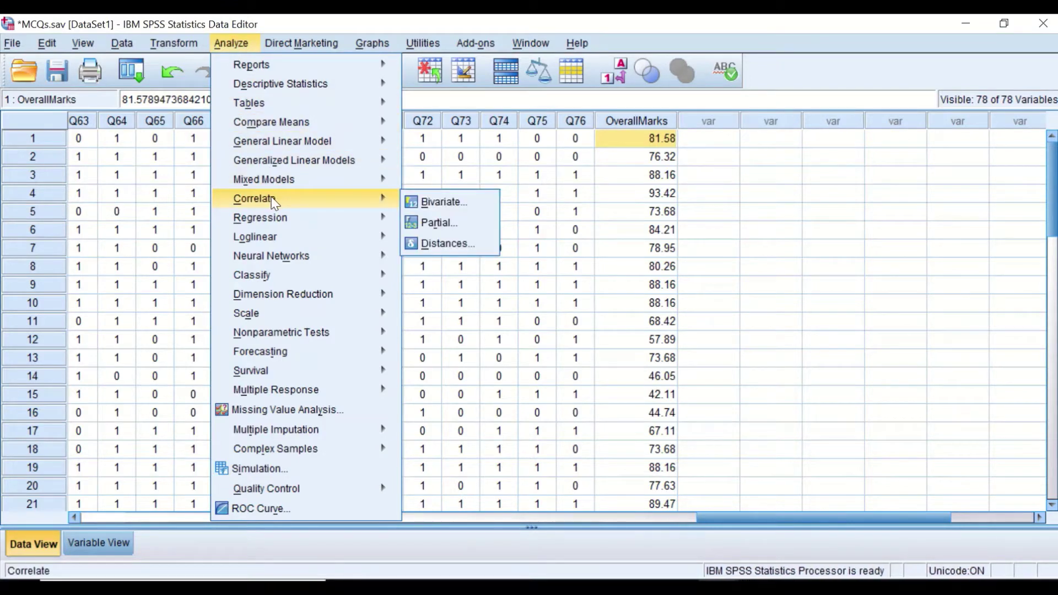
left_click(439, 204)
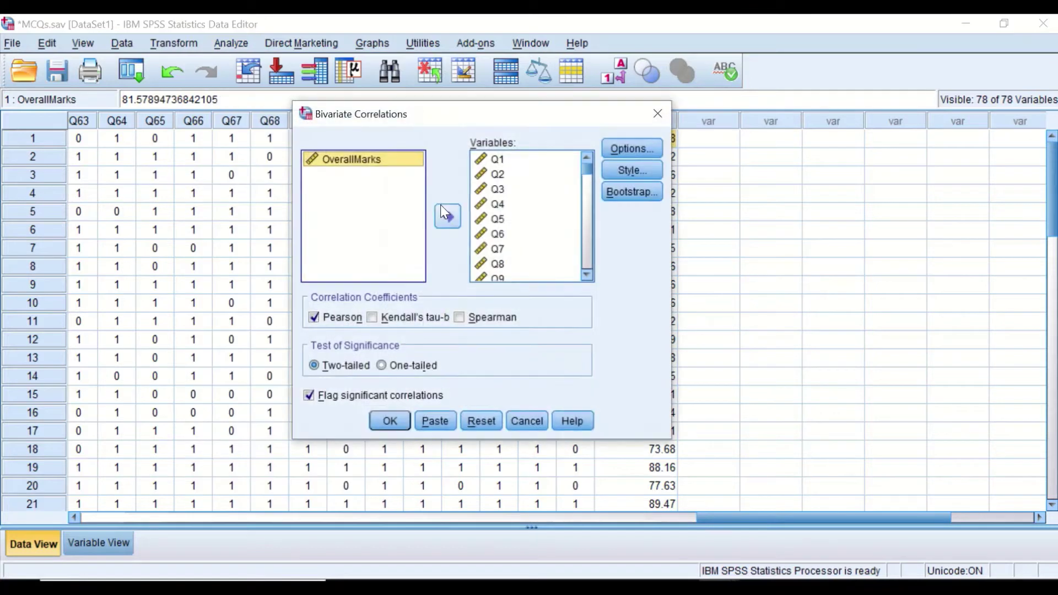
left_click(481, 421)
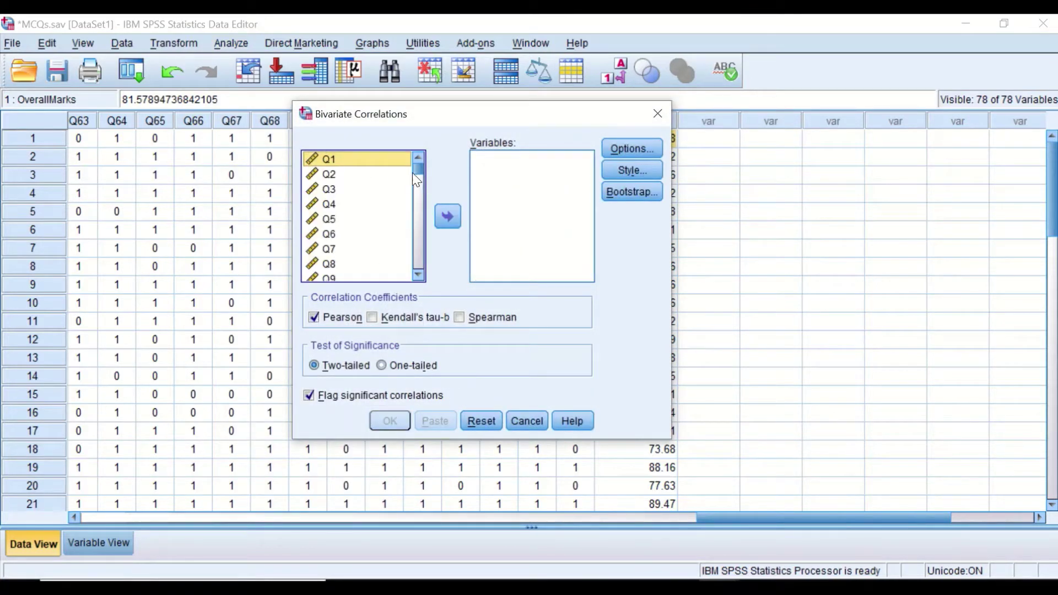
left_click_drag(415, 167, 418, 274)
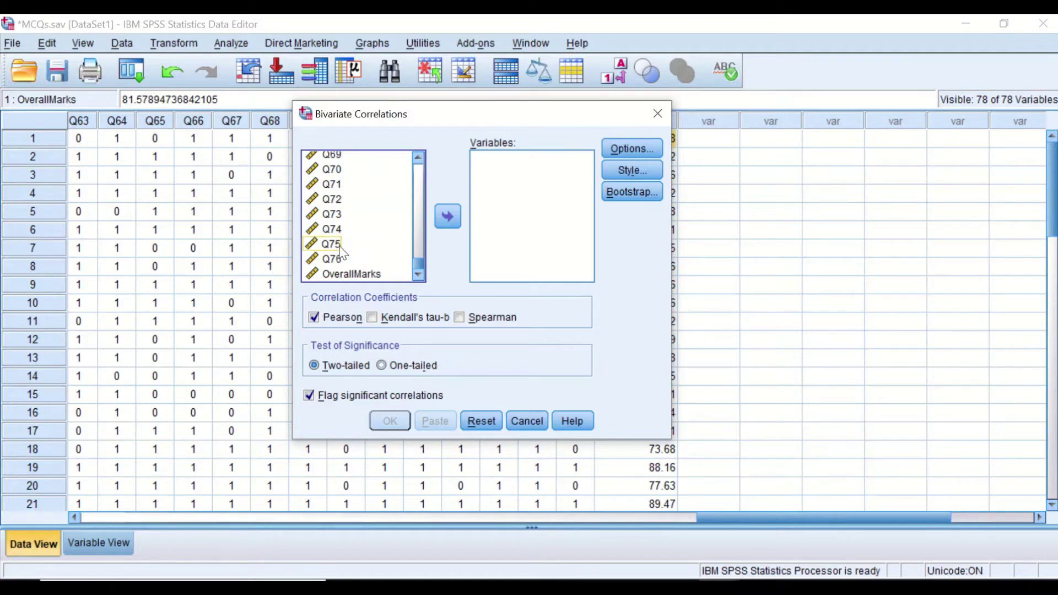
key("ctrl+a")
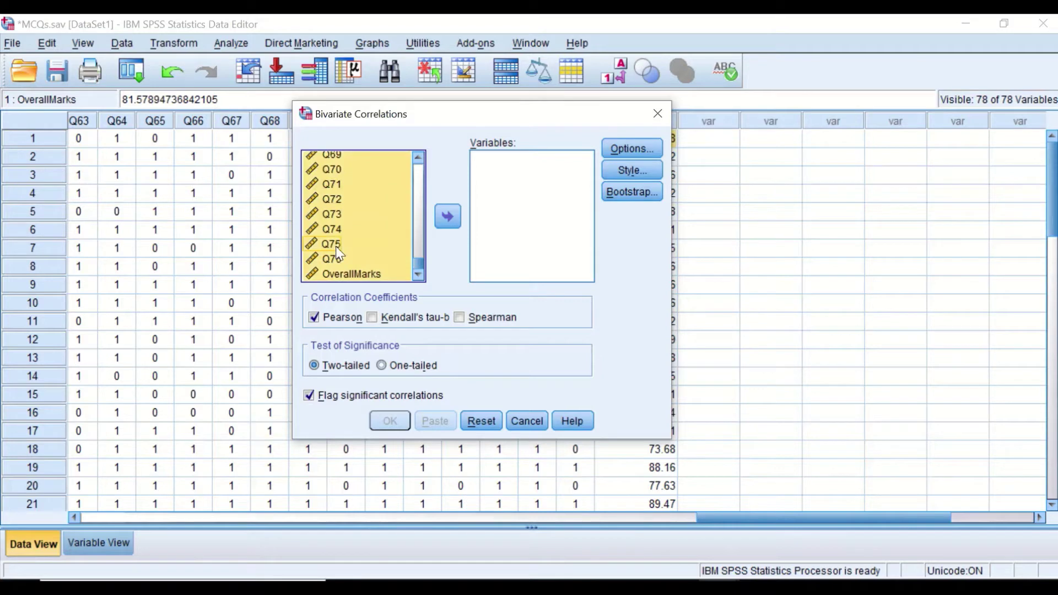
left_click(447, 217)
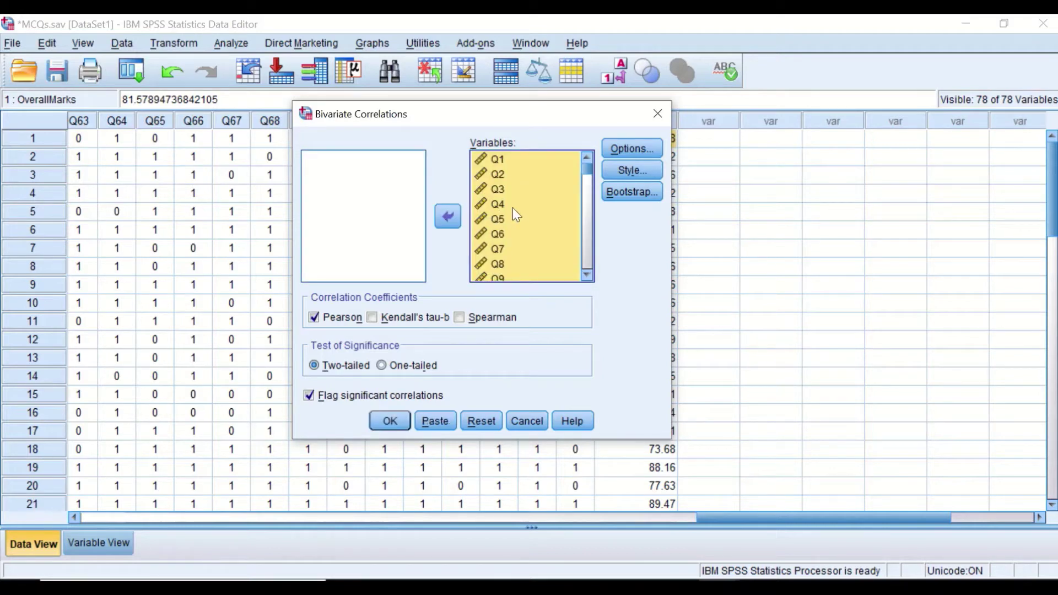
Step: Review the correlation's statistics and missing-value options and its table style conditions, leaving them unedited
left_click(632, 149)
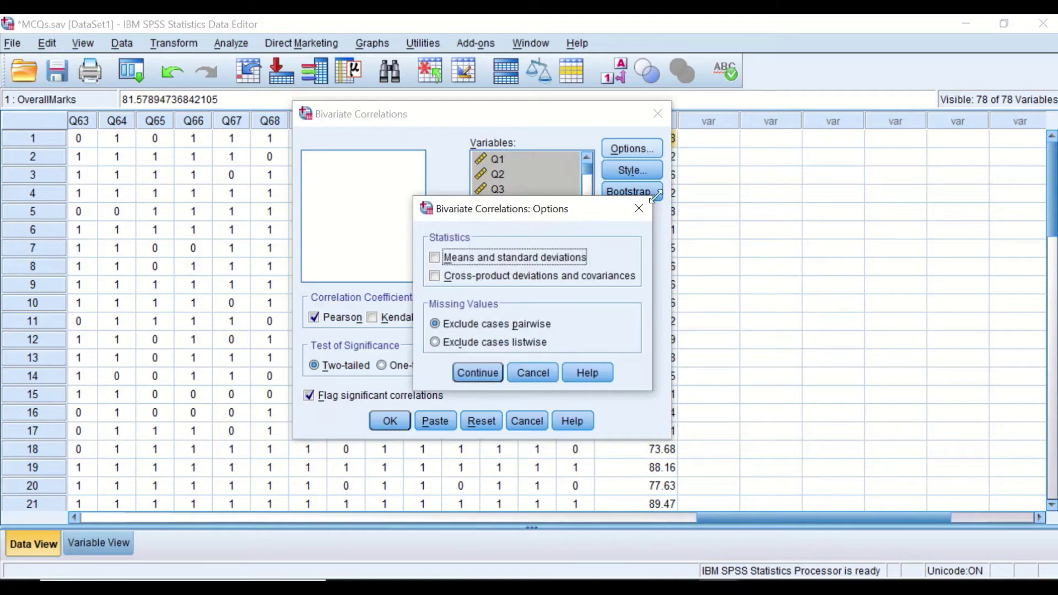
left_click(637, 207)
left_click(633, 171)
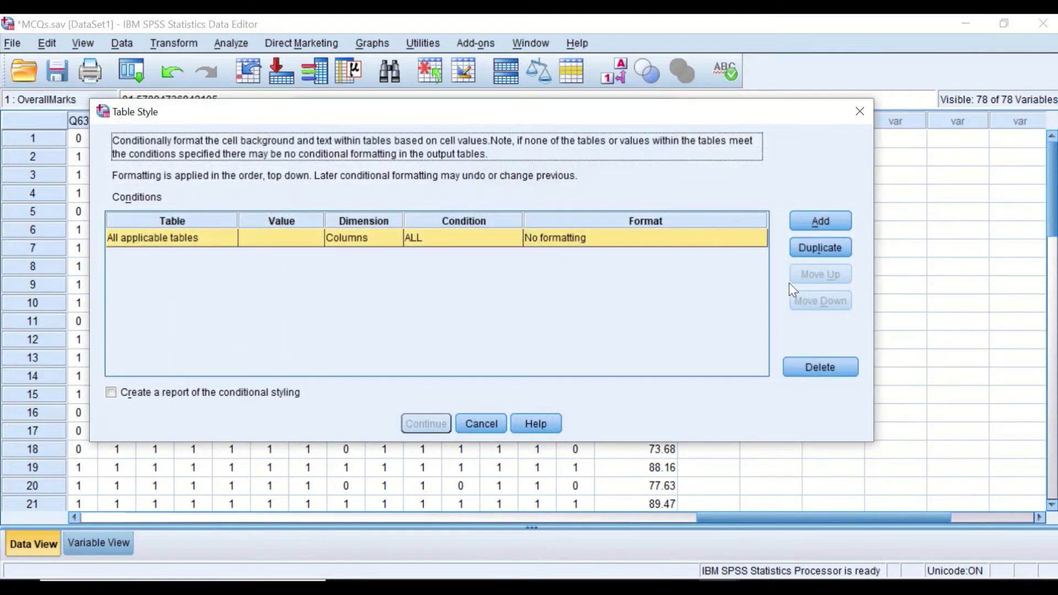
left_click(476, 420)
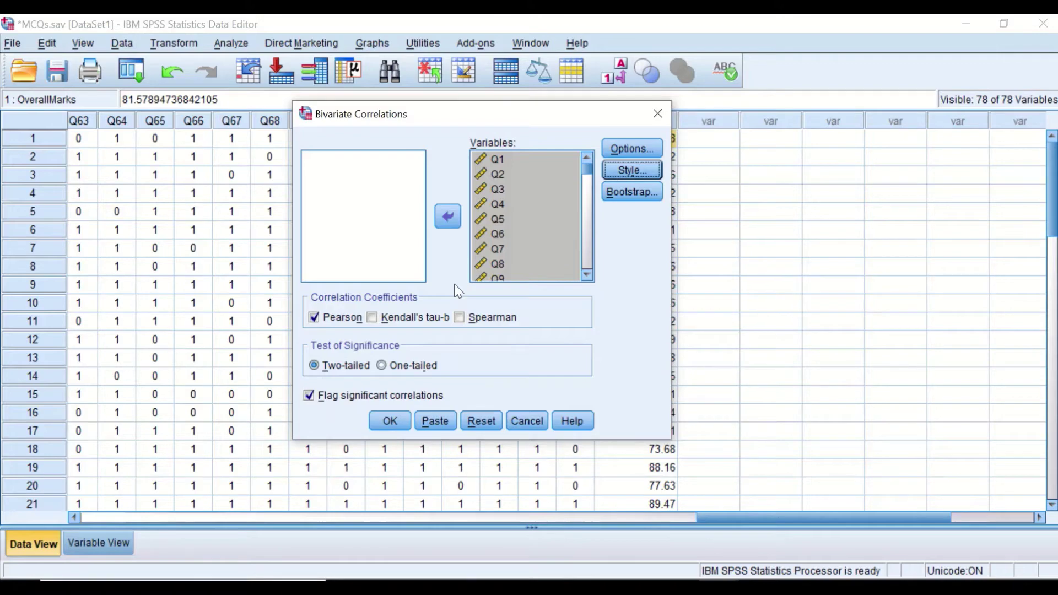
Step: Run the two-tailed Pearson correlation with significant correlations flagged, and look through the output matrix
left_click(388, 422)
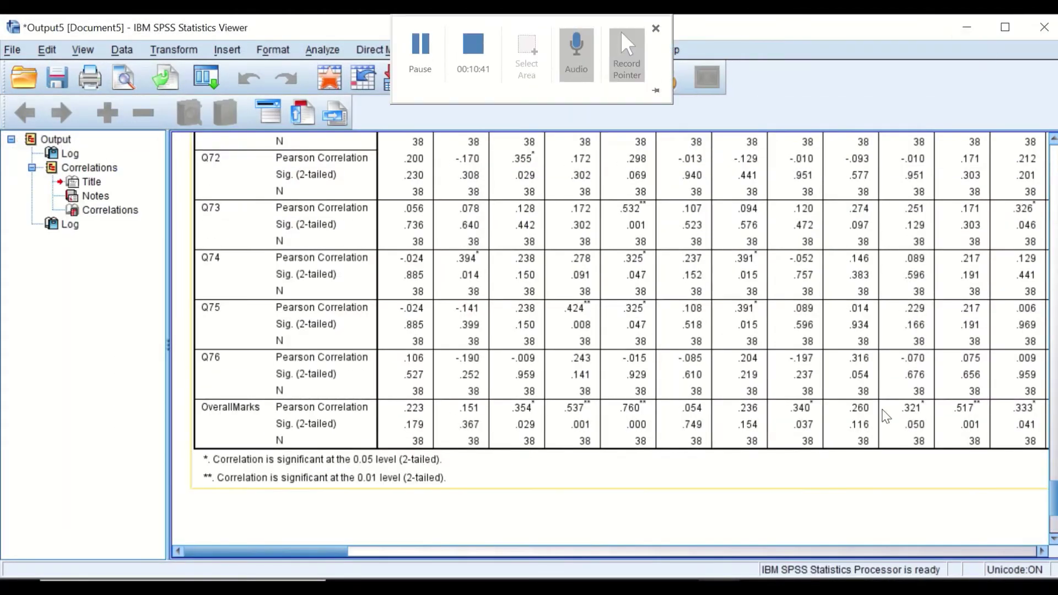
scroll(820, 422, "up", 10)
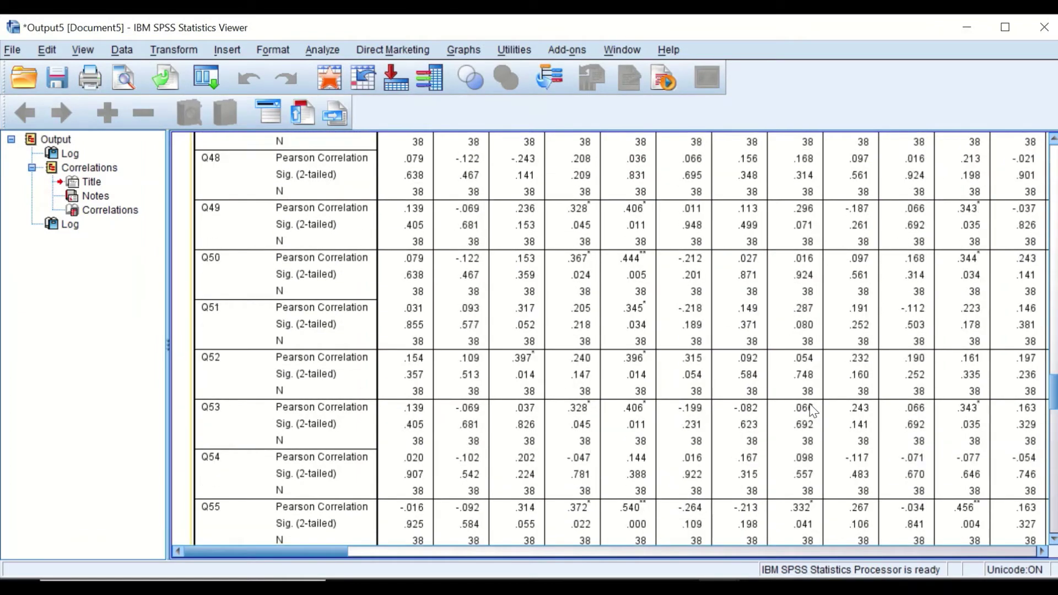
scroll(810, 407, "up", 12)
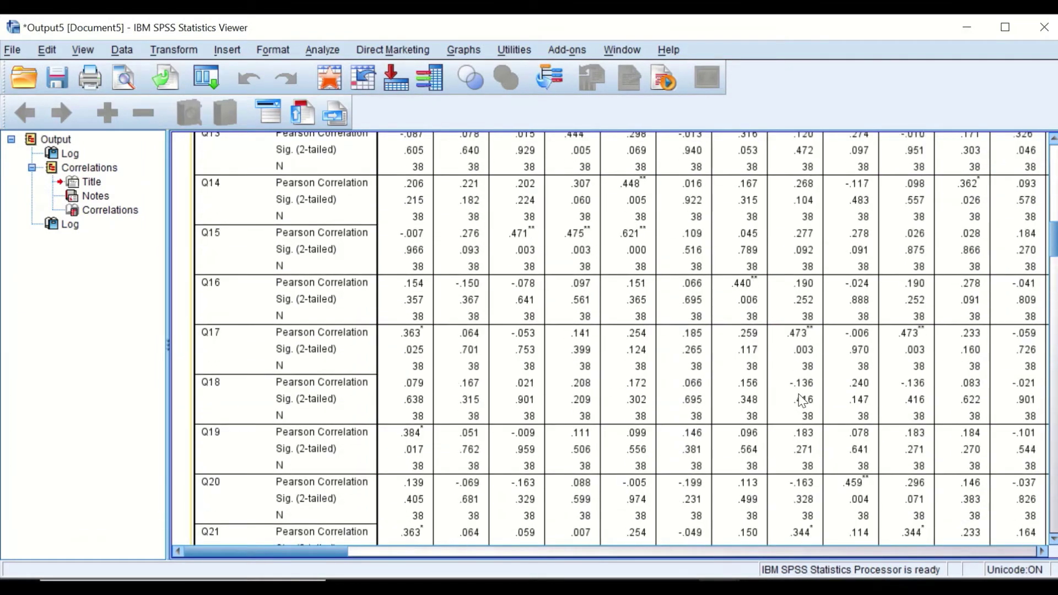
Step: Examine the correlation matrix across its question rows and columns, down to the OverallMarks row and the significance footnotes
scroll(801, 397, "up", 3)
scroll(801, 397, "down", 2)
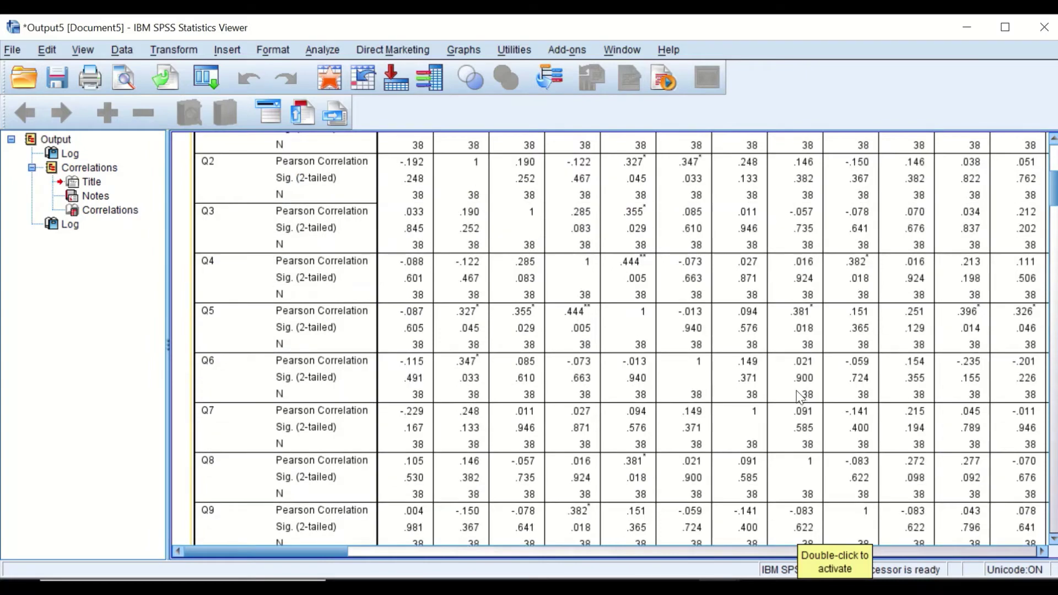
scroll(626, 359, "up", 2)
scroll(399, 366, "down", 8)
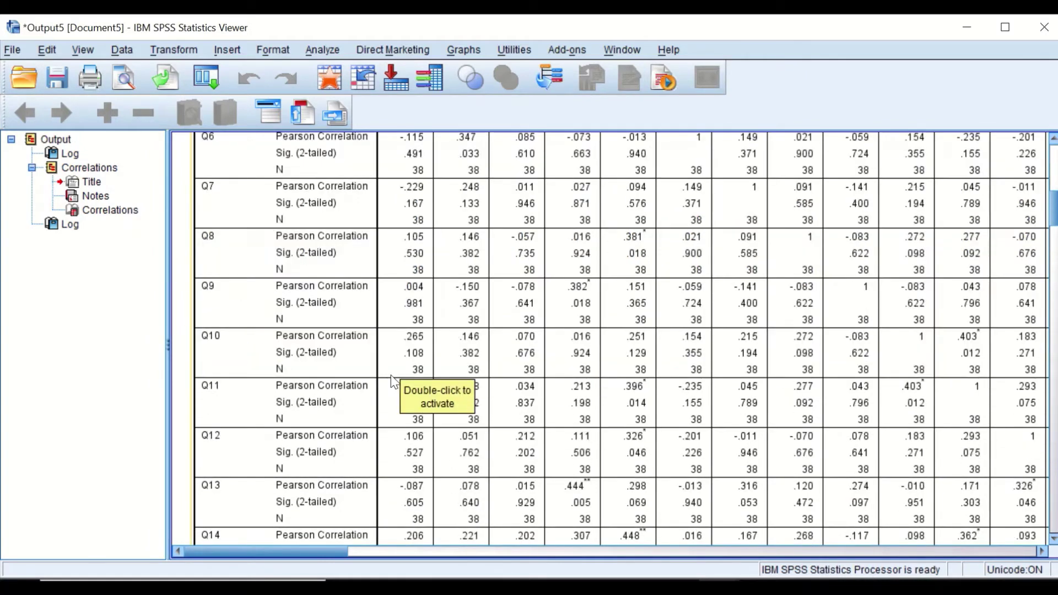
scroll(399, 366, "up", 6)
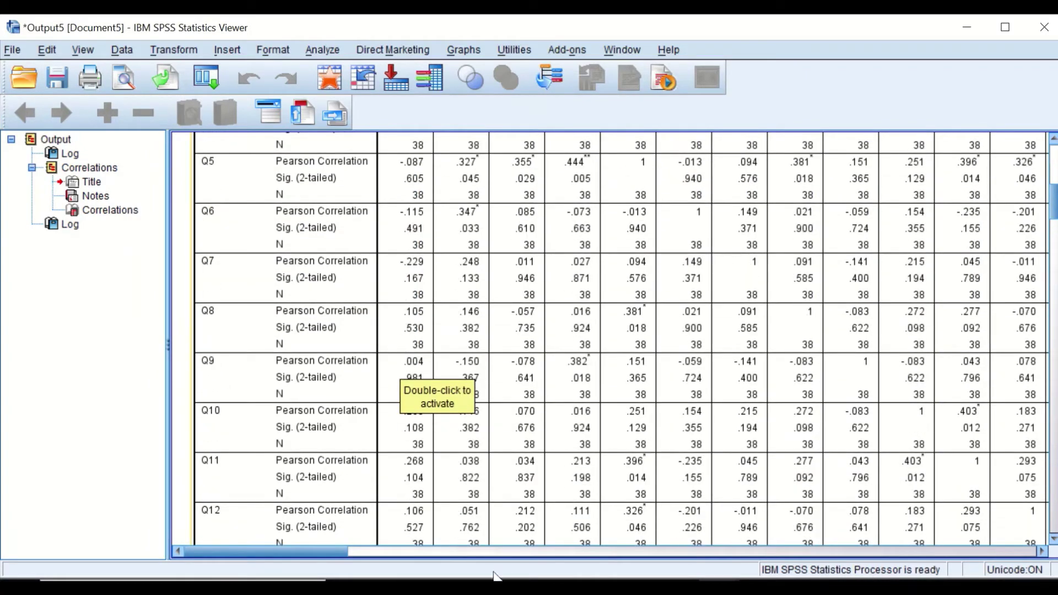
left_click_drag(311, 548, 1014, 534)
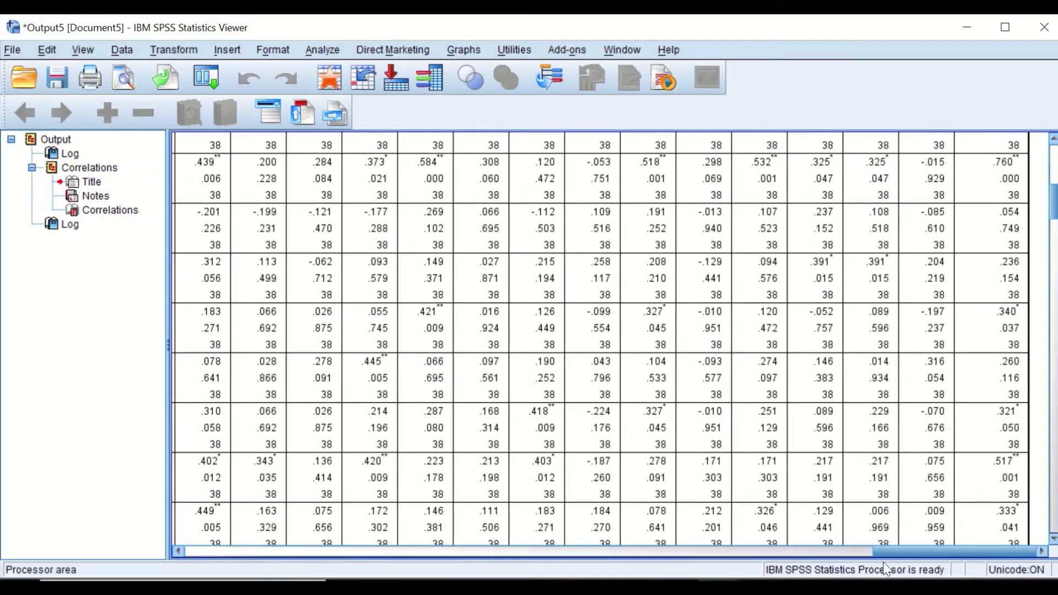
left_click_drag(931, 551, 243, 550)
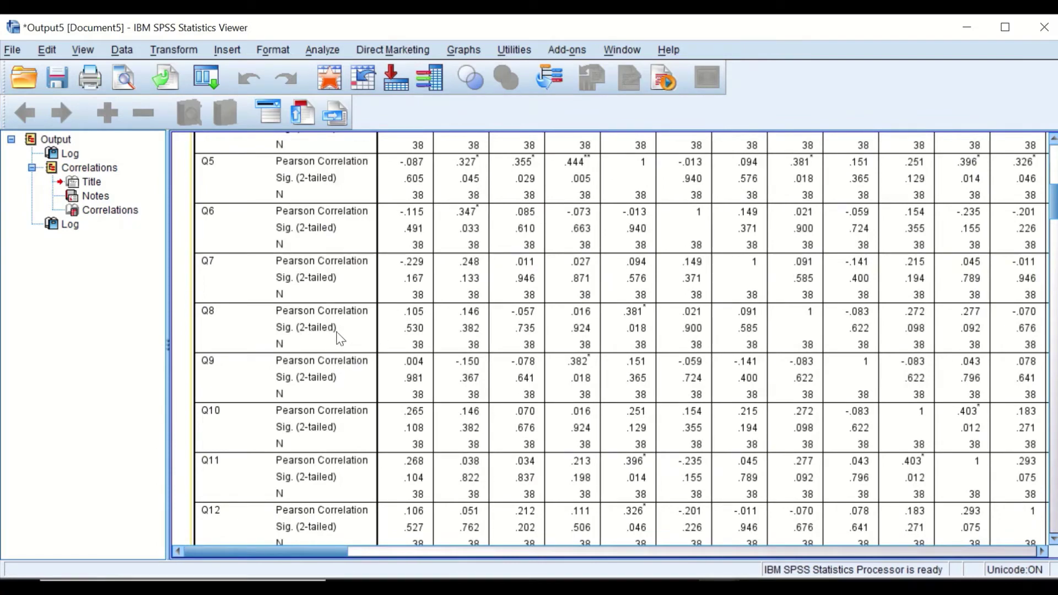
scroll(382, 316, "down", 20)
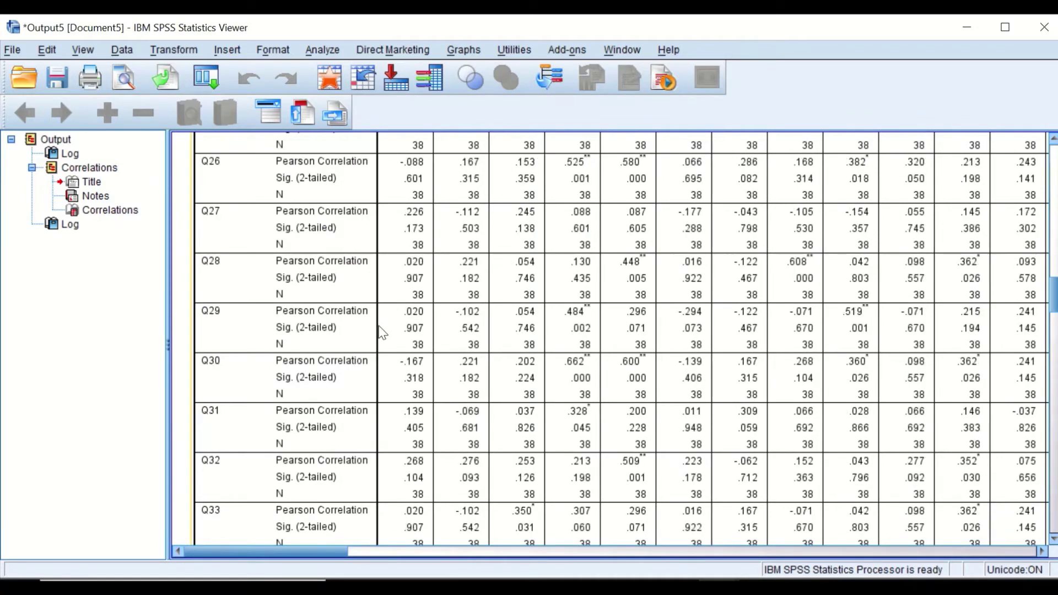
scroll(380, 363, "down", 20)
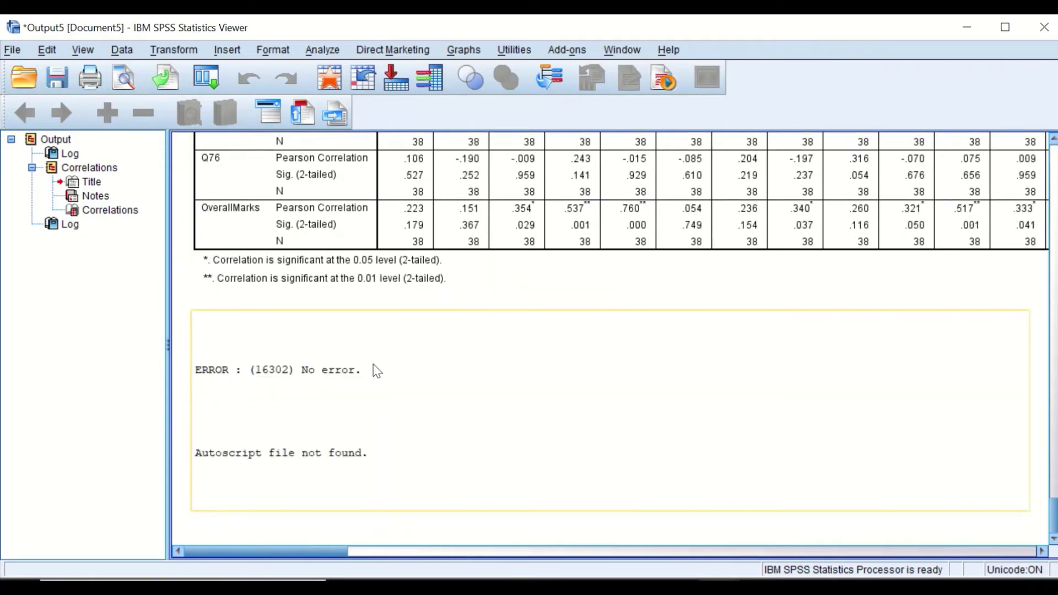
Step: Compare the OverallMarks row with the OverallMarks column at the far end of the correlation matrix
scroll(375, 369, "up", 4)
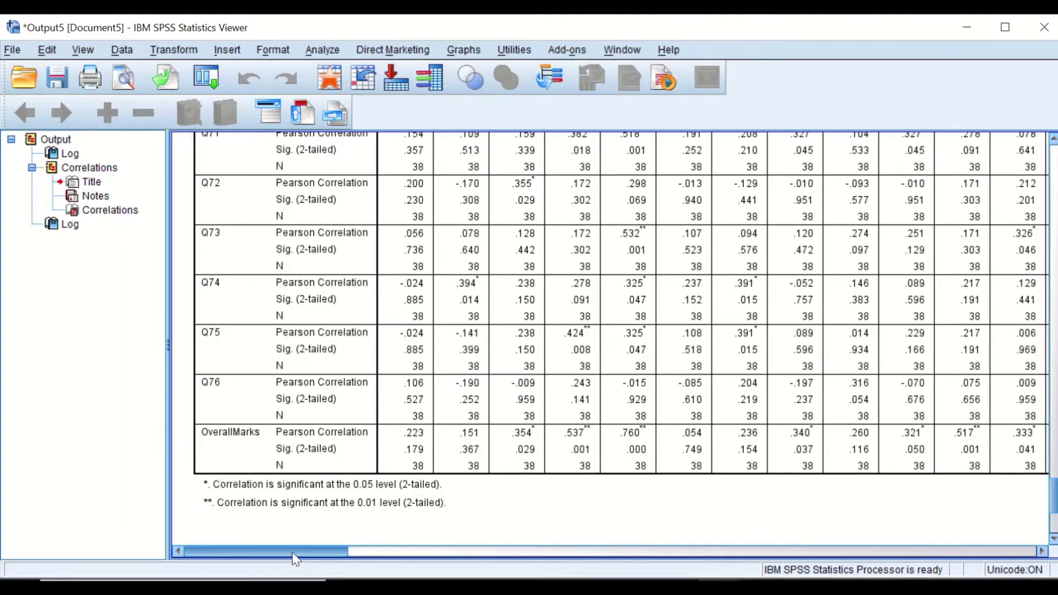
left_click_drag(297, 552, 991, 553)
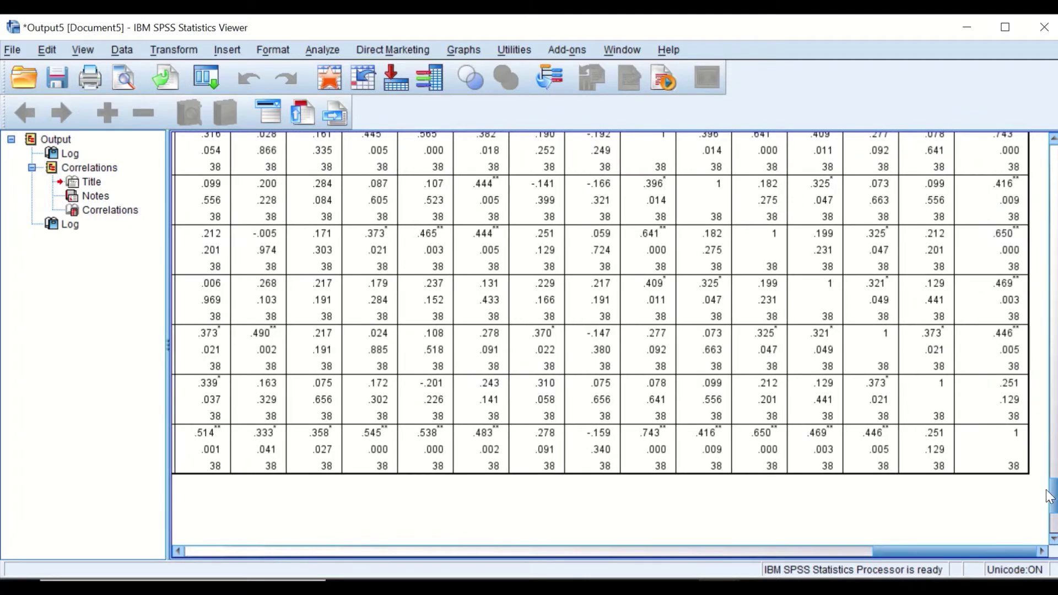
left_click_drag(1054, 496, 1054, 160)
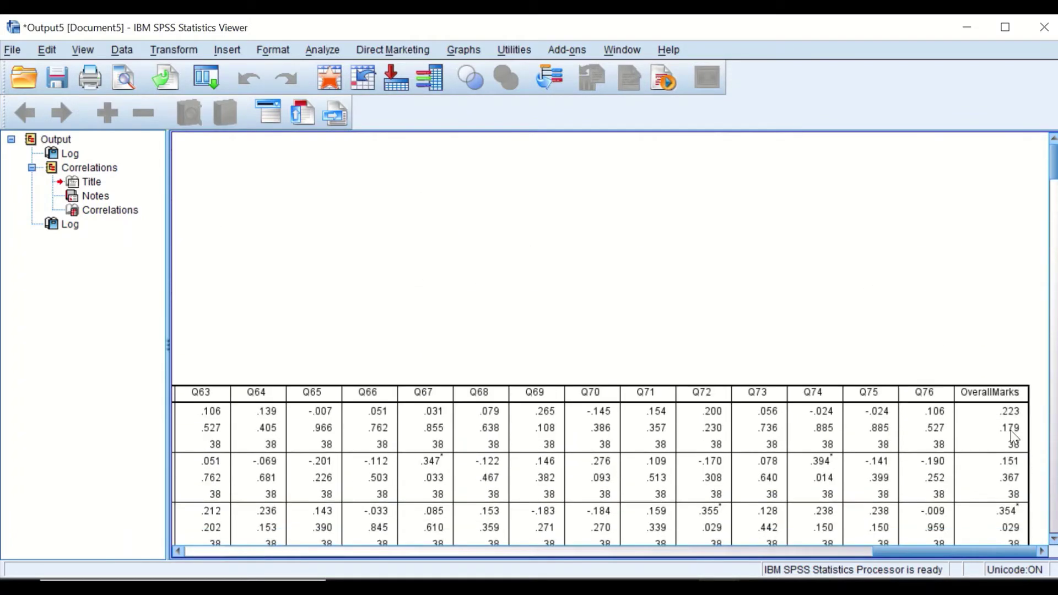
scroll(985, 408, "down", 2)
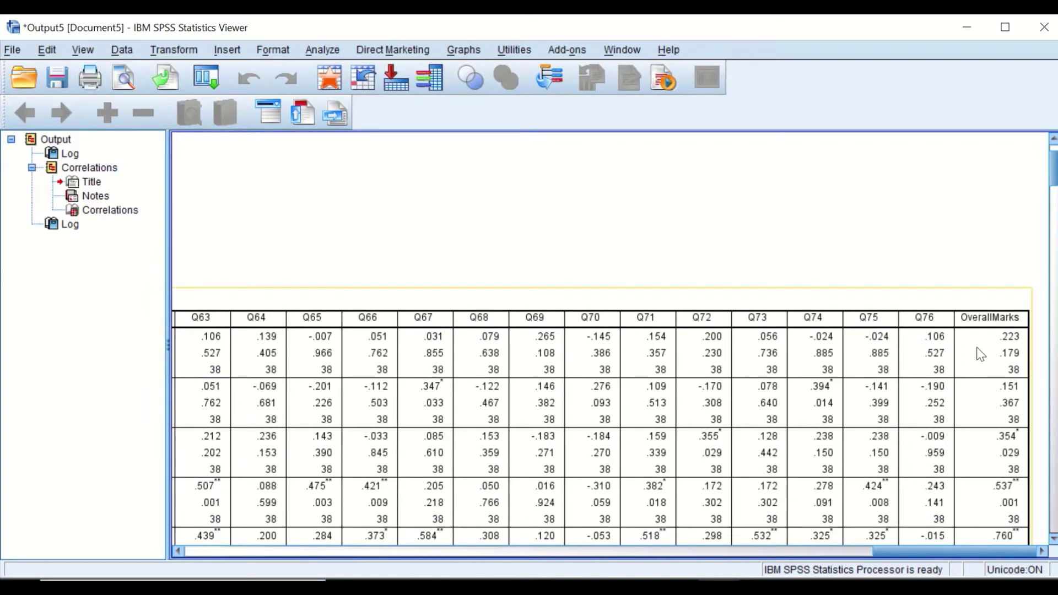
scroll(980, 353, "down", 3)
scroll(980, 361, "down", 3)
Step: Review the Pearson correlation, significance and N values from the OverallMarks row back up to the Q1 row and the syntax log
left_click_drag(937, 553, 255, 560)
scroll(313, 410, "down", 20)
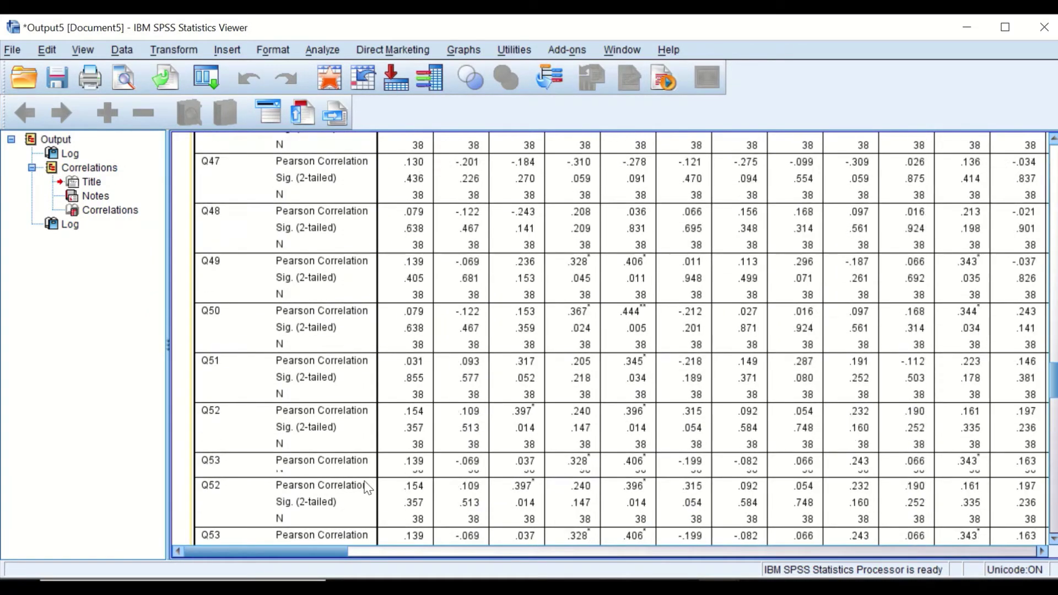
scroll(370, 480, "down", 15)
scroll(371, 479, "up", 3)
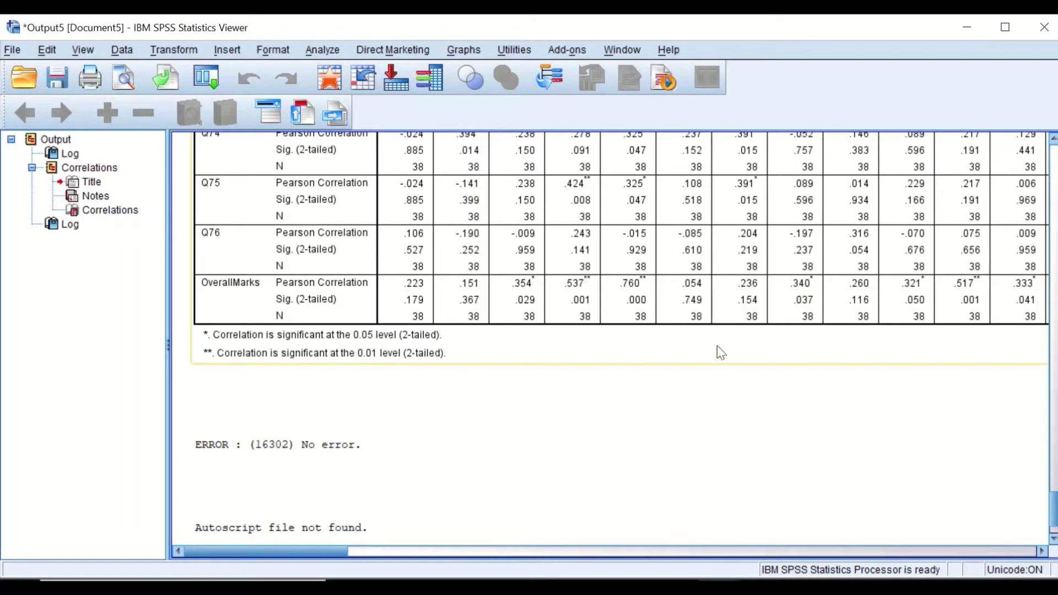
scroll(711, 336, "up", 15)
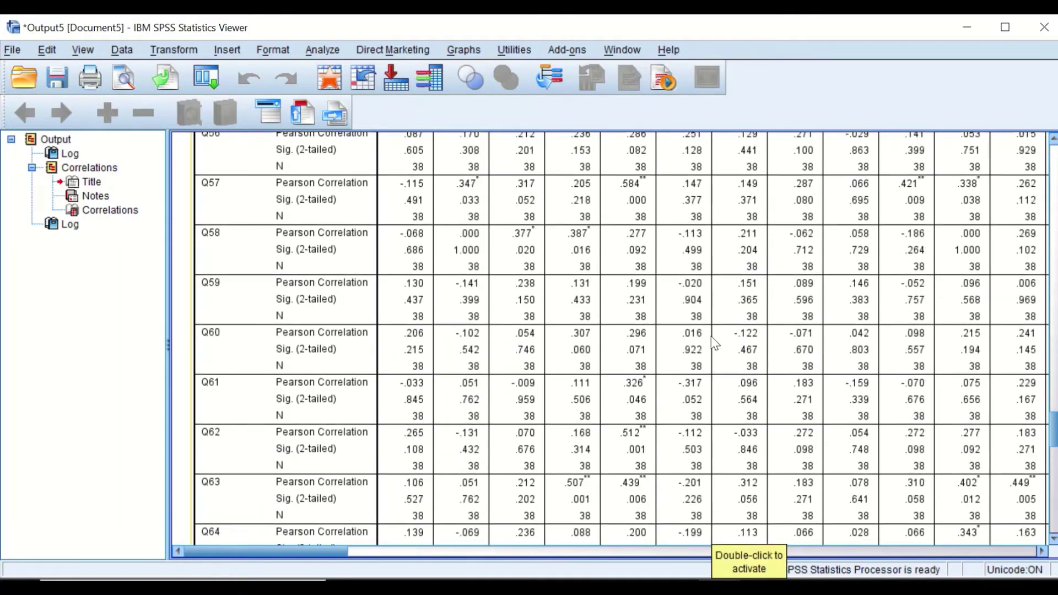
scroll(711, 337, "up", 20)
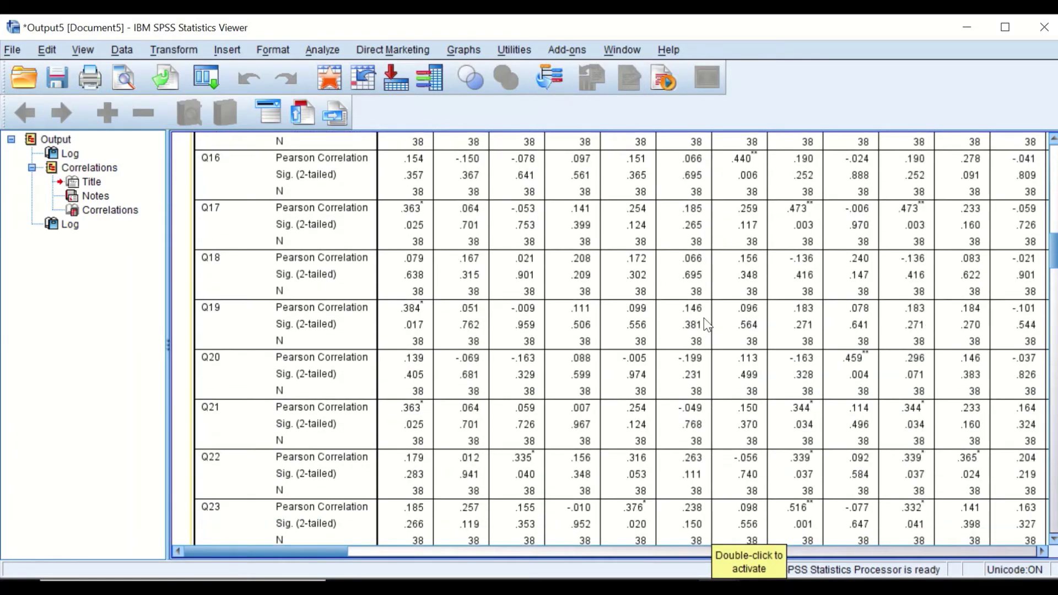
scroll(704, 319, "up", 3)
scroll(703, 319, "down", 10)
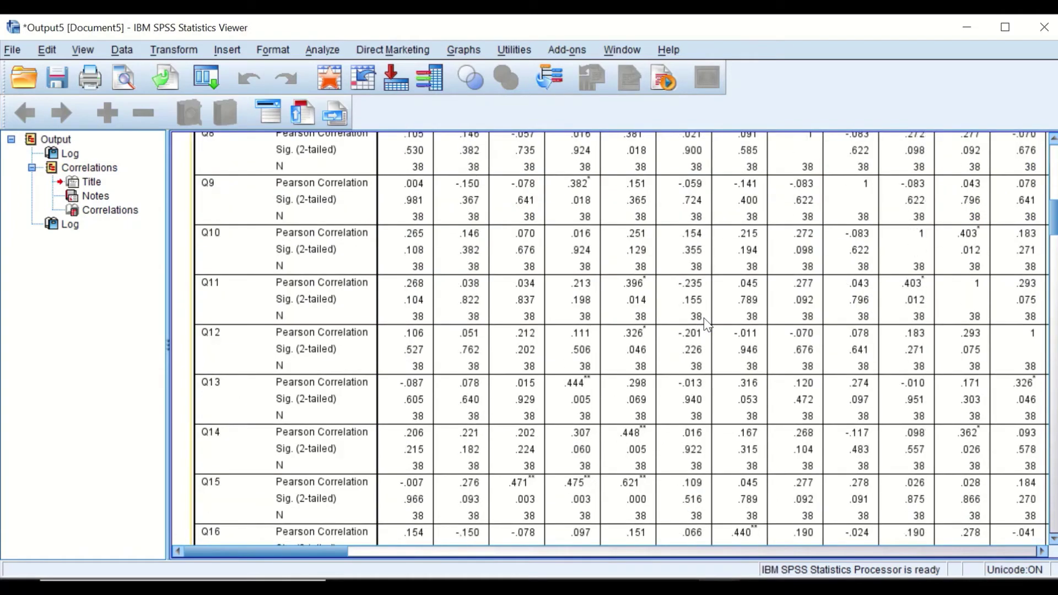
scroll(581, 292, "up", 12)
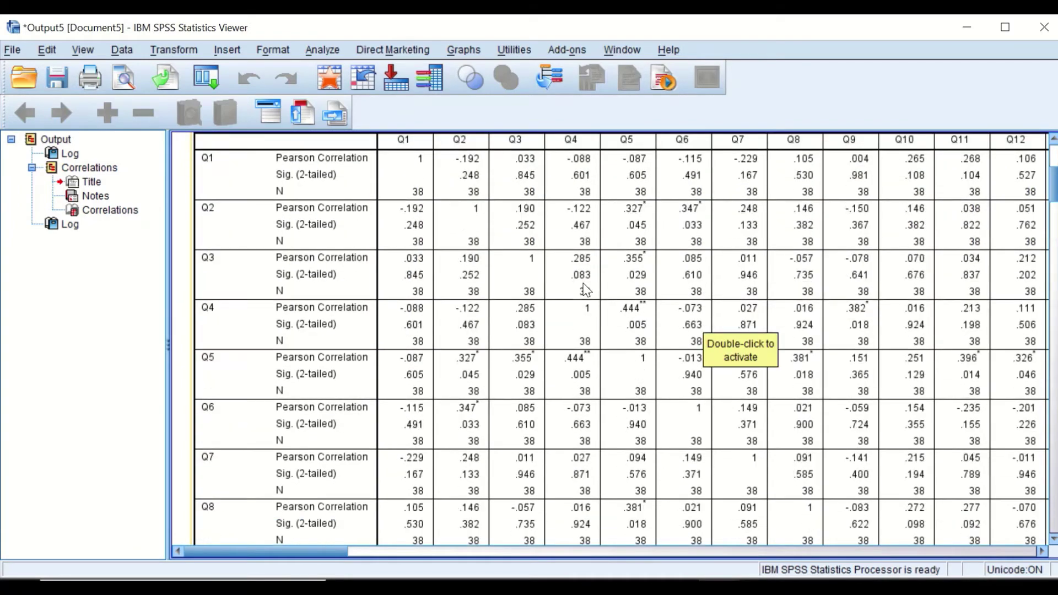
scroll(581, 292, "down", 7)
scroll(469, 303, "up", 7)
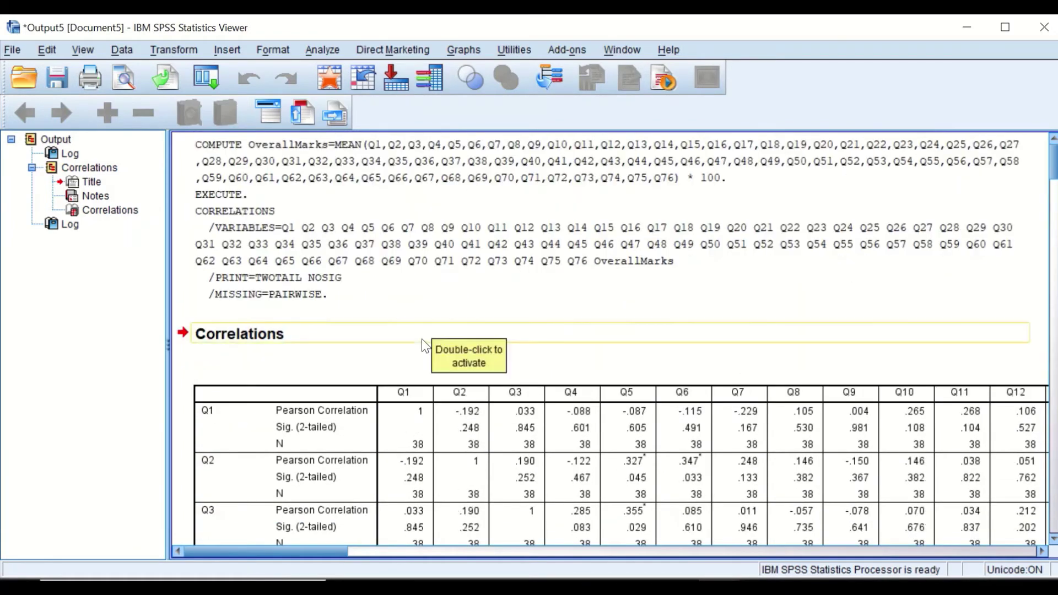
Step: Select the Correlations table in the output and open the export settings for it
scroll(461, 304, "down", 3)
left_click(361, 331)
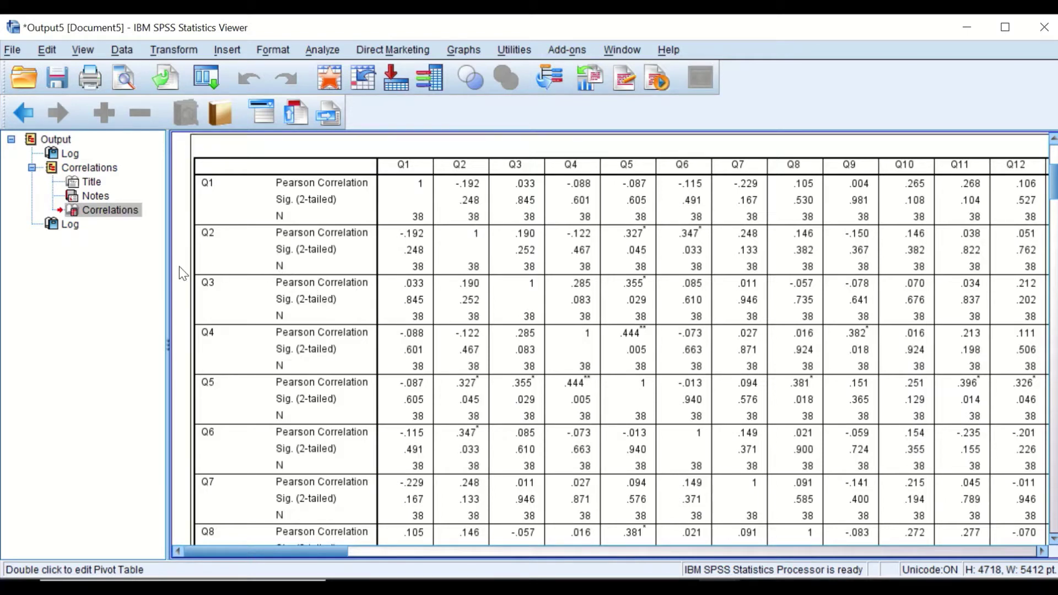
right_click(207, 281)
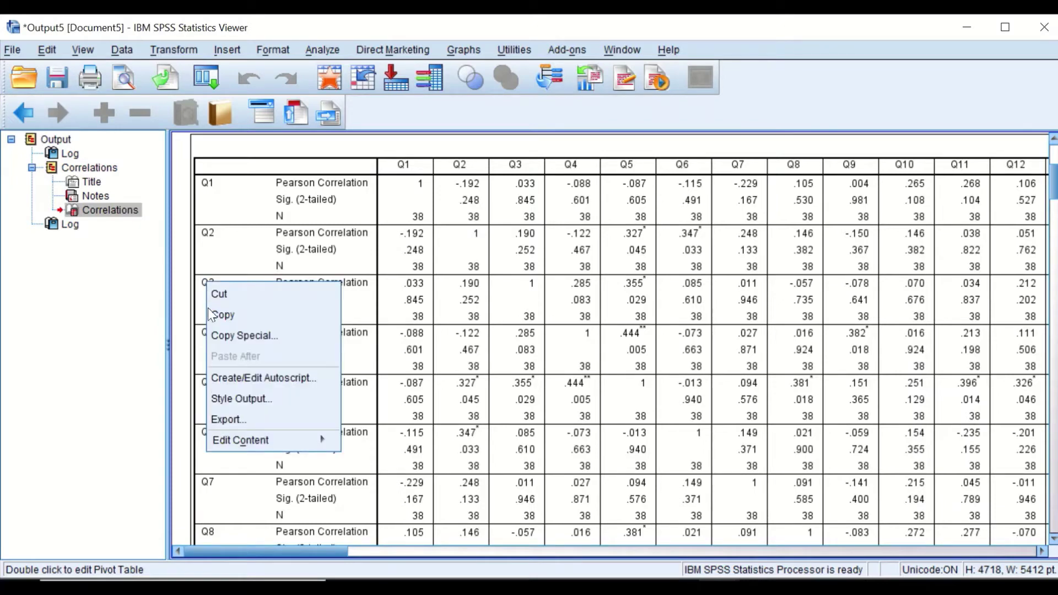
left_click(251, 424)
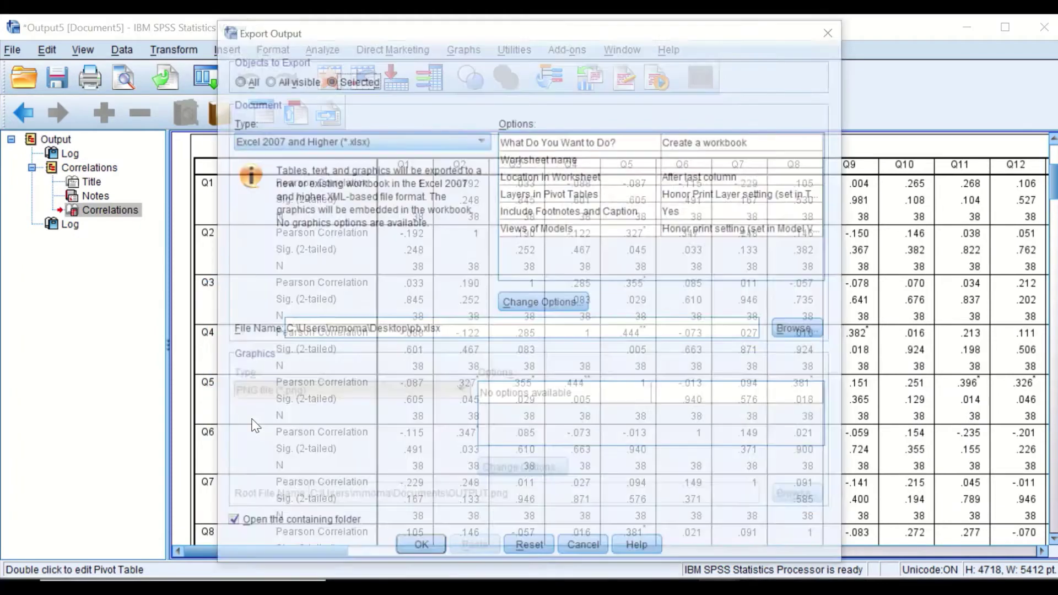
left_click_drag(623, 39, 548, 55)
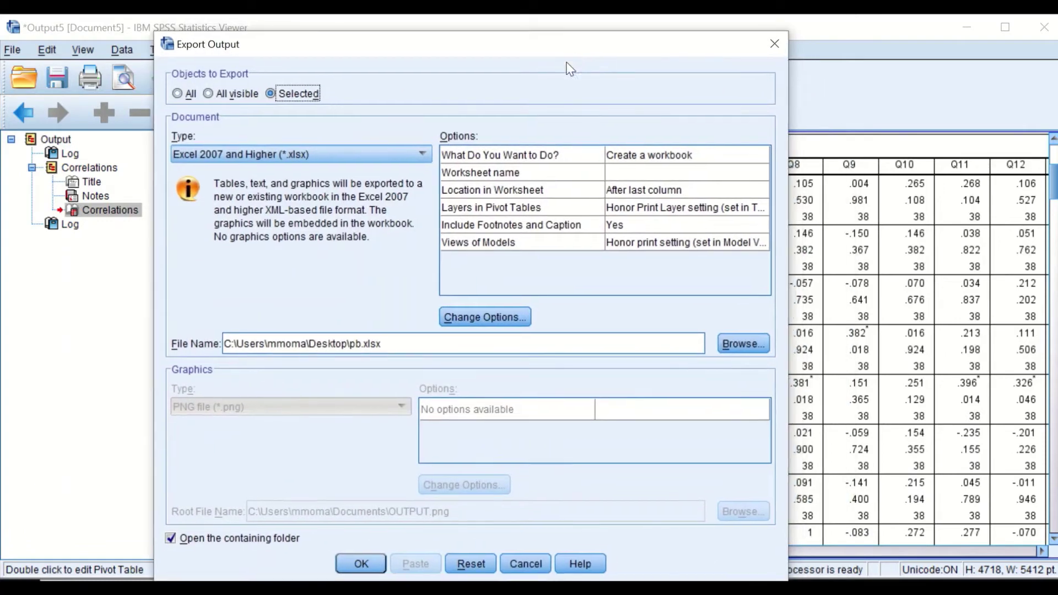
Step: Export the selected table as Excel 2007 and Higher (*.xlsx) to pb.xlsx on the Desktop, replacing the existing file
left_click(398, 156)
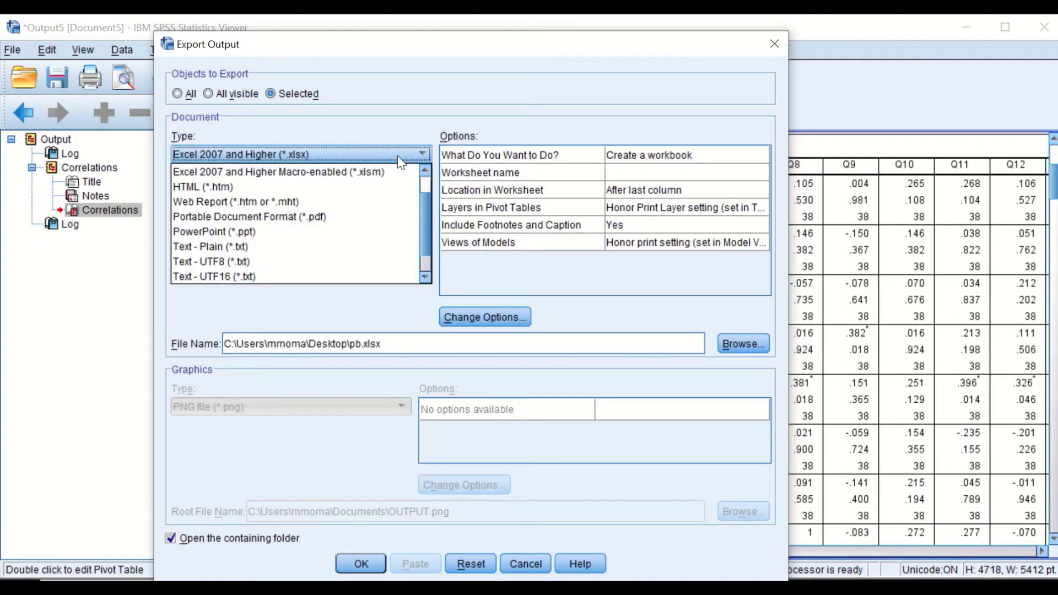
scroll(398, 174, "up", 1)
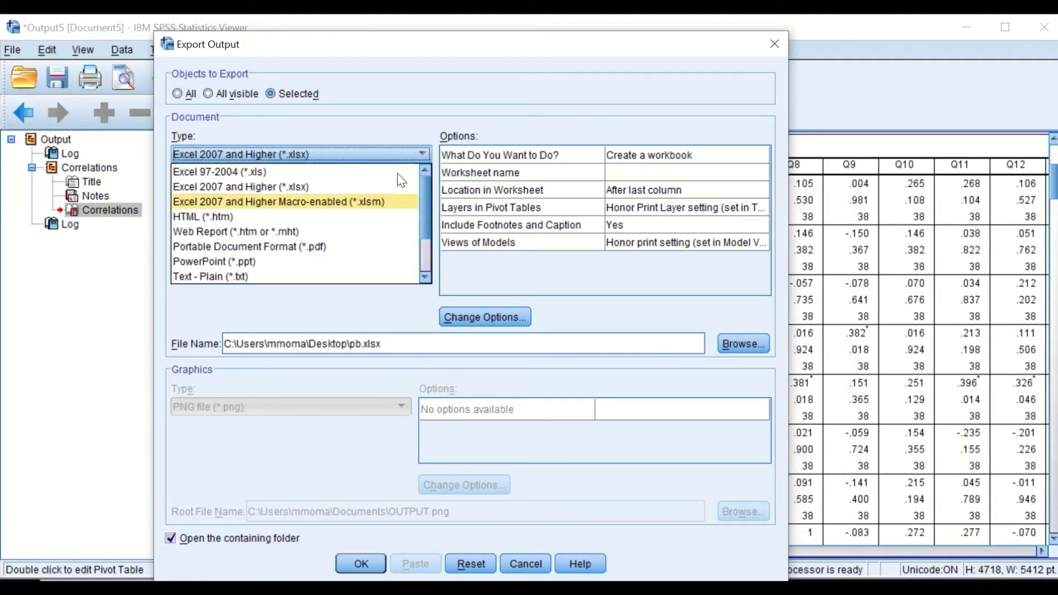
left_click(293, 185)
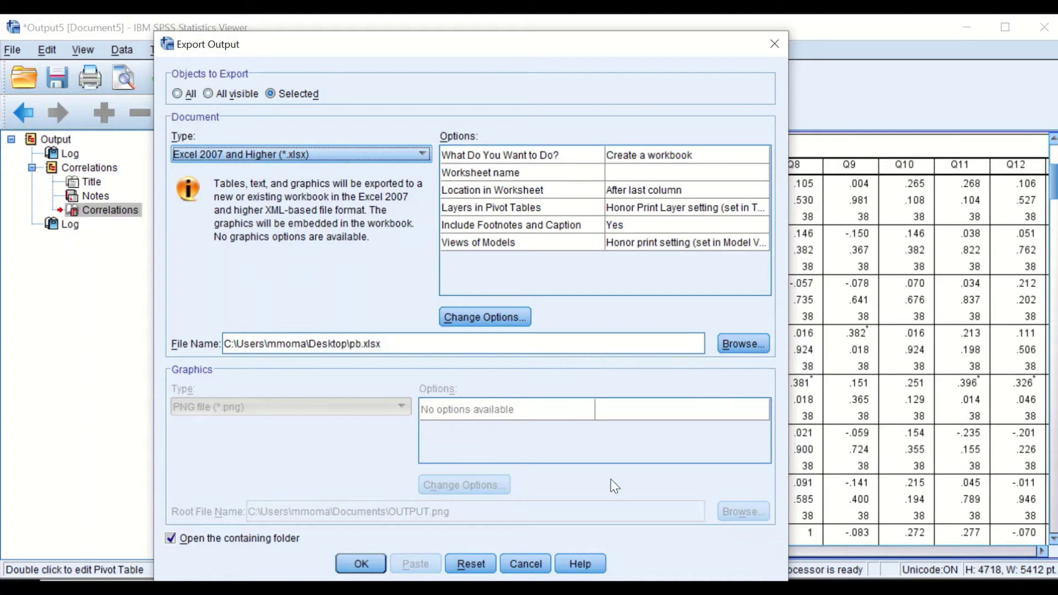
left_click(372, 560)
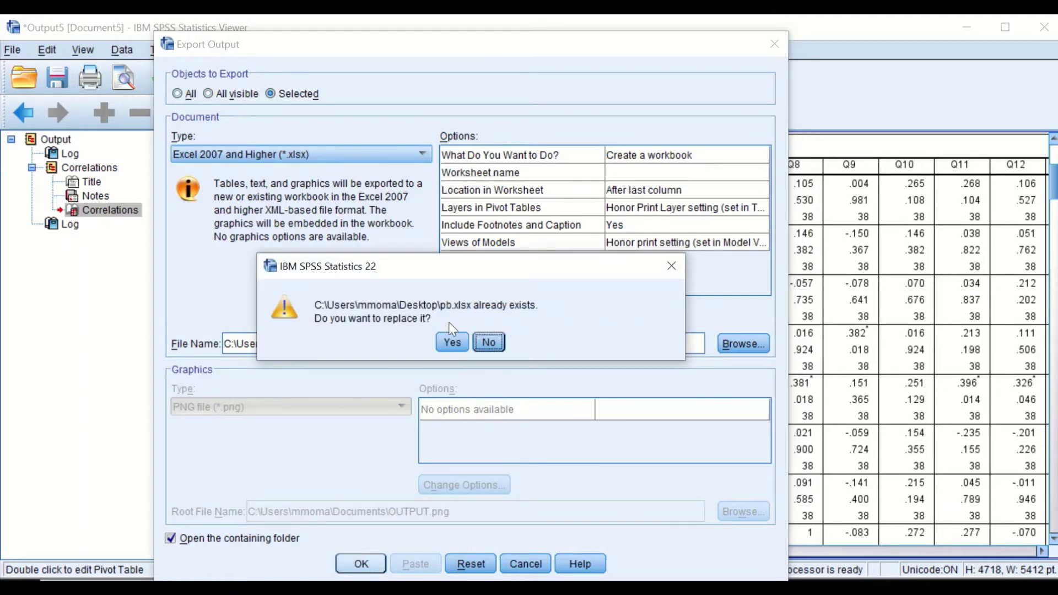
left_click(452, 345)
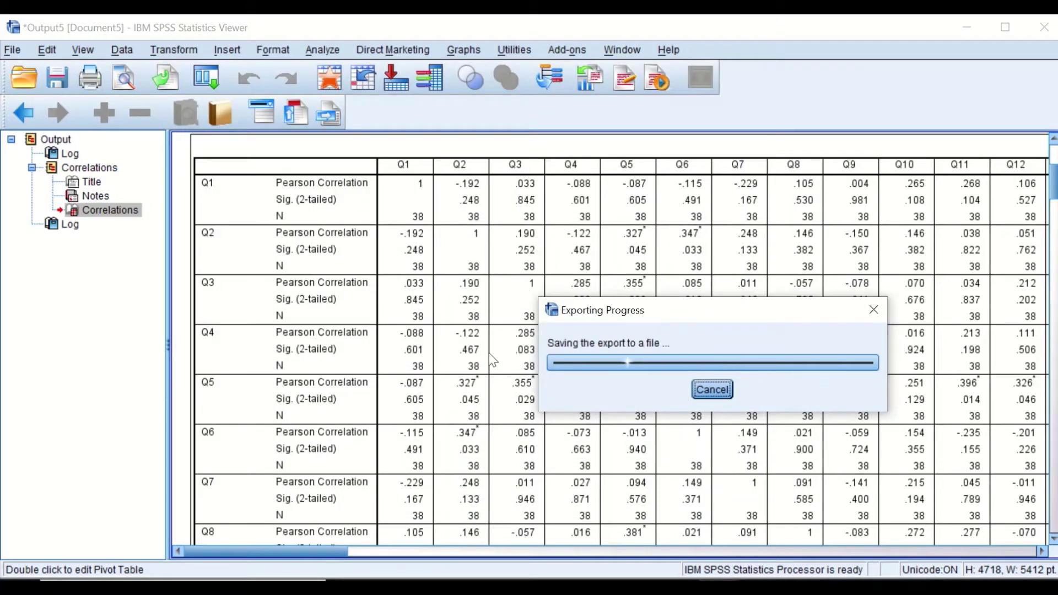
Step: Open the exported pb.xlsx from the Desktop folder in Excel and look through the correlation table down to its OverallMarks row
key("alt+Tab")
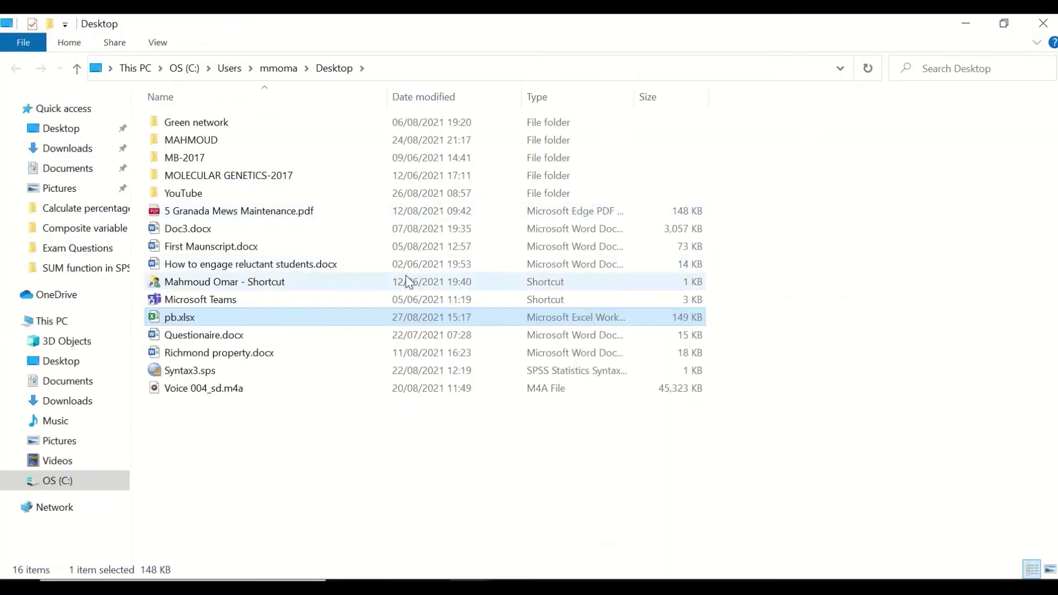
double_click(183, 323)
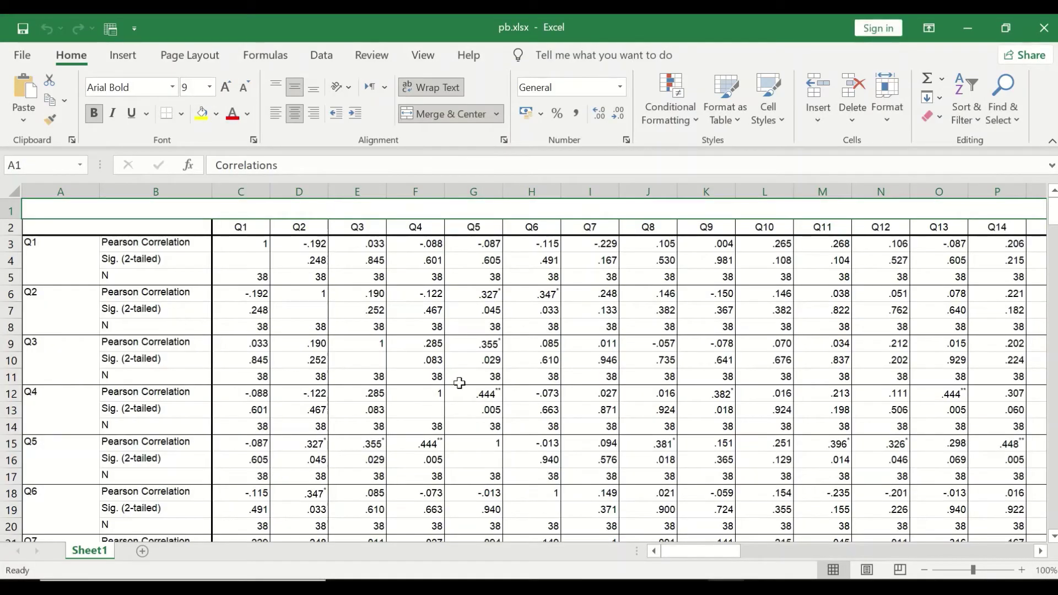
scroll(540, 401, "down", 2)
scroll(540, 400, "up", 2)
scroll(539, 398, "down", 16)
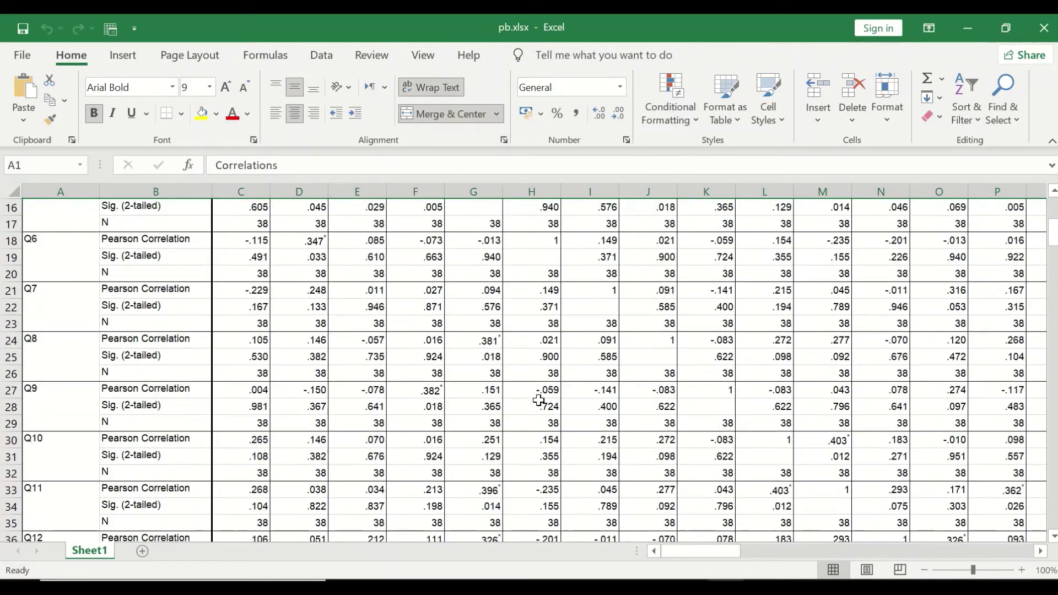
scroll(540, 401, "down", 20)
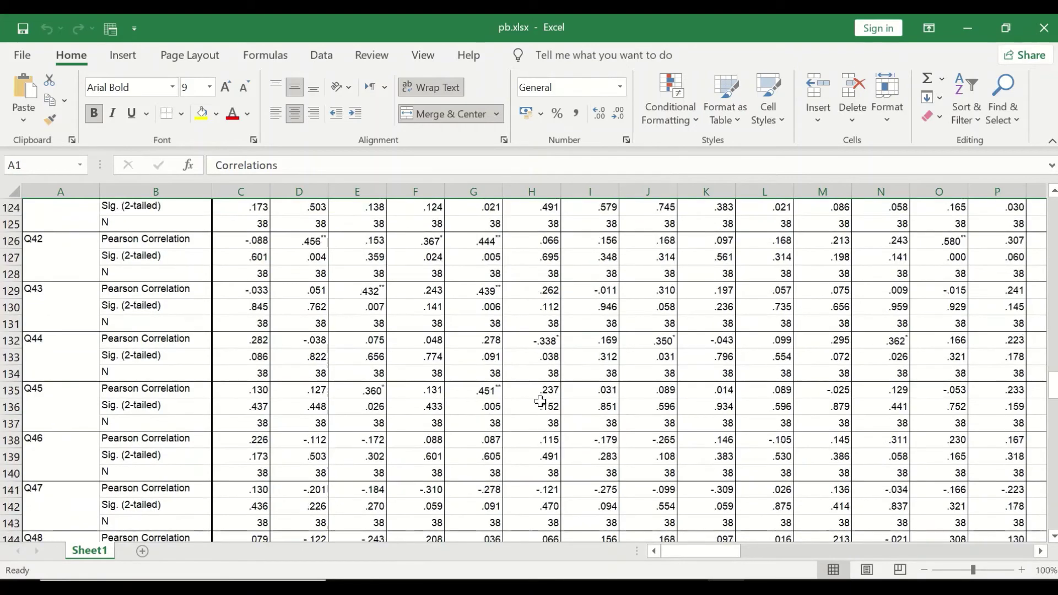
scroll(540, 403, "down", 20)
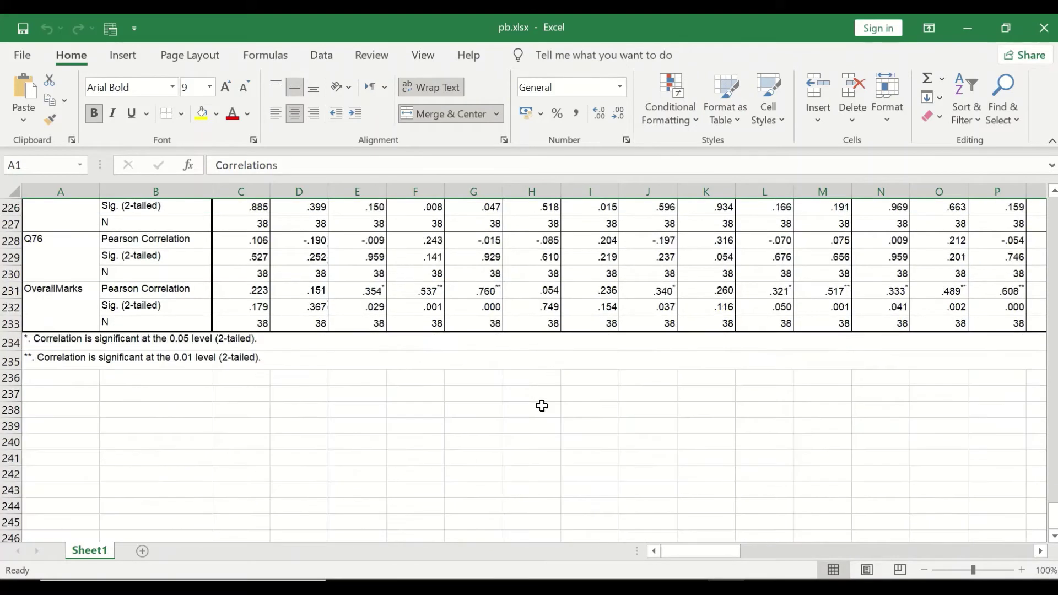
scroll(543, 405, "up", 4)
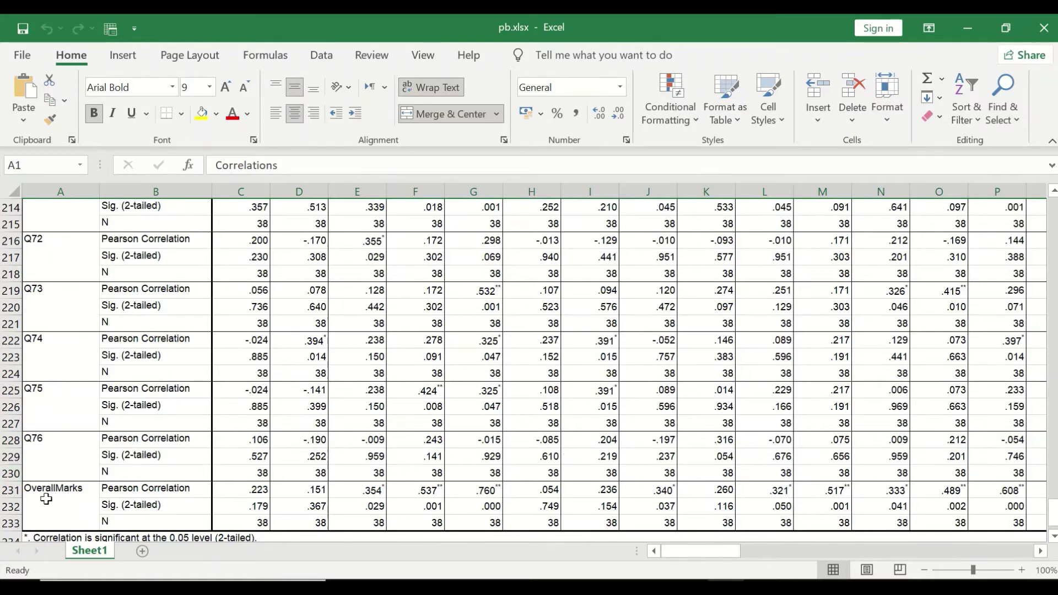
left_click(46, 473)
left_click_drag(7, 472, 317, 77)
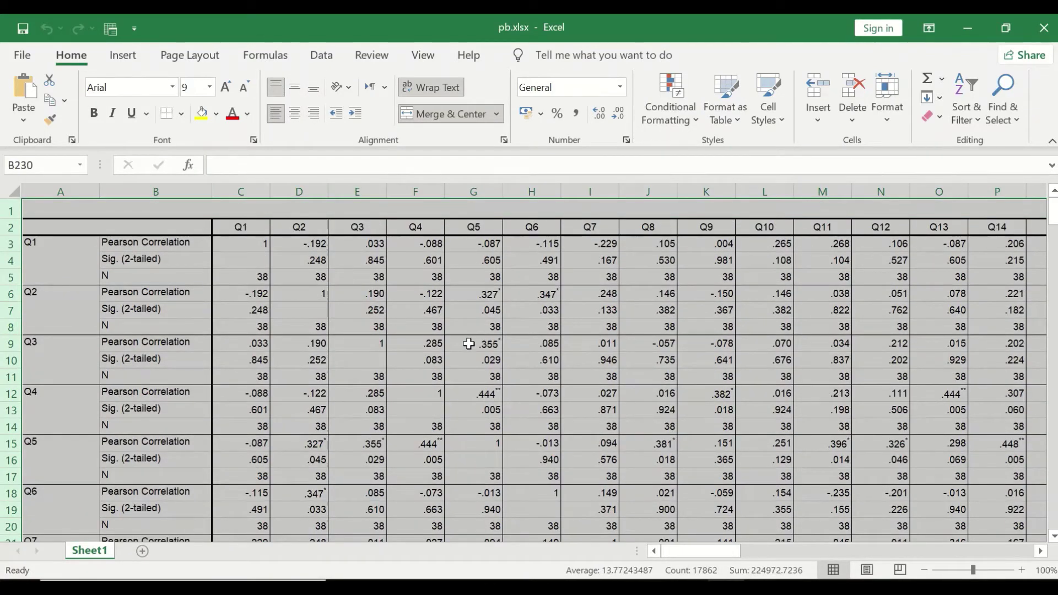
left_click(377, 340)
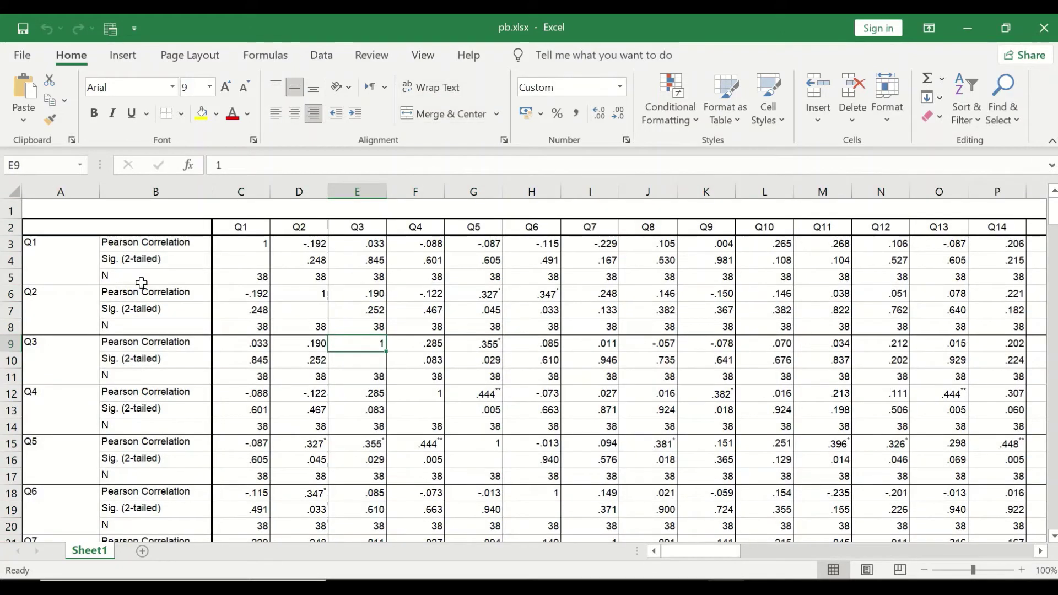
Step: Delete the cells of the Q1 to Q76 row blocks, A3 to CA230, shifting cells up so only the OverallMarks block remains
scroll(182, 369, "down", 2)
scroll(183, 370, "up", 2)
left_click_drag(32, 242, 921, 452)
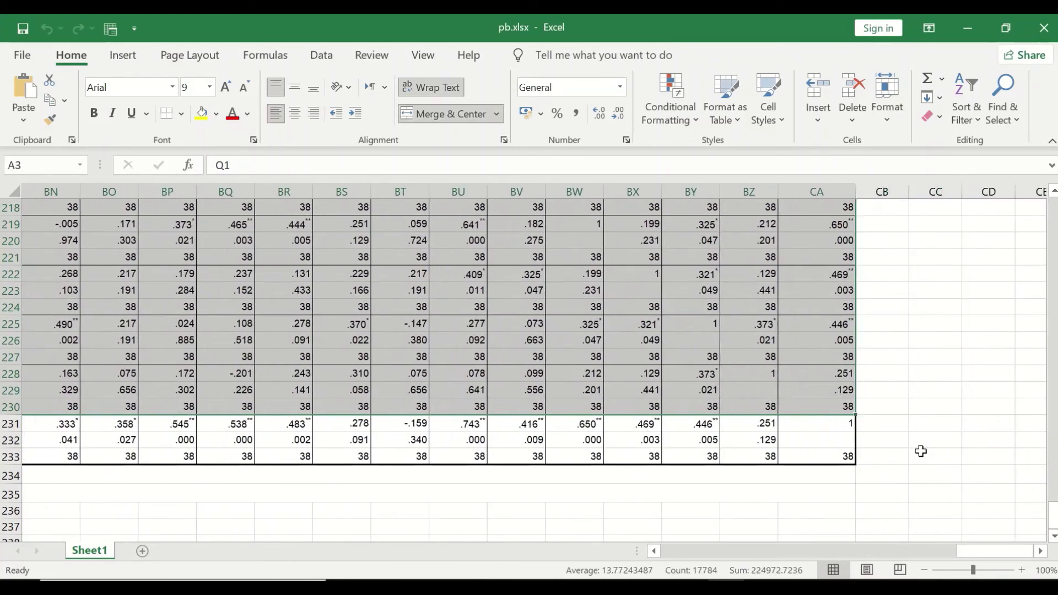
left_click_drag(1054, 515, 1049, 241)
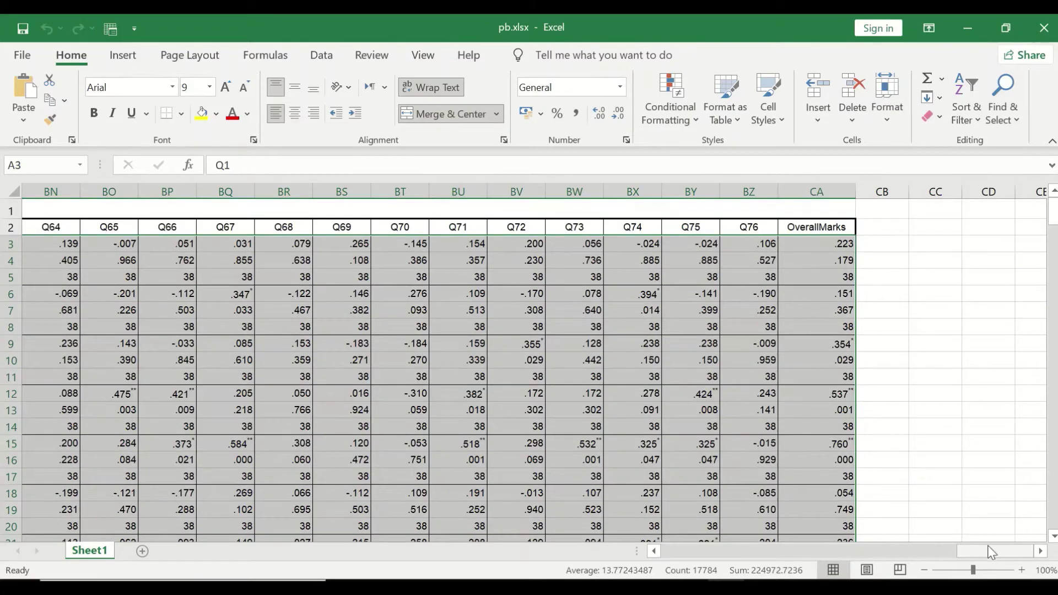
left_click_drag(995, 551, 416, 542)
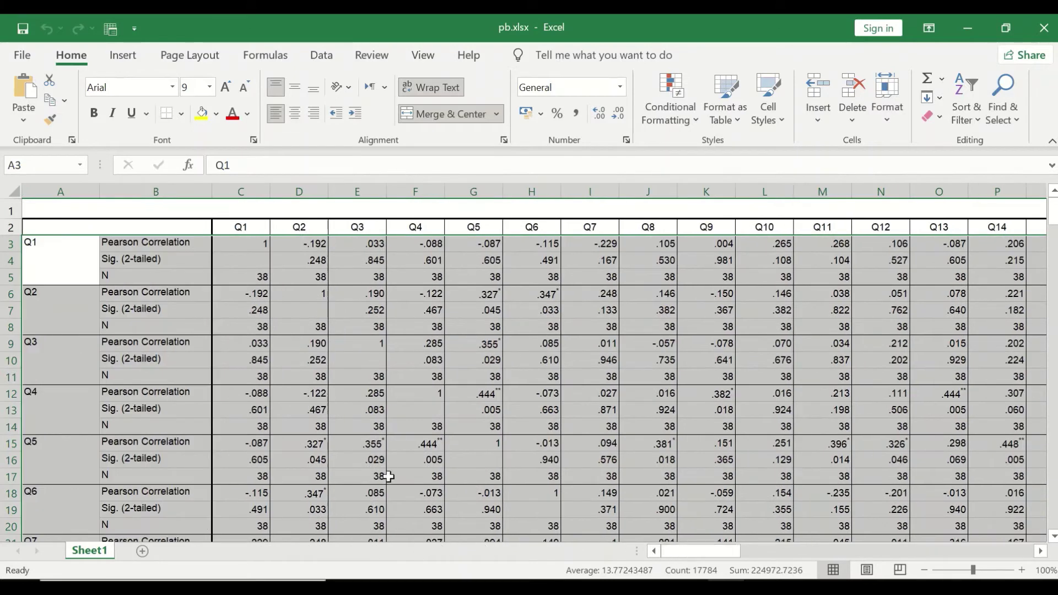
right_click(424, 318)
left_click(484, 312)
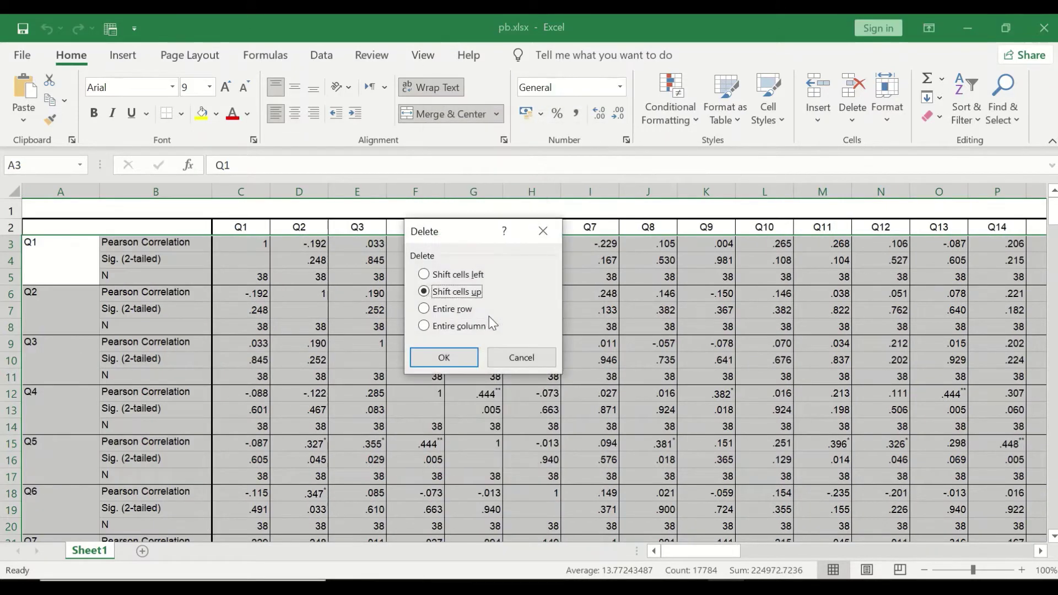
left_click(463, 360)
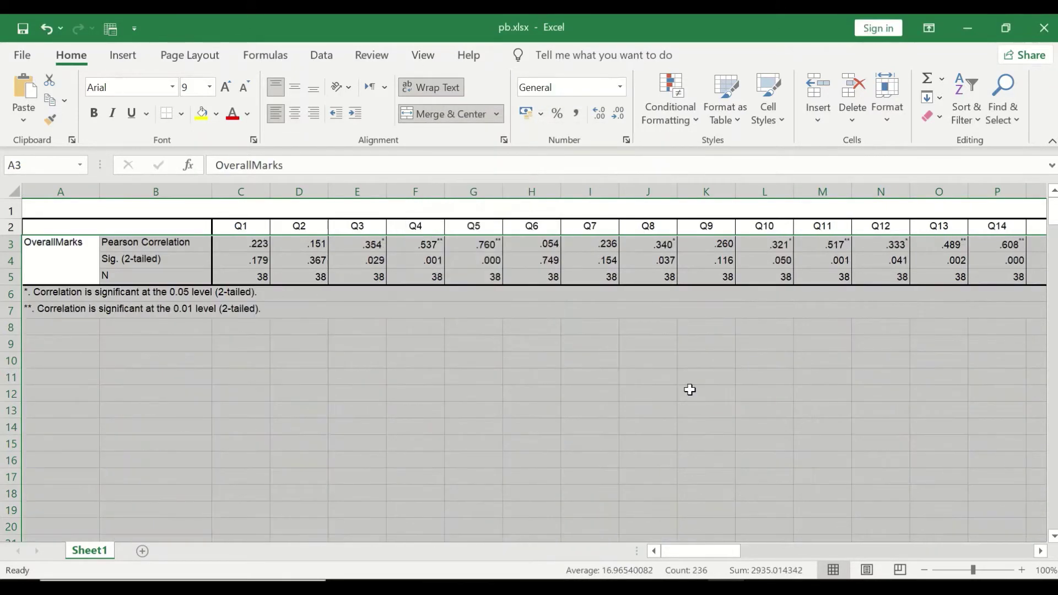
left_click(160, 467)
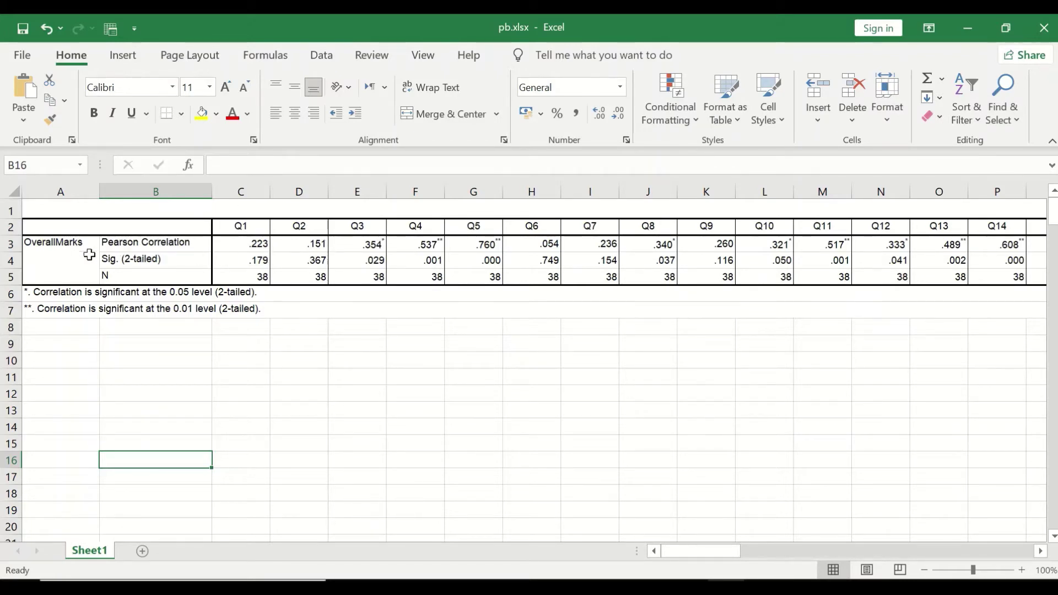
Step: Delete column A with the OverallMarks label and the N row from the table
left_click(59, 191)
right_click(60, 192)
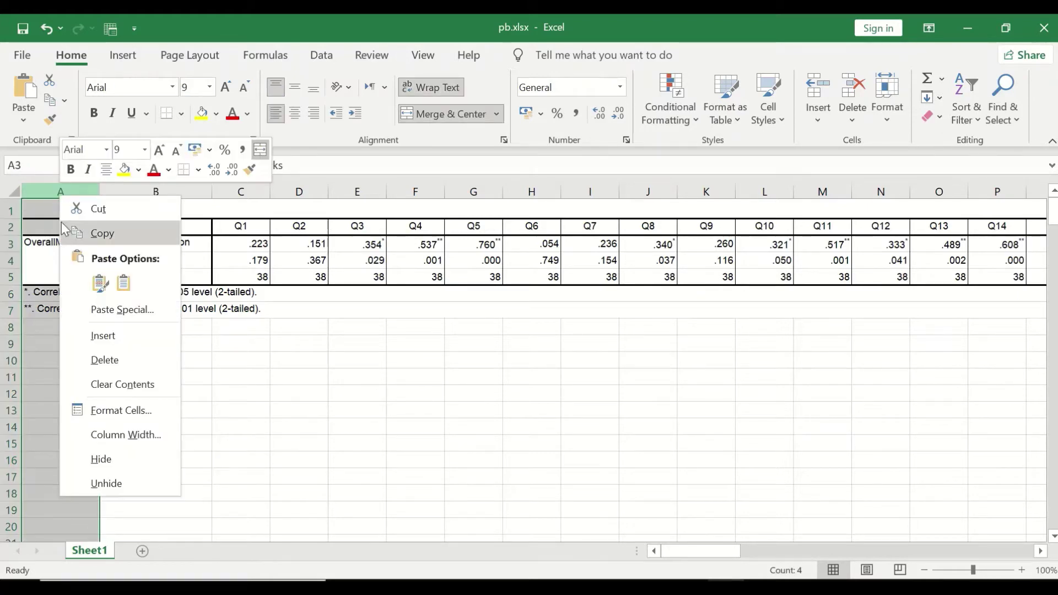
left_click(105, 361)
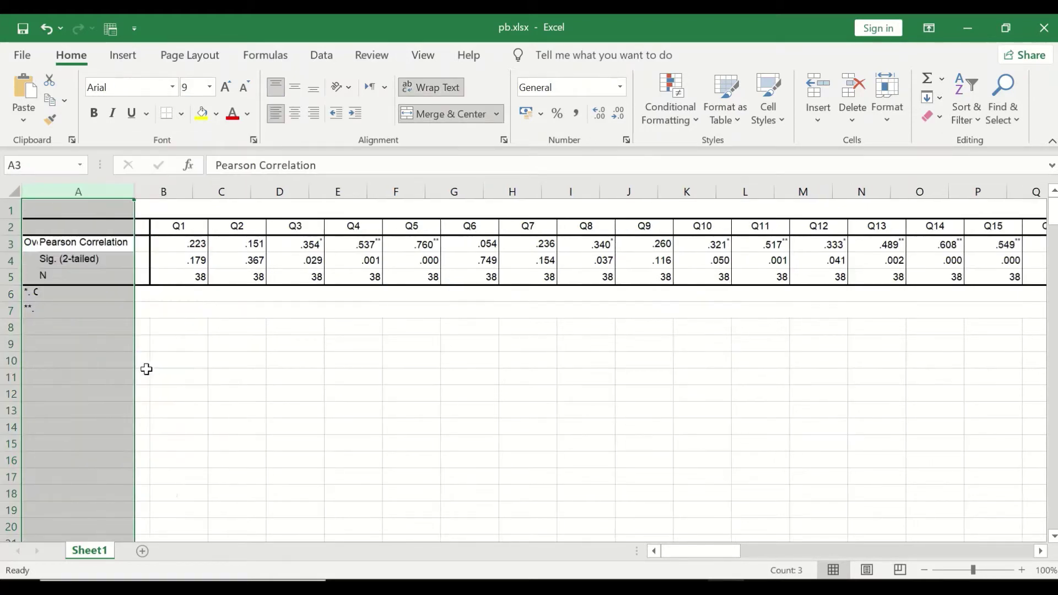
left_click(6, 277)
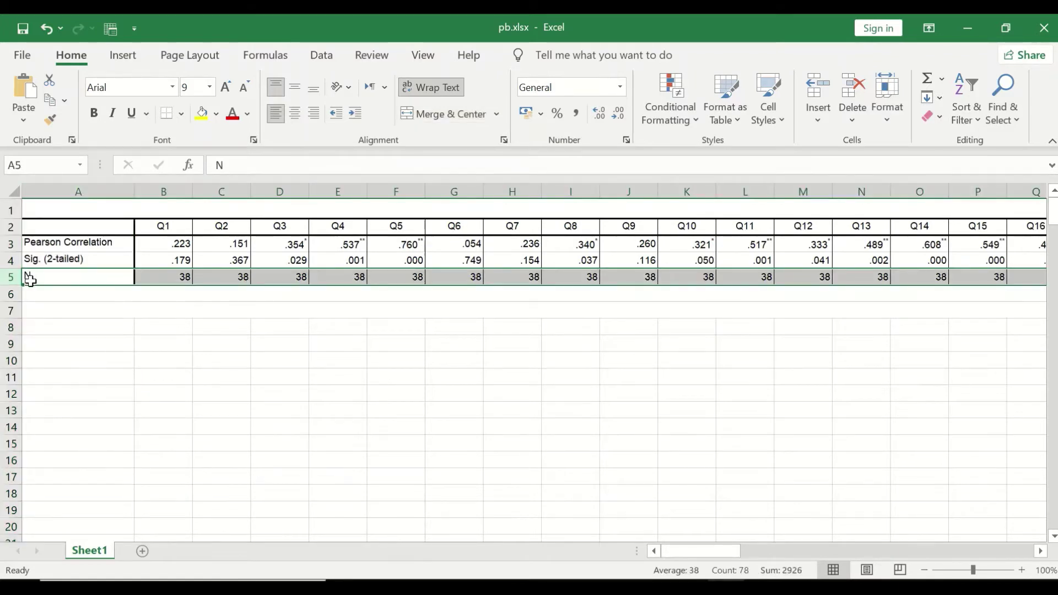
right_click(30, 281)
left_click(89, 435)
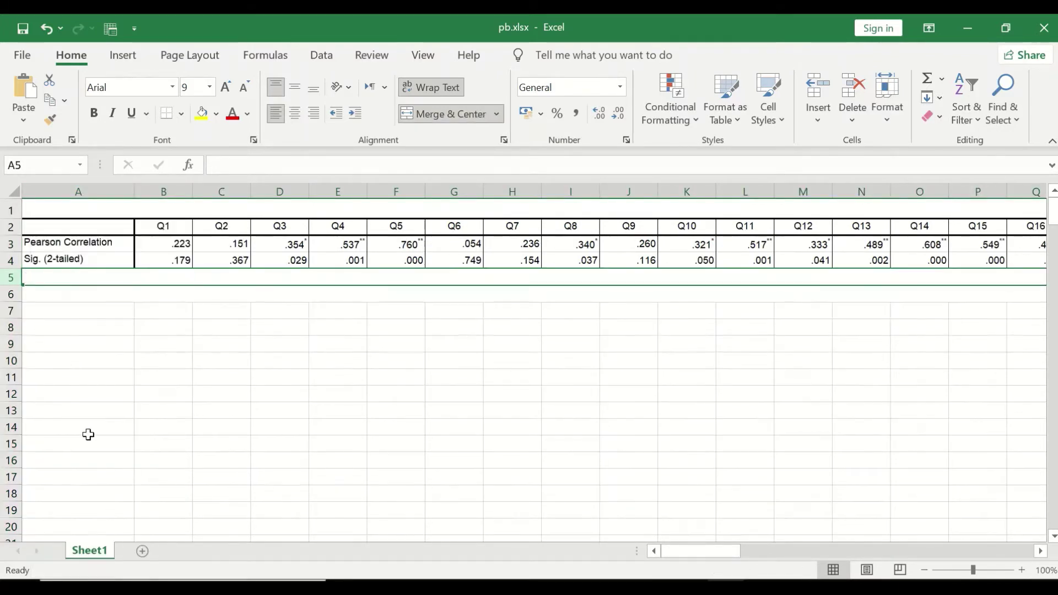
Step: Rename the Pearson Correlation row label in A3 as Pt.Biserial
left_click(45, 243)
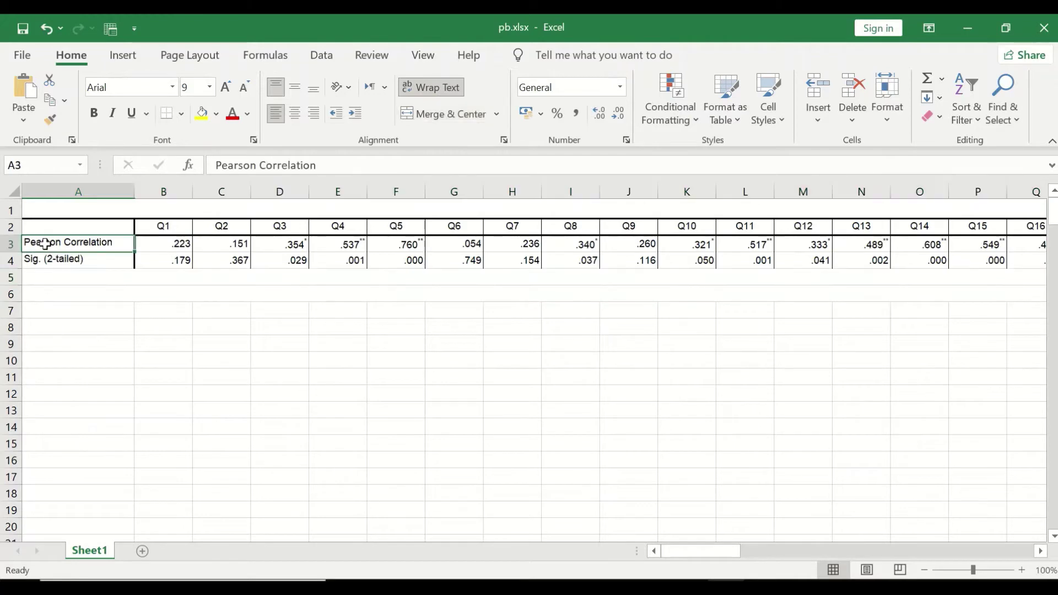
left_click_drag(340, 163, 208, 163)
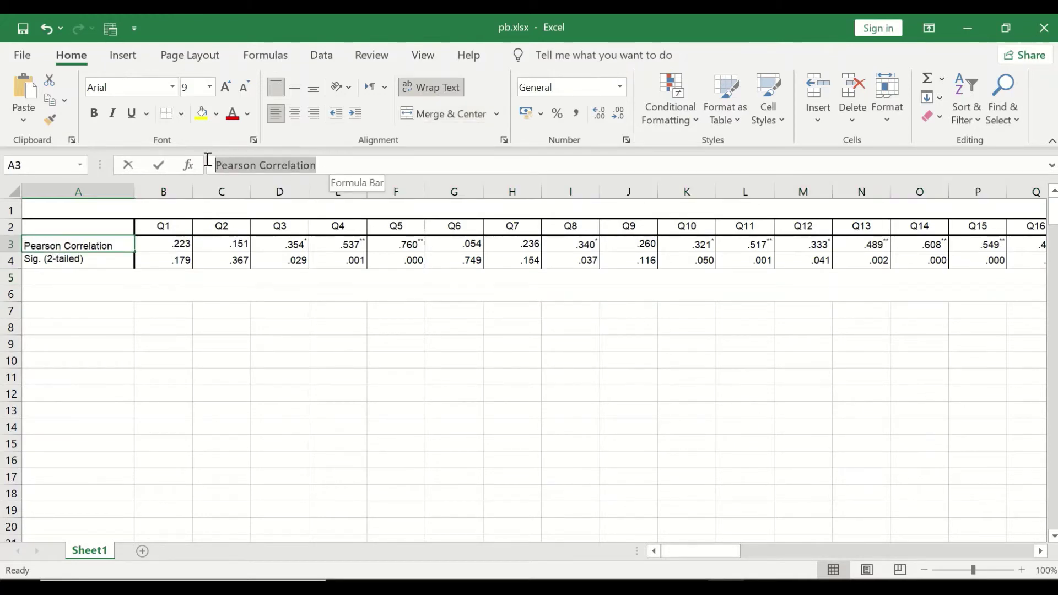
type("Pt.Biserial")
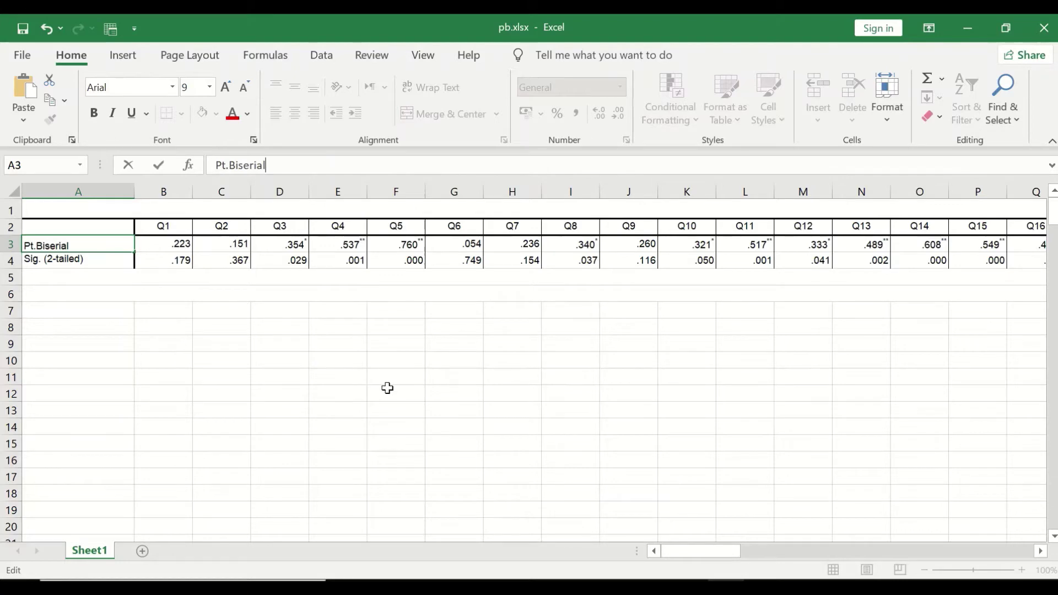
left_click(175, 343)
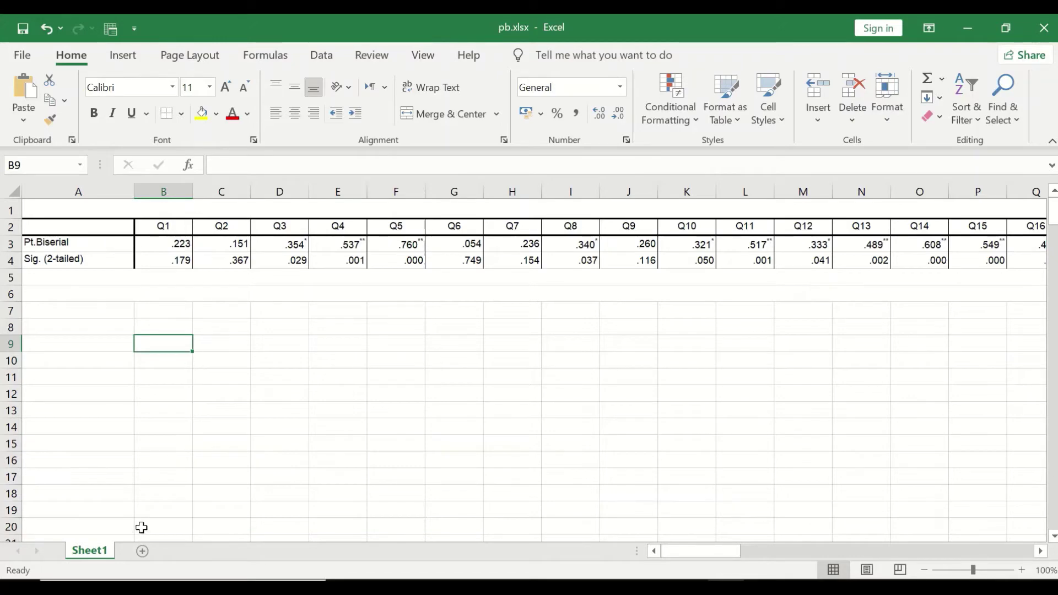
Step: Delete the OverallMarks column BZ at the end of the table
left_click_drag(686, 553, 1020, 518)
left_click(933, 191)
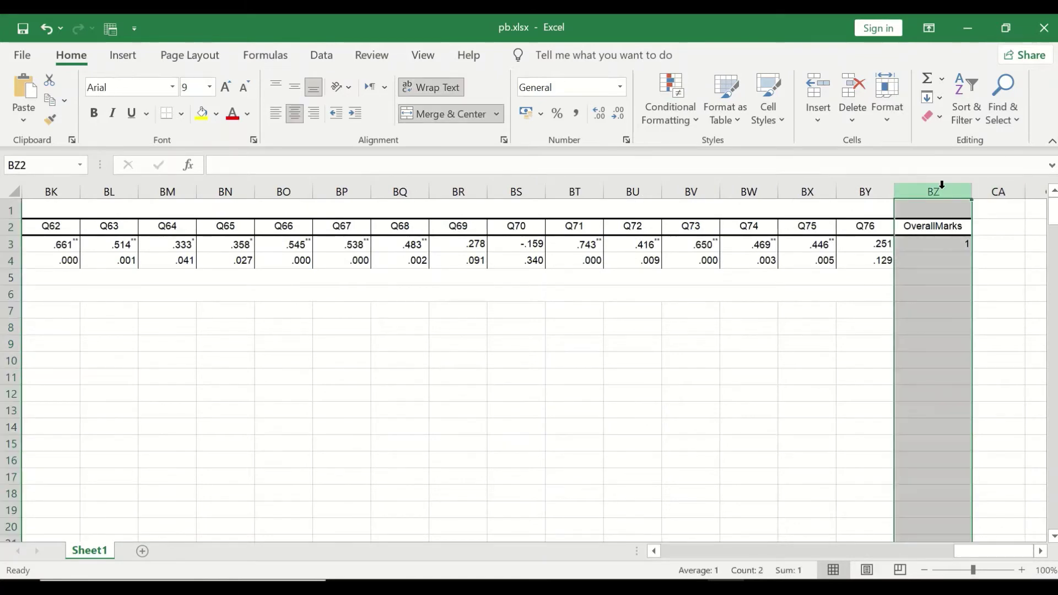
right_click(940, 190)
left_click(900, 356)
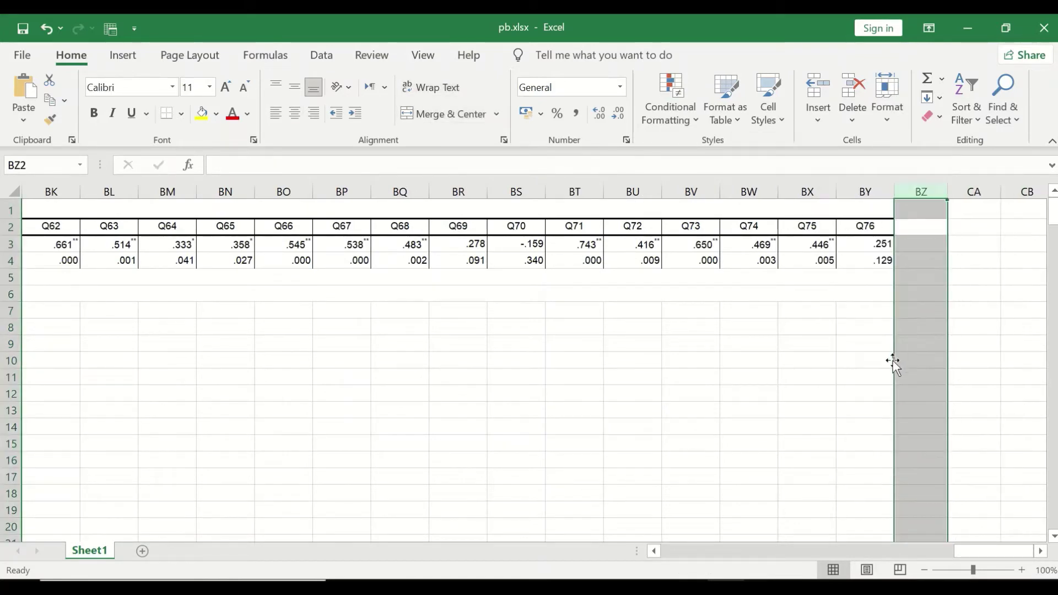
left_click(736, 359)
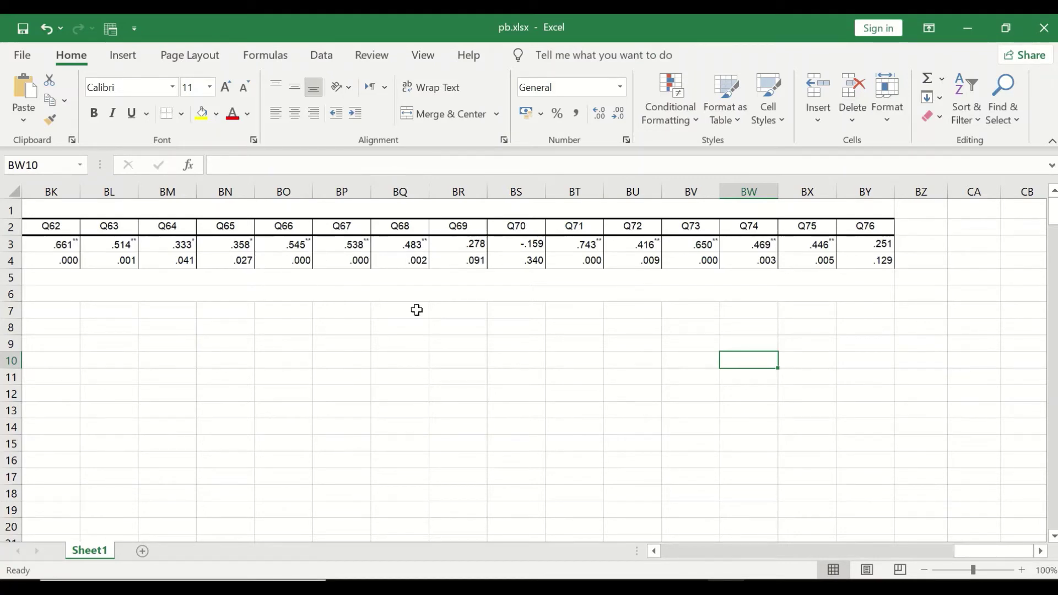
Step: Review the Pt.Biserial and significance values across the questions, checking Q70's exact correlation
left_click_drag(970, 548, 638, 517)
left_click_drag(478, 511, 958, 529)
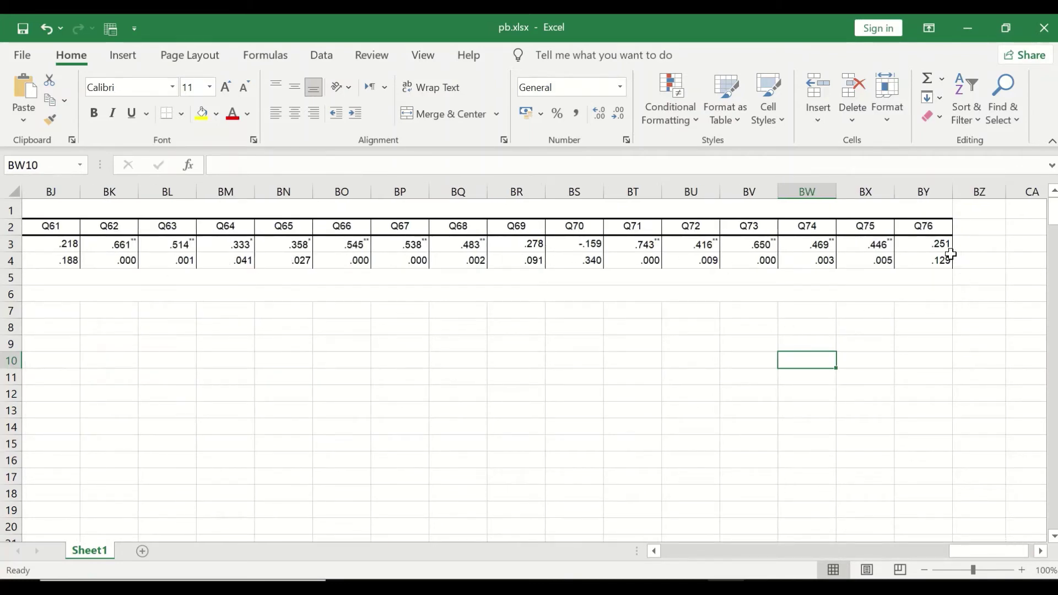
left_click(575, 248)
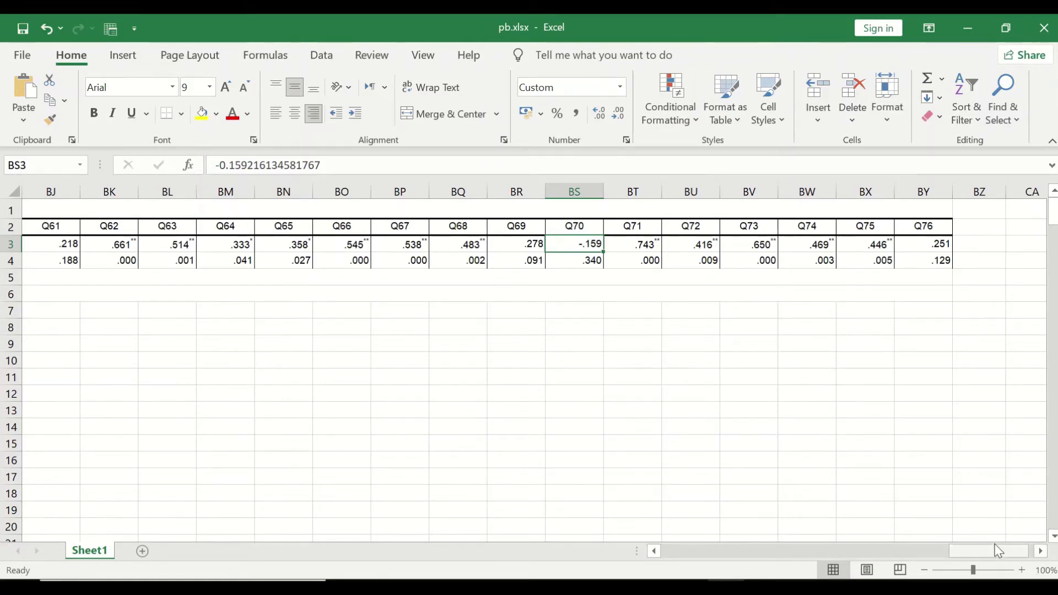
left_click_drag(996, 554, 644, 546)
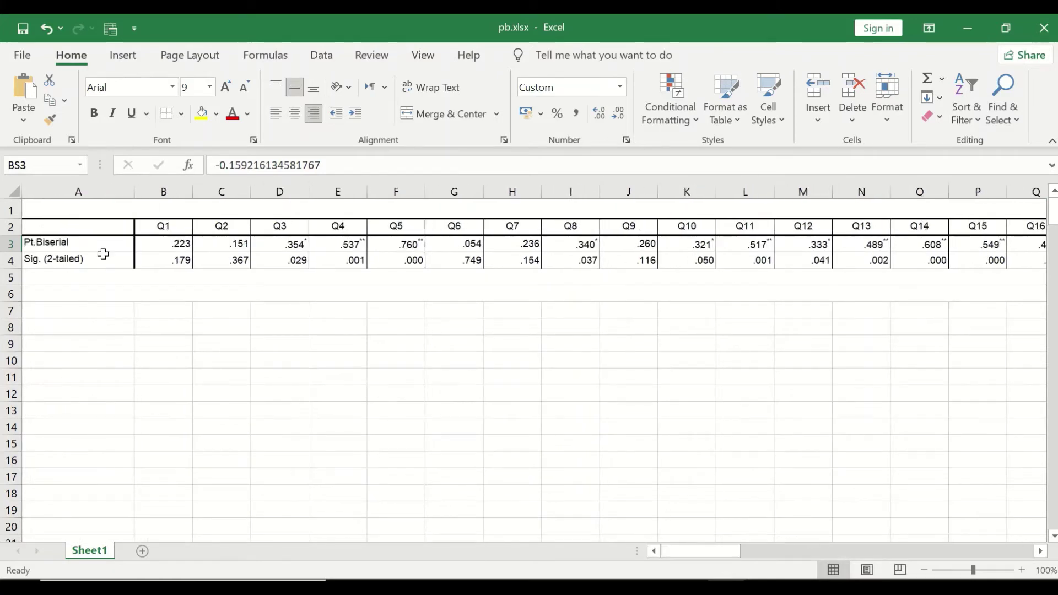
Step: Copy rows 3 and 4 with the Pt.Biserial and Sig. (2-tailed) values
left_click(28, 229)
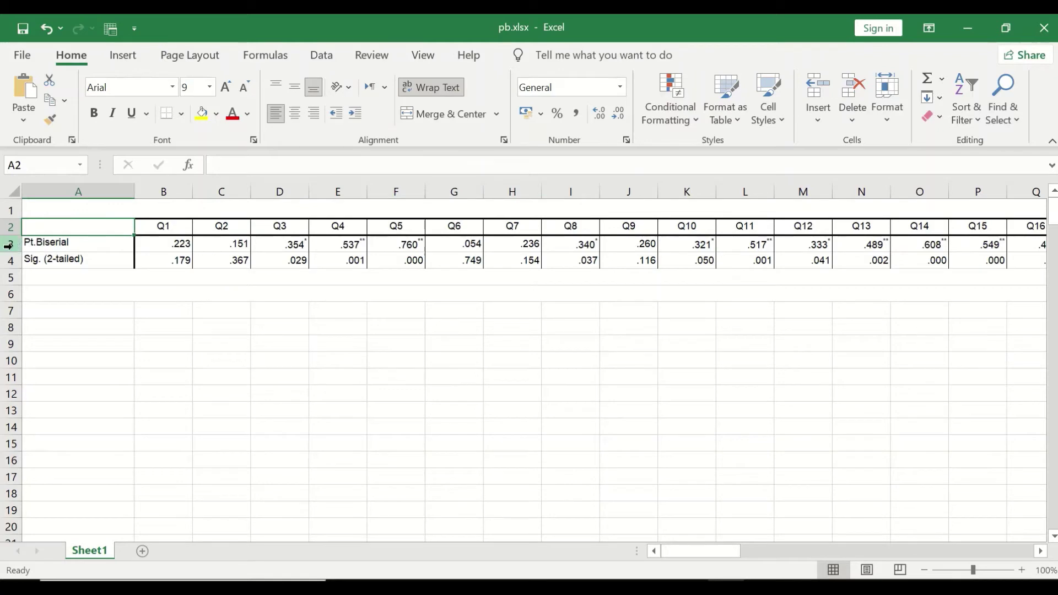
left_click(12, 244)
left_click(14, 260, "shift")
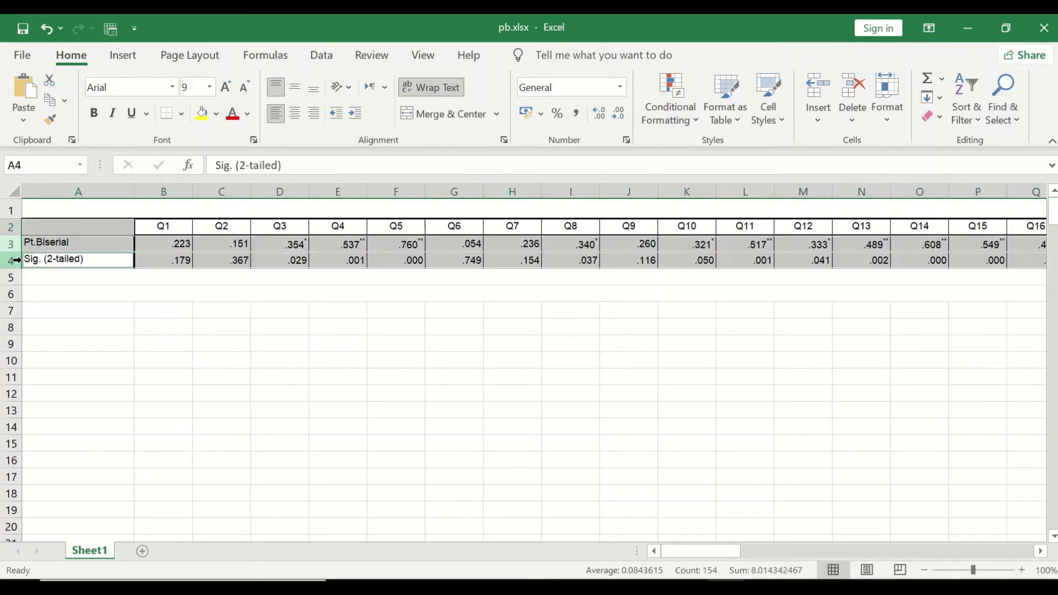
left_click(69, 276)
left_click(15, 244)
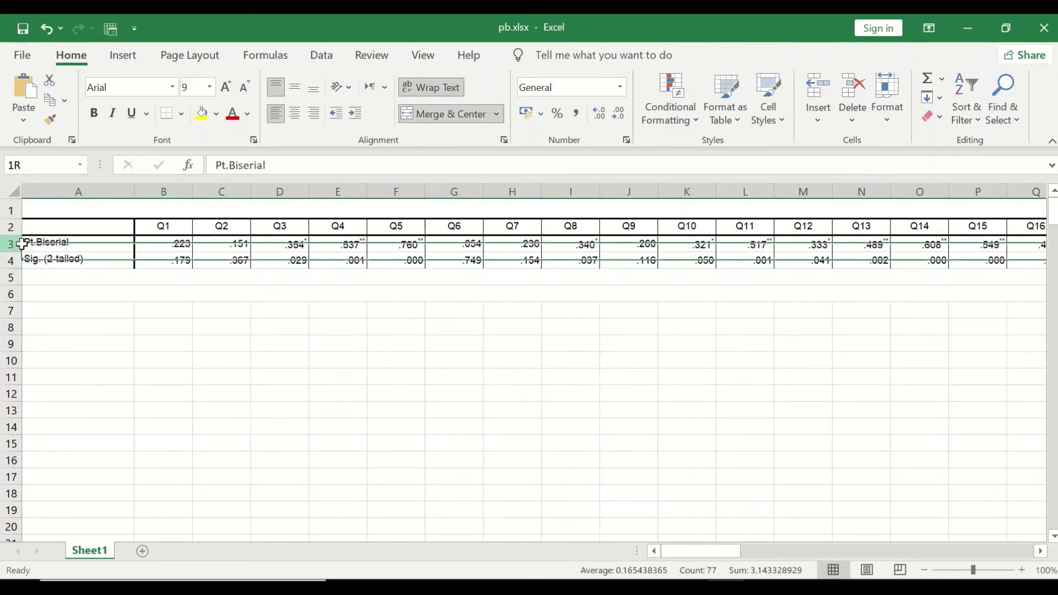
left_click(13, 260, "ctrl")
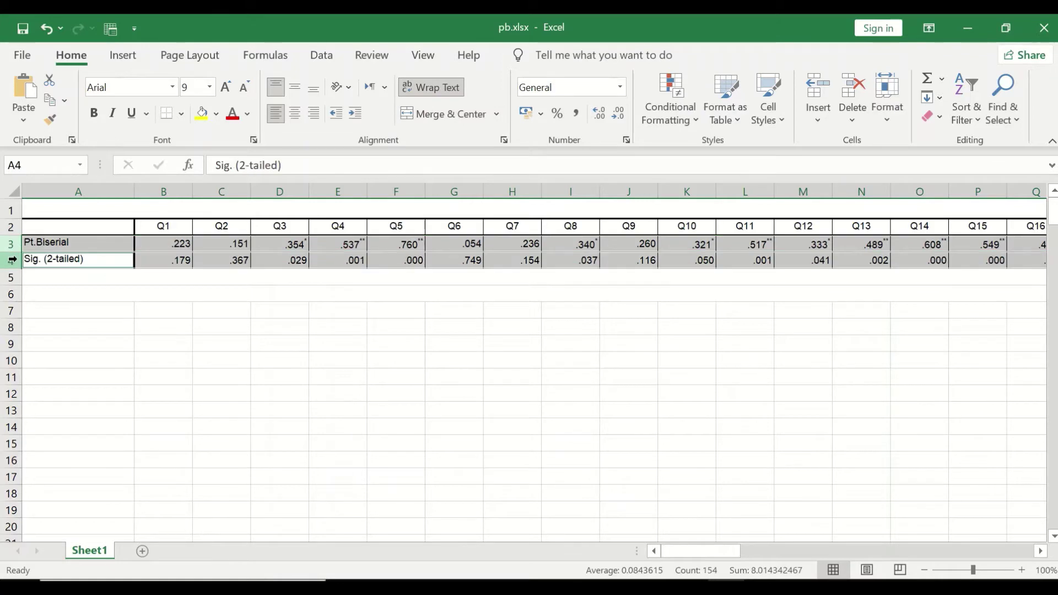
key("ctrl+c")
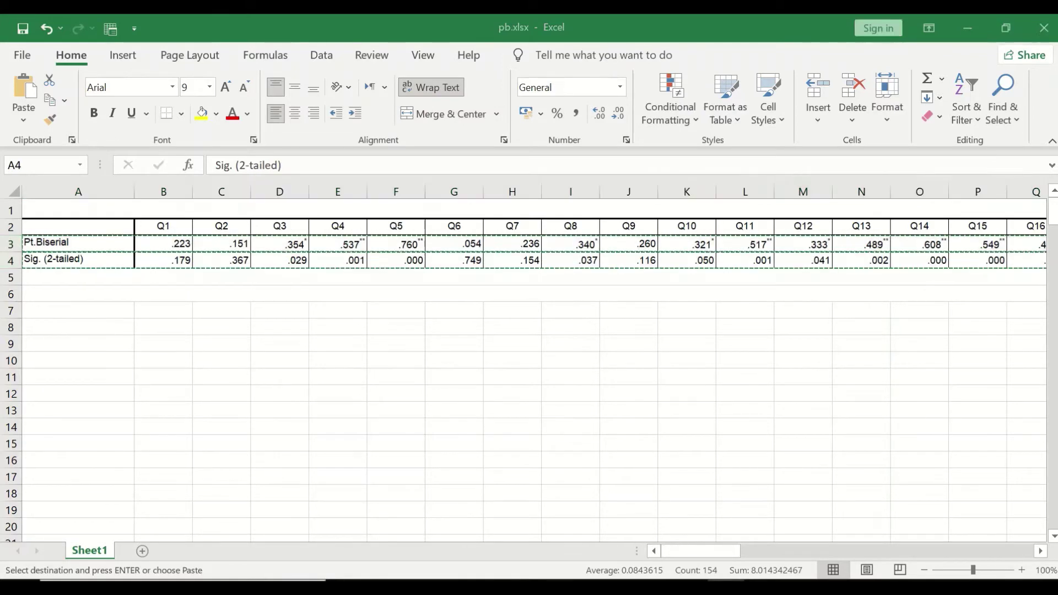
Step: Switch to File Explorer and open MCQs.xlsx from the Exam Questions folder inside the Desktop's YouTube folder
key("alt+Tab")
key("alt+Tab")
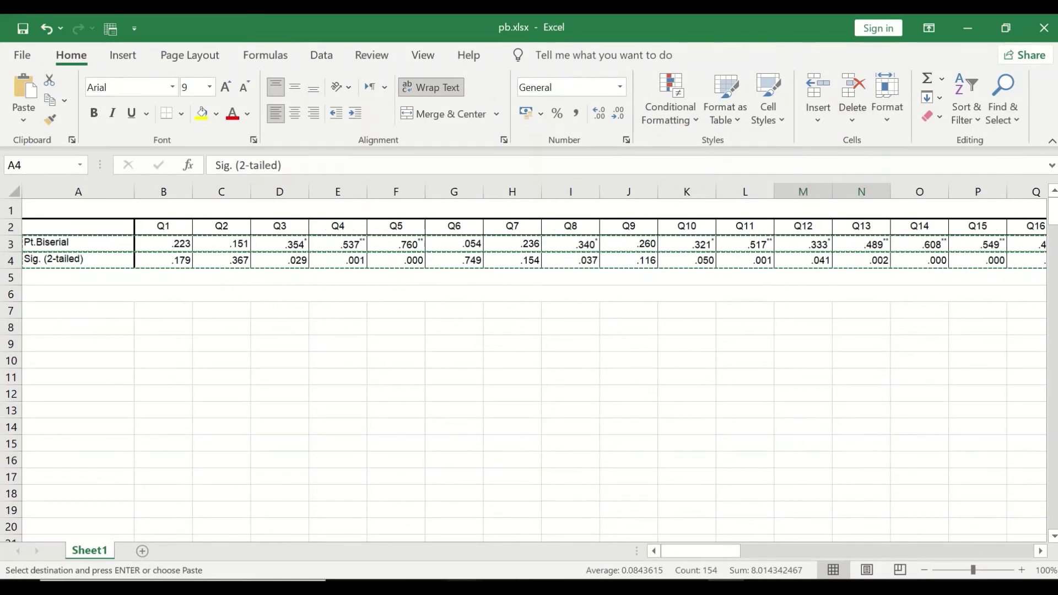
left_click(639, 518)
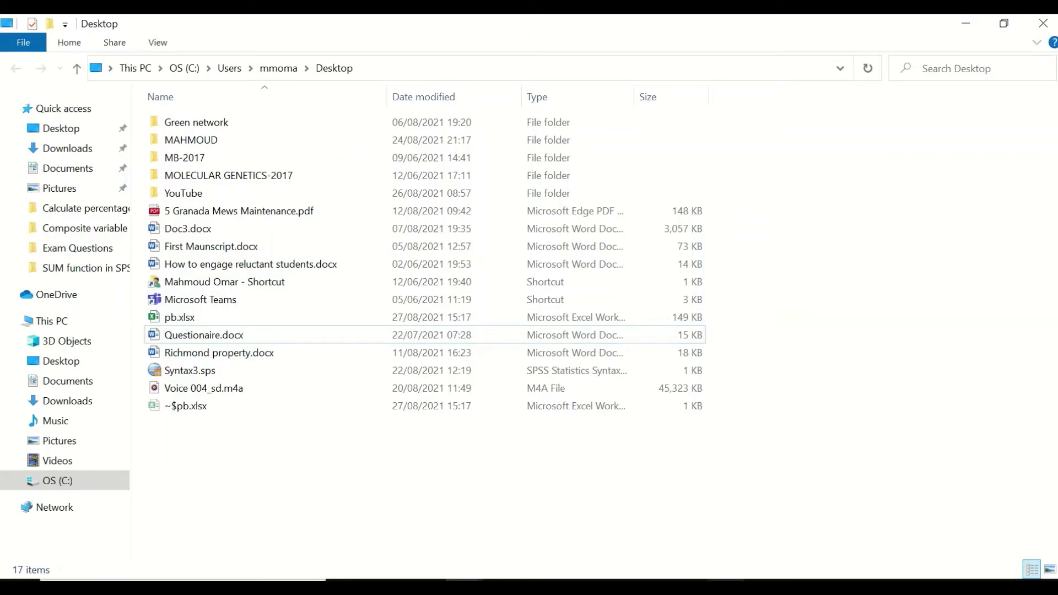
mouse_move(464, 587)
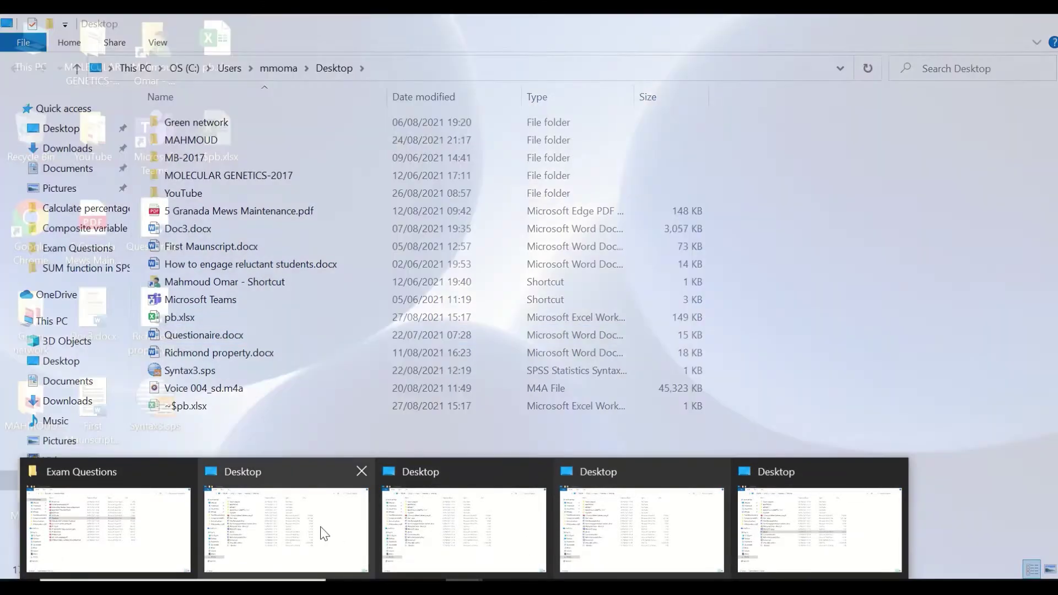
left_click(324, 534)
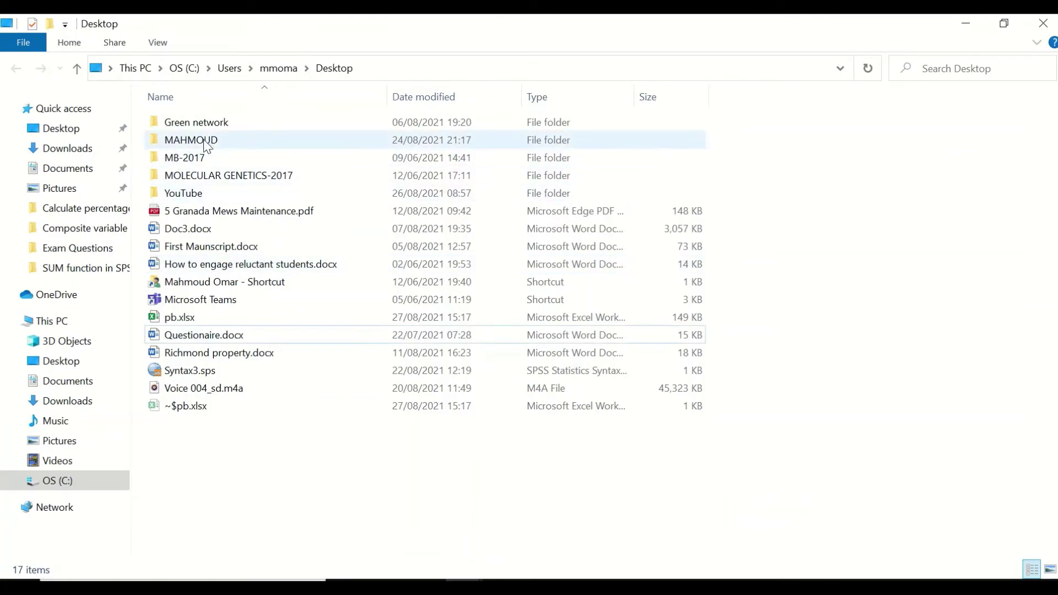
double_click(188, 193)
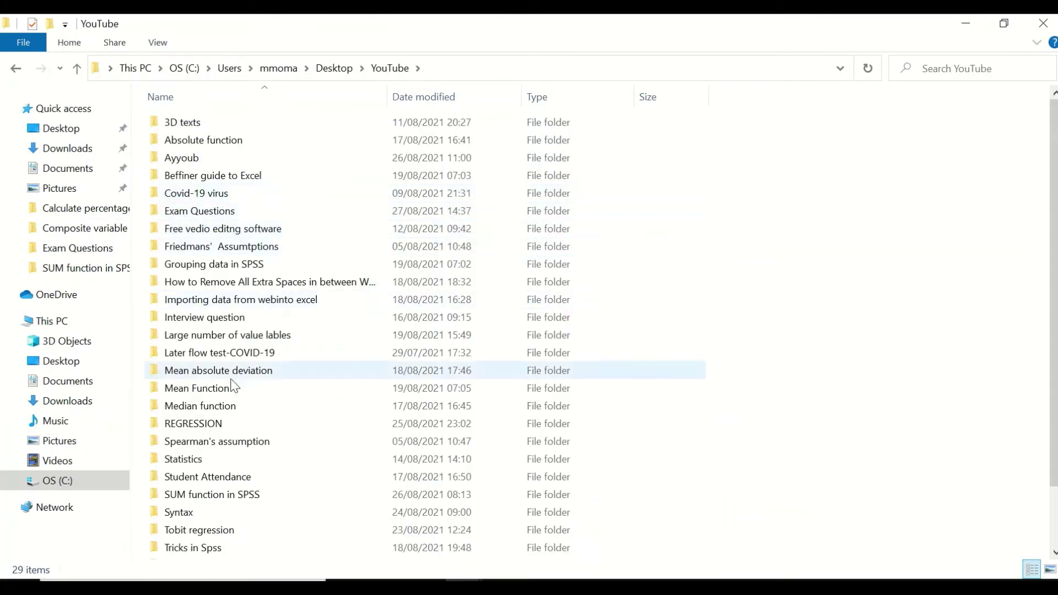
double_click(174, 210)
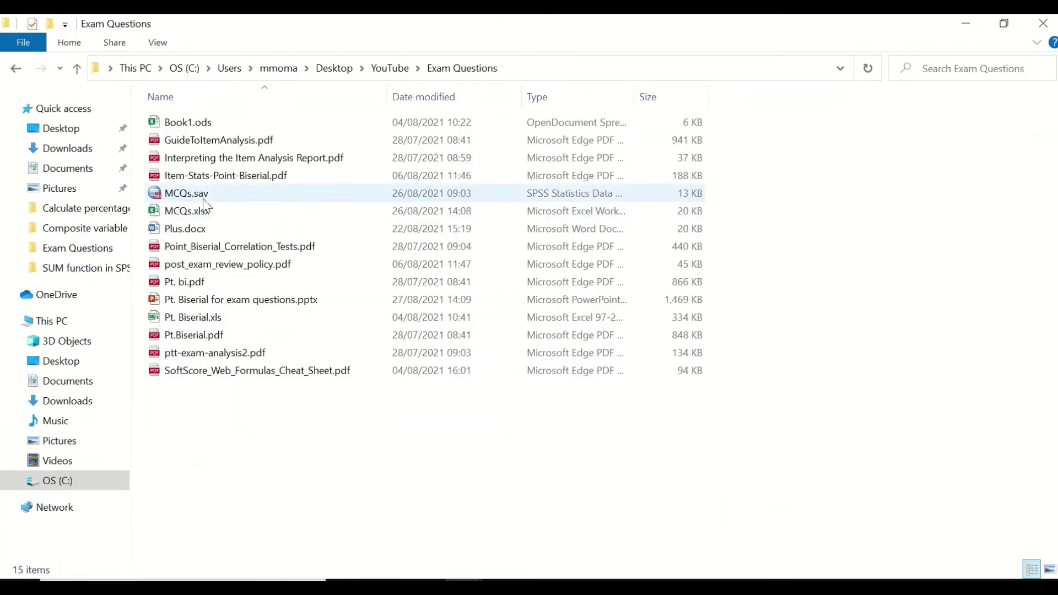
left_click(182, 211)
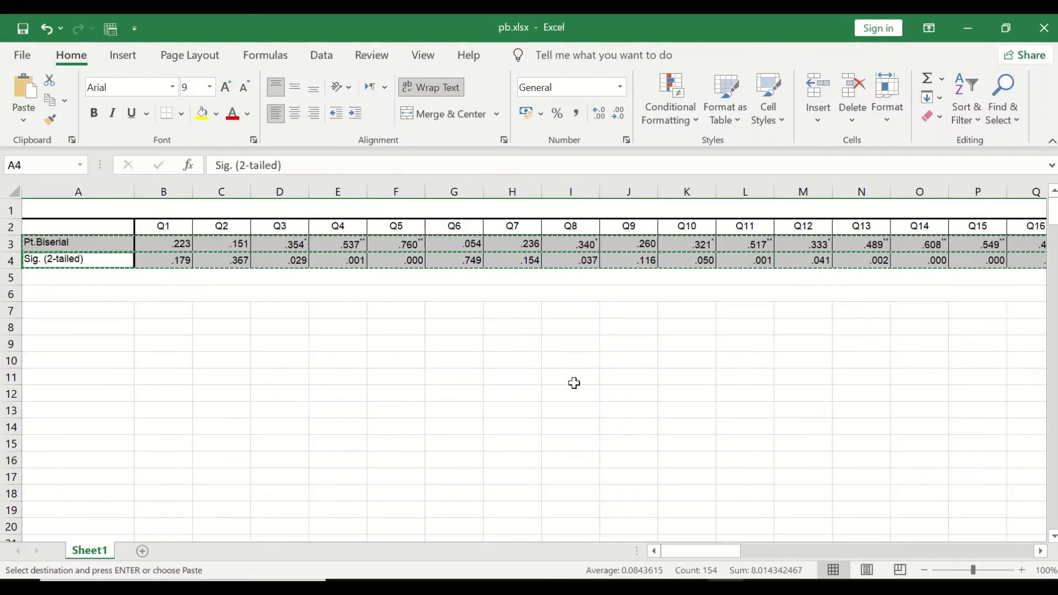
Step: Select cell A40, the first empty cell below the data in column A of MCQs.xlsx
scroll(262, 246, "down", 10)
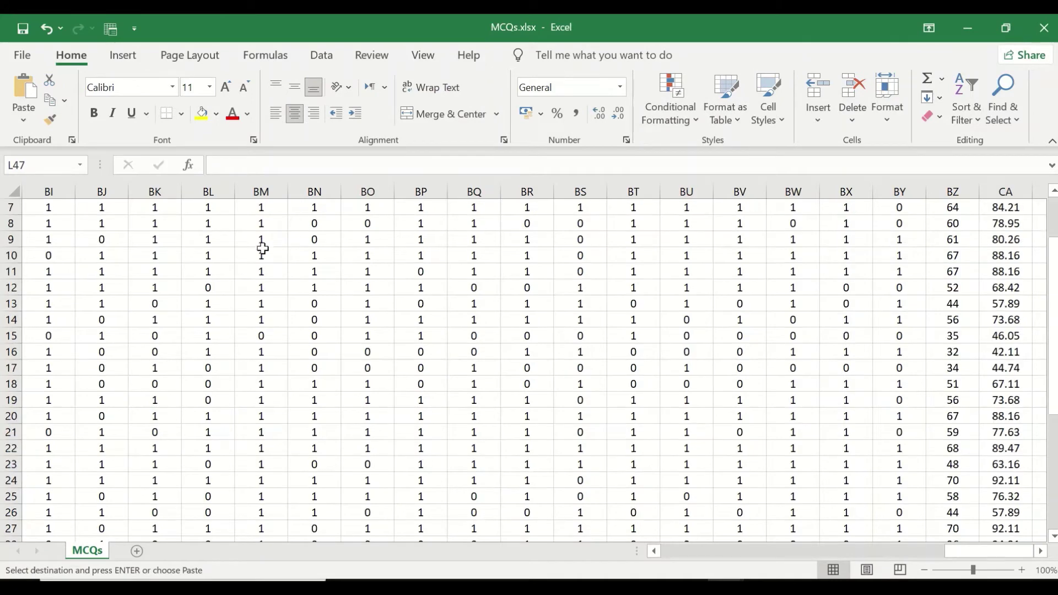
scroll(285, 281, "up", 9)
scroll(285, 281, "down", 9)
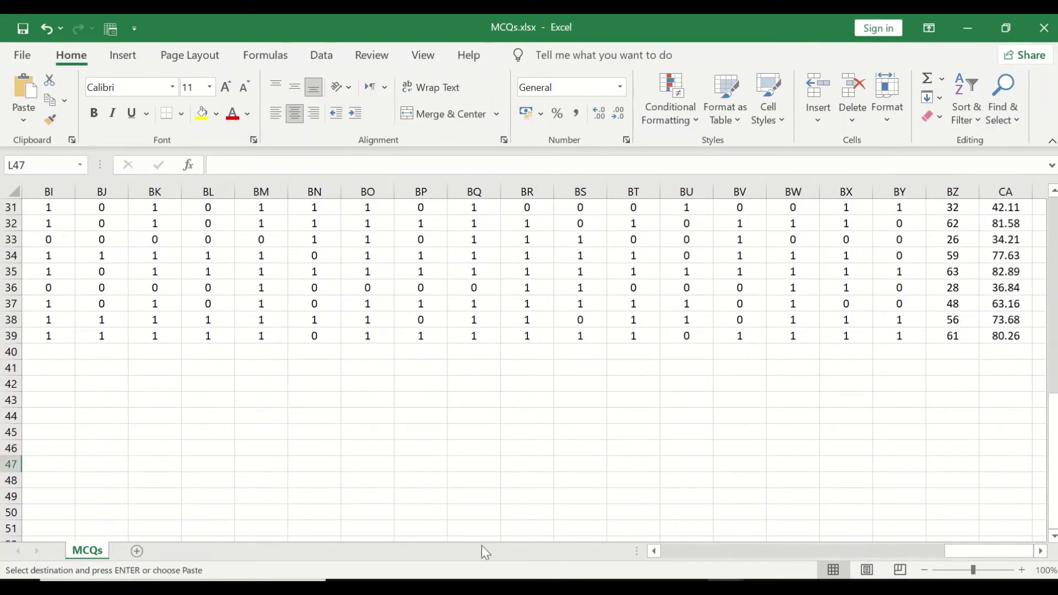
left_click_drag(979, 551, 662, 554)
left_click(45, 352)
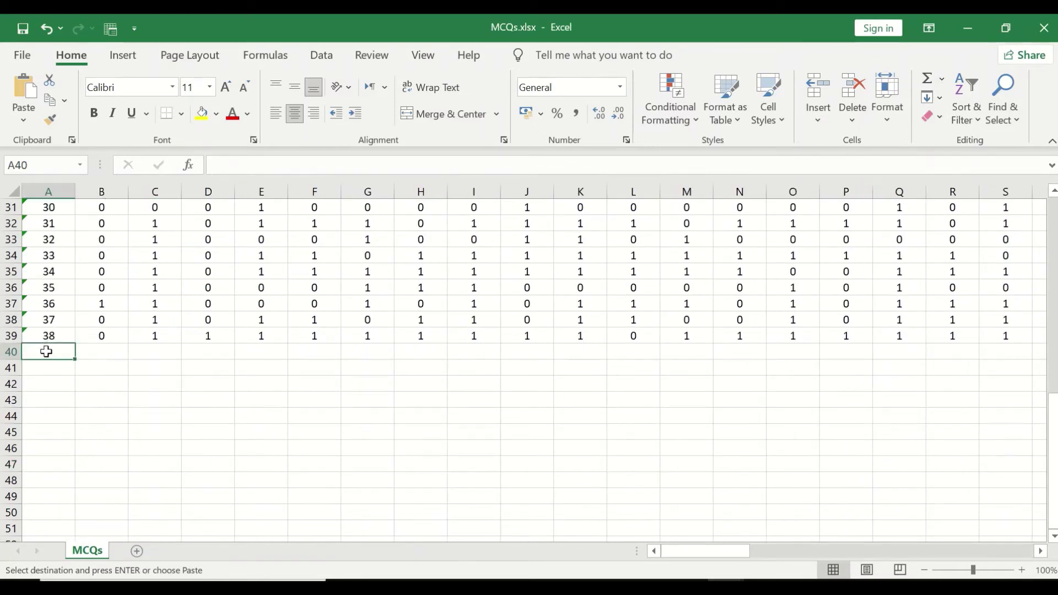
Step: Try a transposed paste of the copied Pt.Biserial and significance rows at cell A40 and undo it
right_click(46, 351)
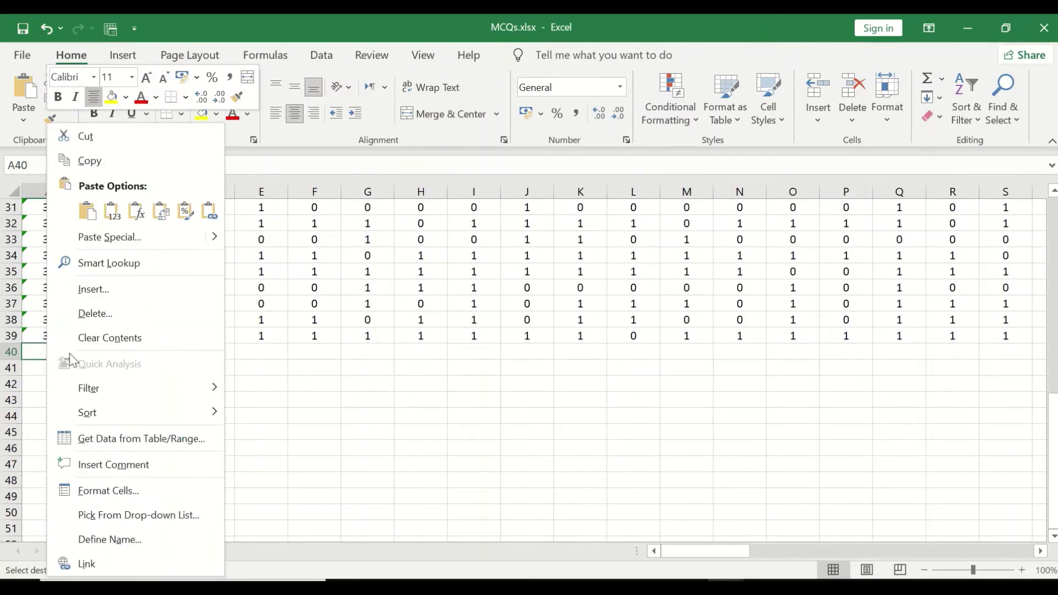
left_click(160, 211)
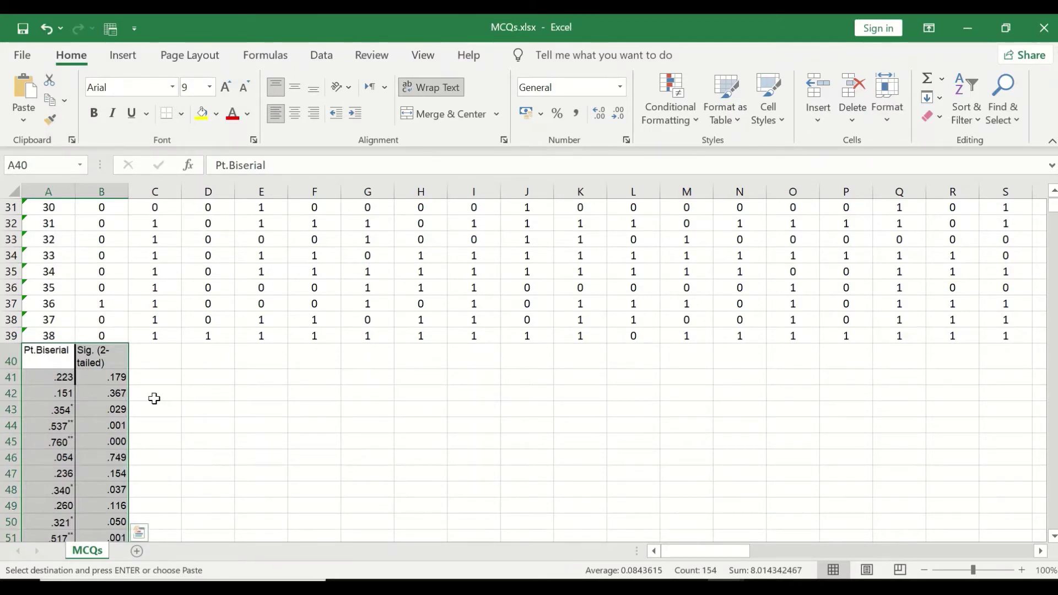
left_click(46, 28)
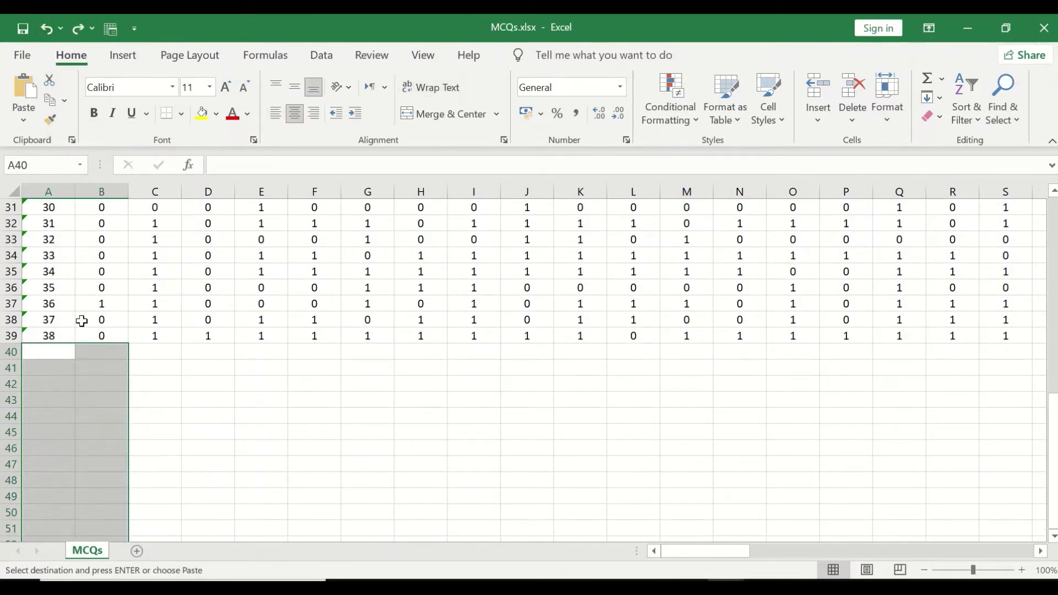
right_click(44, 357)
left_click(342, 435)
Step: Paste the copied Pt.Biserial and Sig. (2-tailed) rows as values only, starting at cell A40
left_click(53, 350)
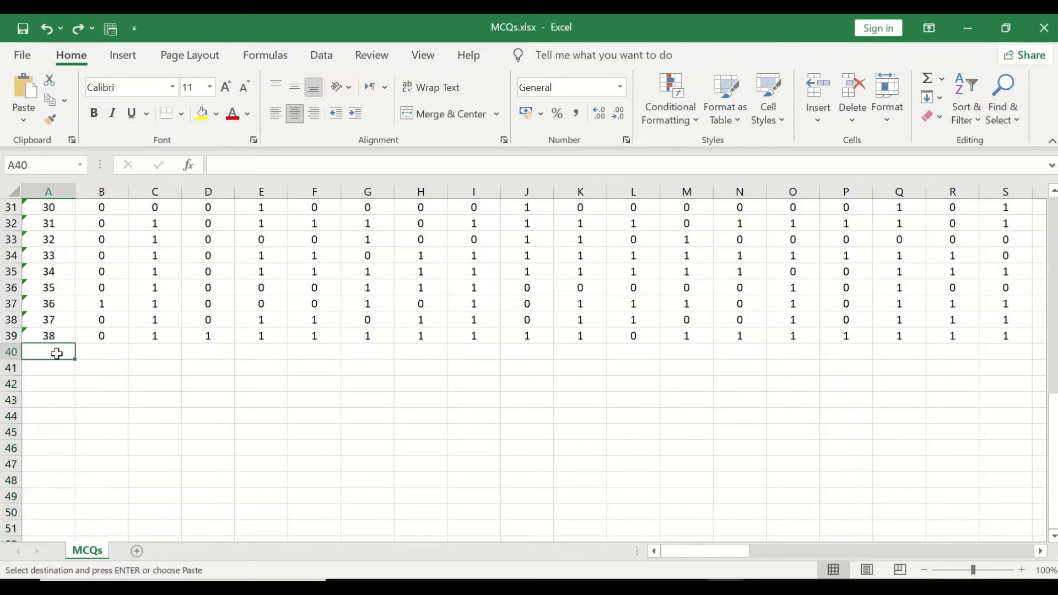
right_click(60, 360)
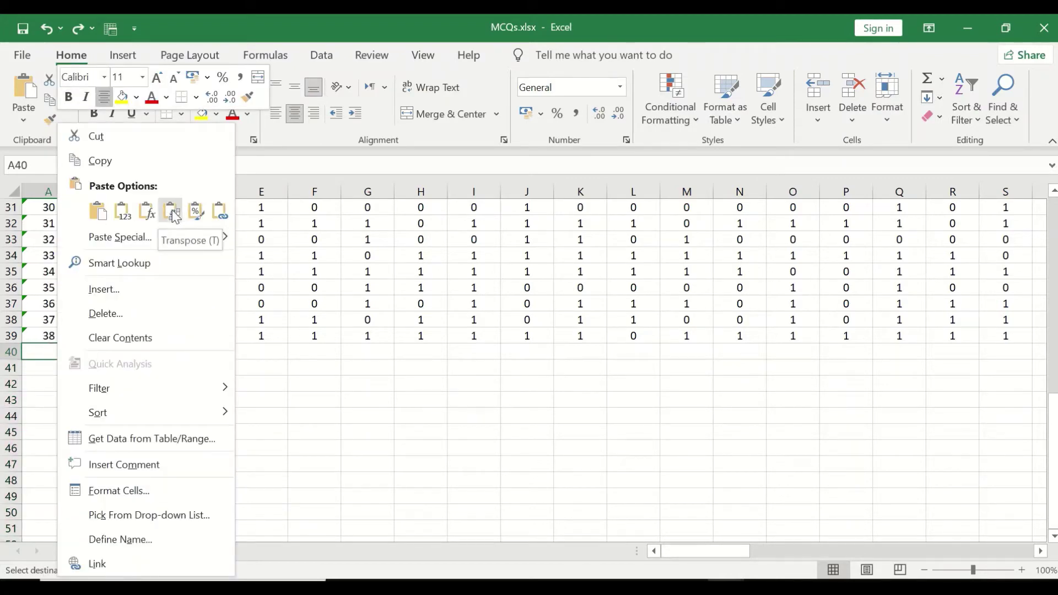
left_click(148, 215)
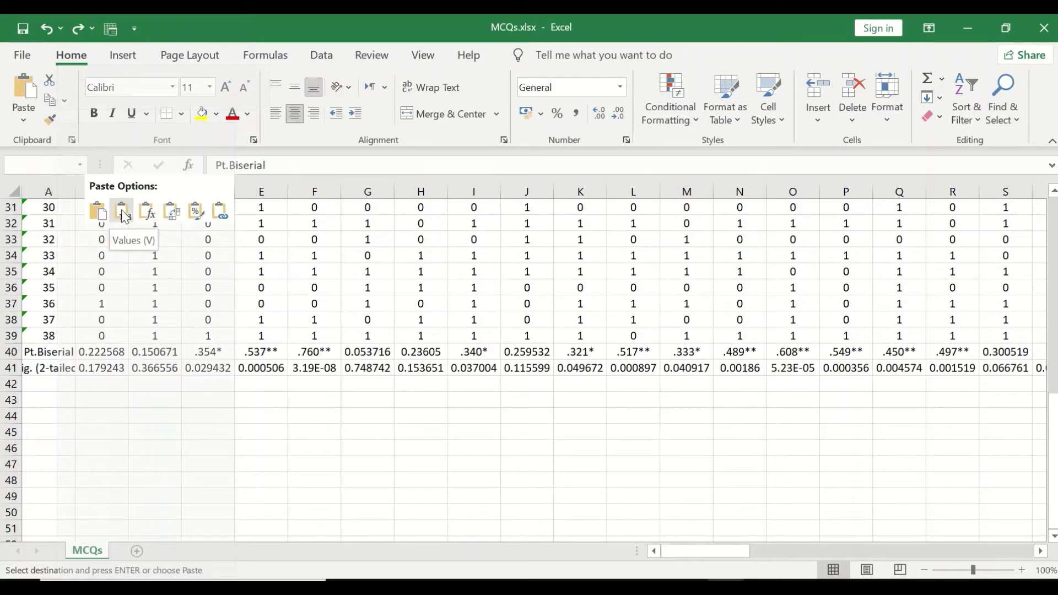
left_click(121, 210)
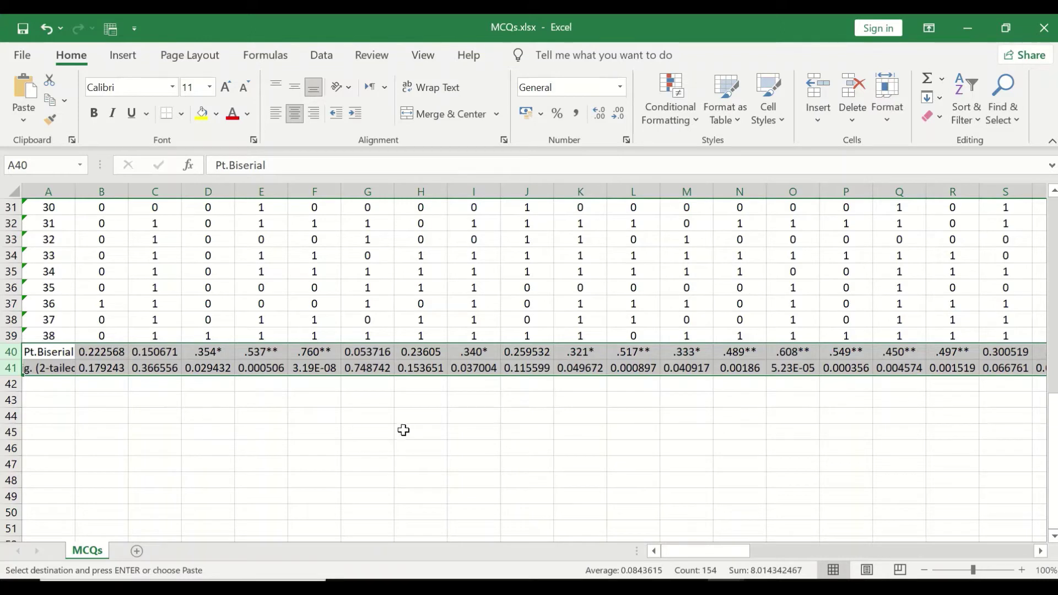
left_click(348, 475)
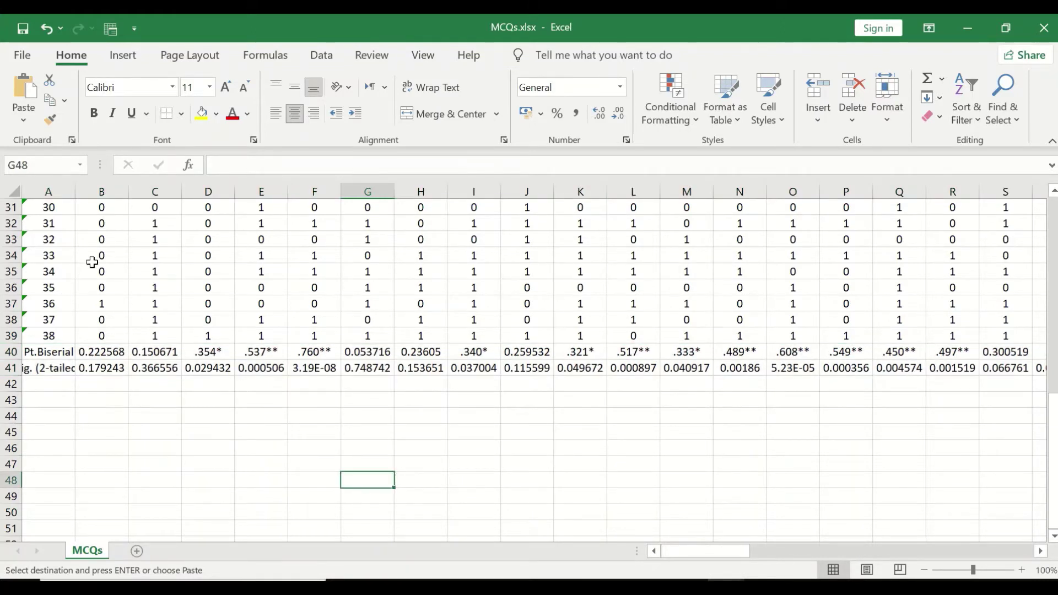
Step: Check the pasted rows against the question headings, and switch to the PowerPoint presentation Pt. Biserial for exam questions.pptx
scroll(97, 267, "up", 10)
scroll(108, 269, "down", 6)
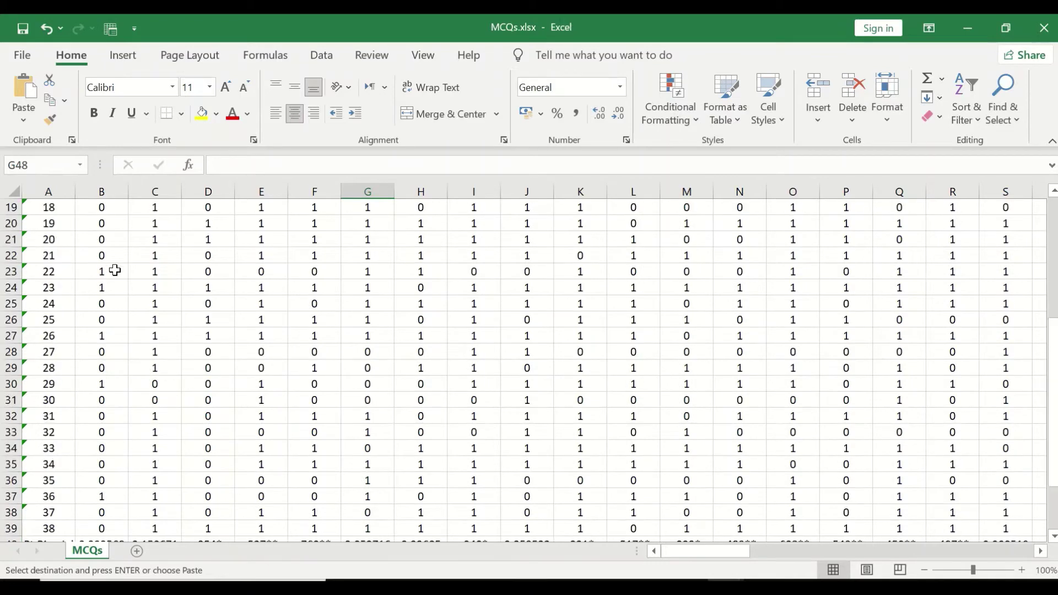
scroll(114, 271, "down", 4)
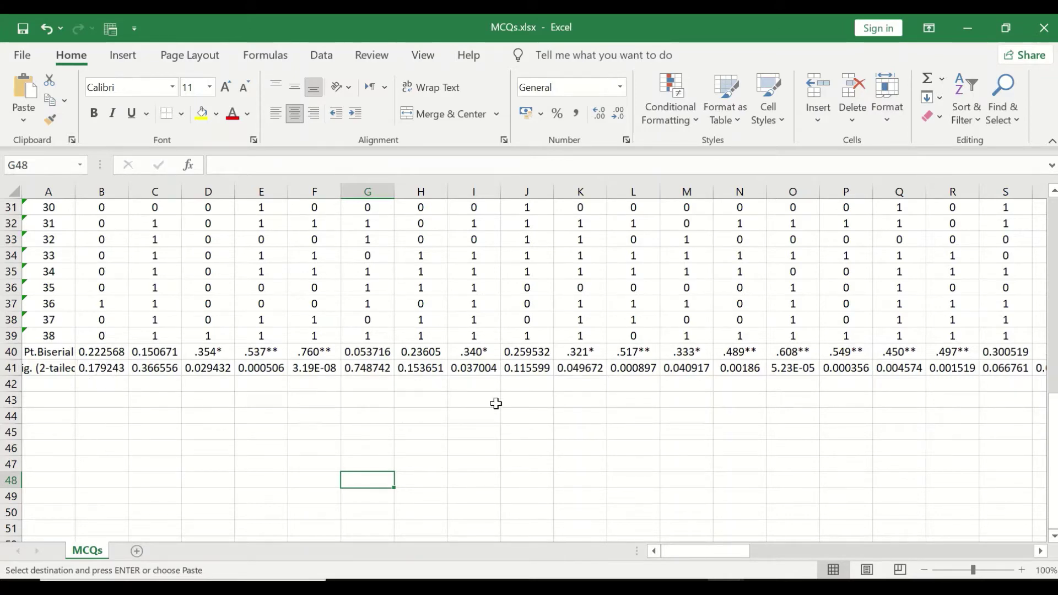
scroll(798, 458, "up", 10)
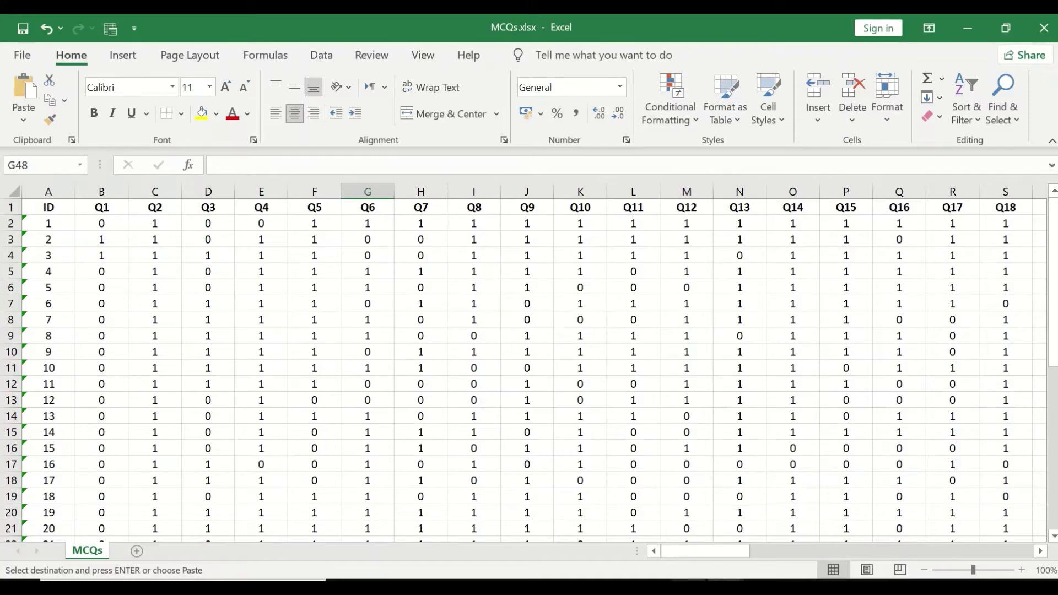
left_click(654, 580)
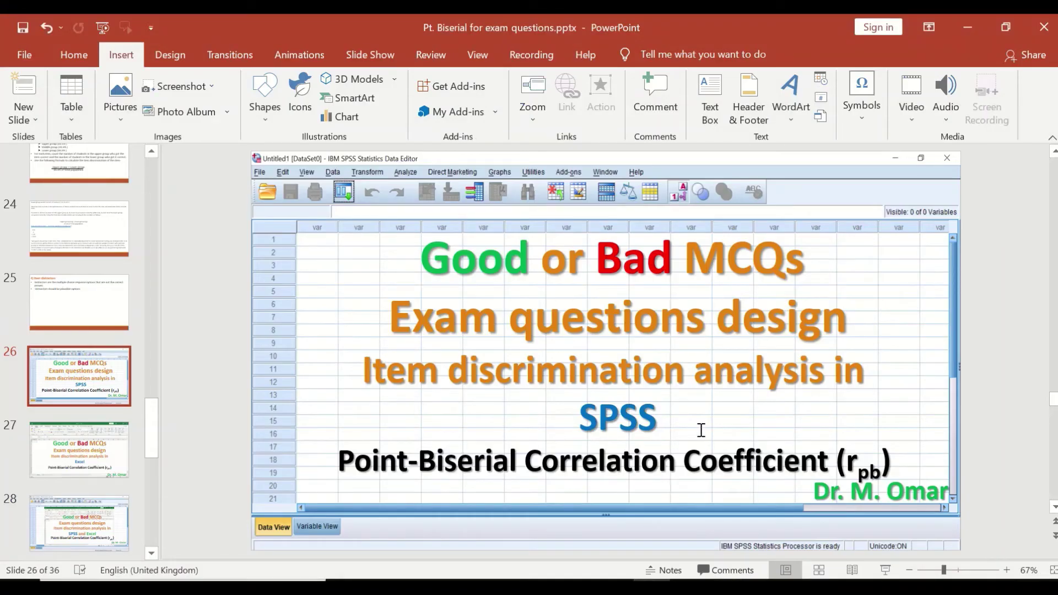
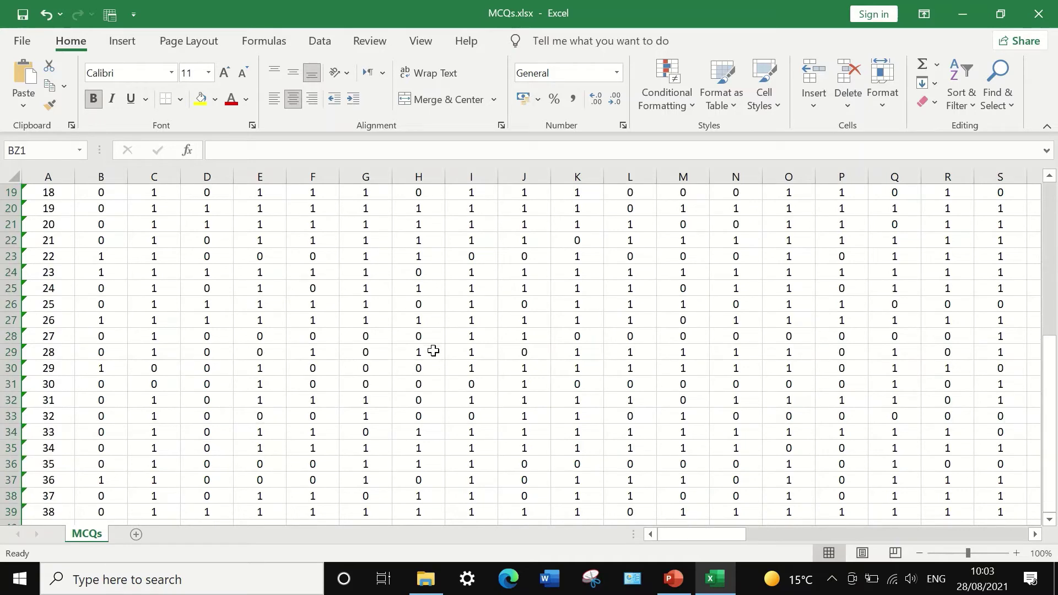
Step: Examine the student answer rows and the question columns Q1 to Q76 in the MCQs sheet
scroll(434, 353, "down", 2)
scroll(425, 355, "up", 4)
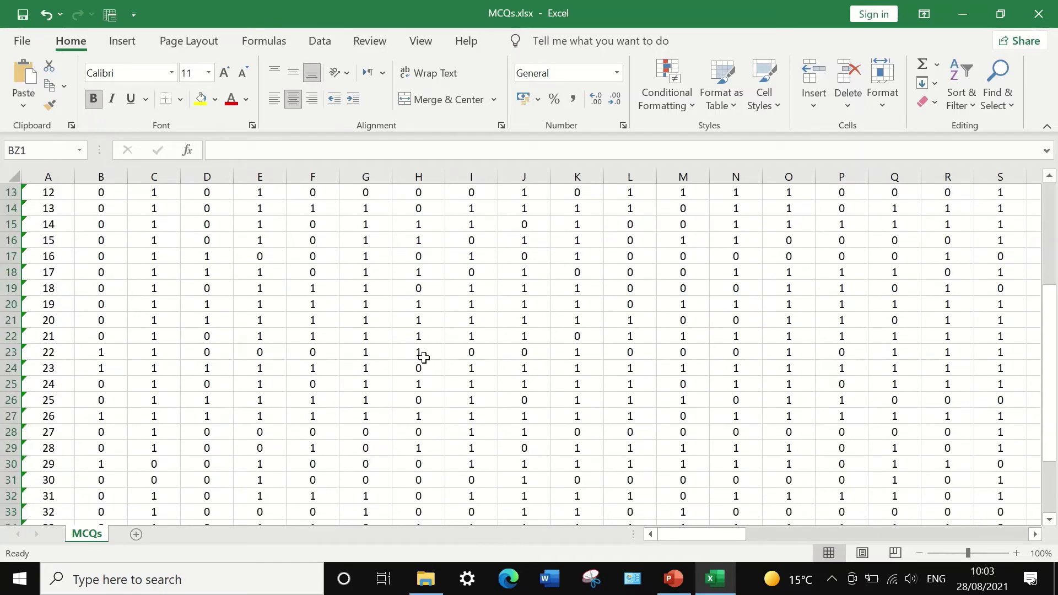
scroll(309, 361, "down", 4)
scroll(44, 428, "up", 4)
scroll(42, 398, "up", 4)
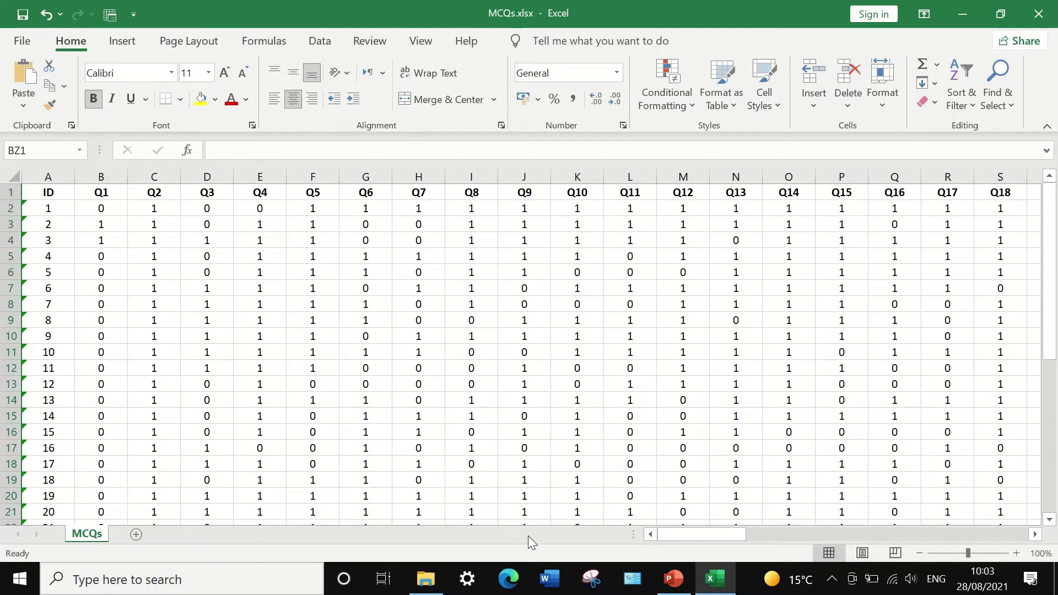
left_click_drag(676, 532, 1033, 537)
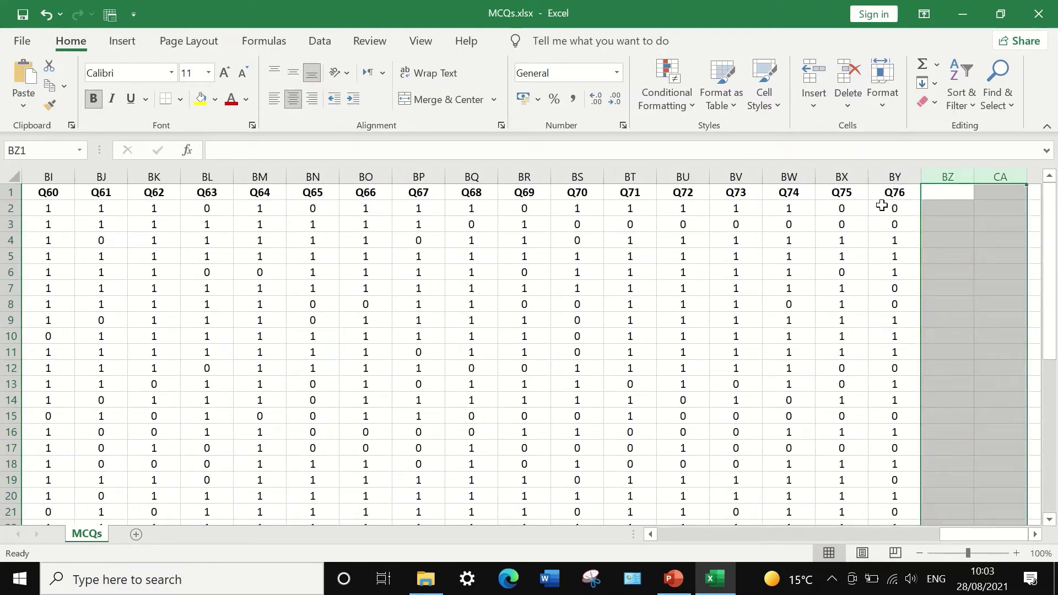
left_click_drag(967, 530, 687, 523)
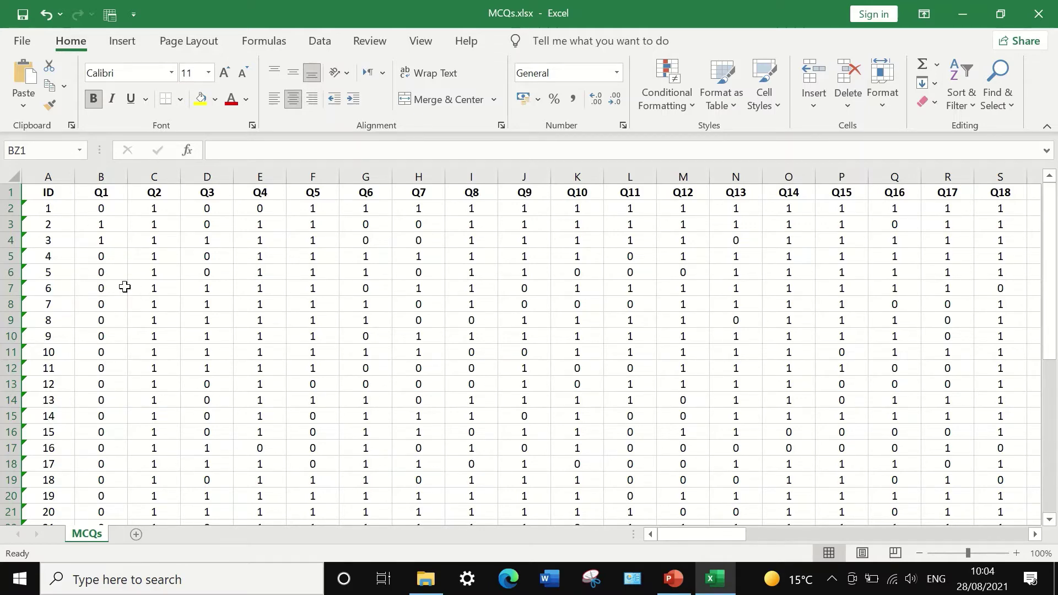
scroll(363, 425, "down", 1)
scroll(364, 427, "up", 1)
left_click_drag(710, 534, 402, 497)
Step: Enter the heading Total Score in cell BZ1, next to the Q76 column
left_click_drag(703, 535, 1010, 507)
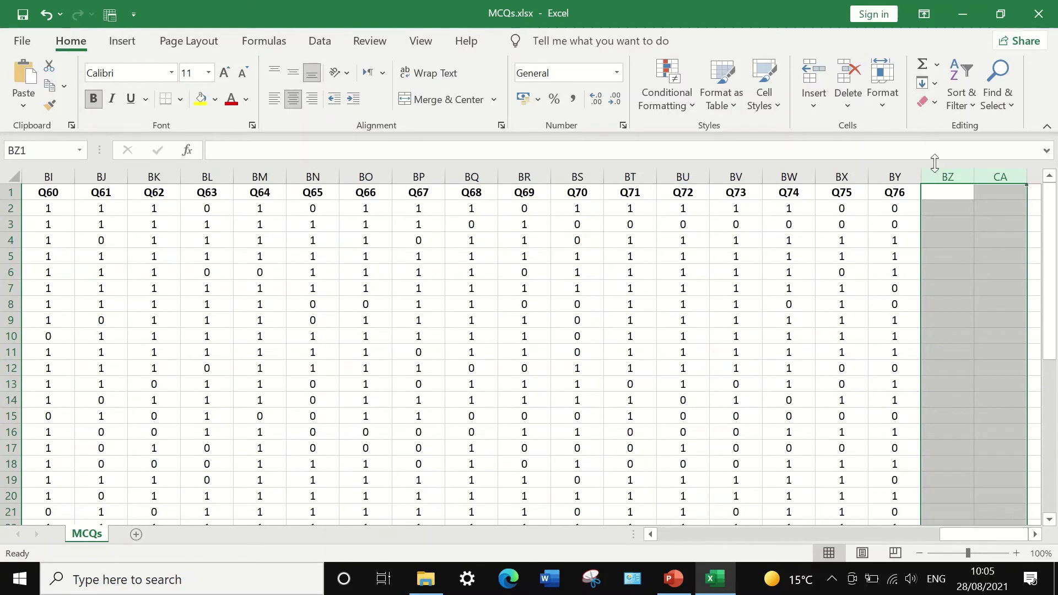
left_click(946, 191)
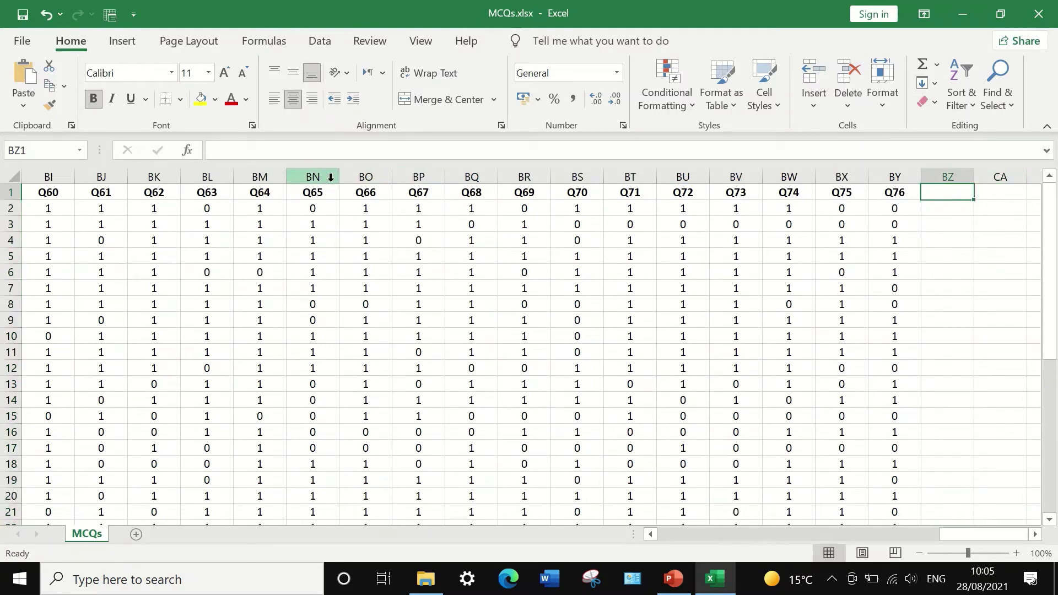
left_click(284, 156)
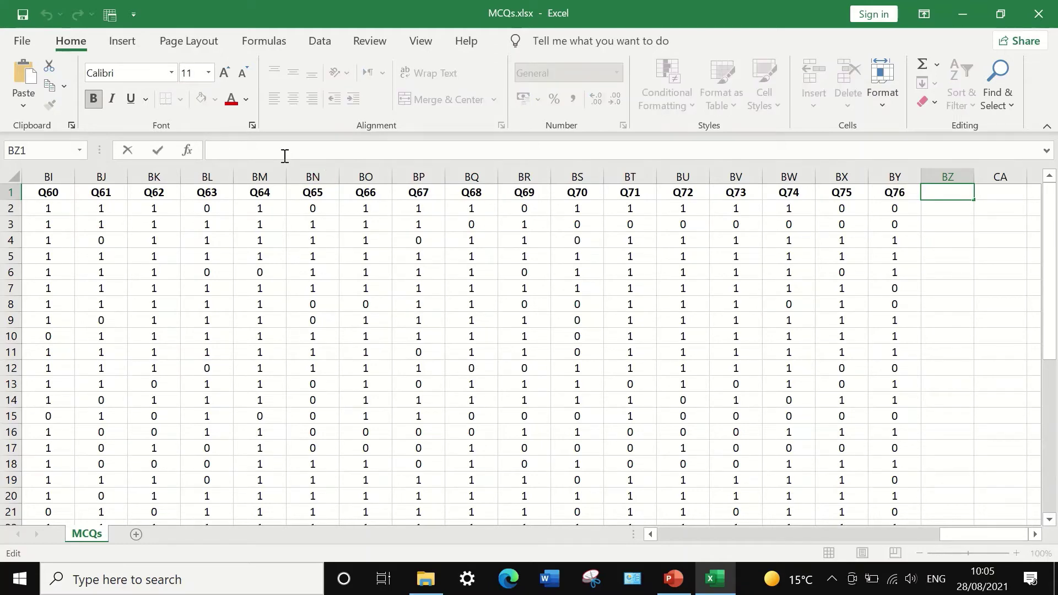
type("Total Score")
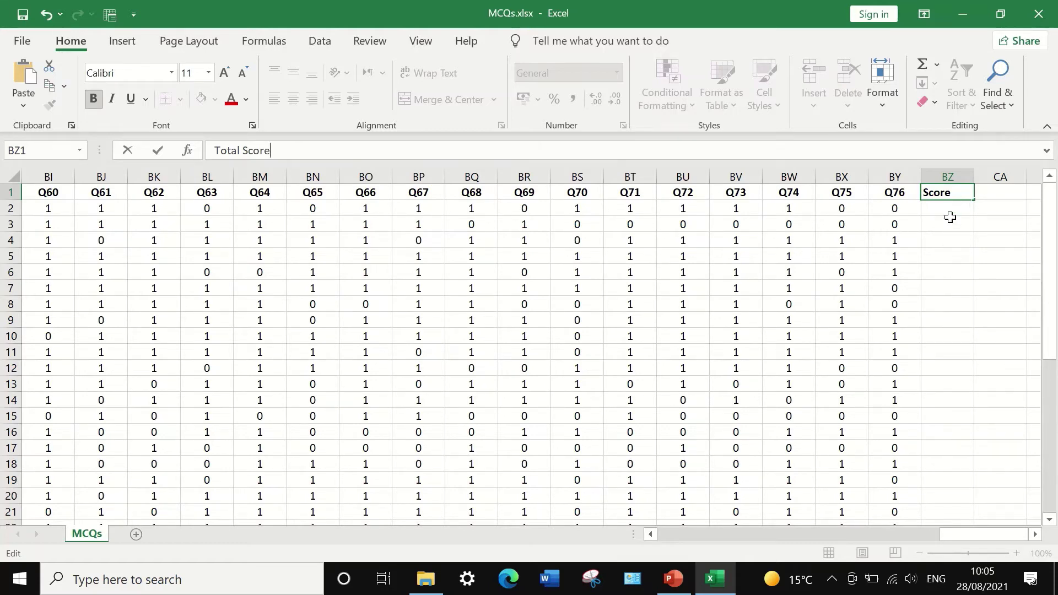
key("Return")
key("Up")
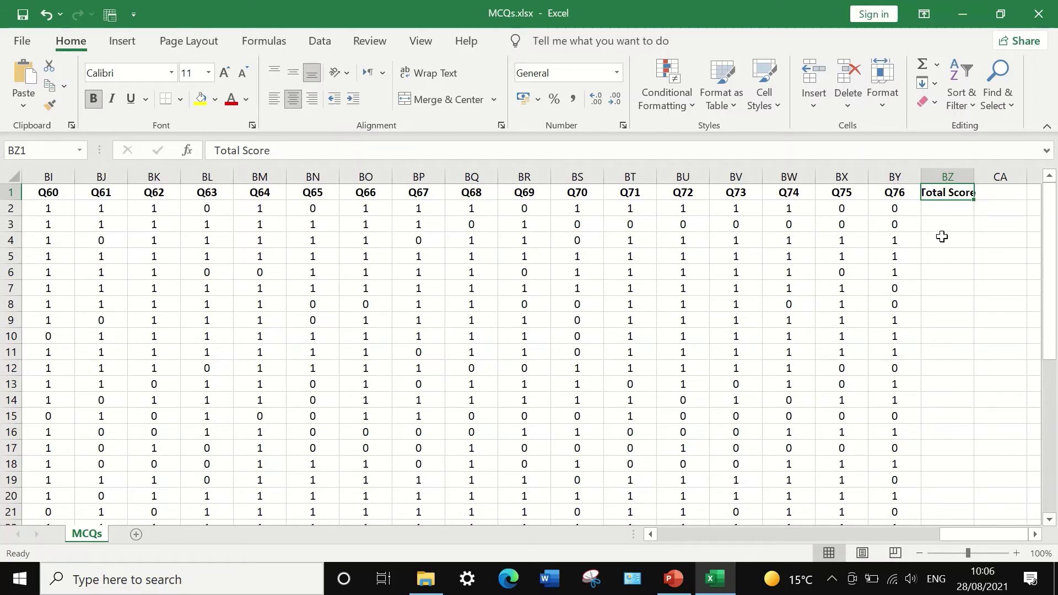
Step: Calculate the first student's percentage score in cell BZ2 with the formula =SUM(B2:BY2)/76*100
left_click(949, 209)
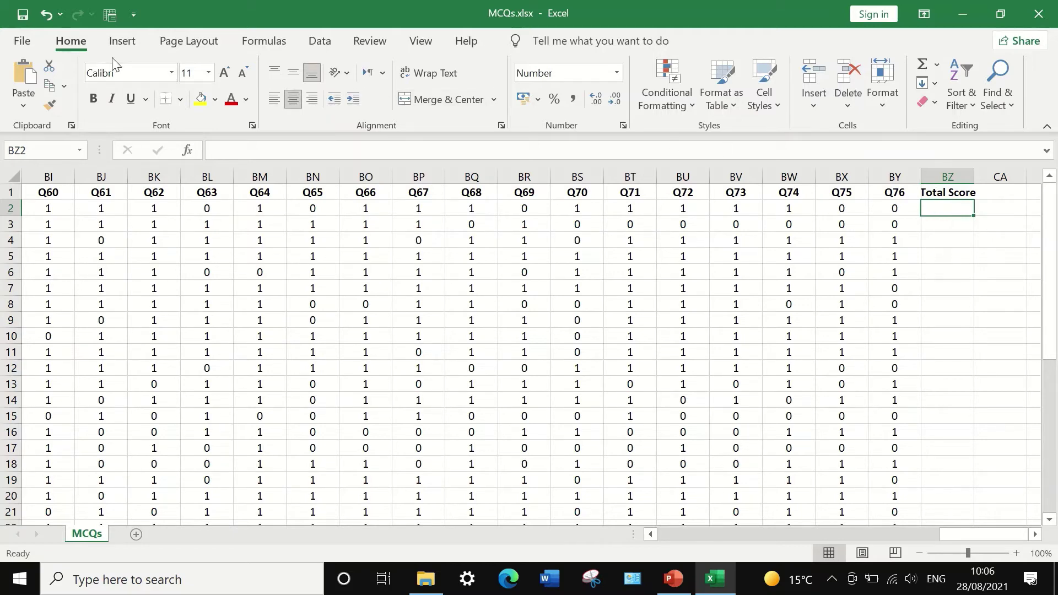
left_click(936, 65)
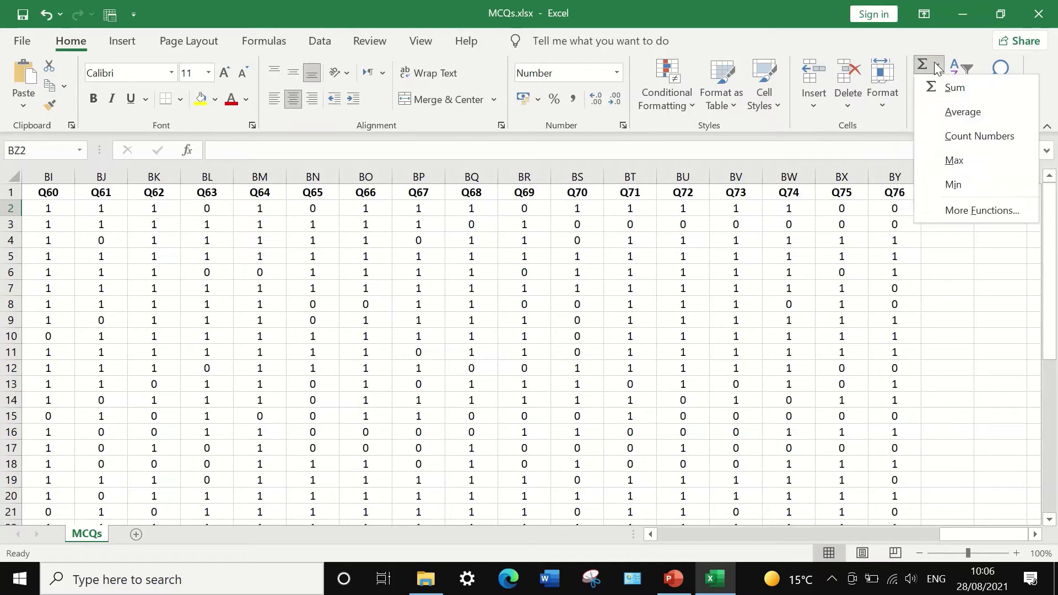
left_click(963, 91)
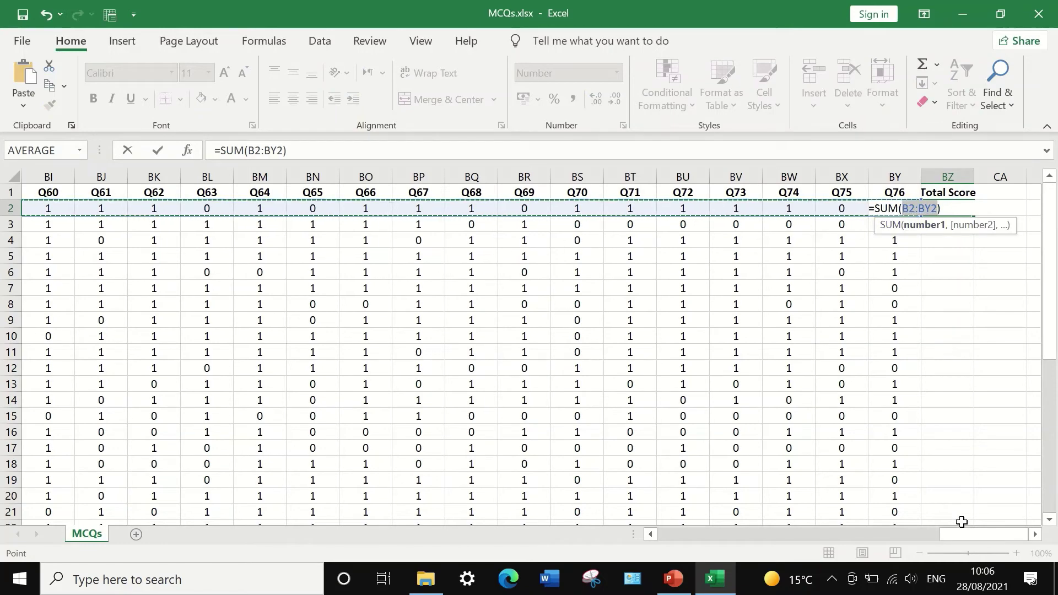
left_click_drag(978, 534, 1055, 536)
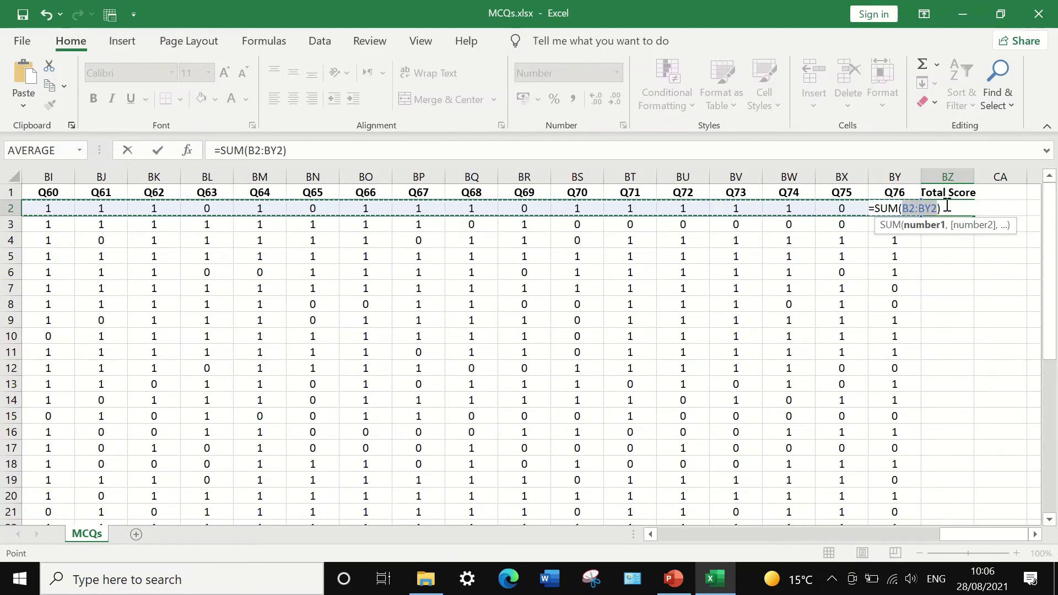
left_click(298, 154)
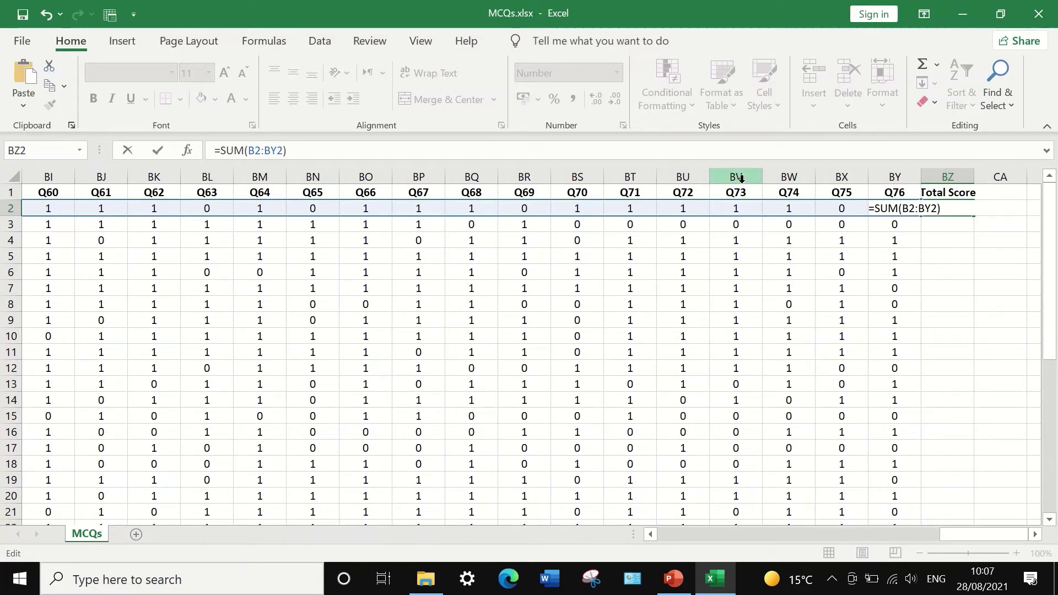
type("/76")
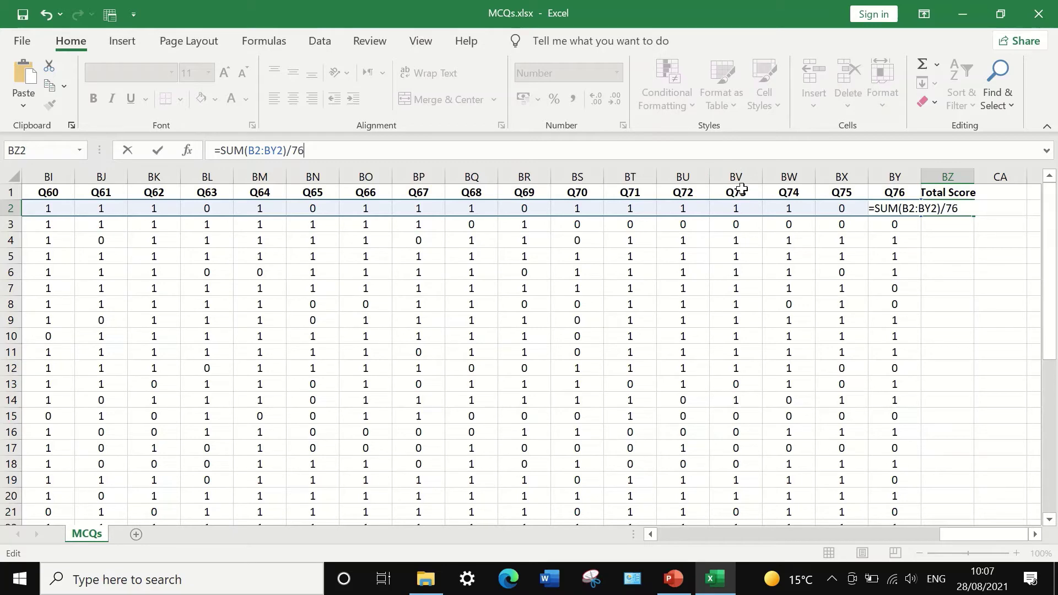
type("*100")
key("Return")
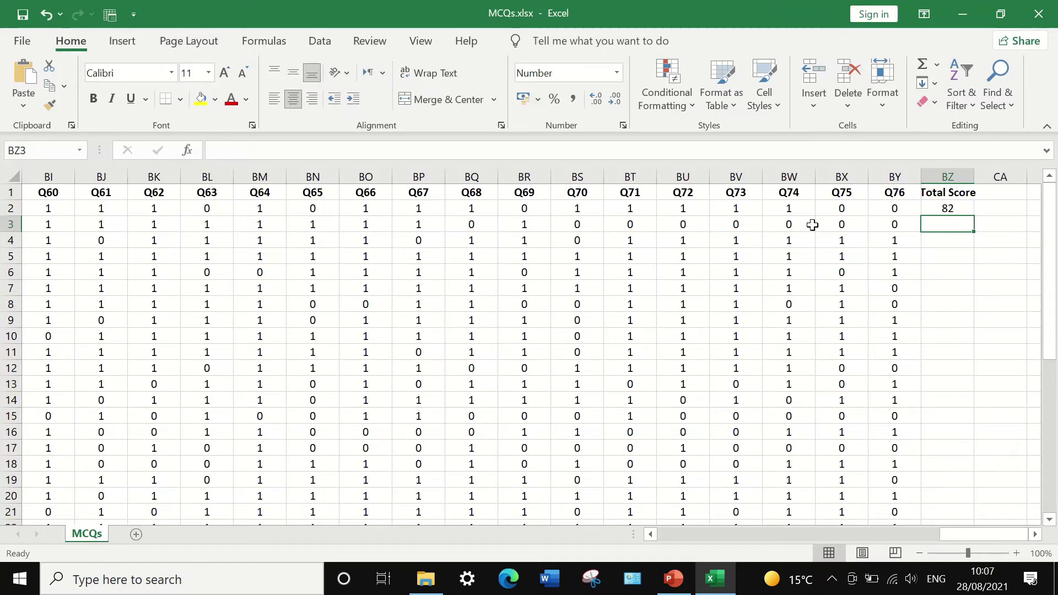
Step: Fill the Total Score formula from BZ2 down to BZ39 for all students
left_click(947, 207)
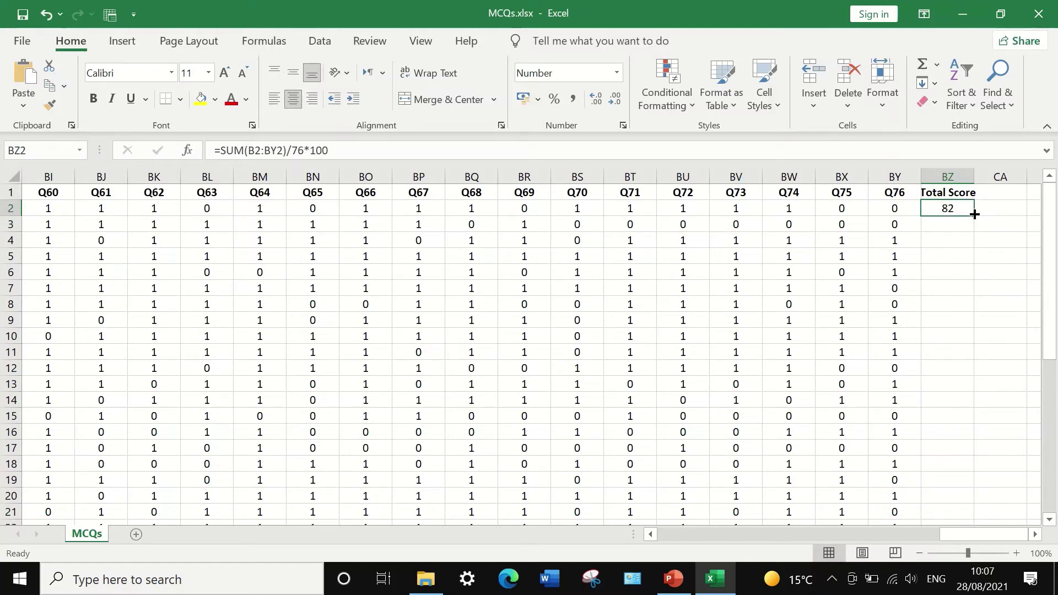
left_click_drag(975, 214, 960, 471)
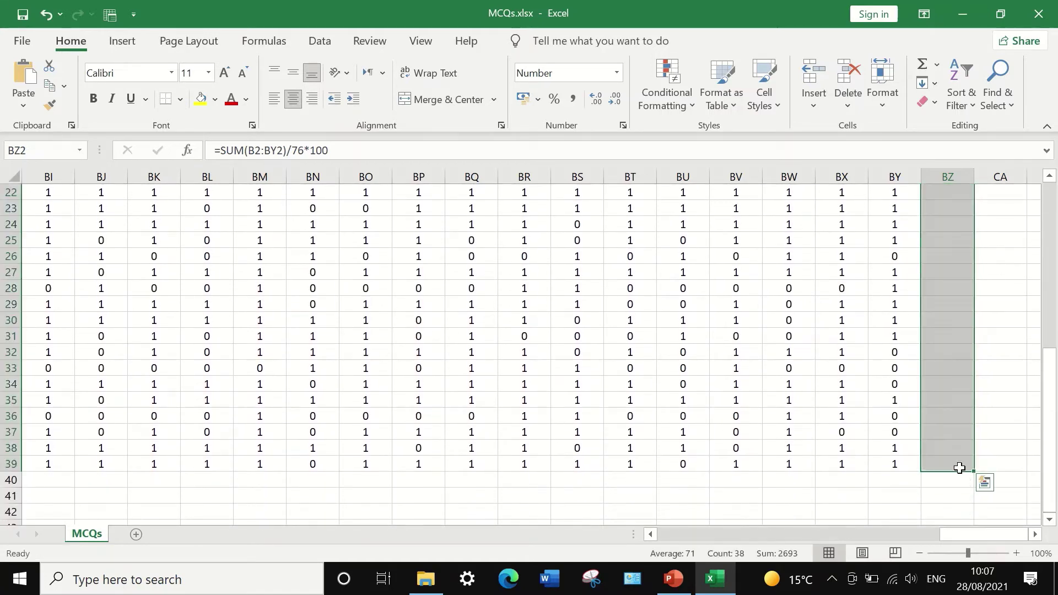
scroll(978, 419, "up", 7)
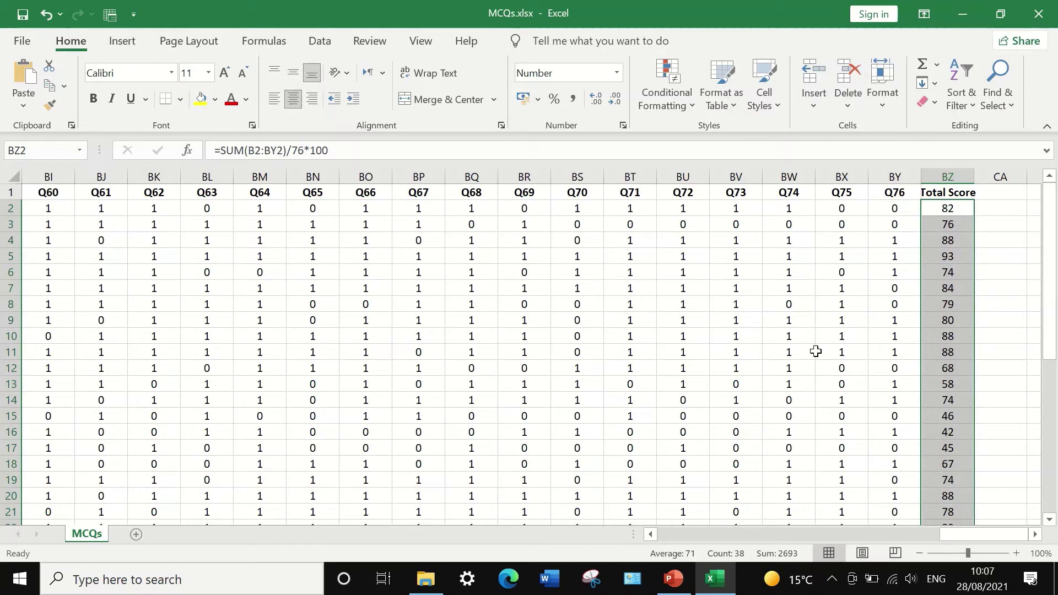
mouse_move(977, 532)
left_mouse_down()
mouse_move(700, 532)
mouse_move(981, 533)
left_mouse_up()
mouse_move(986, 537)
left_mouse_down()
mouse_move(686, 539)
mouse_move(987, 538)
left_mouse_up()
left_click_drag(1057, 533, 1057, 532)
scroll(962, 441, "down", 1)
scroll(961, 445, "up", 1)
Step: Check in the list of available Excel add-ins that Analysis ToolPak is enabled, then close the list without changes
left_click(321, 42)
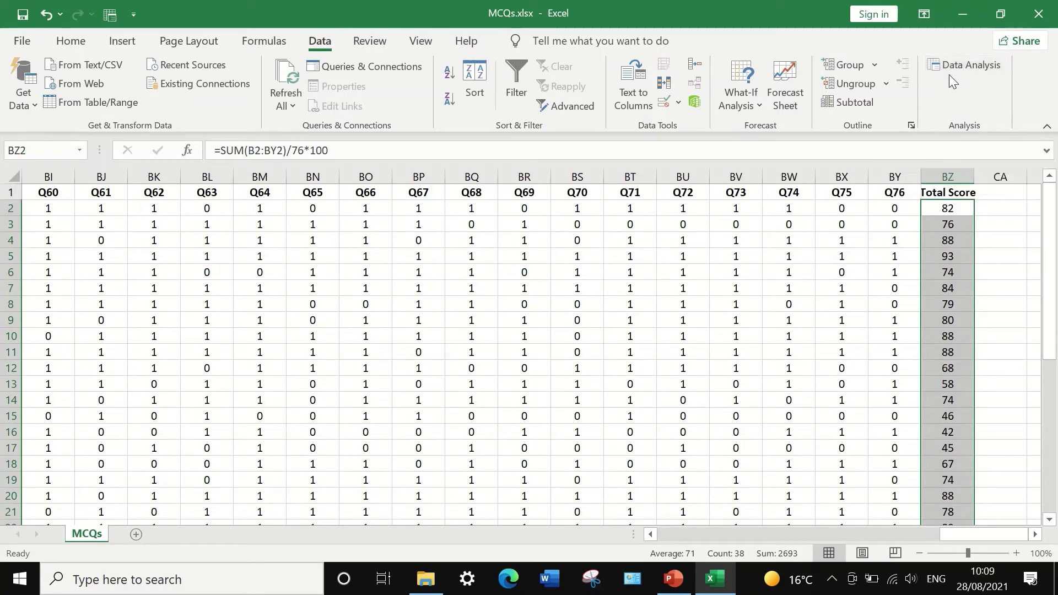
left_click(22, 43)
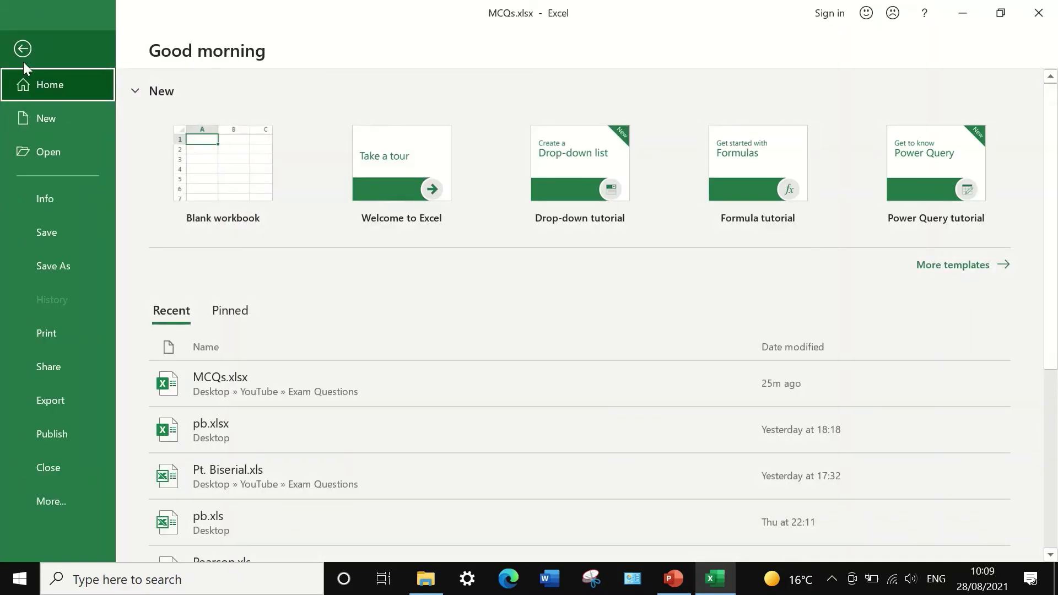
left_click(53, 510)
left_click(156, 502)
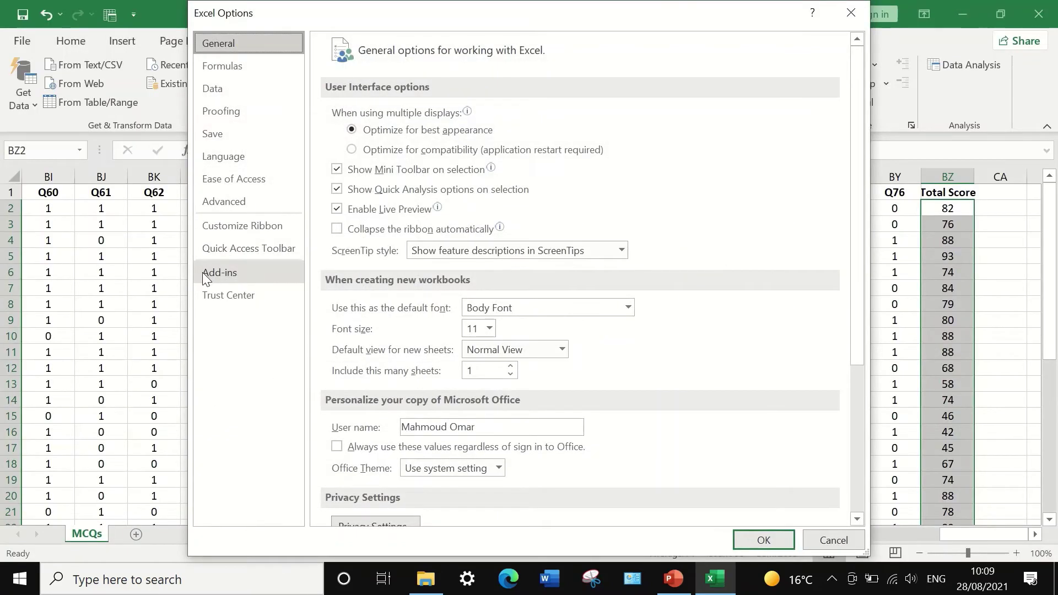
left_click(204, 272)
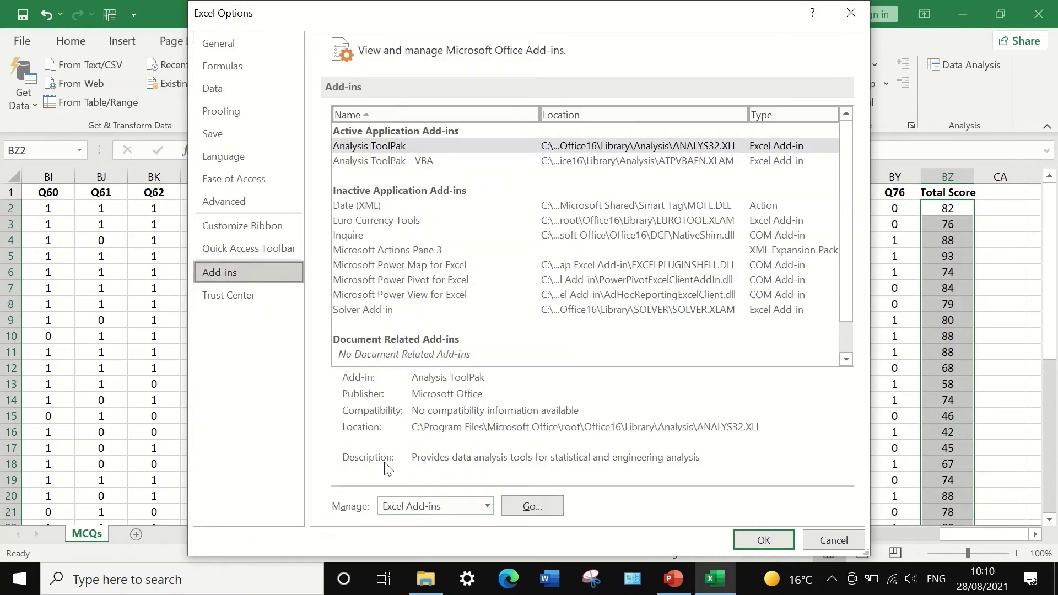
left_click(528, 507)
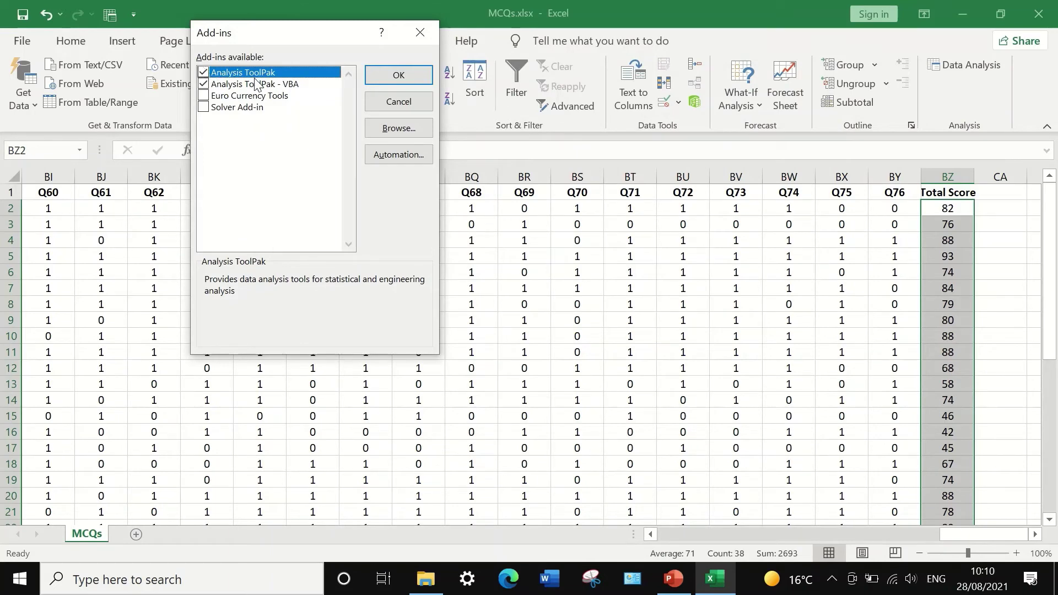
left_click(421, 32)
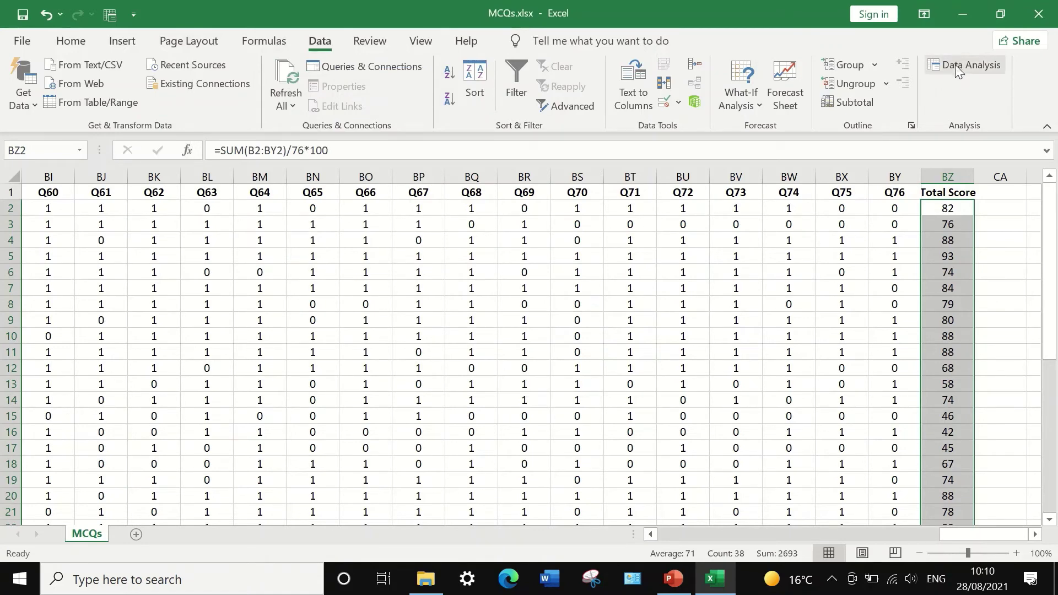
Step: Start a Correlation analysis from the Data Analysis tools and move its dialog off the question columns
left_click(956, 71)
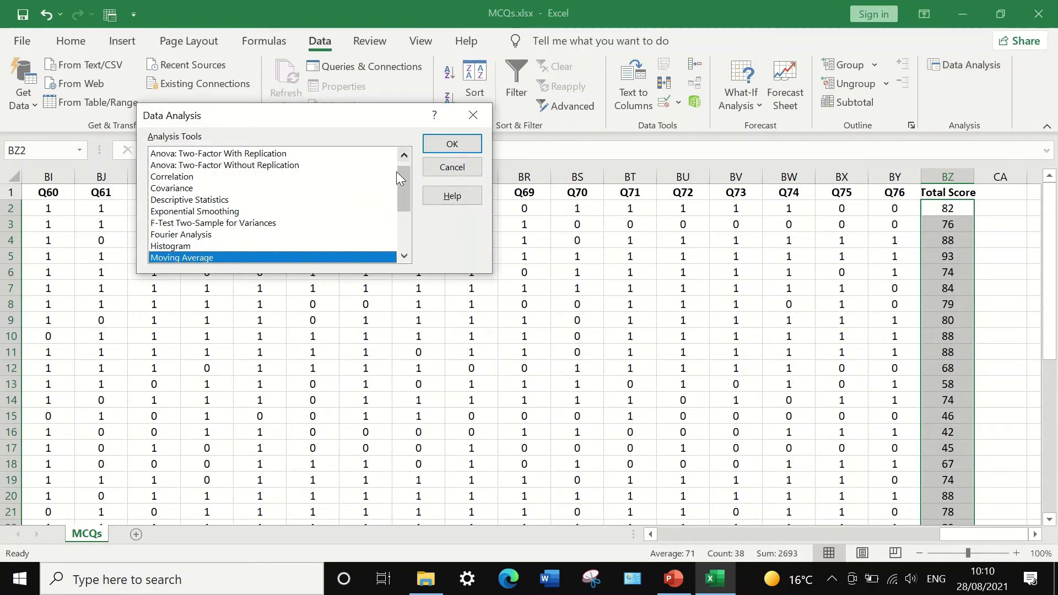
left_click_drag(403, 177, 389, 231)
scroll(389, 231, "up", 3)
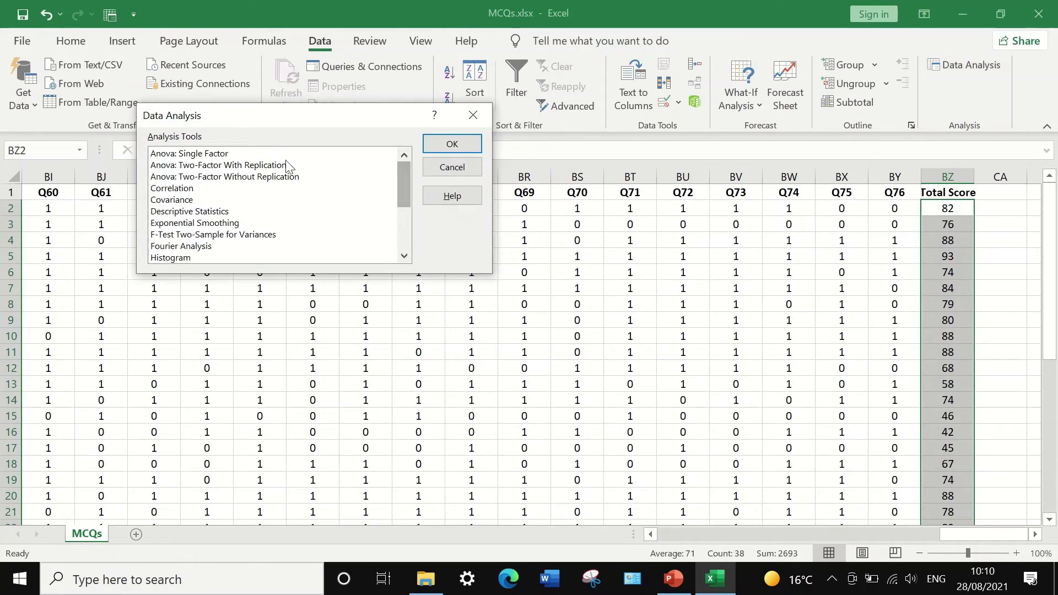
left_click(178, 189)
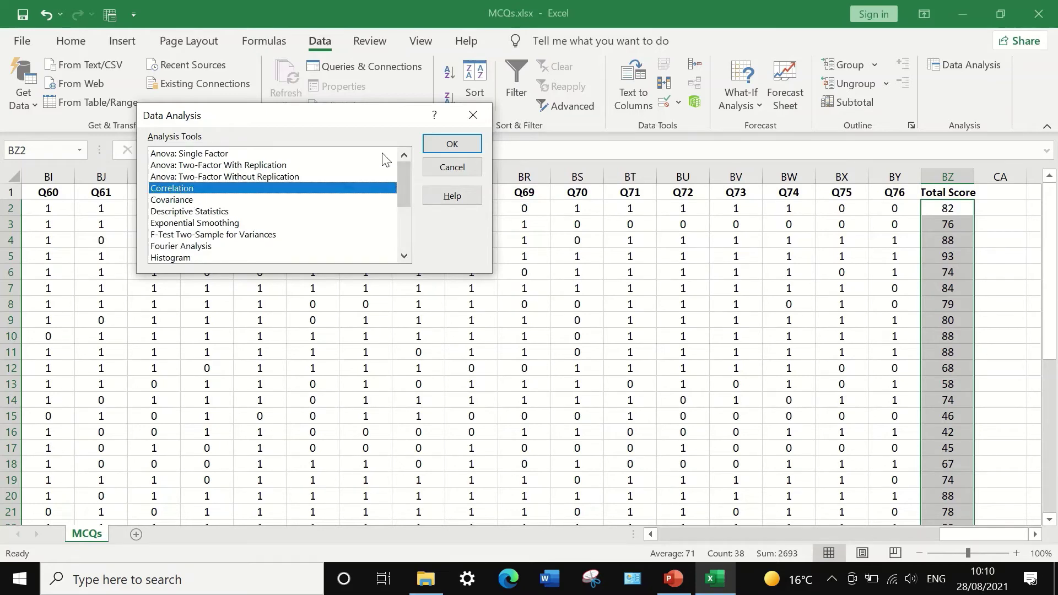
left_click(448, 147)
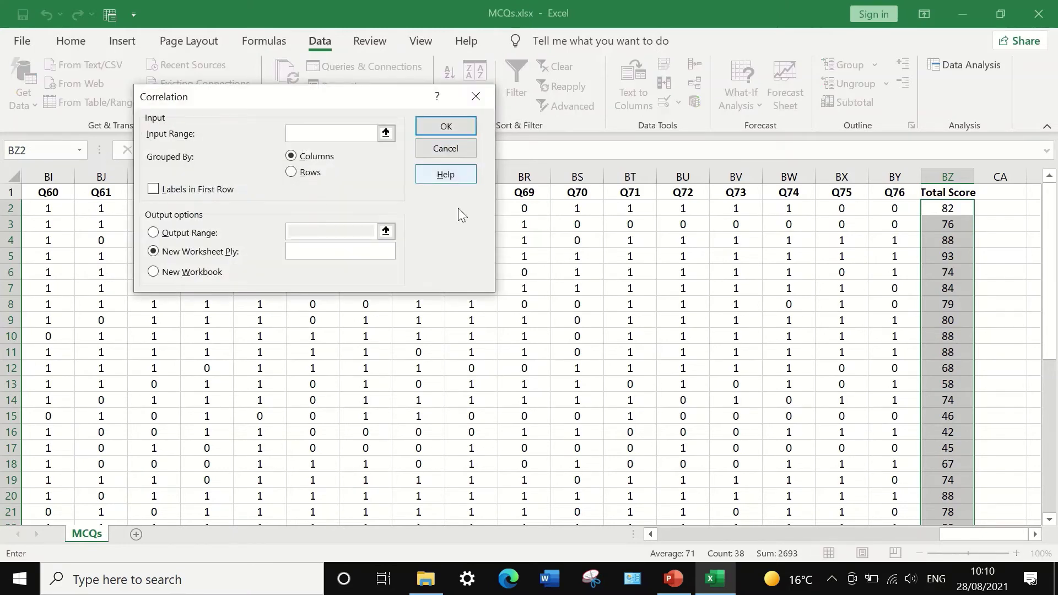
left_click_drag(276, 101, 246, 106)
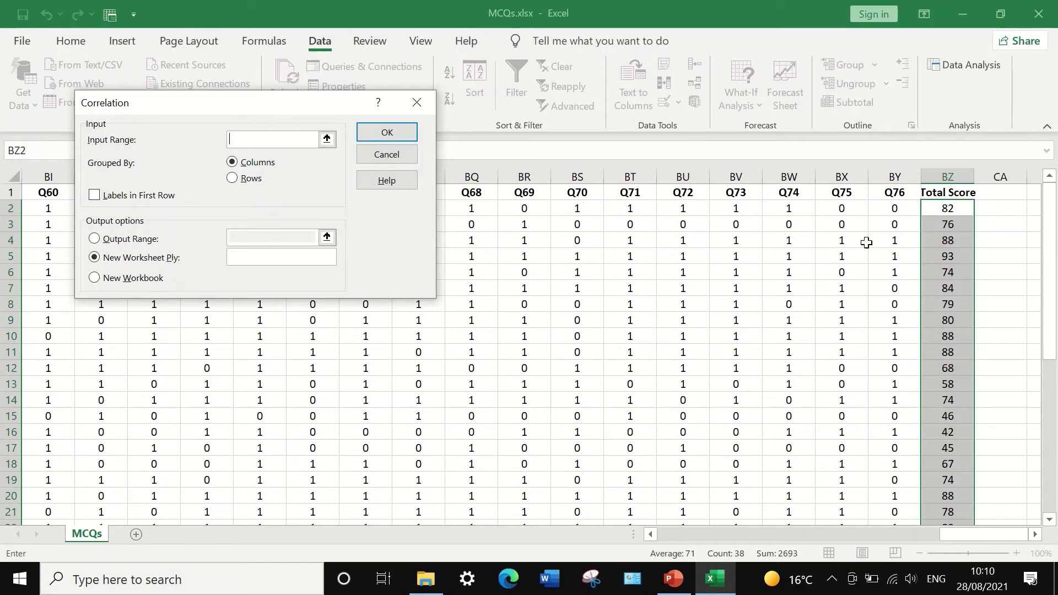
Step: Set the correlation's input range to $B$1:$BZ$39, covering Q1 to Total Score with their headings
left_click(327, 140)
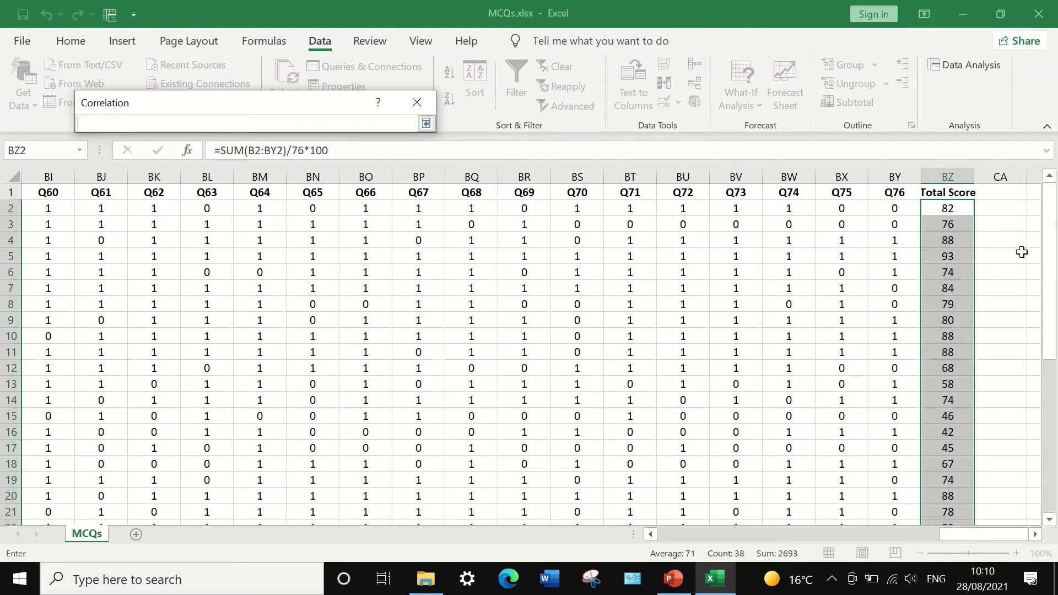
left_click(946, 191)
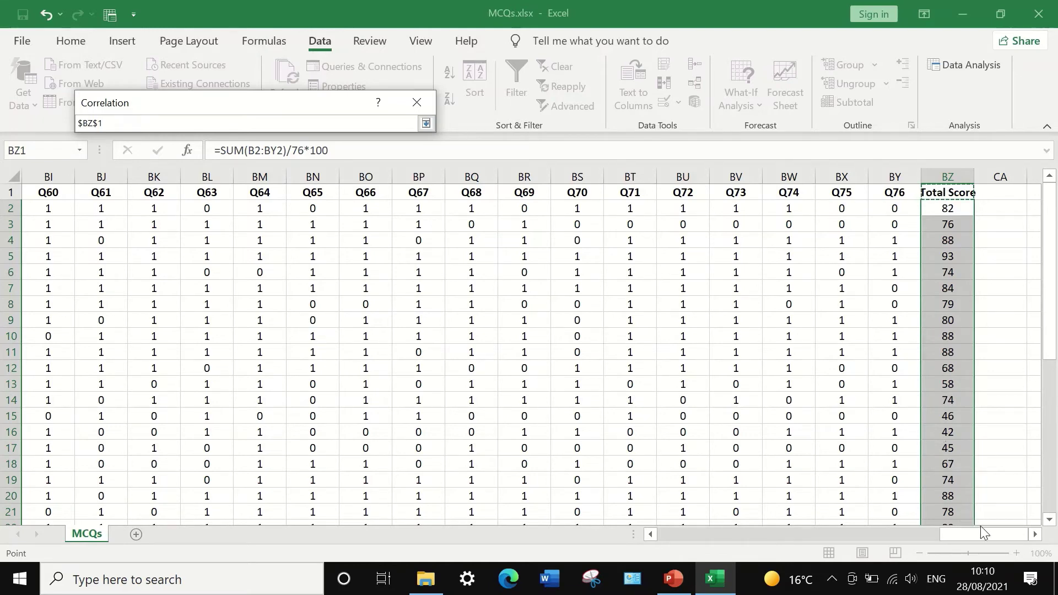
left_click_drag(988, 534, 539, 508)
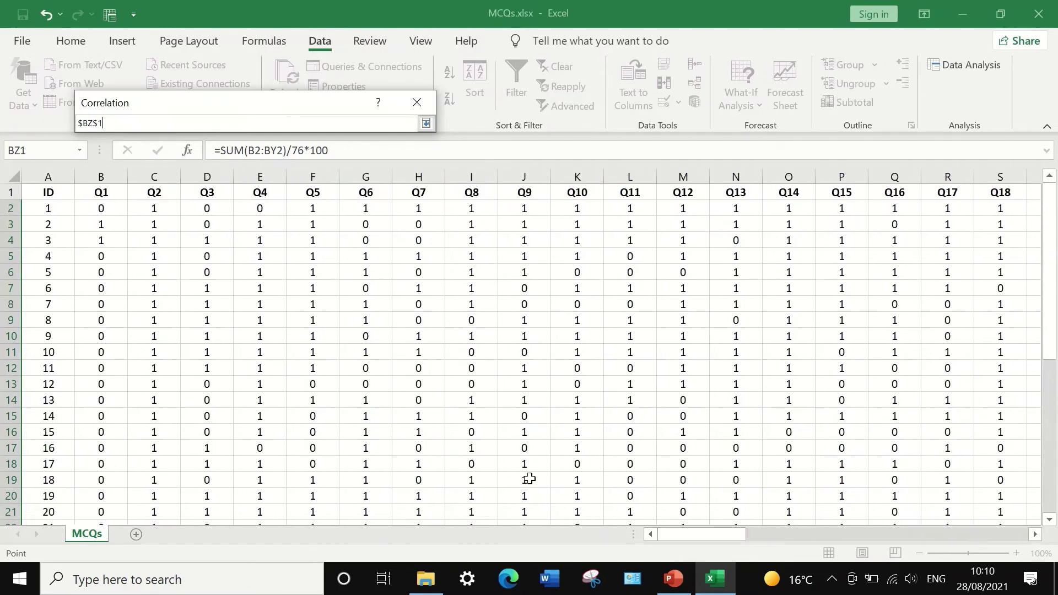
left_click(102, 192, "shift")
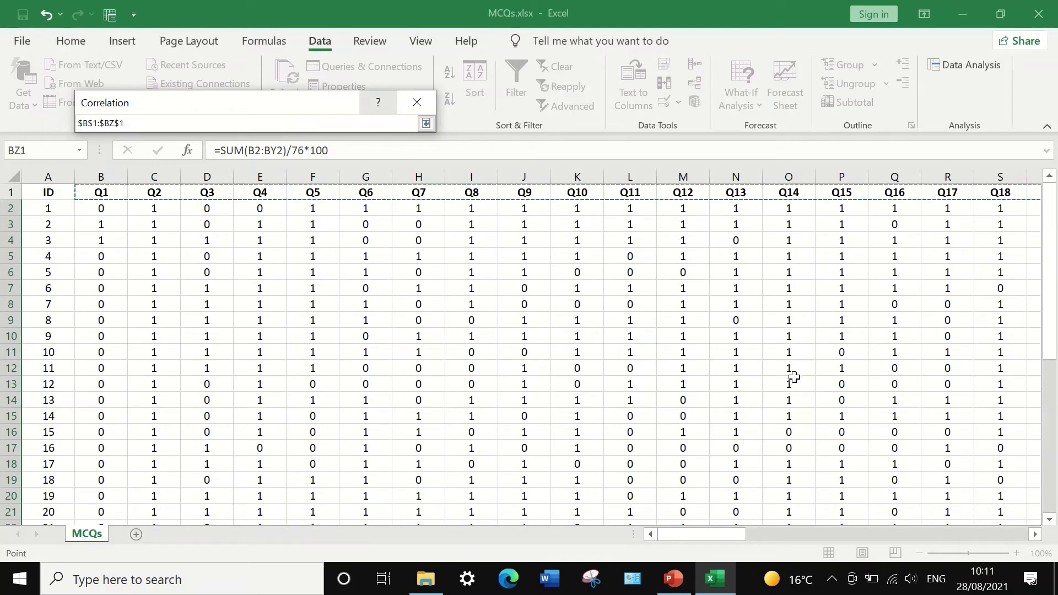
left_click_drag(727, 533, 744, 448)
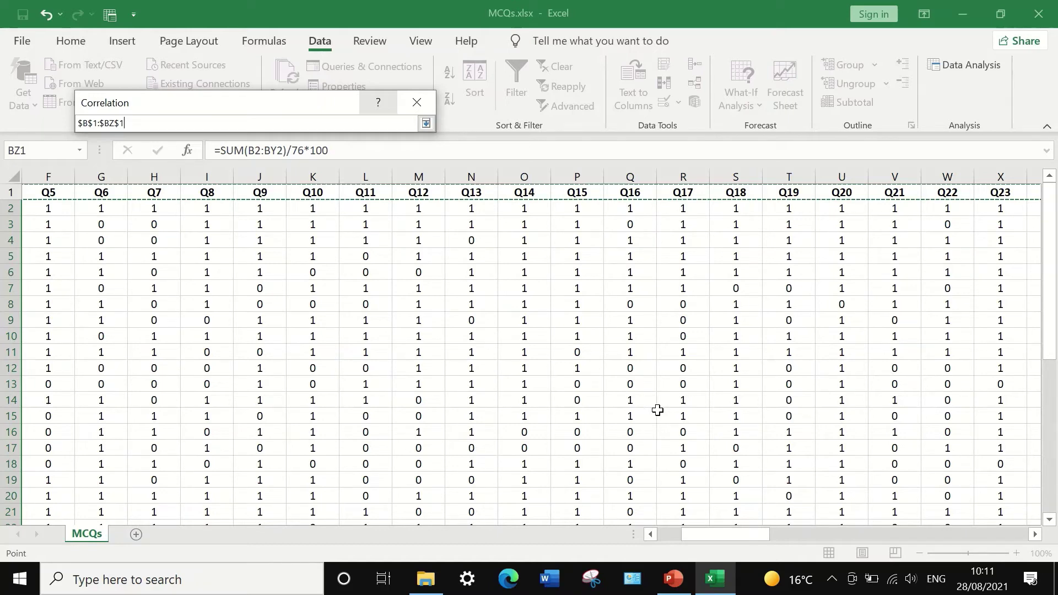
key("ctrl+shift+Down")
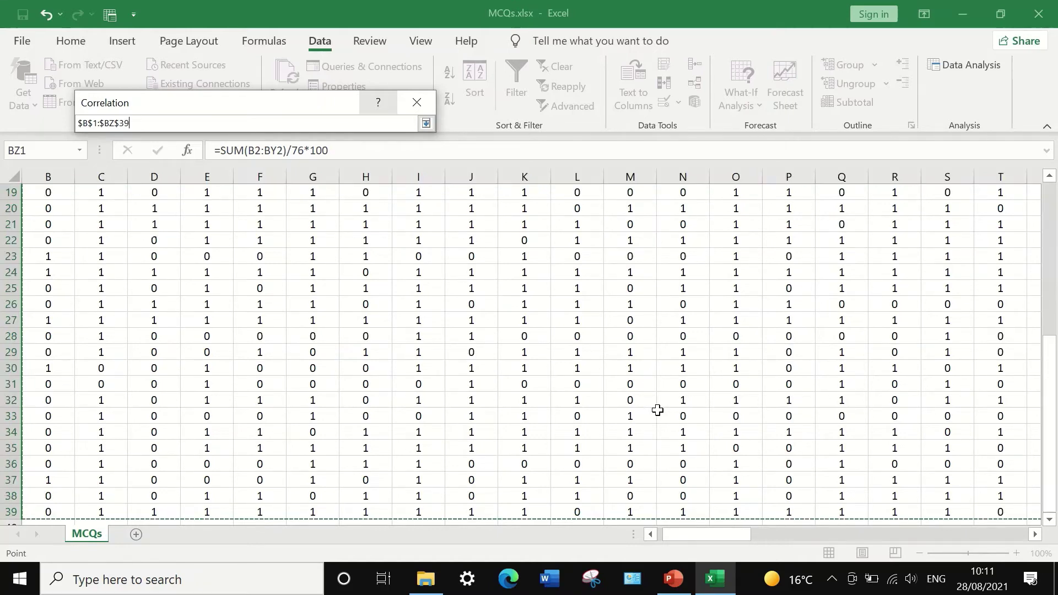
scroll(1053, 467, "up", 6)
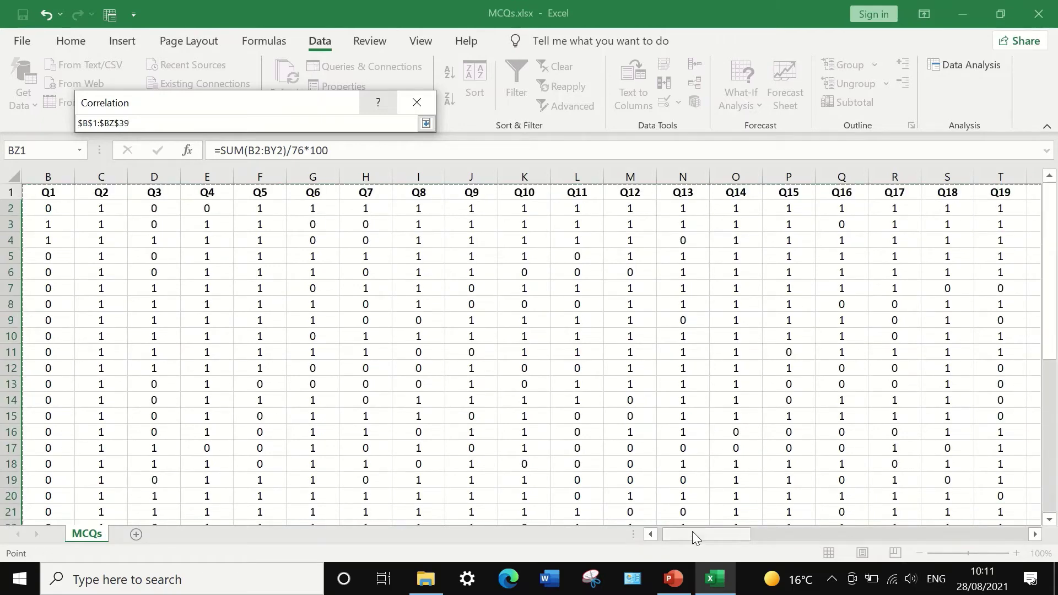
left_click_drag(696, 538, 857, 538)
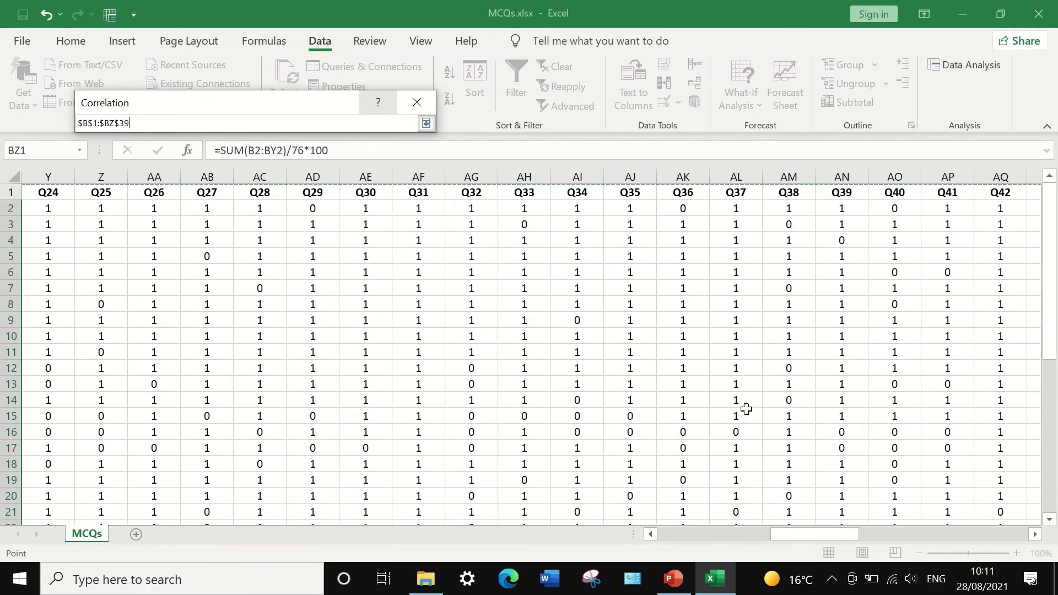
left_click(426, 123)
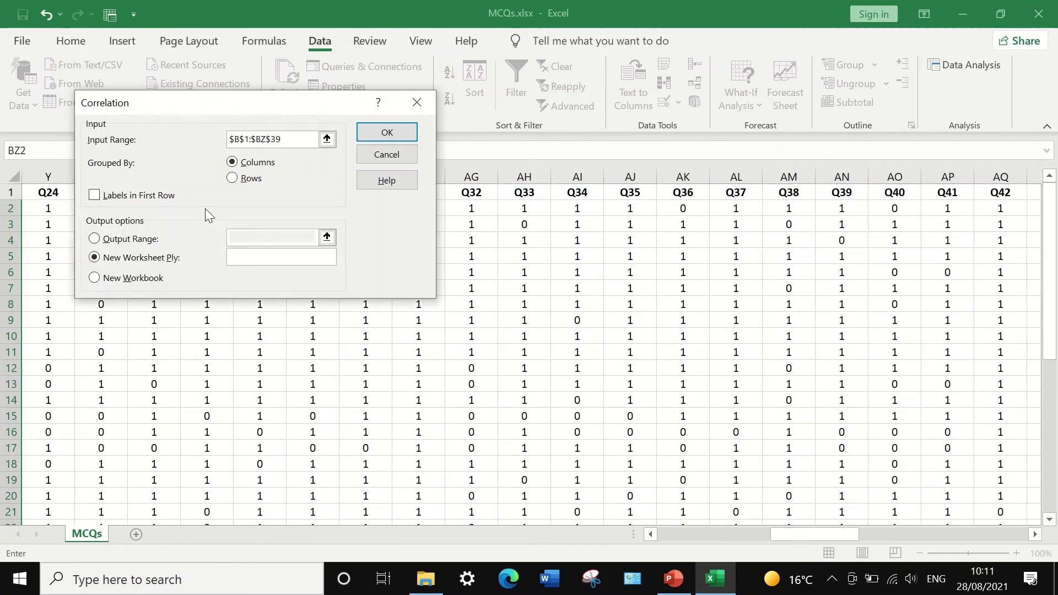
Step: Treat the first row as labels and generate the correlation matrix, grouped by columns, on a new worksheet
left_click(95, 196)
left_click(387, 134)
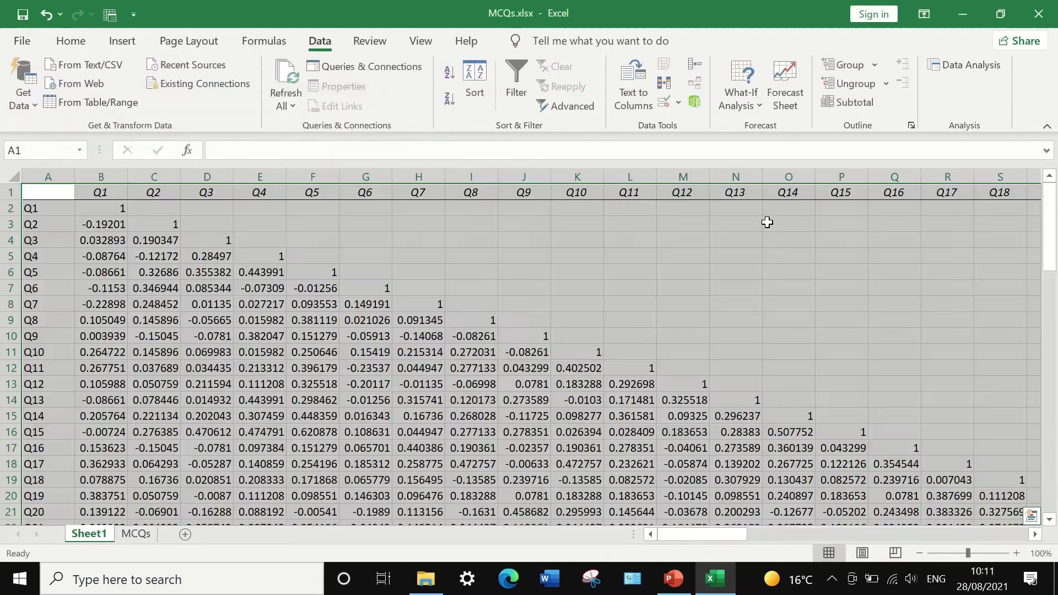
Step: Examine the correlation matrix on Sheet1 from the Q1 row down to the Total Score row
scroll(783, 292, "down", 3)
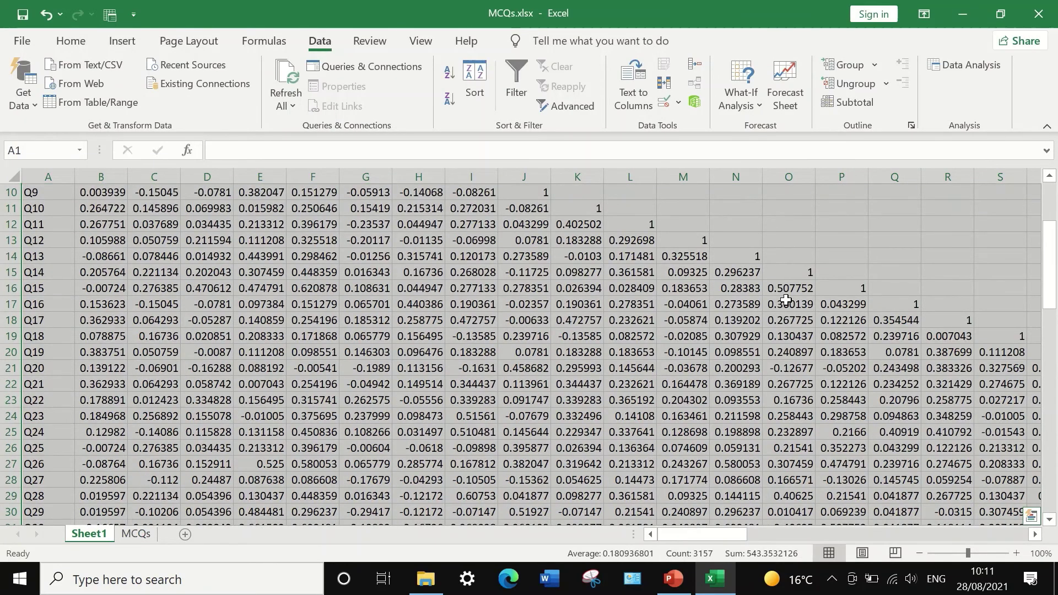
scroll(786, 300, "down", 12)
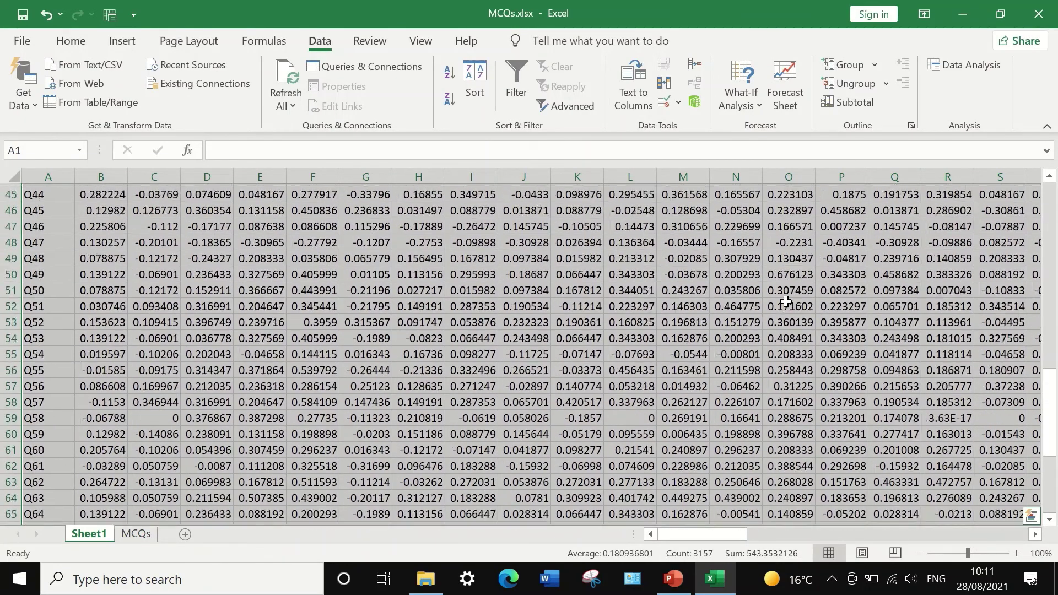
scroll(786, 302, "down", 4)
scroll(785, 302, "up", 11)
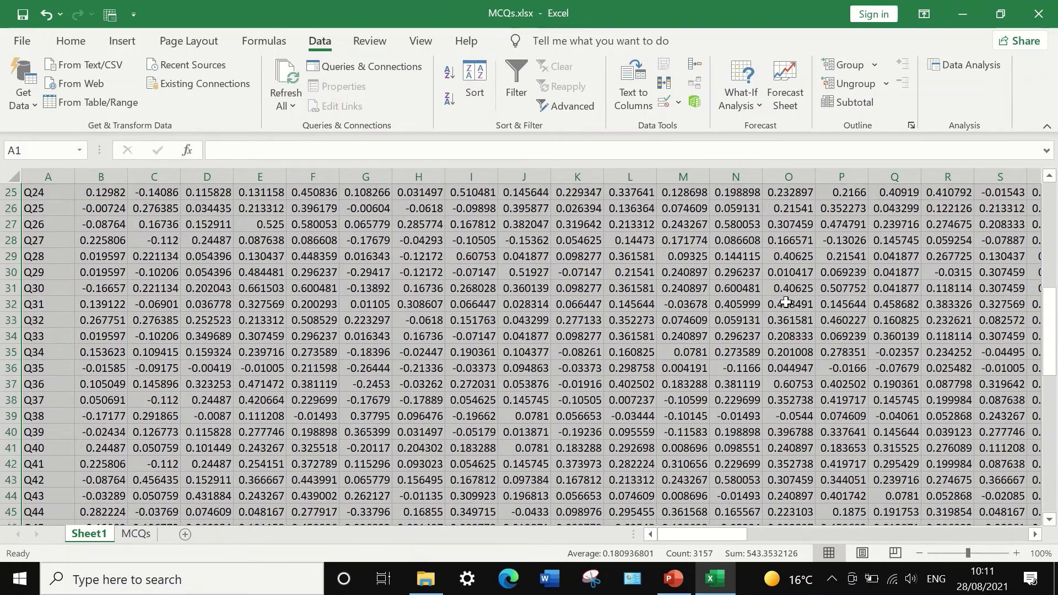
scroll(785, 302, "up", 8)
scroll(786, 302, "down", 4)
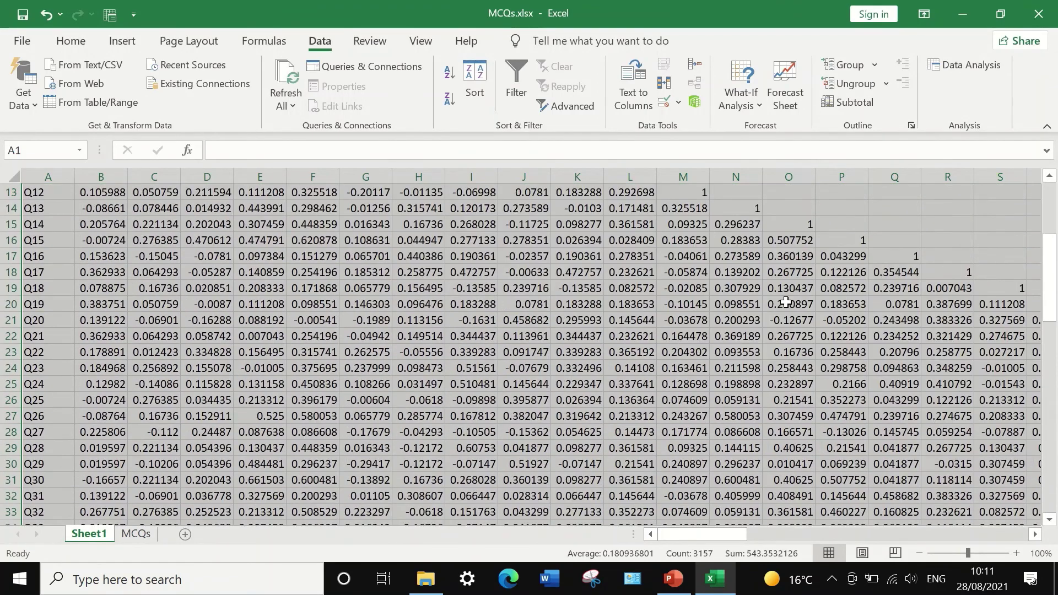
scroll(717, 298, "up", 4)
scroll(114, 286, "down", 8)
scroll(114, 286, "down", 13)
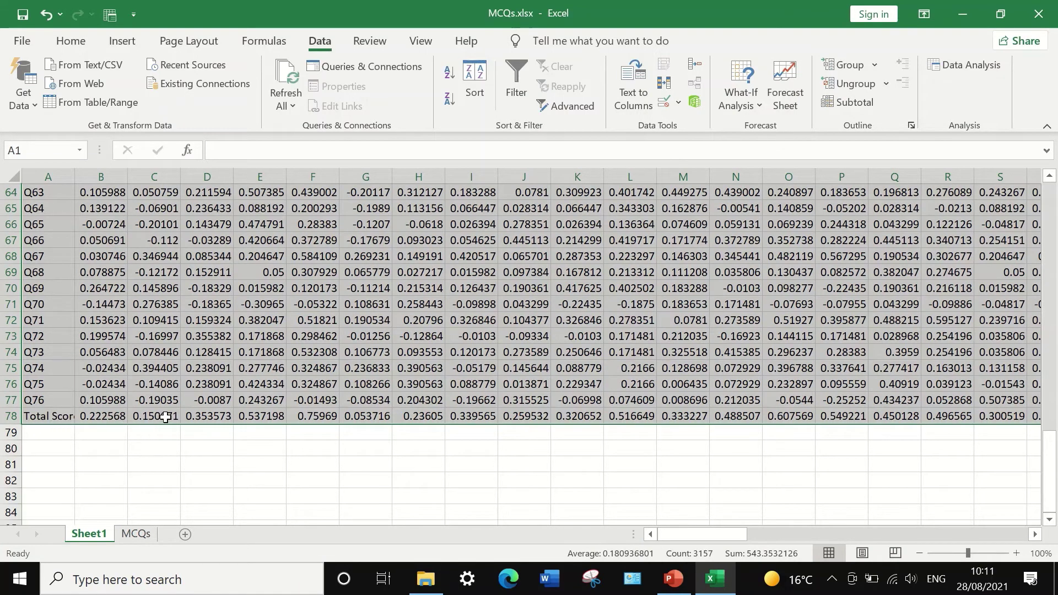
scroll(163, 402, "up", 20)
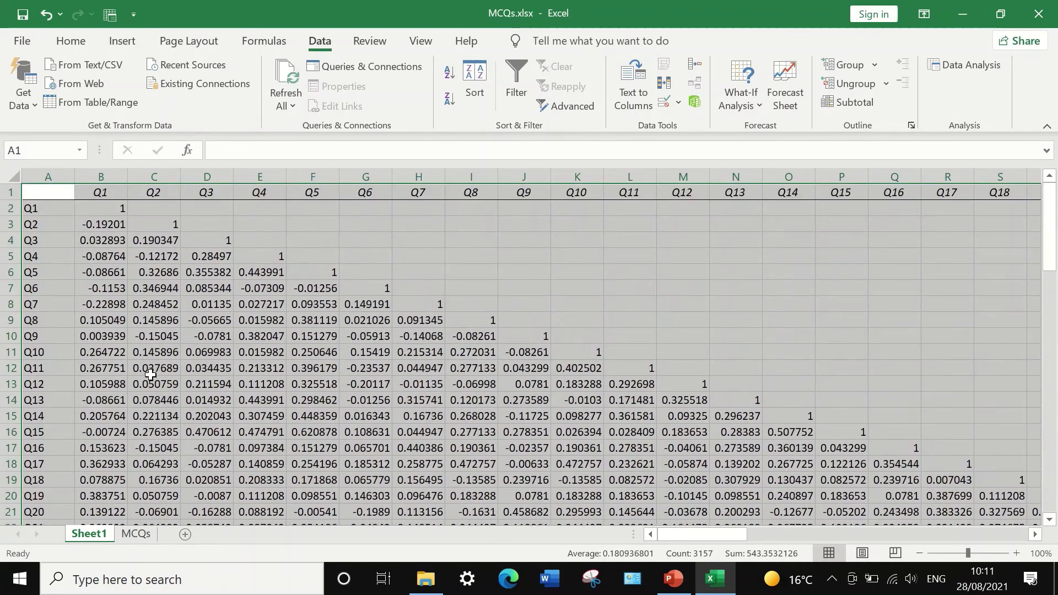
scroll(552, 385, "down", 4)
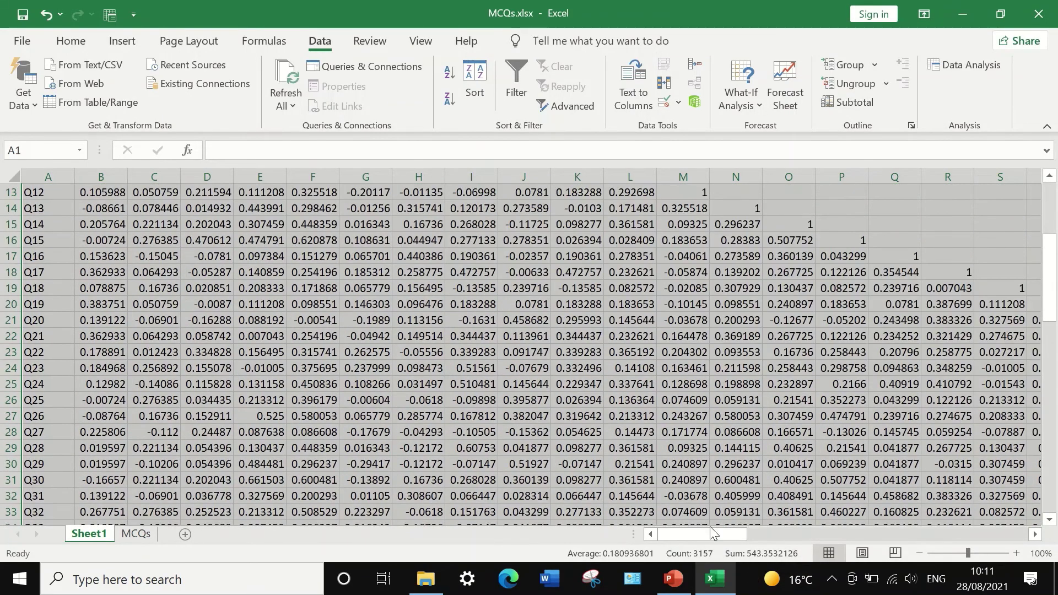
left_click_drag(710, 534, 652, 534)
scroll(292, 397, "down", 13)
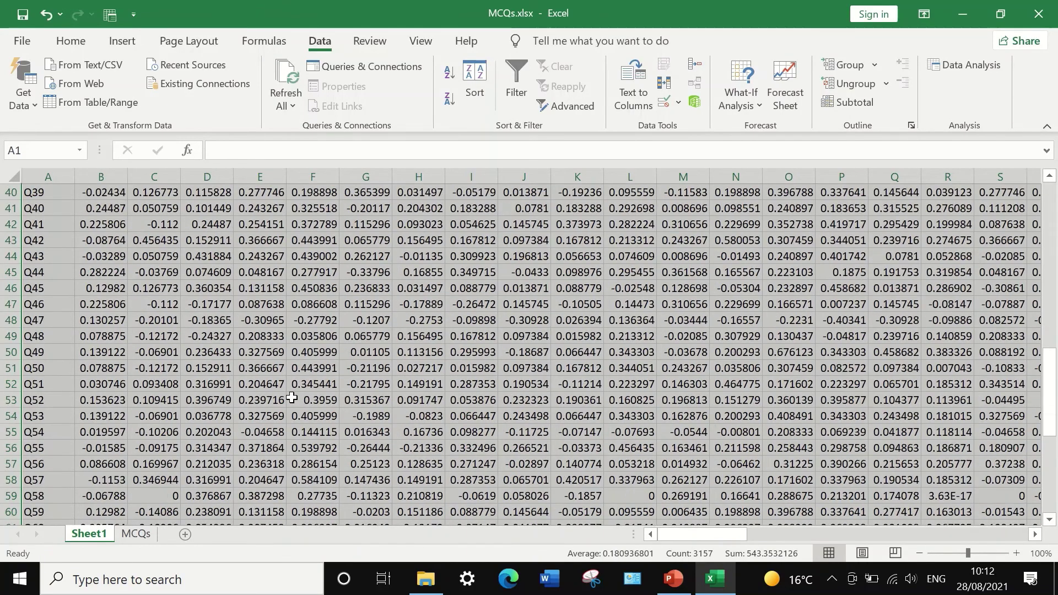
scroll(291, 397, "down", 10)
scroll(291, 398, "up", 20)
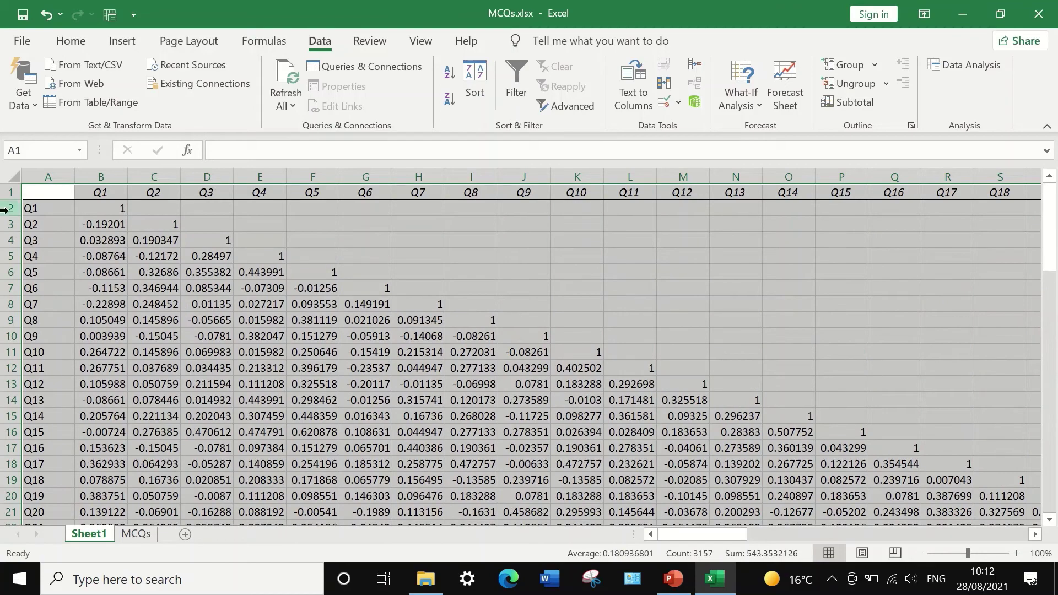
Step: Delete the Q1 to Q76 rows (rows 2 to 77) of the correlation matrix, keeping the heading and Total Score rows
left_click(5, 208)
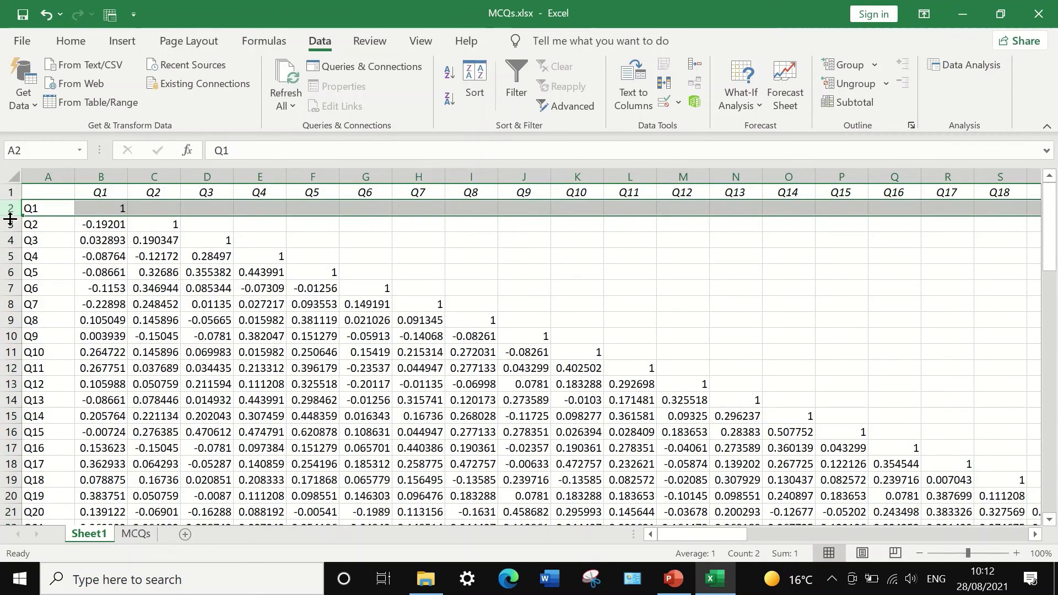
scroll(10, 219, "down", 16)
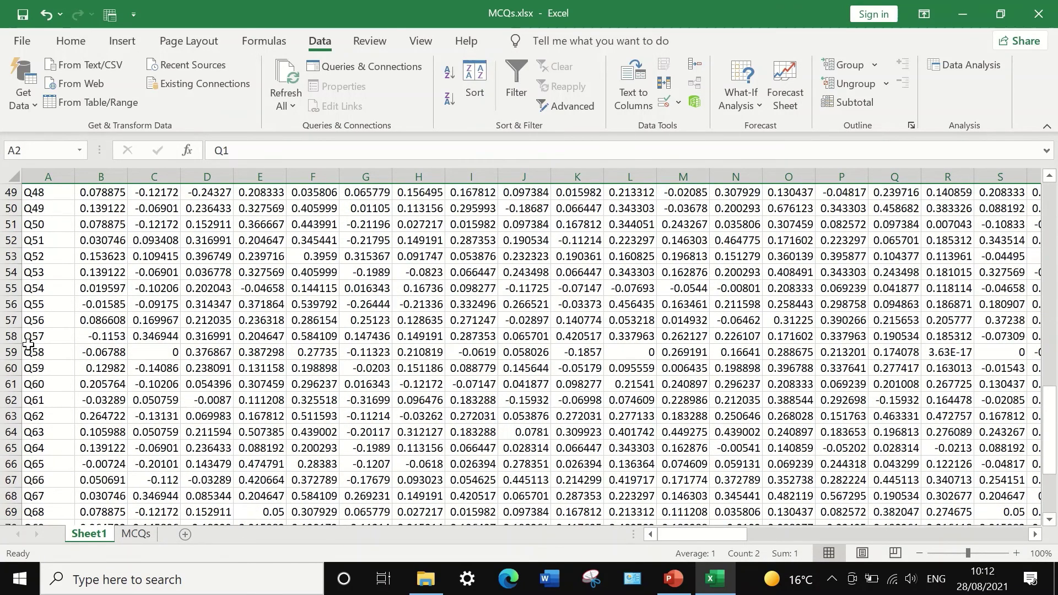
scroll(27, 344, "down", 6)
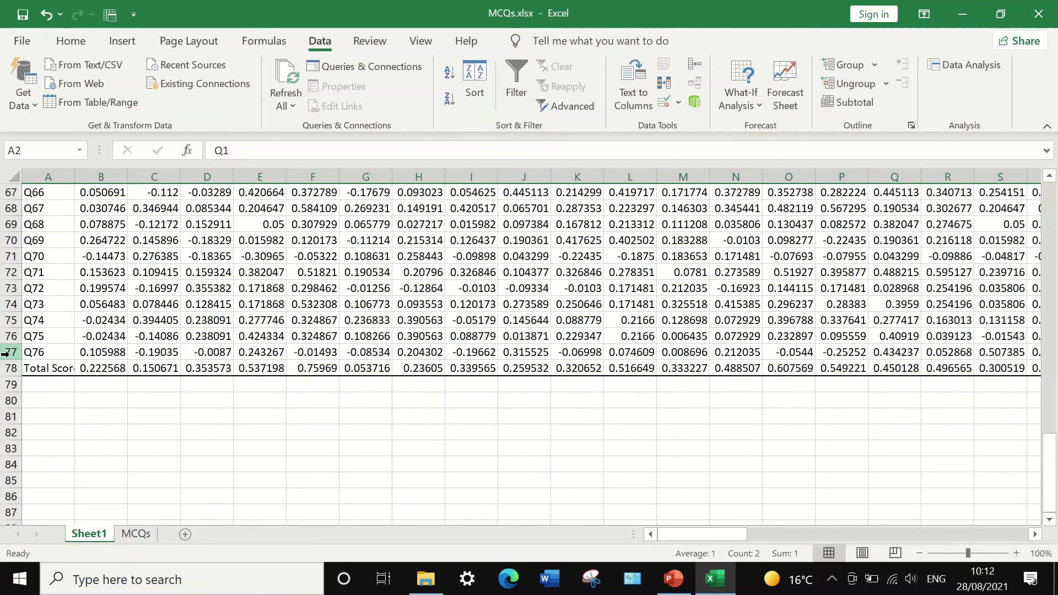
left_click(6, 352, "shift")
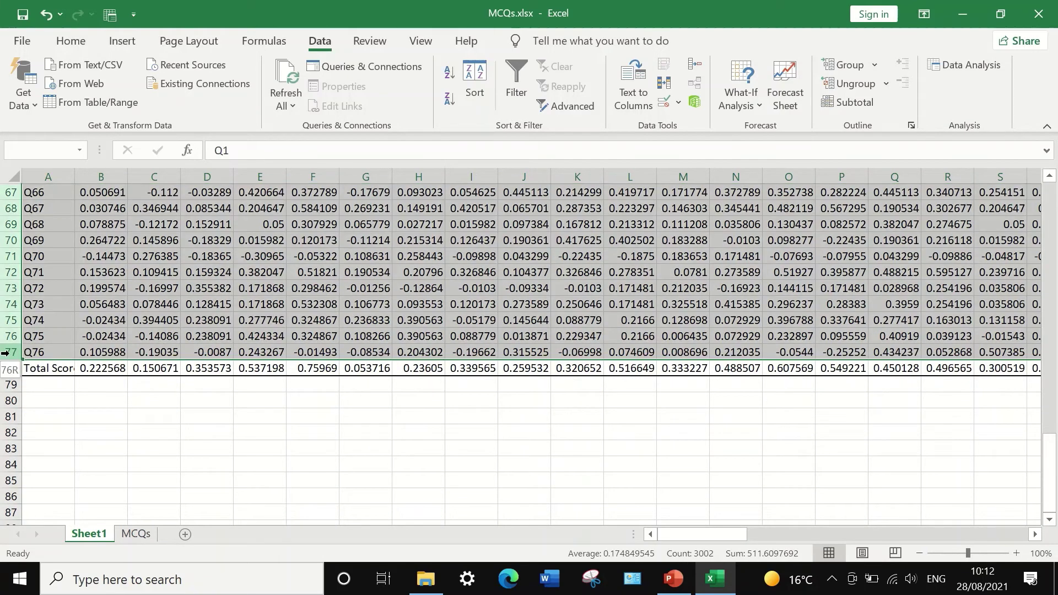
right_click(237, 261)
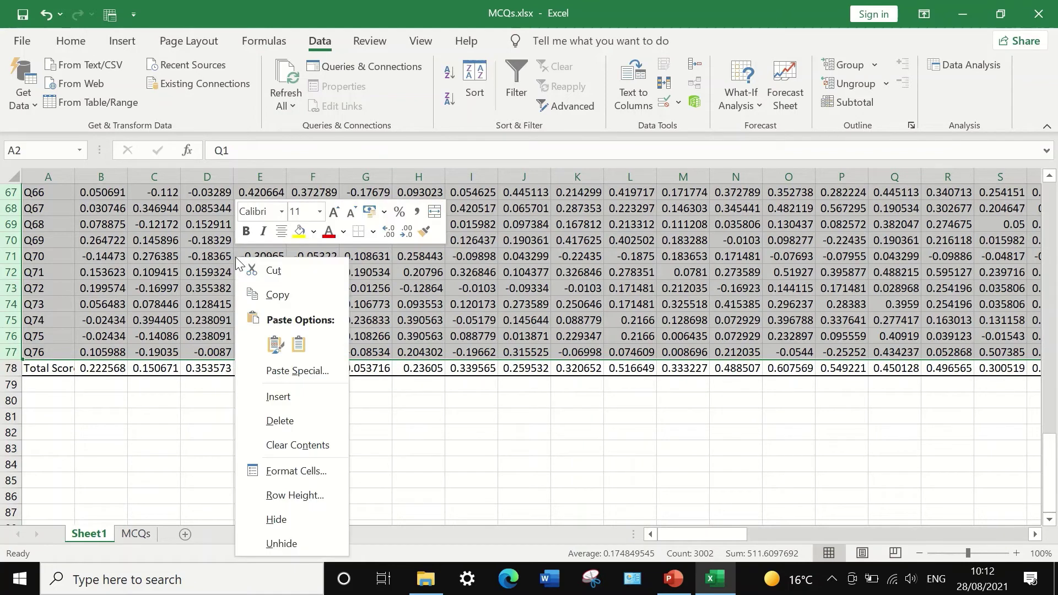
left_click(291, 422)
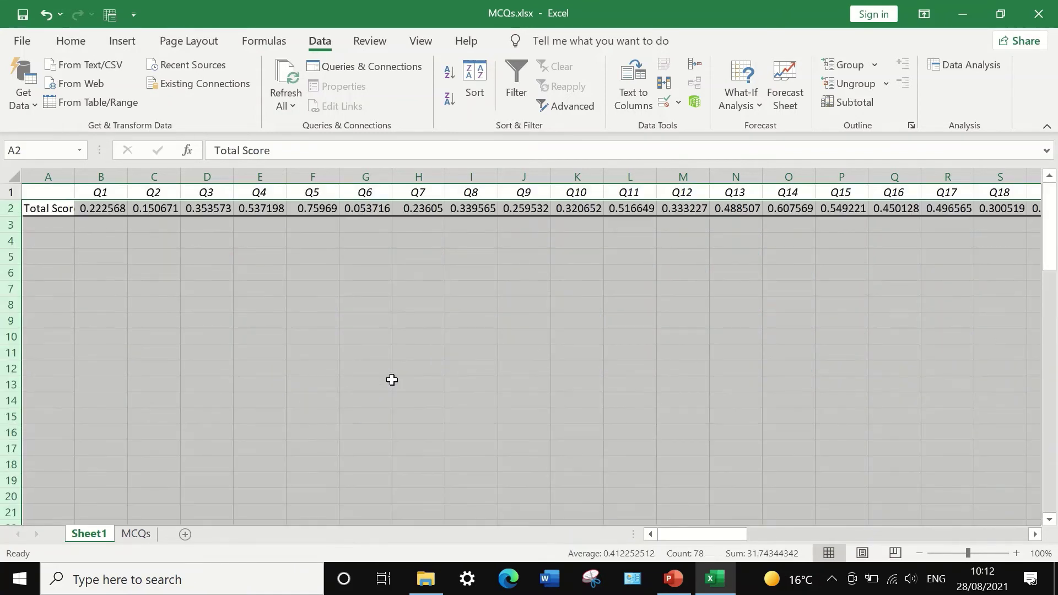
left_click(518, 317)
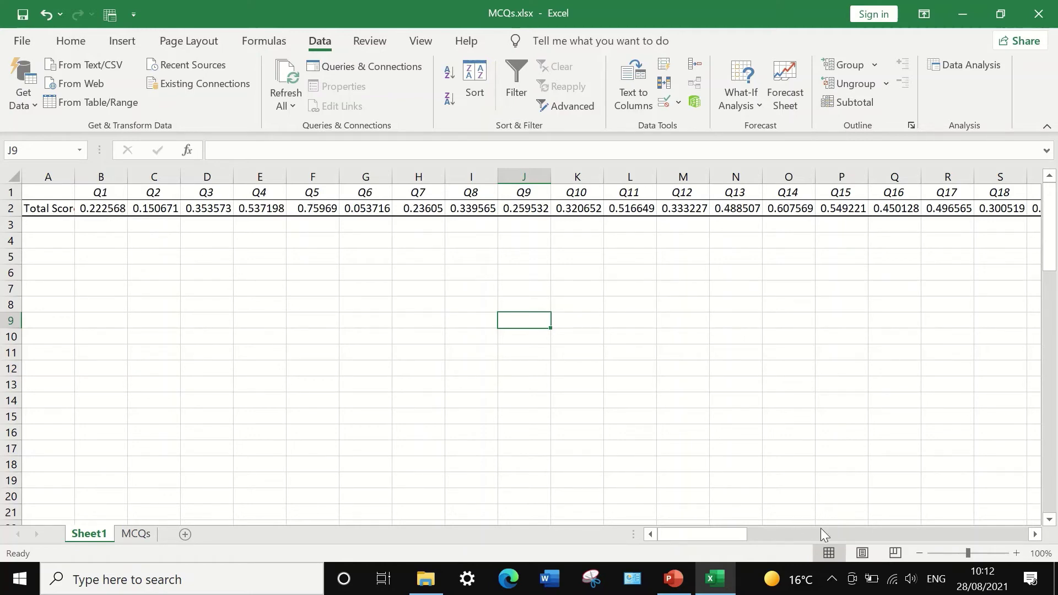
left_click_drag(709, 534, 612, 521)
Step: Format the Total Score row as Number with 3 decimal places
left_click(7, 210)
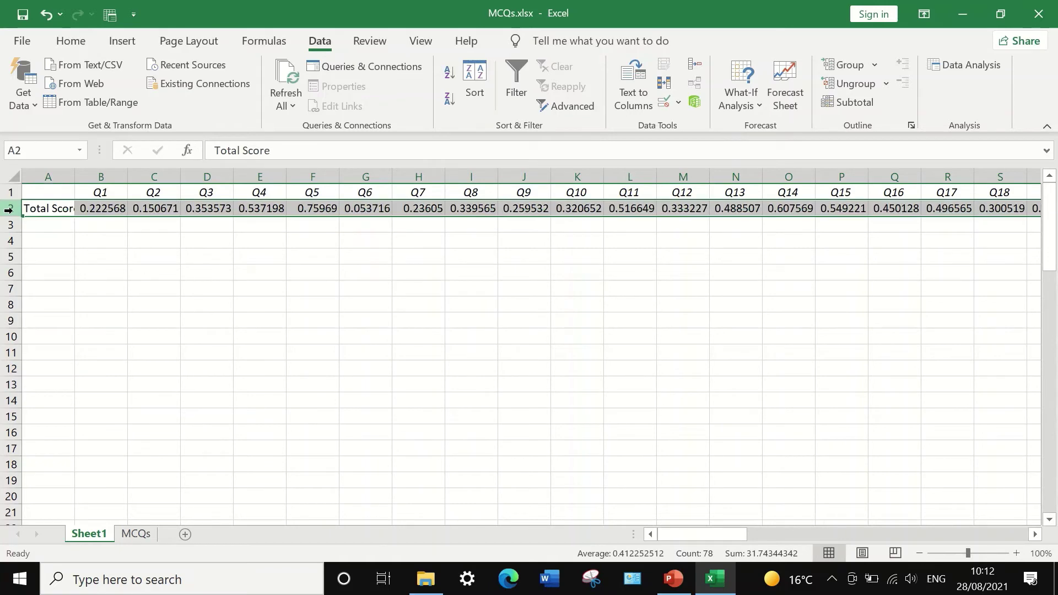
right_click(116, 210)
left_click(166, 423)
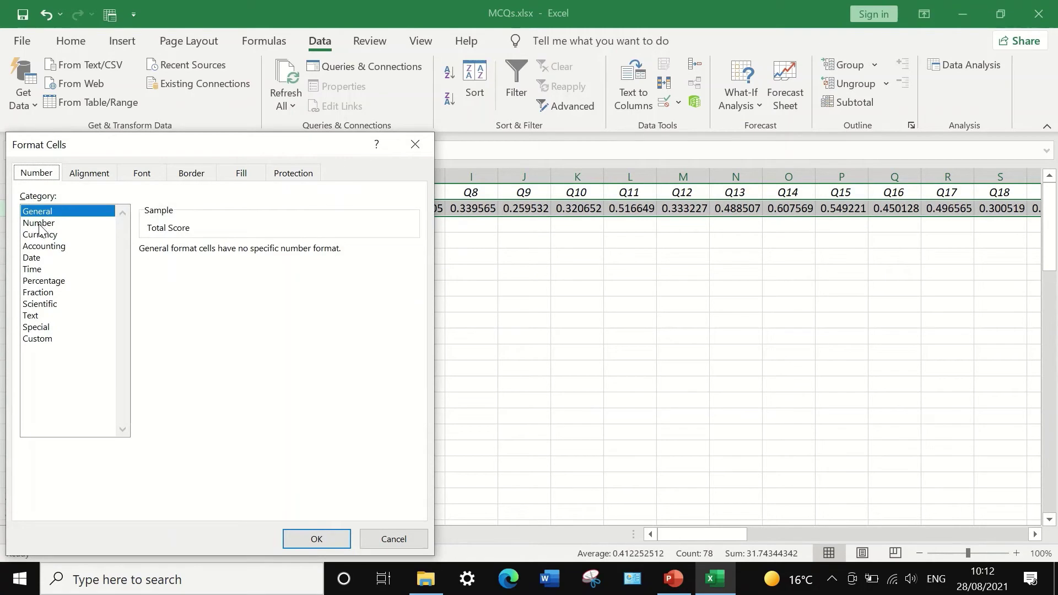
left_click(39, 224)
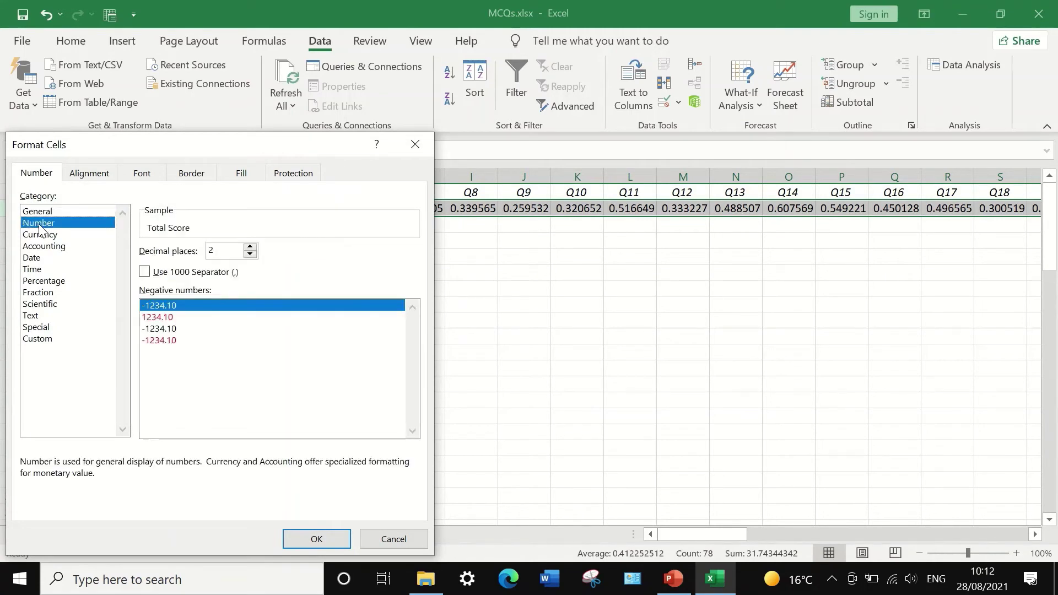
left_click(251, 248)
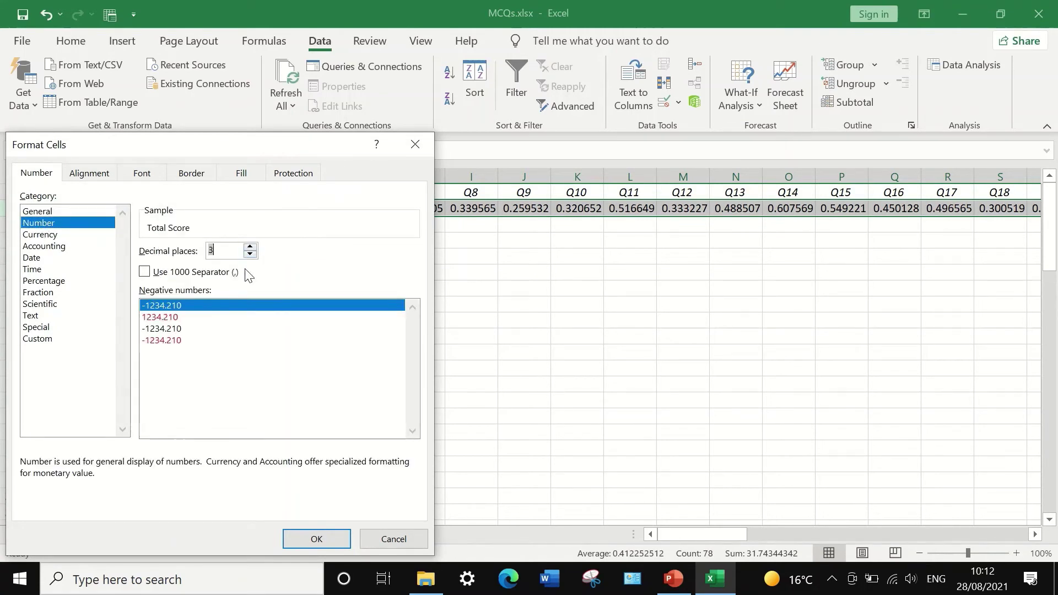
left_click(315, 538)
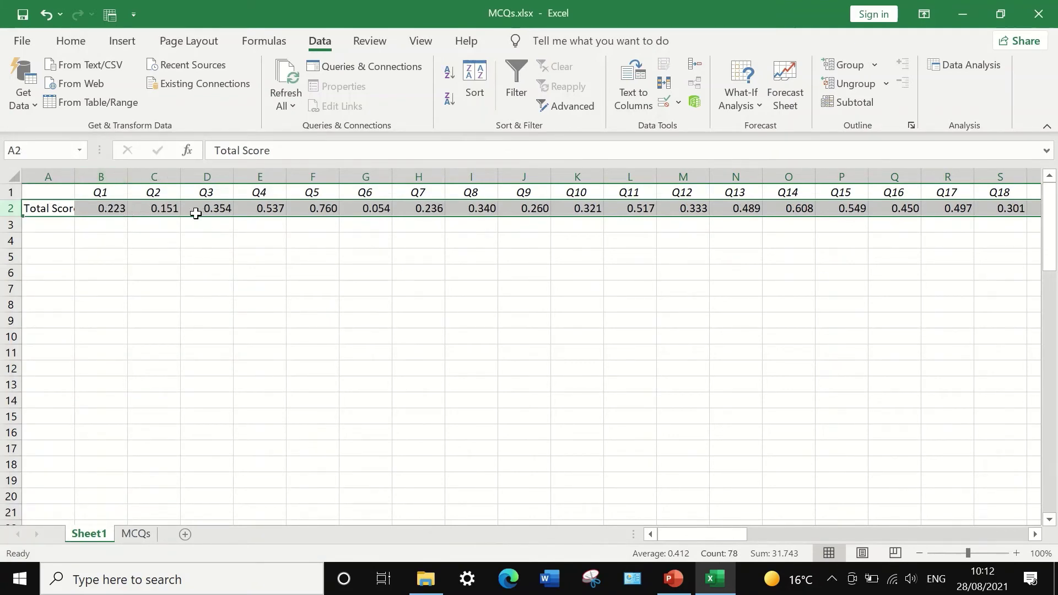
left_click(93, 209)
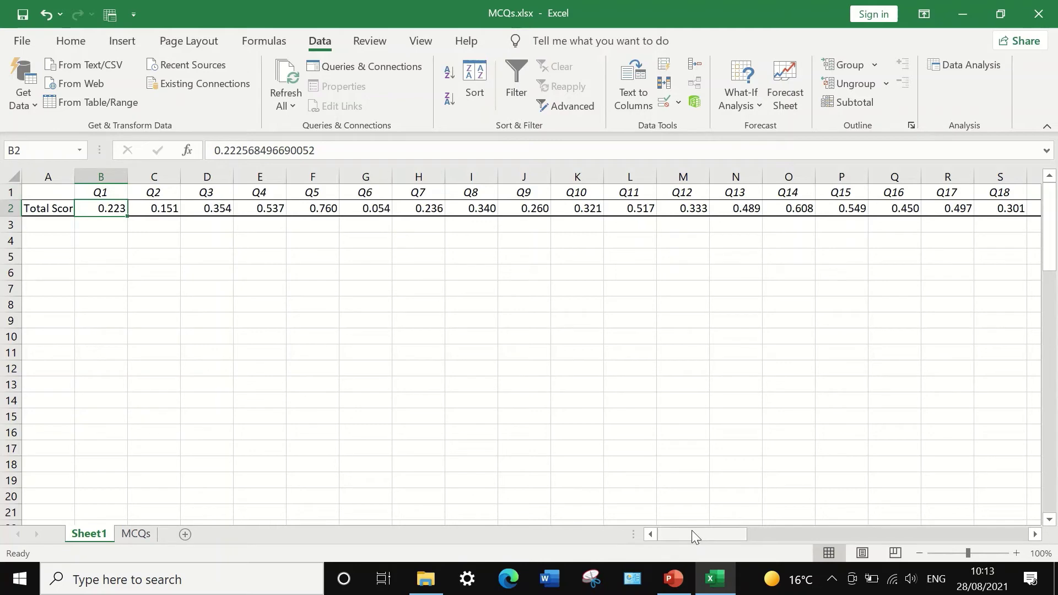
Step: Delete the Total Score column (BZ) after Q76
left_click_drag(697, 532, 989, 509)
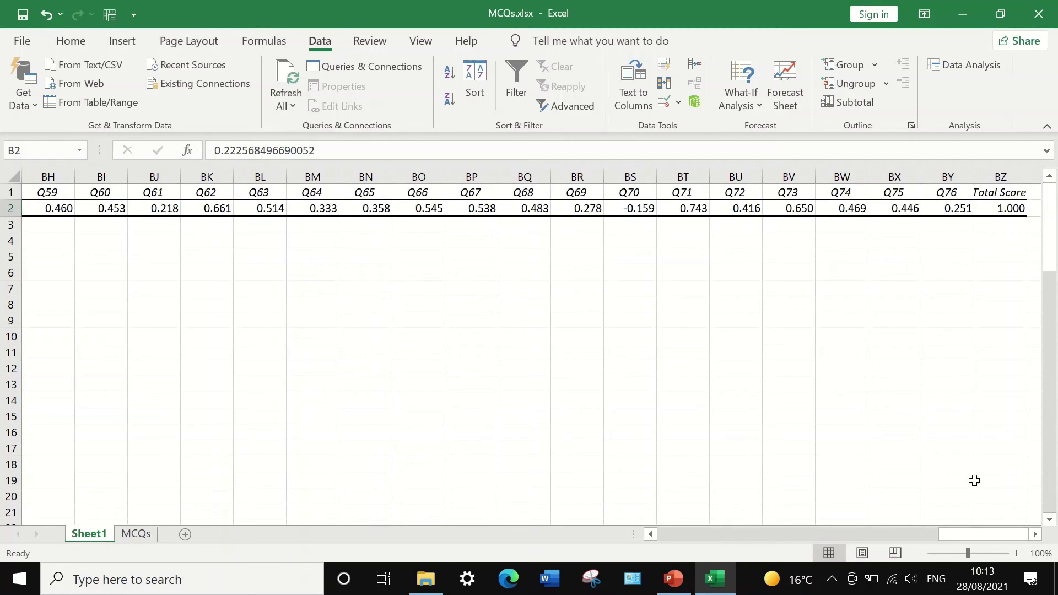
left_click(999, 174)
right_click(998, 177)
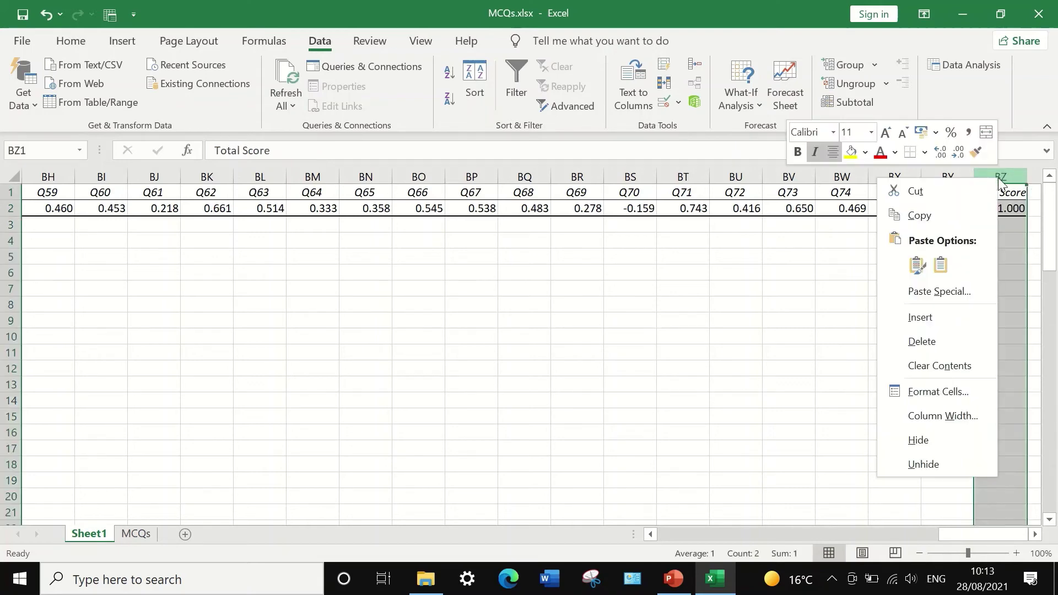
left_click(969, 341)
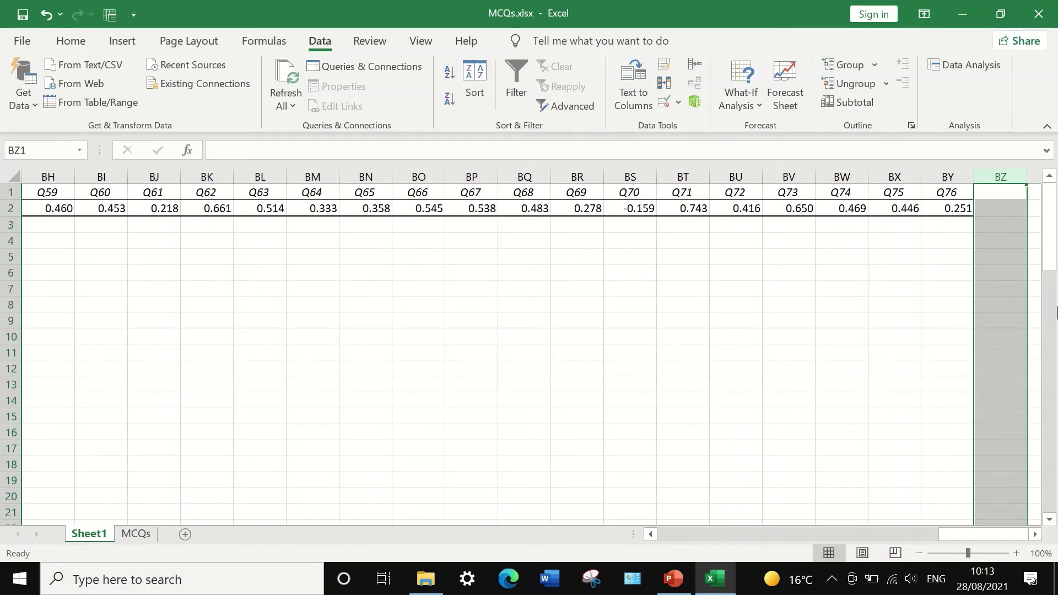
Step: Start a new conditional formatting rule for the Total Score row, using the 3-Color Scale style
left_click_drag(990, 533, 667, 518)
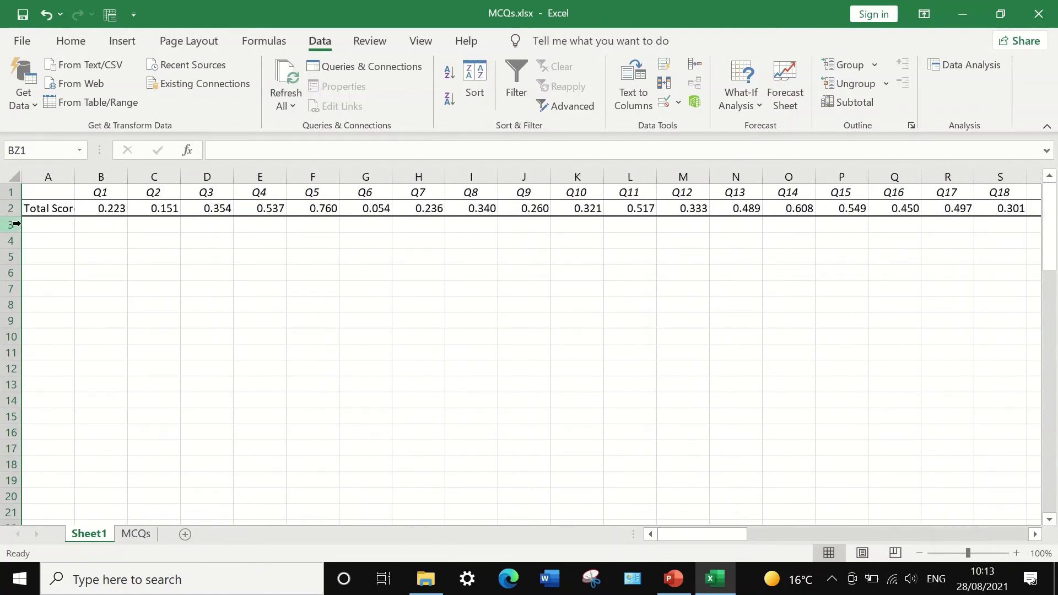
left_click(4, 208)
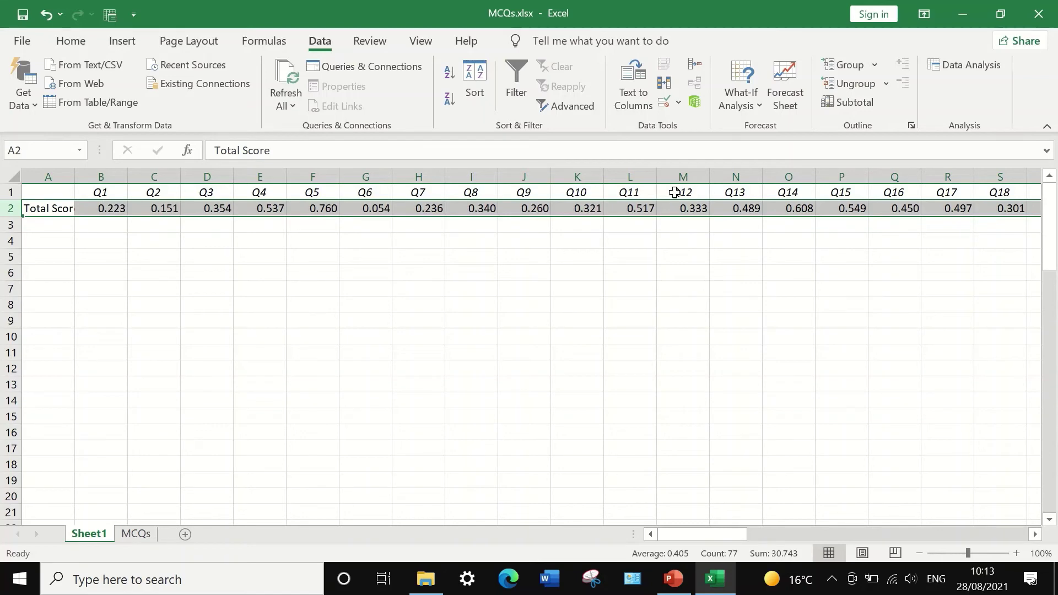
left_click(65, 44)
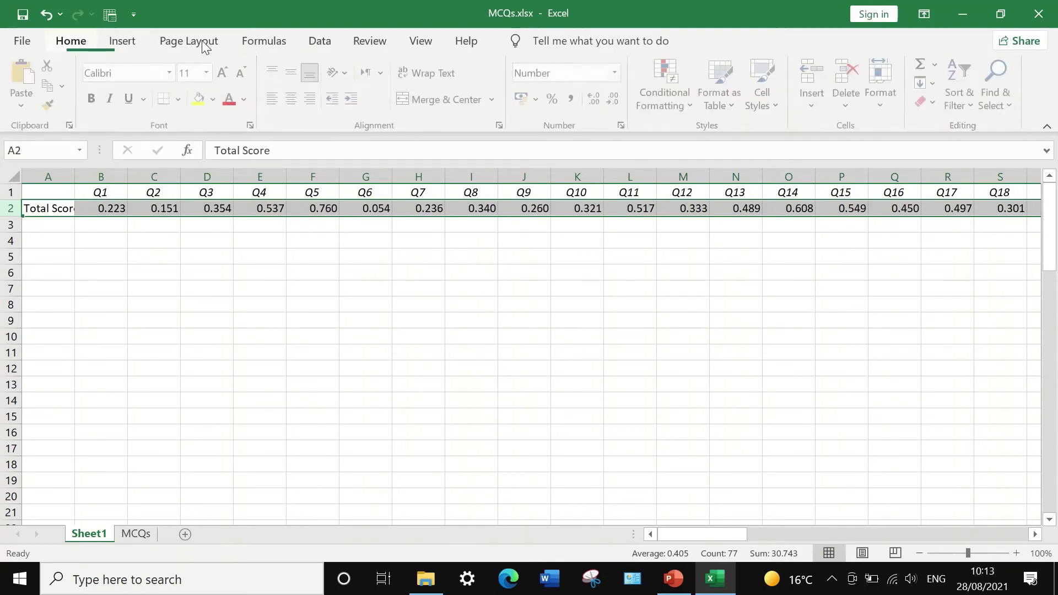
left_click(679, 109)
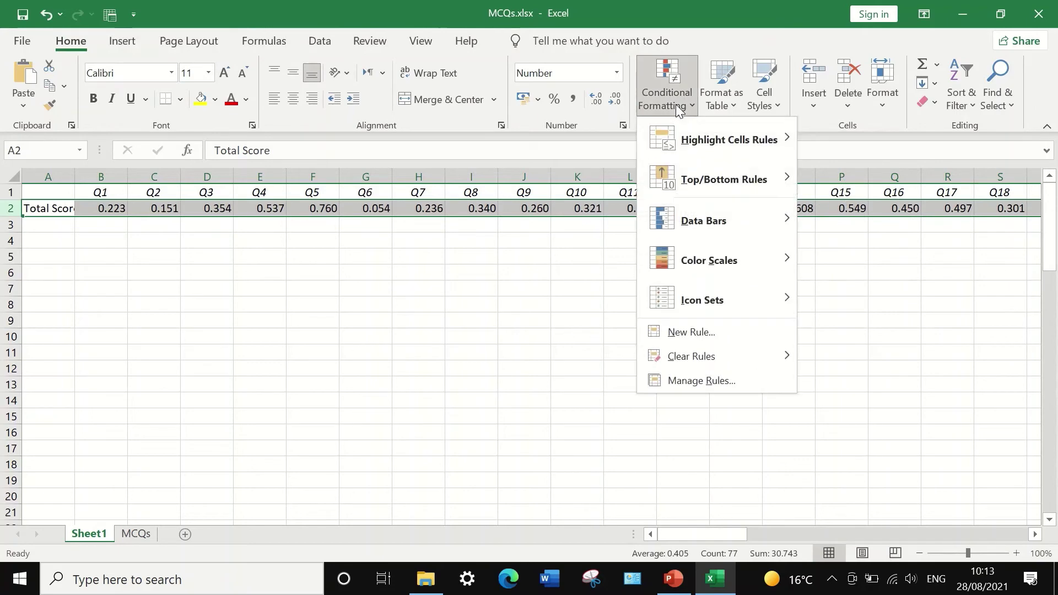
left_click(729, 331)
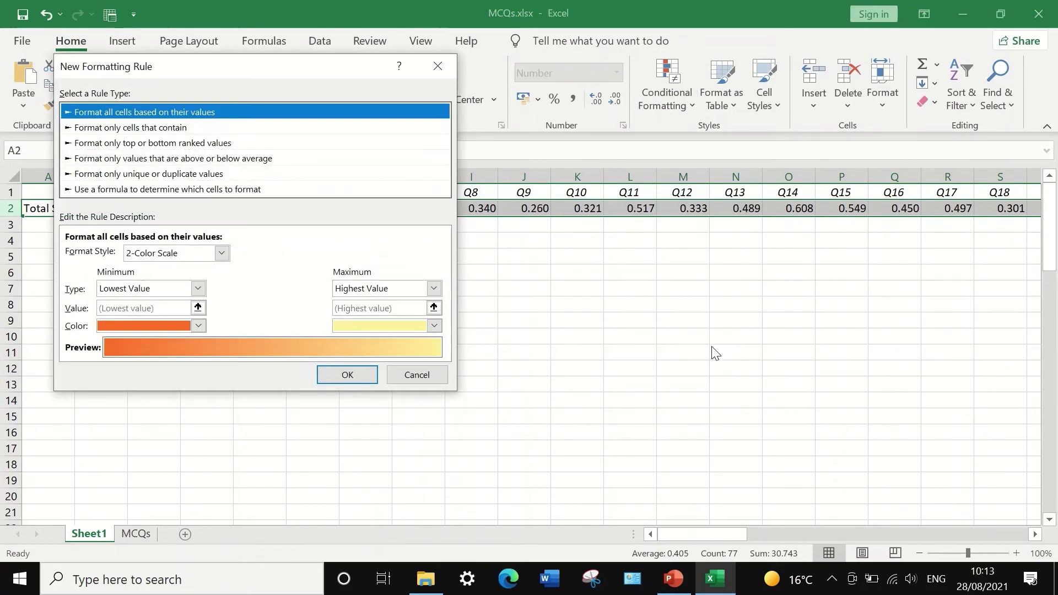
left_click(221, 253)
left_click(194, 279)
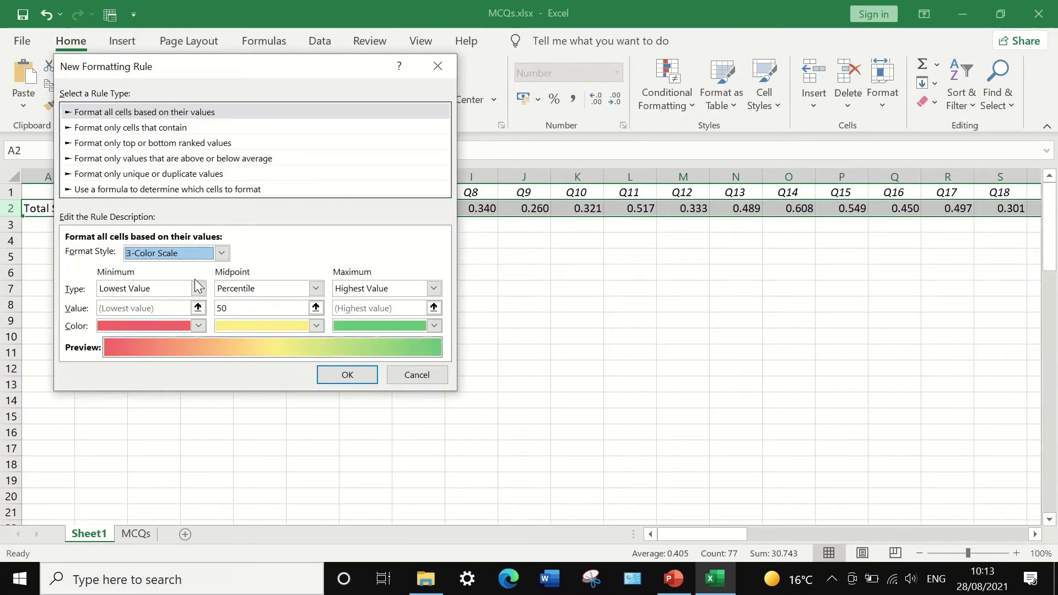
Step: Set the color scale's minimum, midpoint and maximum types to Number
left_click(198, 290)
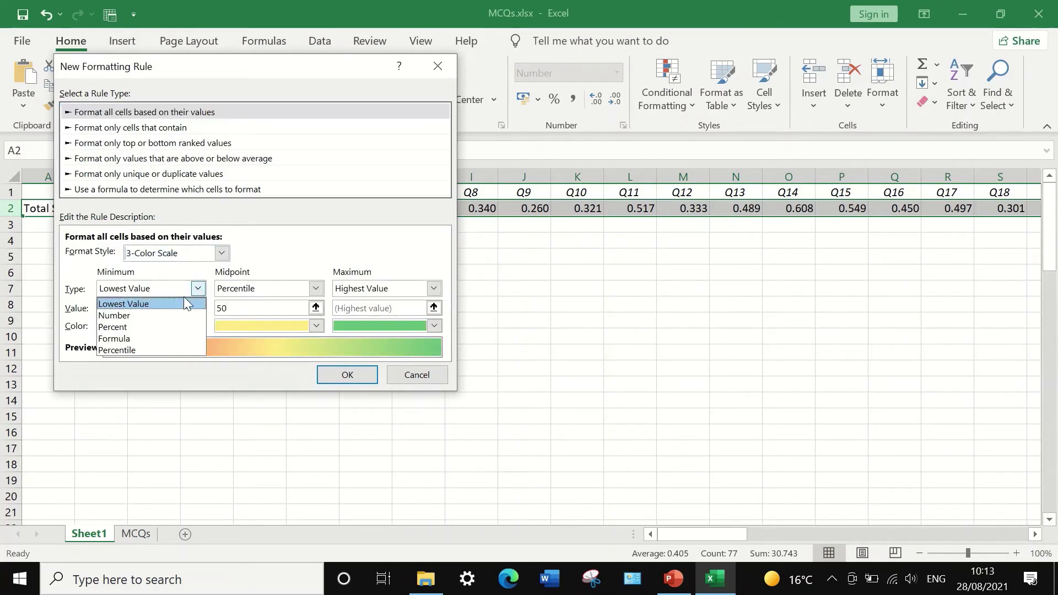
left_click(125, 315)
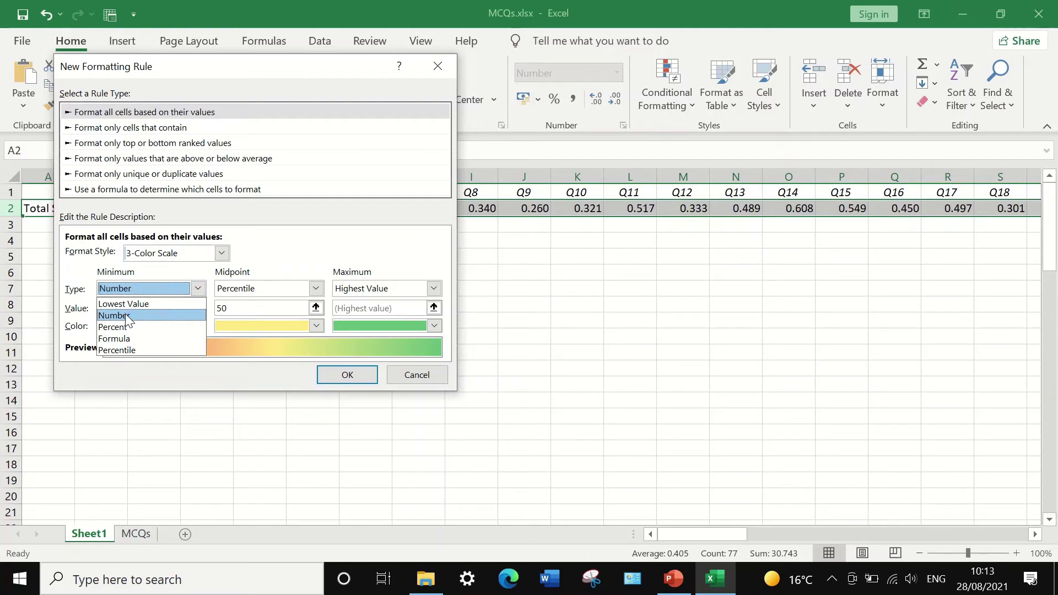
left_click(315, 289)
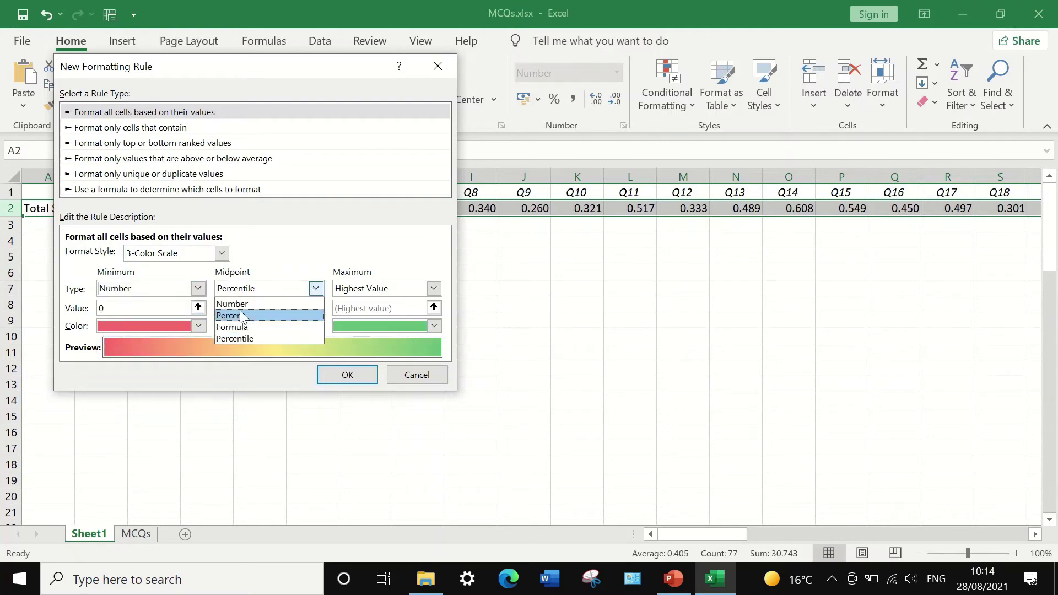
left_click(237, 304)
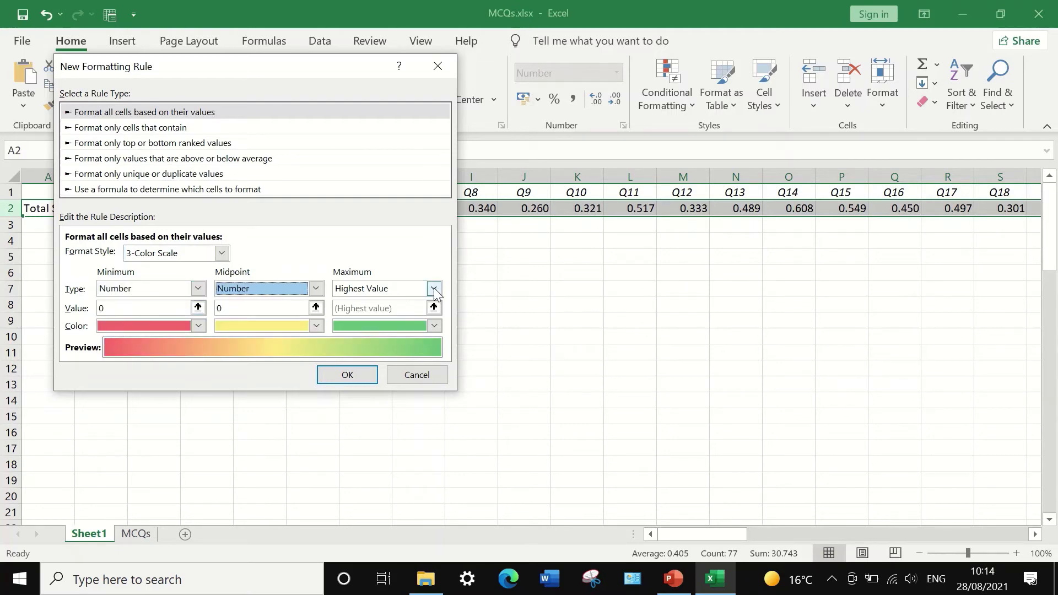
left_click(434, 289)
left_click(375, 316)
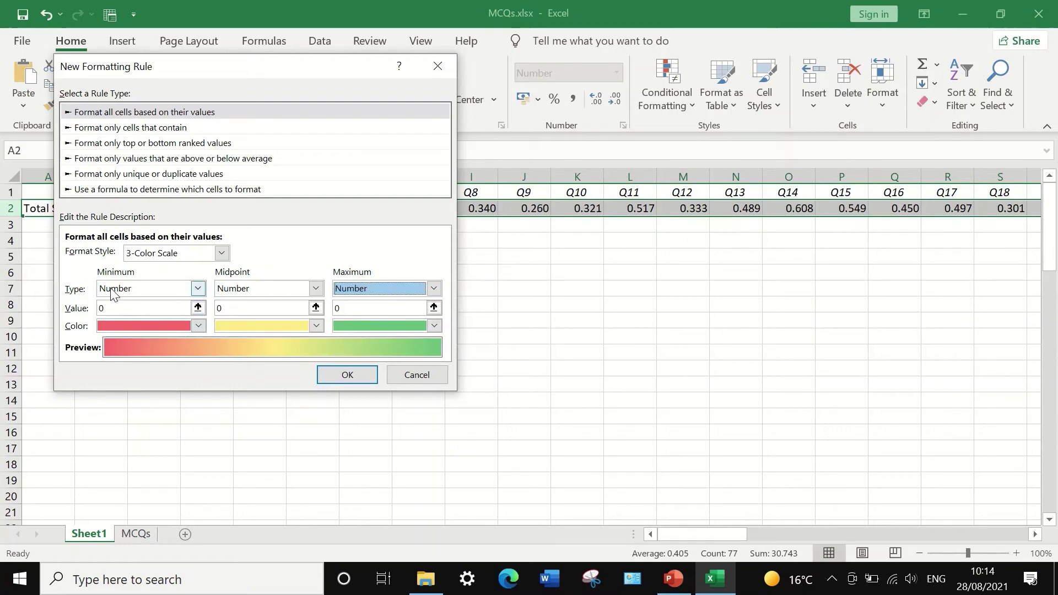
Step: Set the color scale's minimum value to -1 and its maximum value to 1
left_click(108, 307)
key("BackSpace")
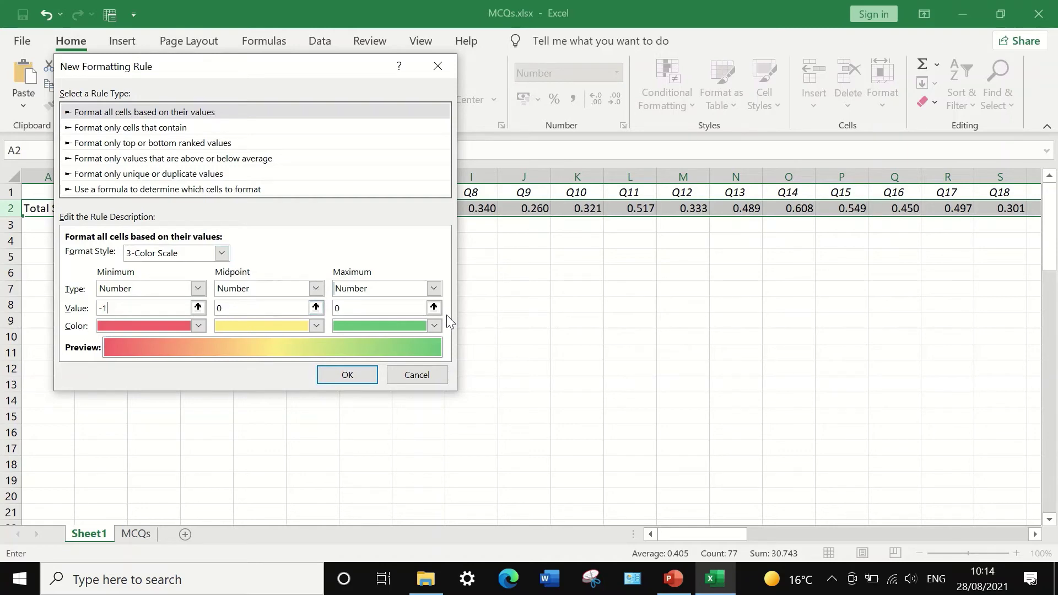
left_click(434, 308)
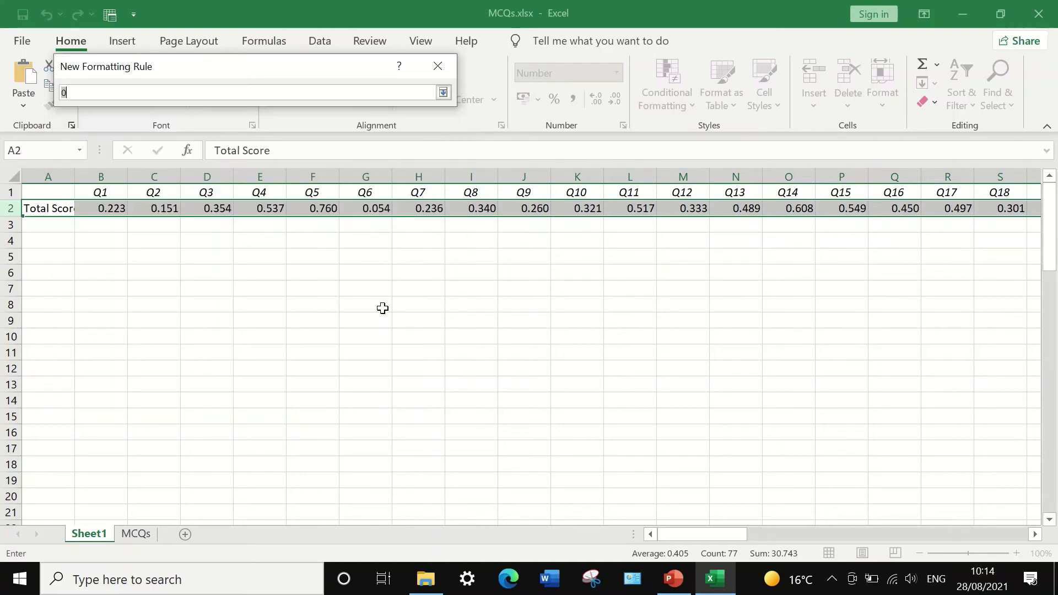
left_click(444, 92)
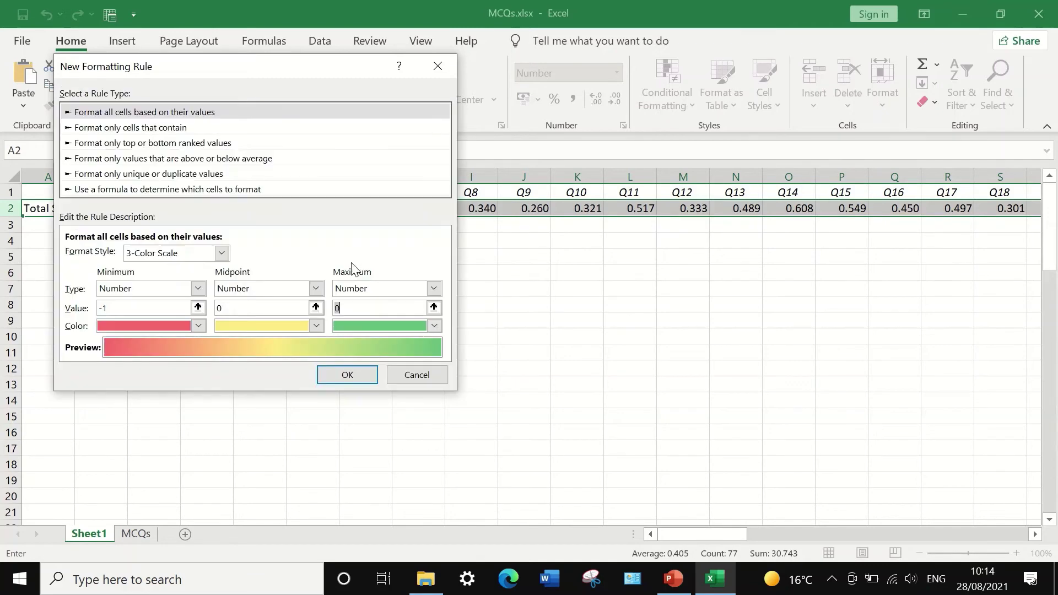
type("1")
Step: Color the scale's minimum red, midpoint white and maximum green, and apply the formatting rule to the Total Score row
left_click(197, 326)
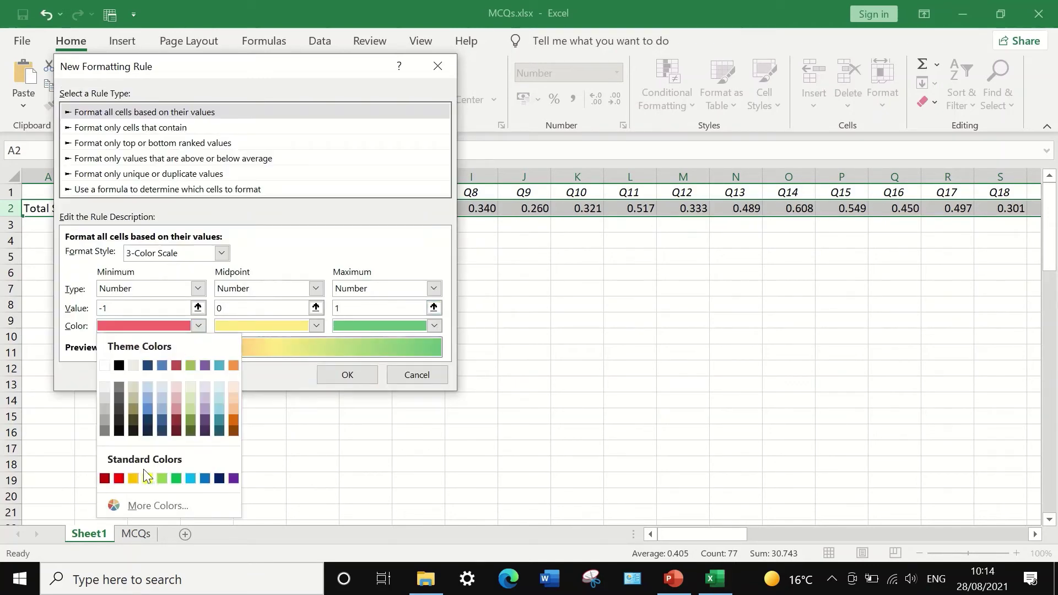
left_click(118, 479)
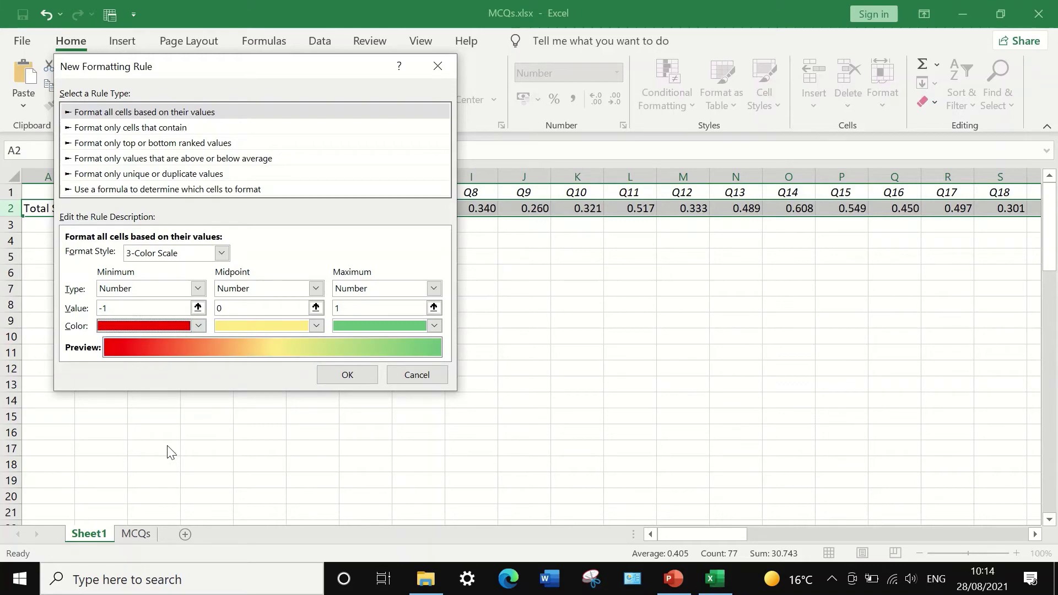
left_click(314, 326)
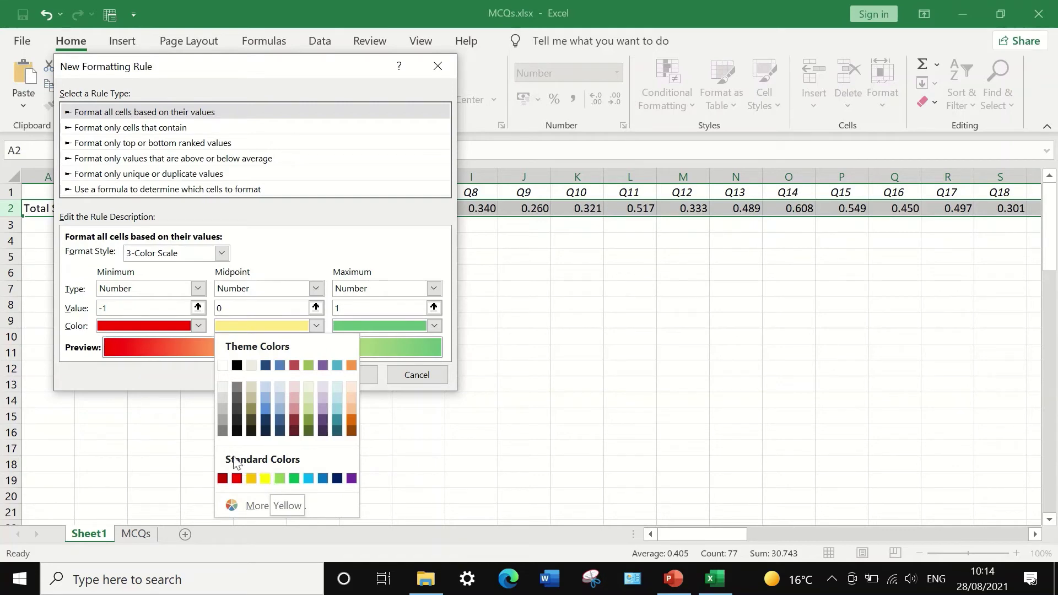
left_click(223, 366)
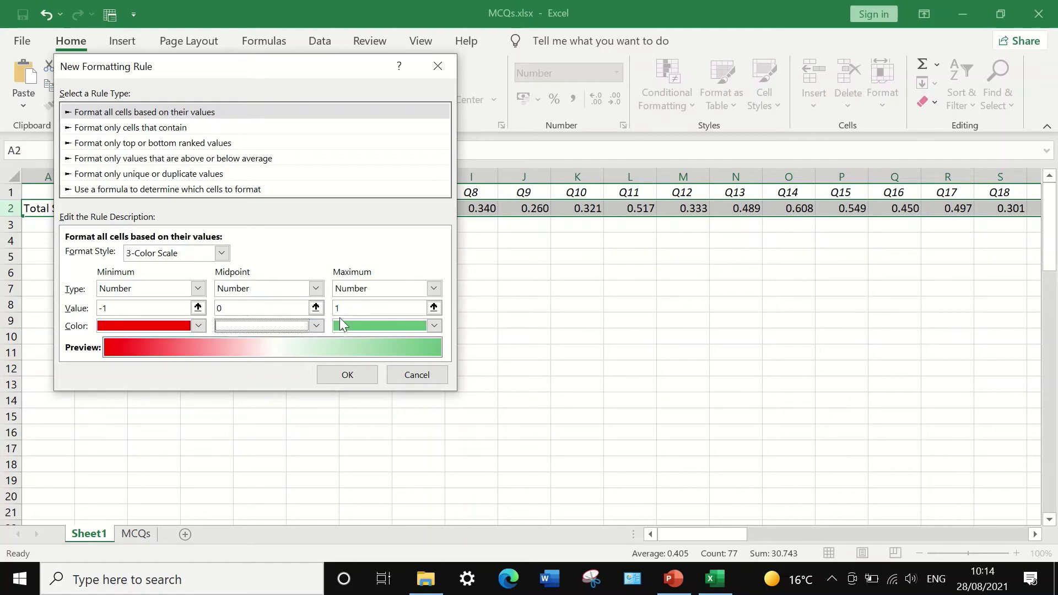
left_click(435, 326)
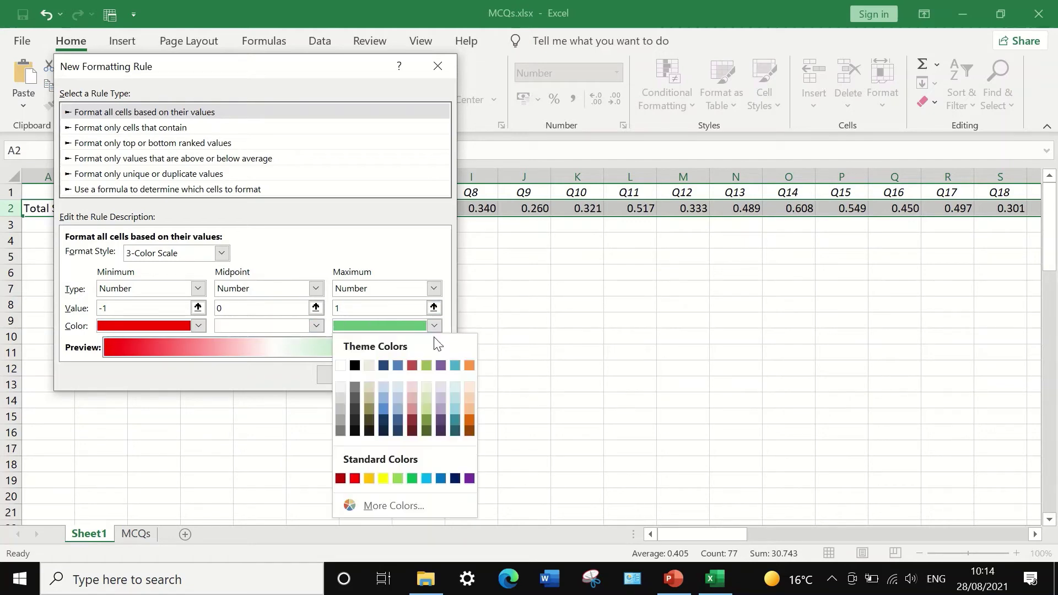
left_click(413, 478)
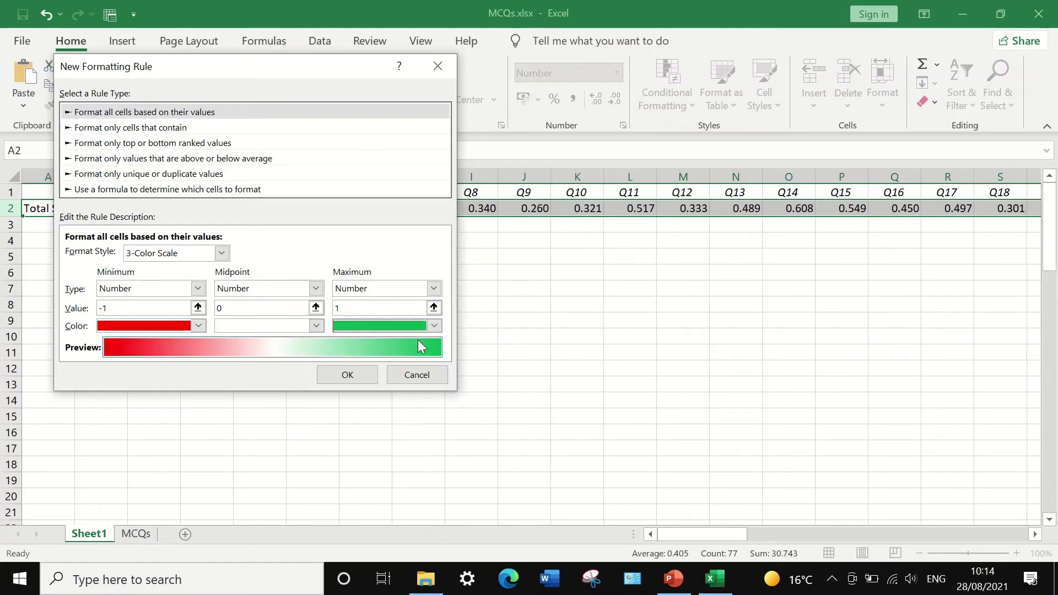
left_click(353, 372)
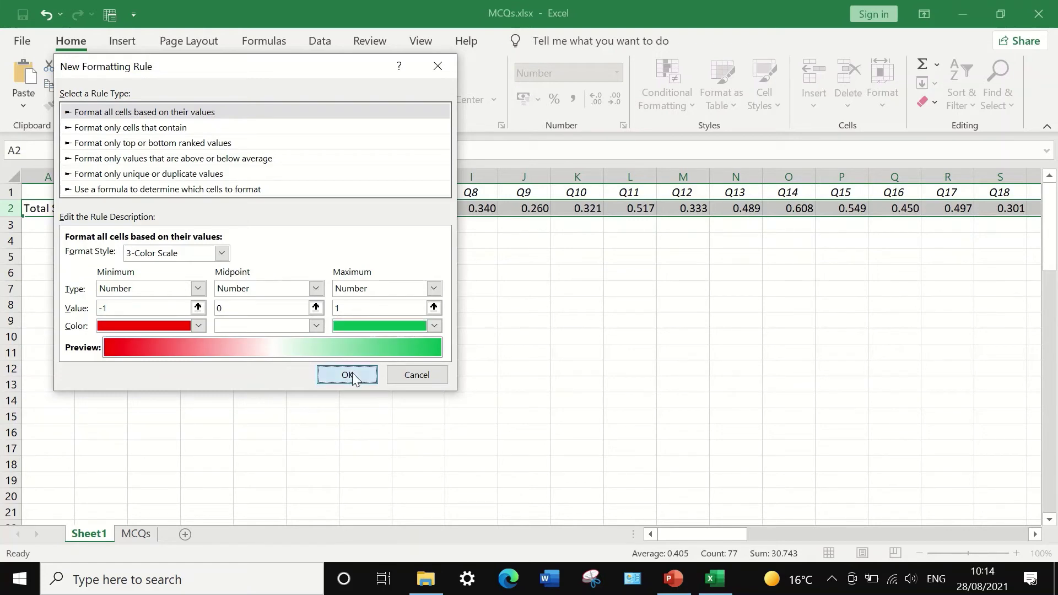
Step: Examine the color-coded correlations along the Total Score row, looking for weakly and negatively correlated questions
left_click_drag(716, 537, 263, 440)
left_click_drag(712, 534, 661, 515)
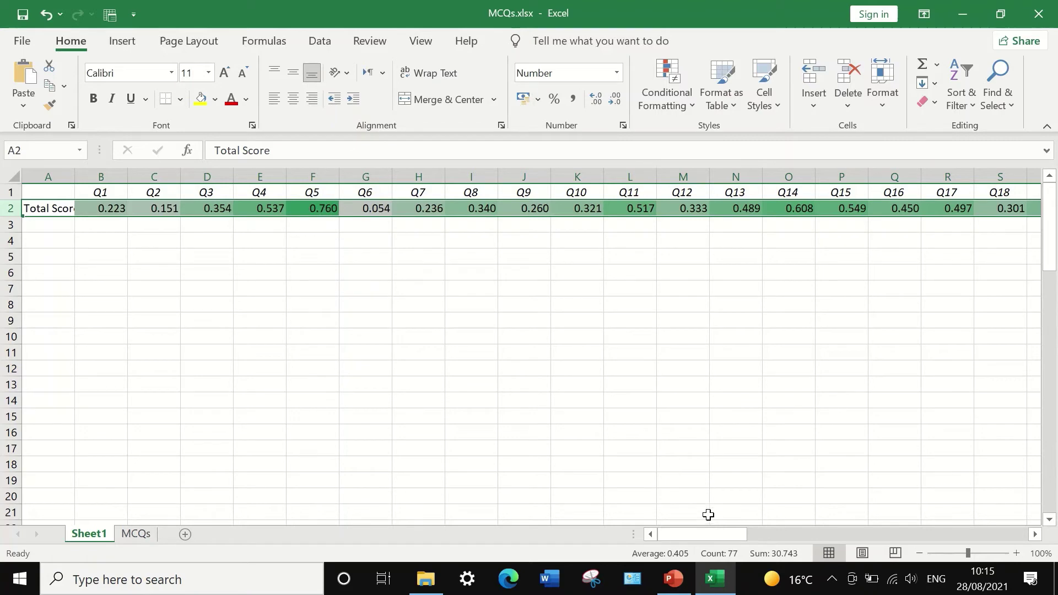
left_click_drag(715, 538, 786, 532)
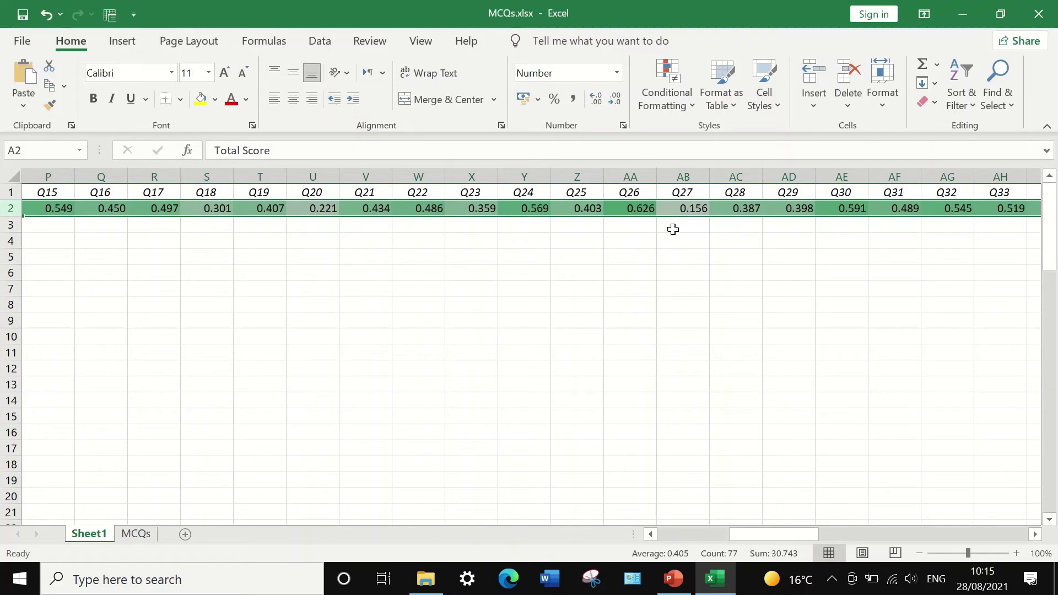
left_click_drag(802, 537, 676, 514)
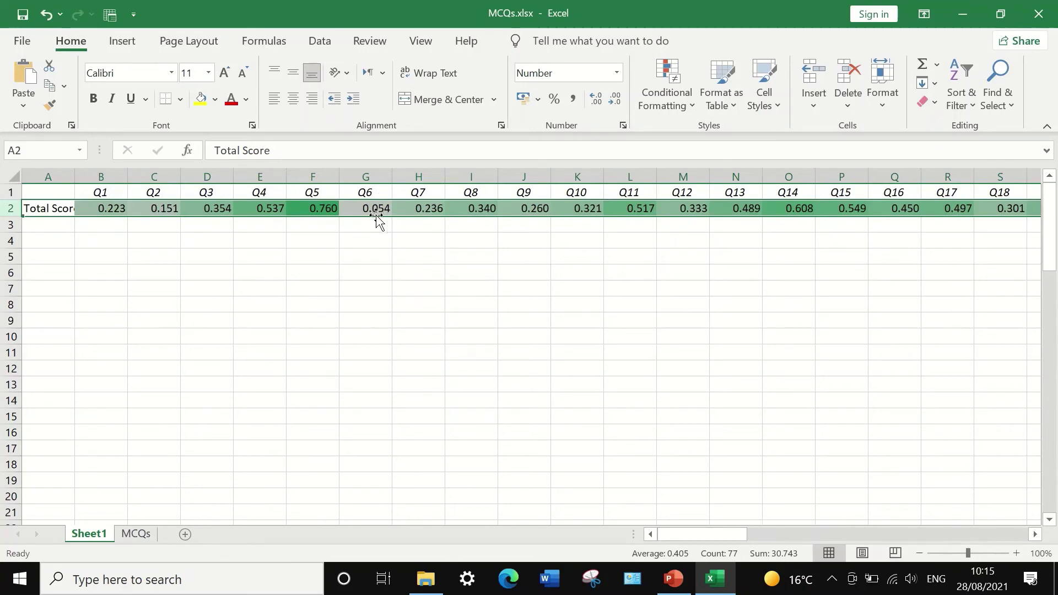
left_click_drag(703, 532, 888, 529)
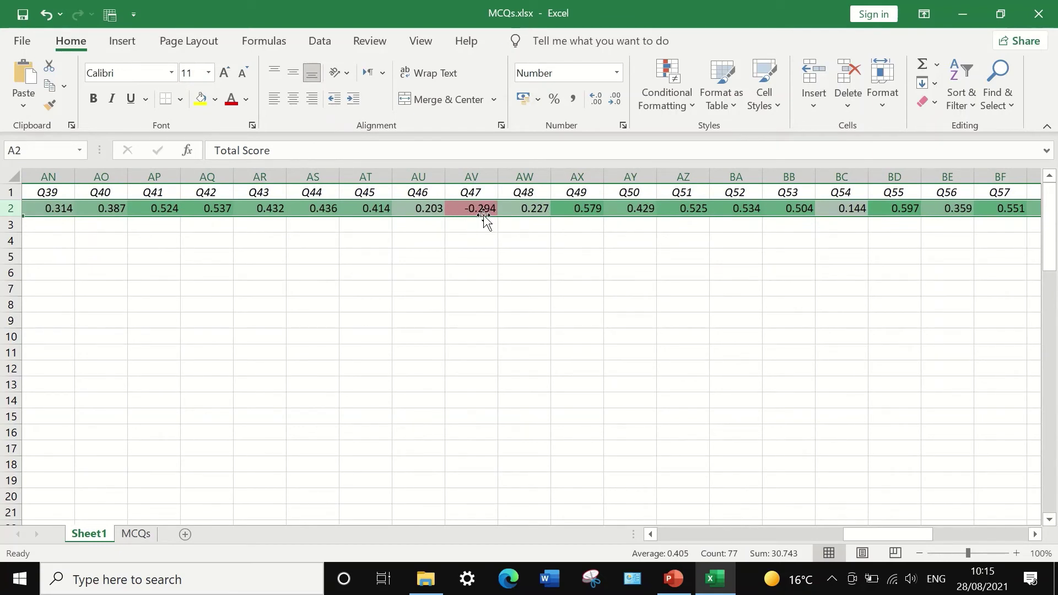
left_click_drag(872, 533, 686, 526)
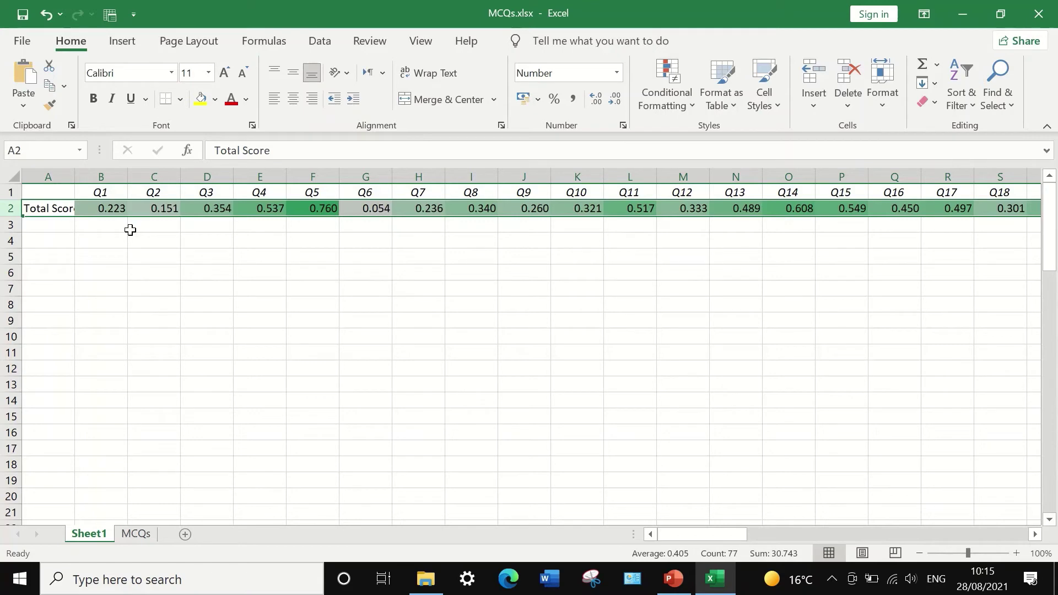
Step: Relabel the Total Score row in A2 as "Pt. Biserial" and make the label bold
left_click(54, 209)
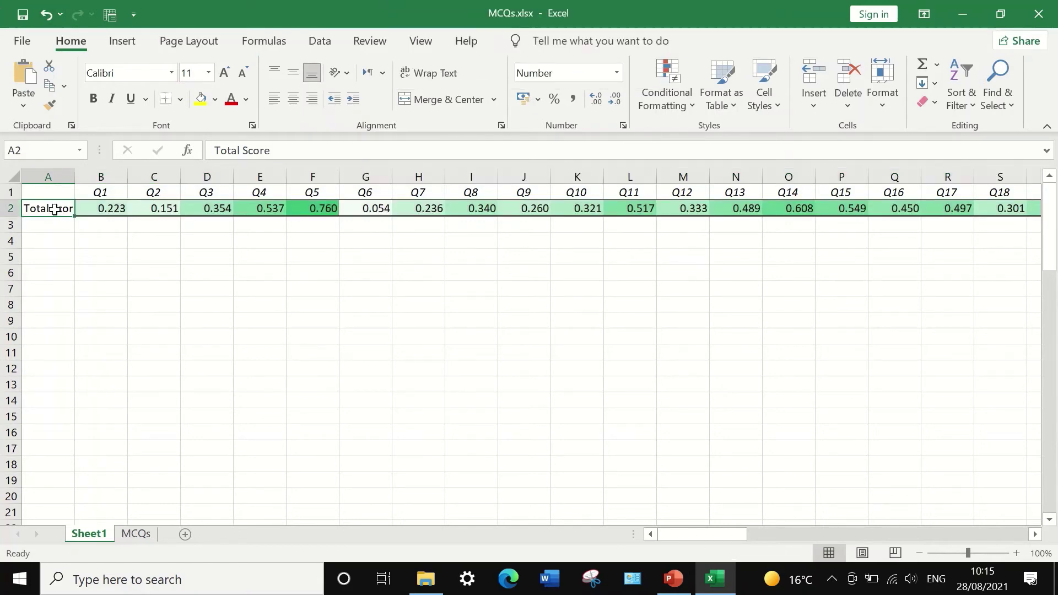
type("Pt")
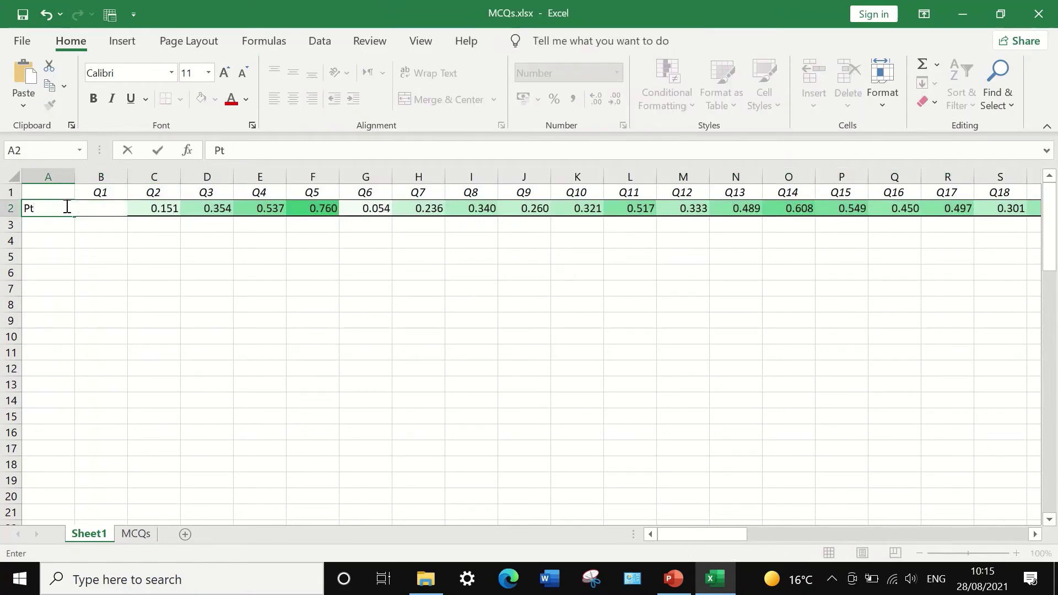
type(". Biserial")
left_click(47, 208)
left_click_drag(279, 152, 214, 151)
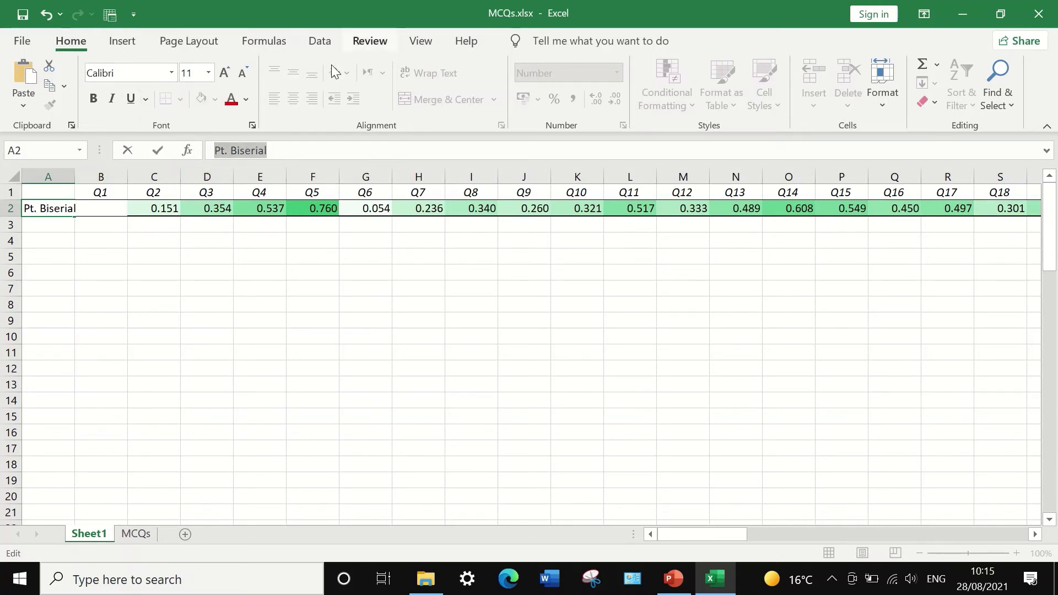
left_click(94, 98)
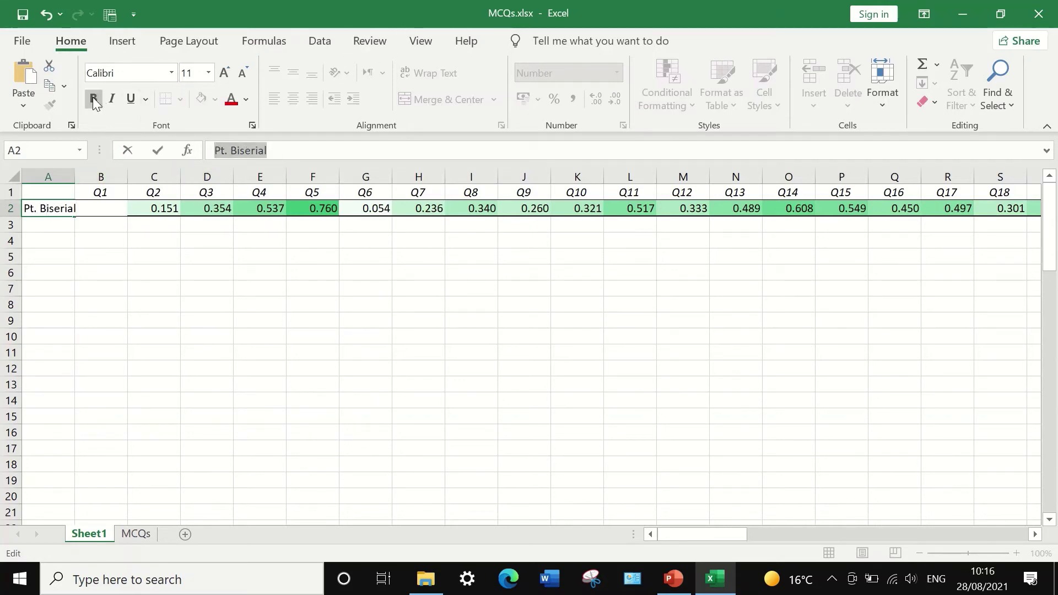
left_click(100, 259)
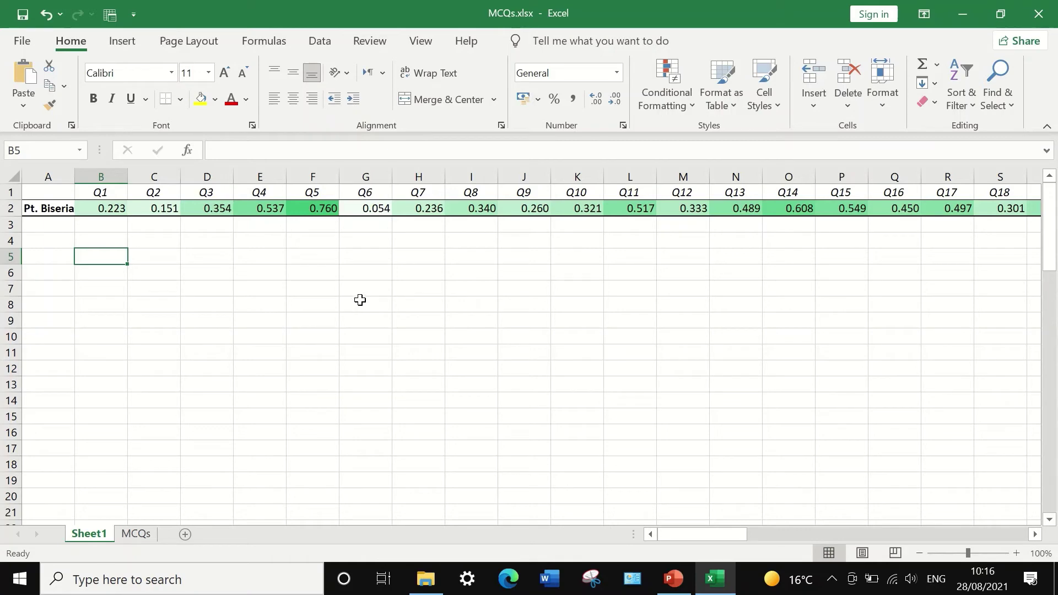
Step: Review the point-biserial values of Q6, Q47 and Q70 against the other questions in the row
left_click(375, 208)
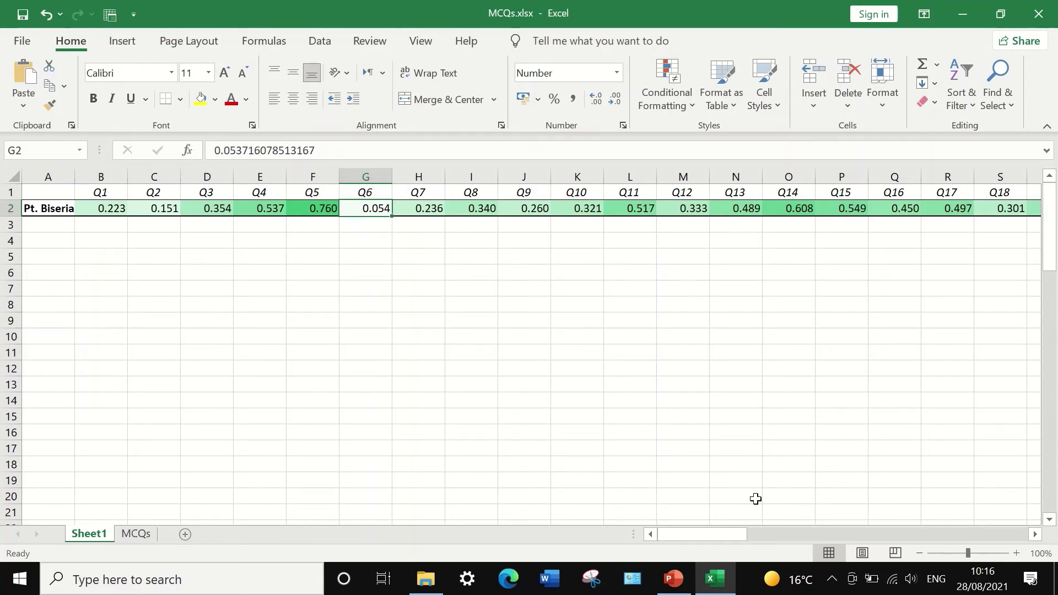
left_click_drag(714, 532, 881, 516)
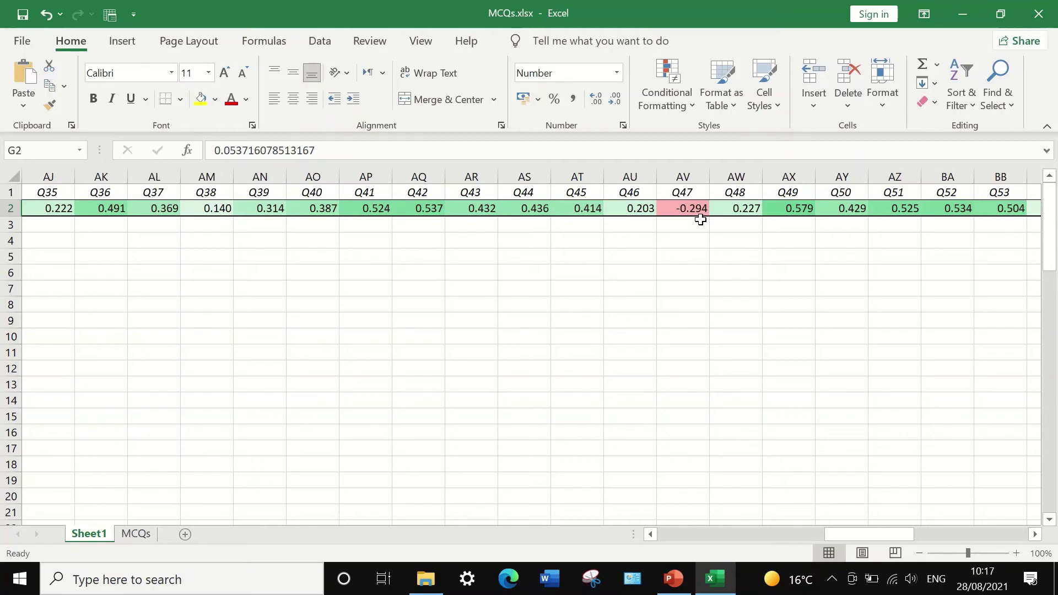
left_click_drag(883, 537, 961, 522)
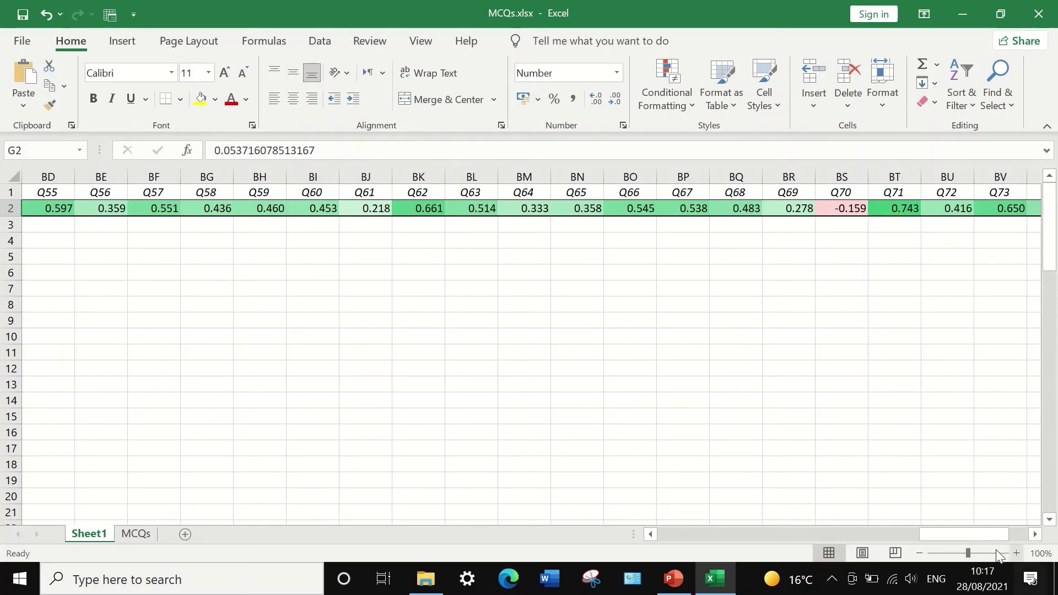
left_click_drag(962, 533, 863, 528)
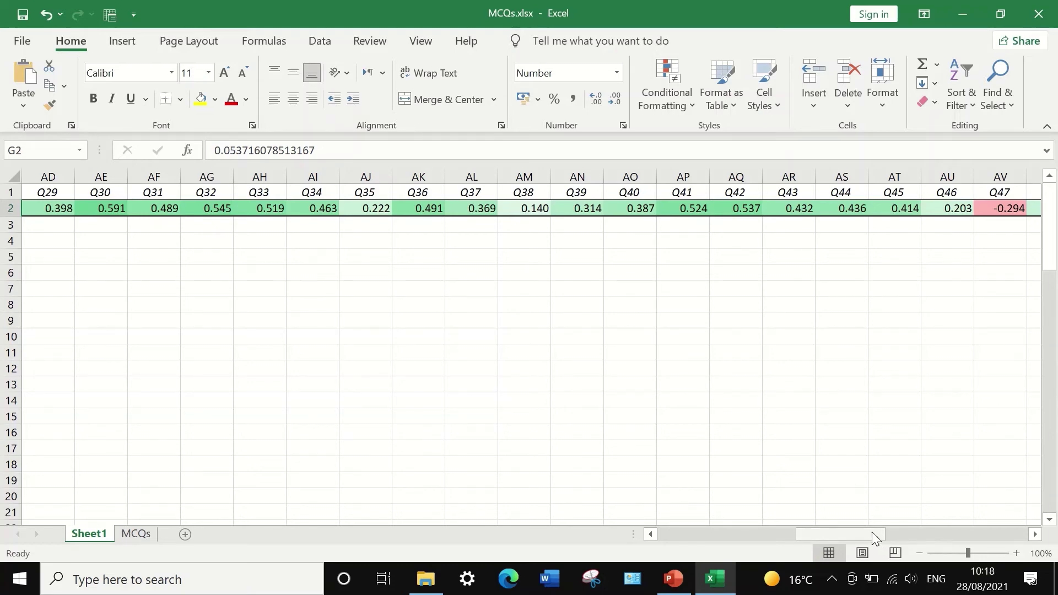
left_click_drag(872, 531, 662, 534)
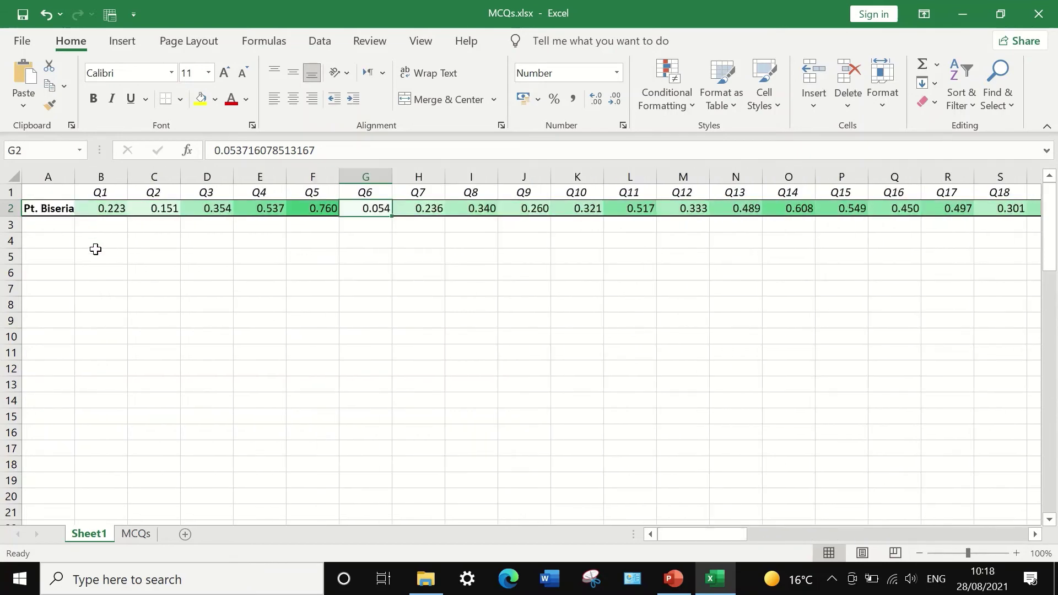
left_click(95, 255)
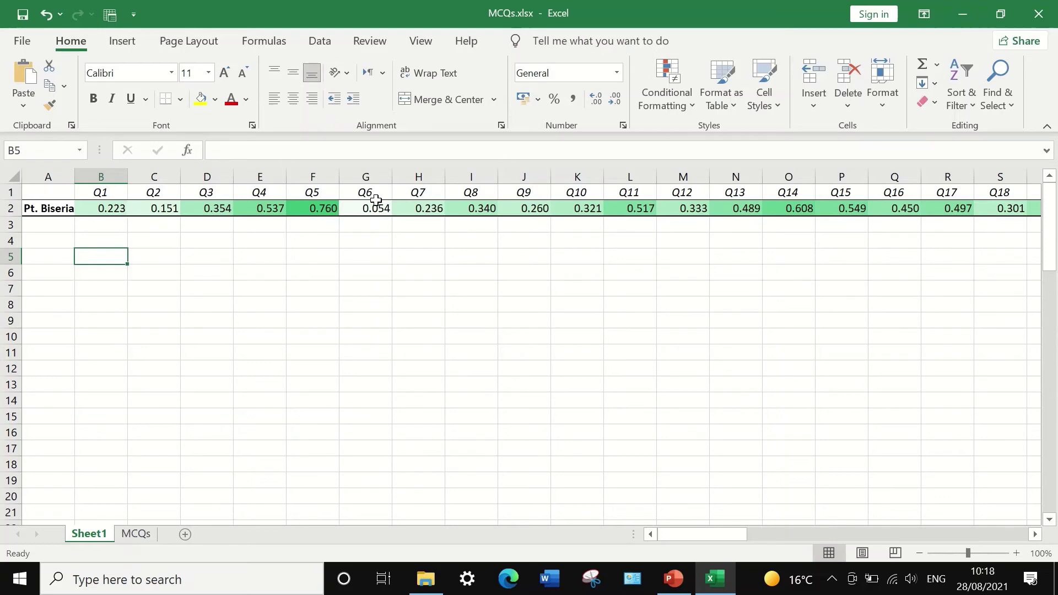
left_click(318, 226)
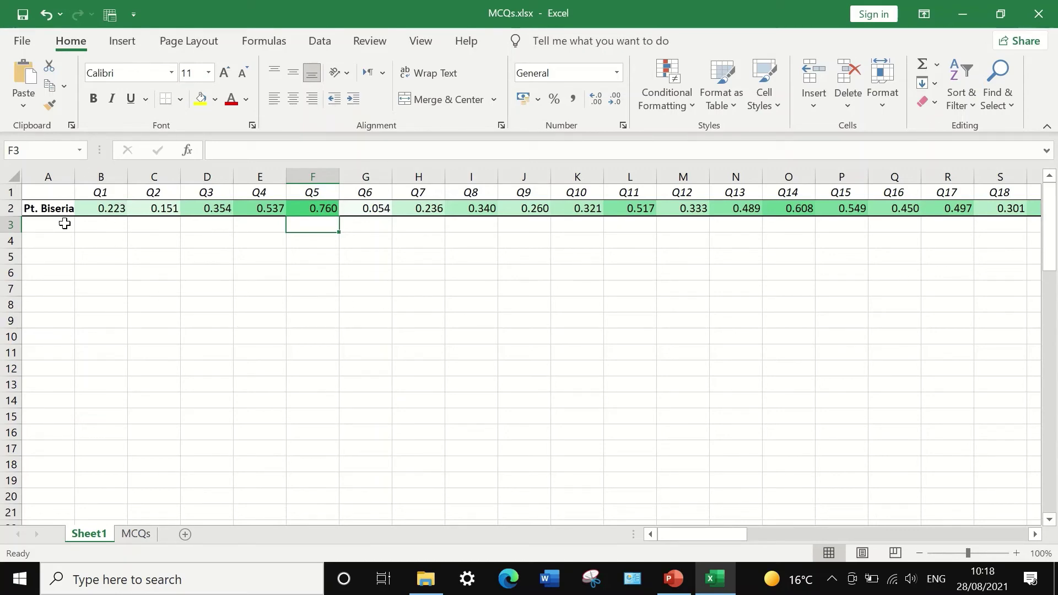
Step: Look through the students' 0/1 answers on the MCQs sheet and return to Sheet1
left_click(133, 535)
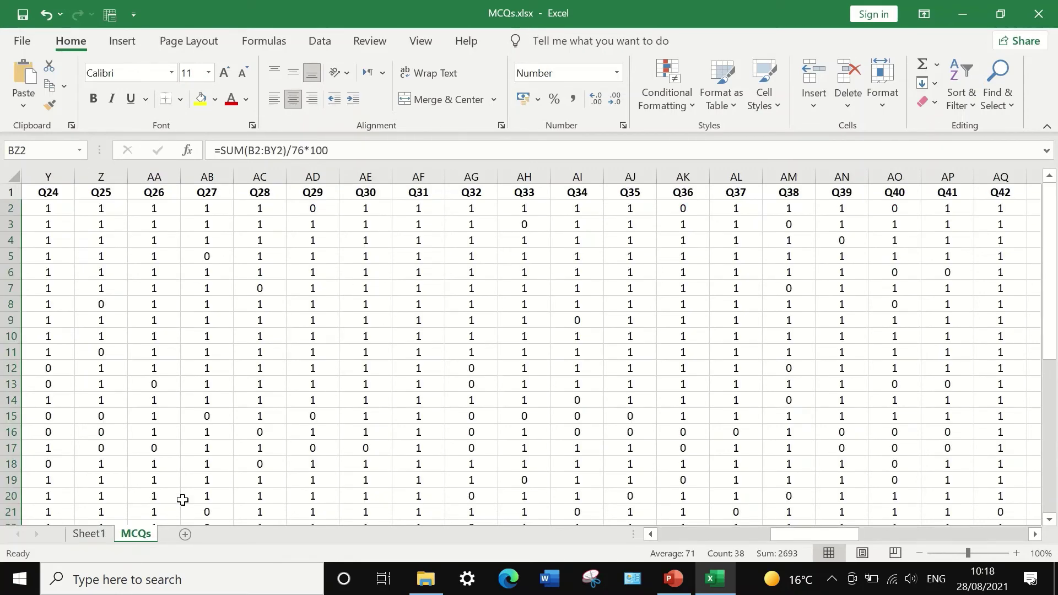
scroll(215, 416, "down", 6)
scroll(215, 417, "down", 5)
scroll(214, 416, "up", 5)
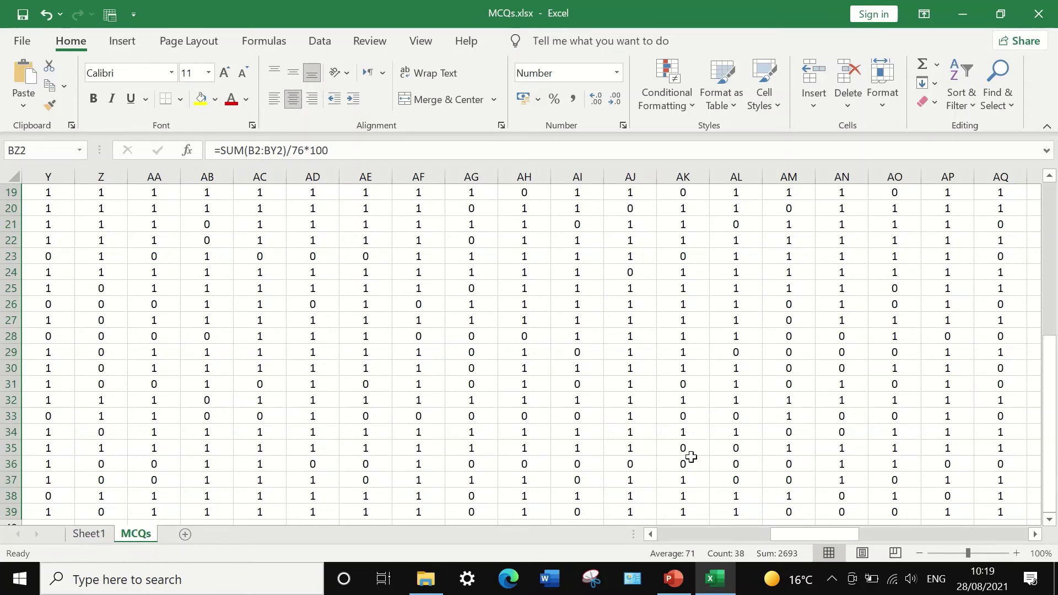
scroll(435, 261, "up", 6)
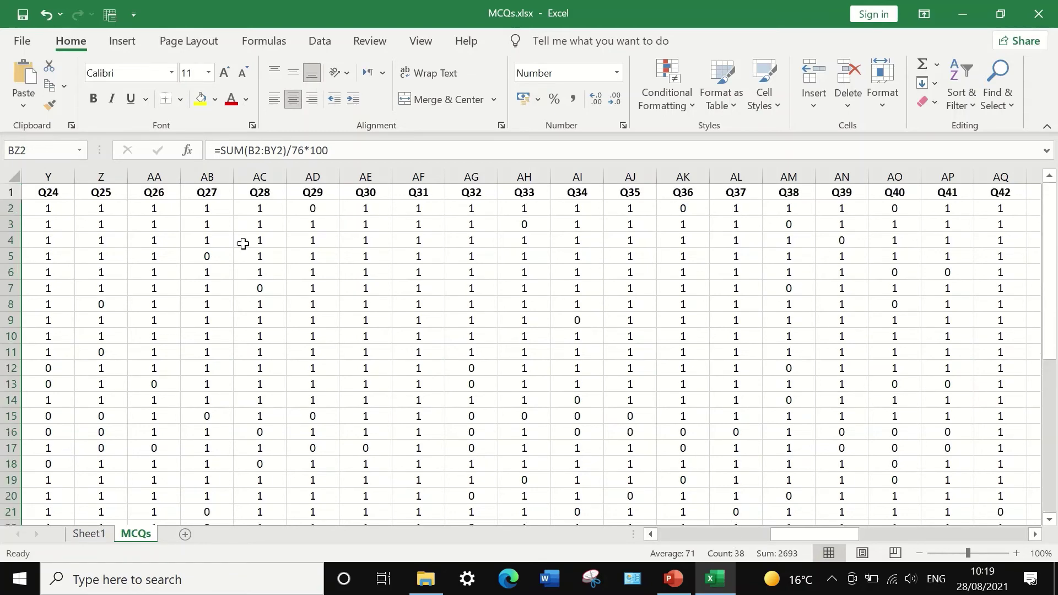
left_click_drag(825, 533, 670, 531)
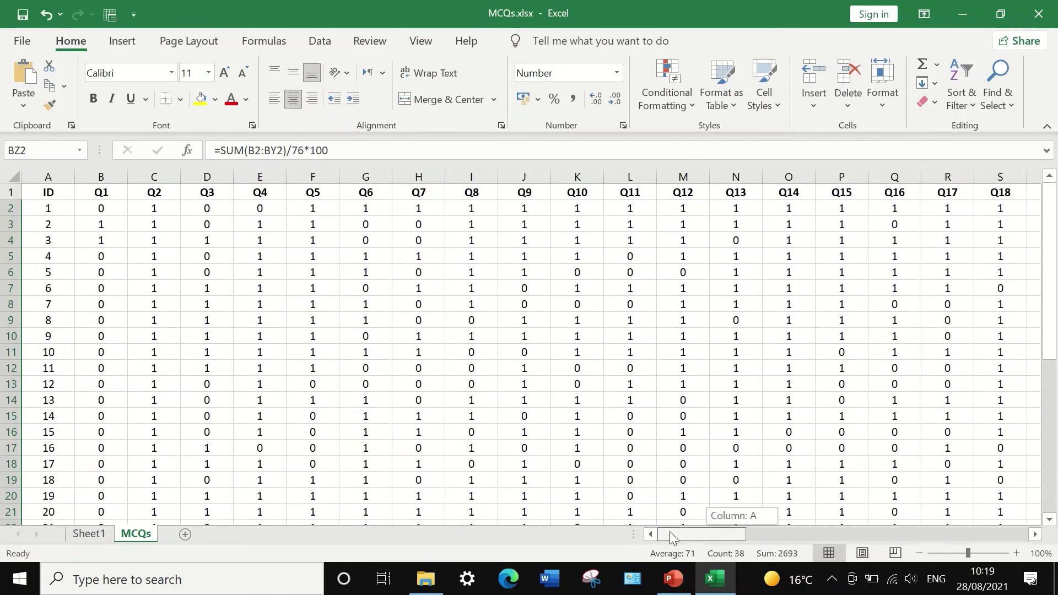
left_click(96, 533)
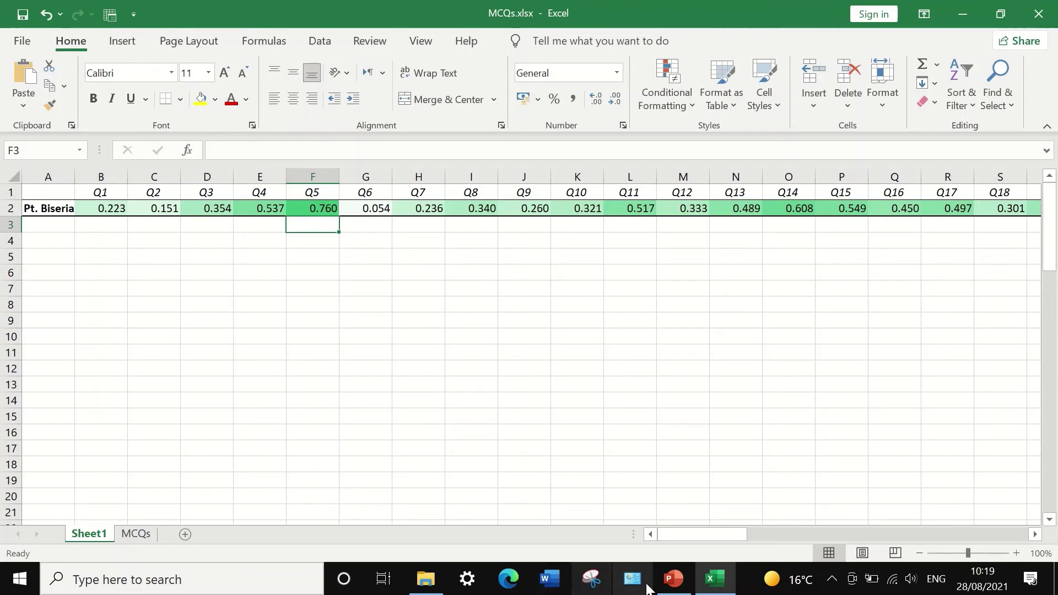
Step: Open the Regression analysis tool on the MCQs sheet and reposition its dialog
mouse_move(723, 590)
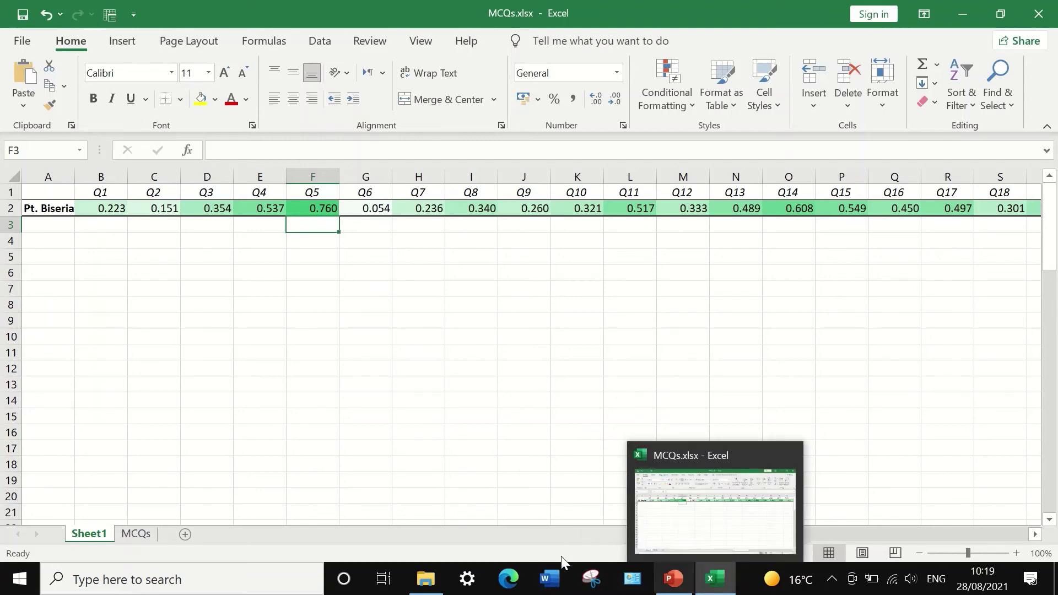
left_click(128, 537)
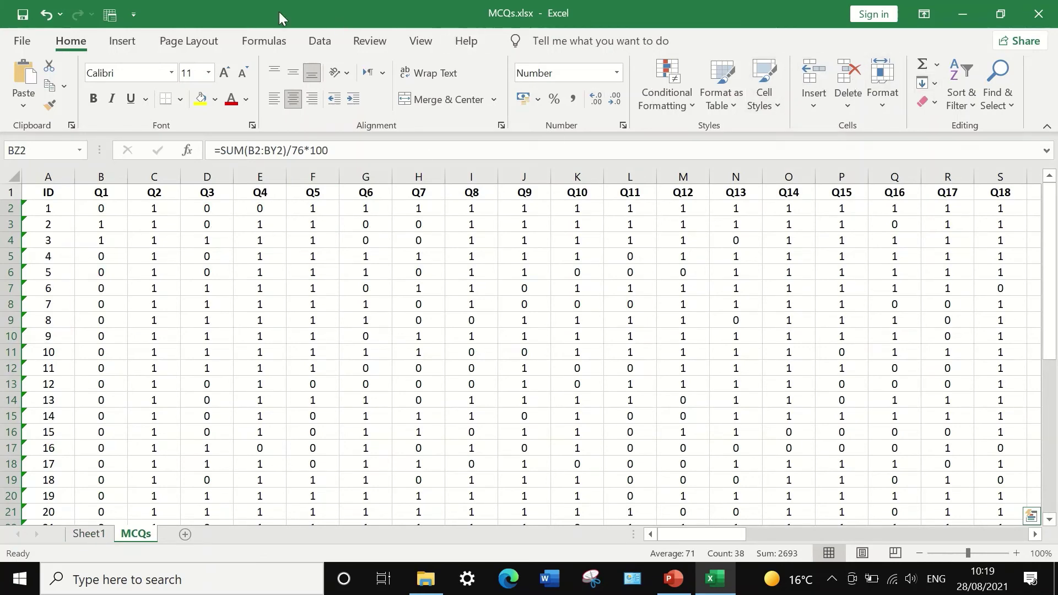
left_click(319, 42)
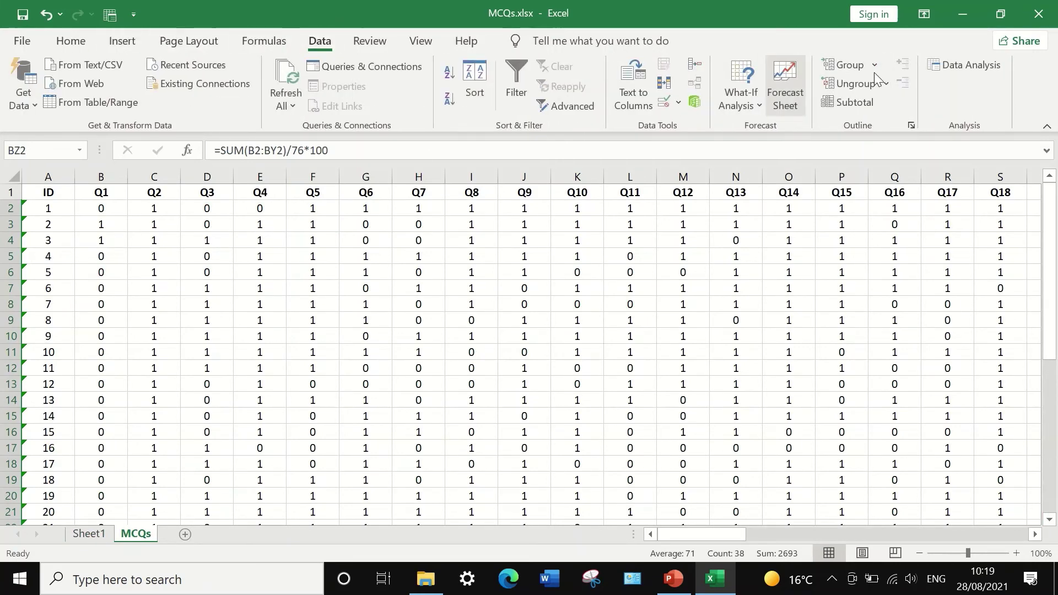
left_click(964, 64)
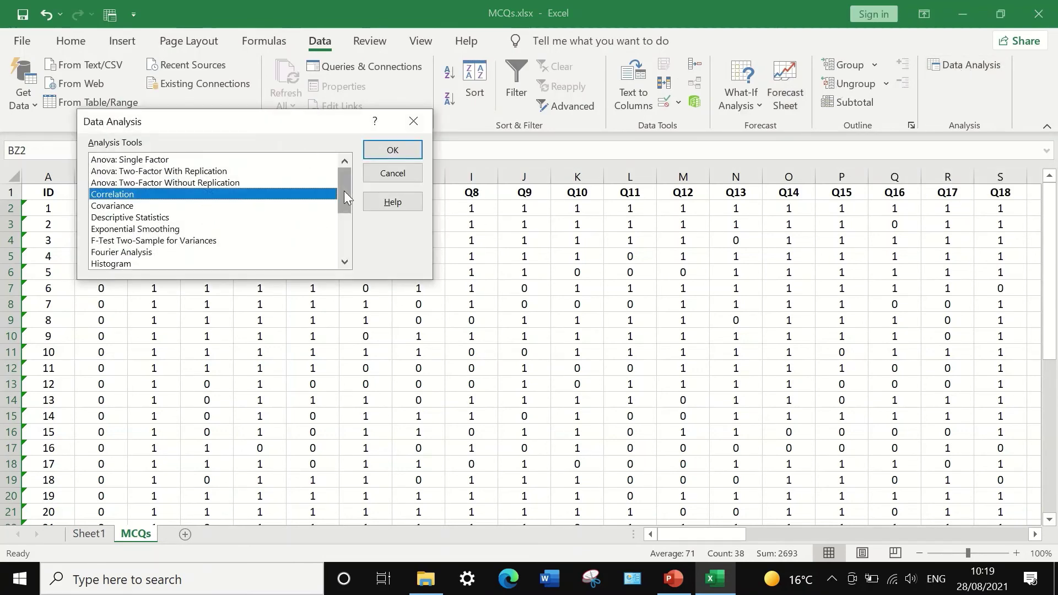
left_click_drag(344, 193, 339, 214)
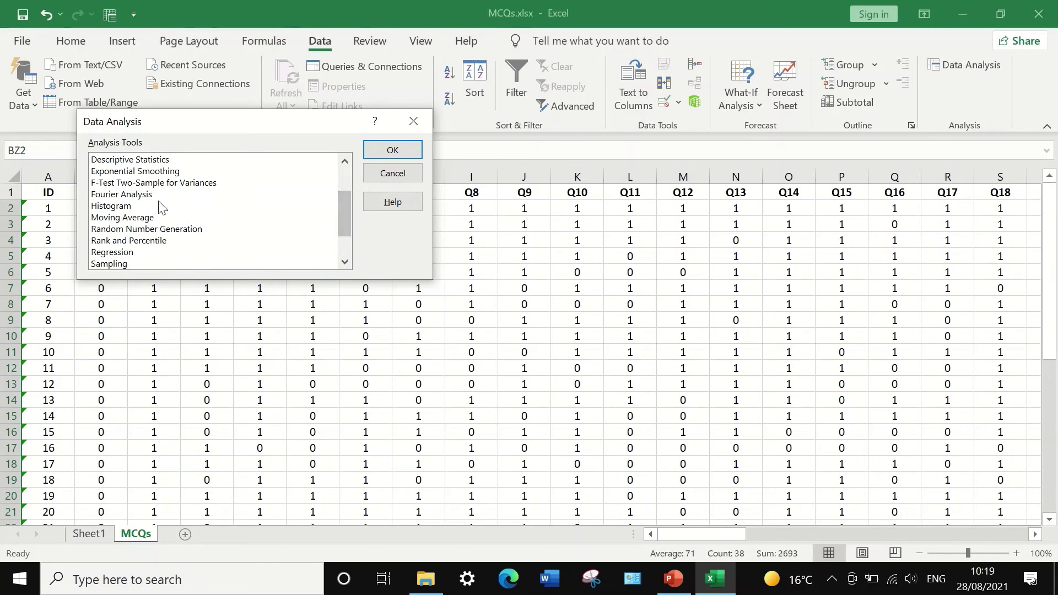
scroll(144, 236, "down", 1)
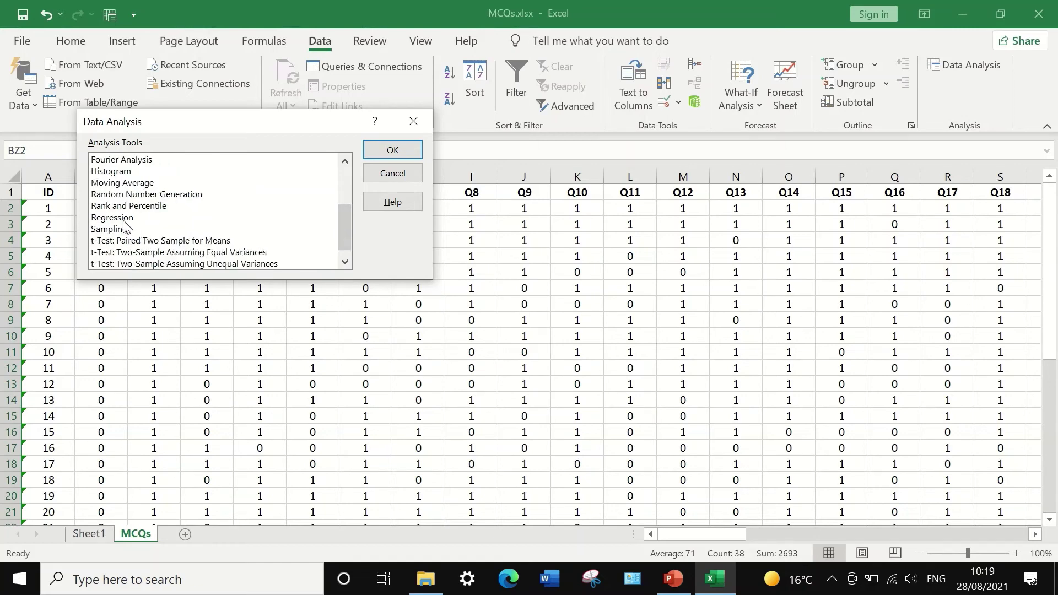
left_click(118, 218)
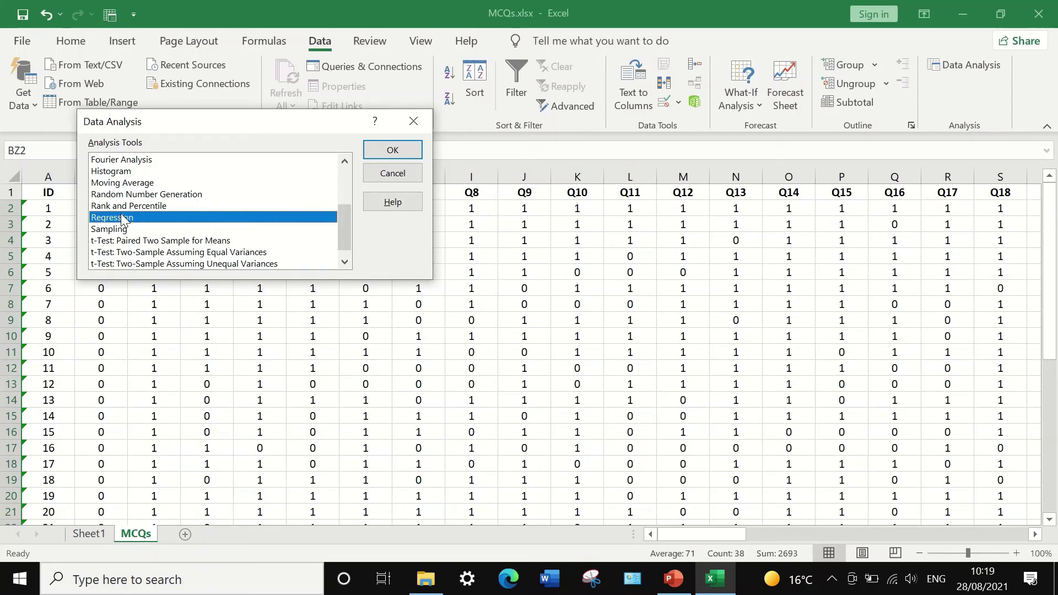
left_click(380, 150)
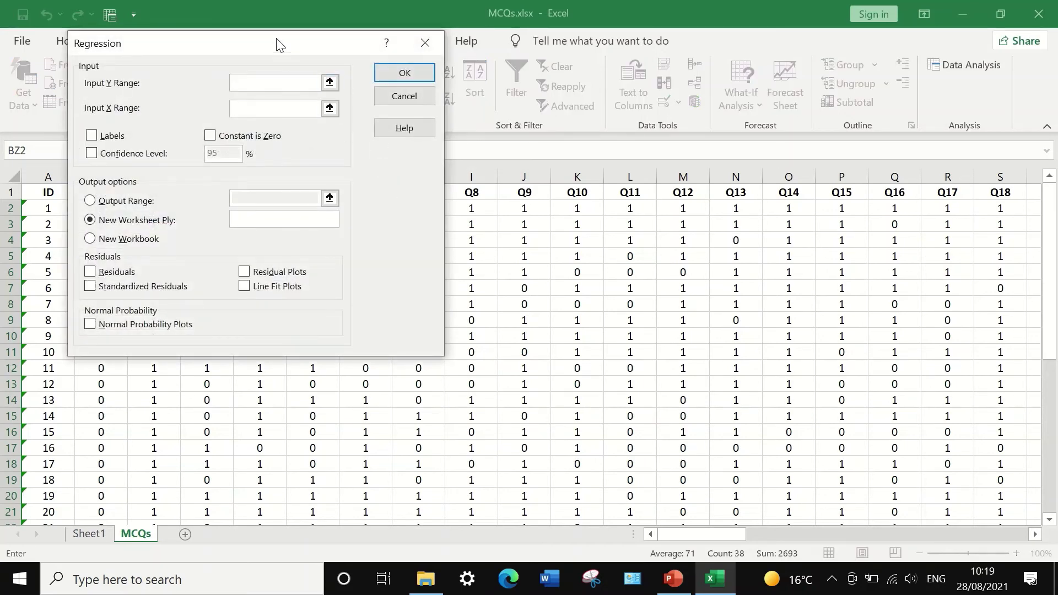
left_click_drag(277, 44, 332, 47)
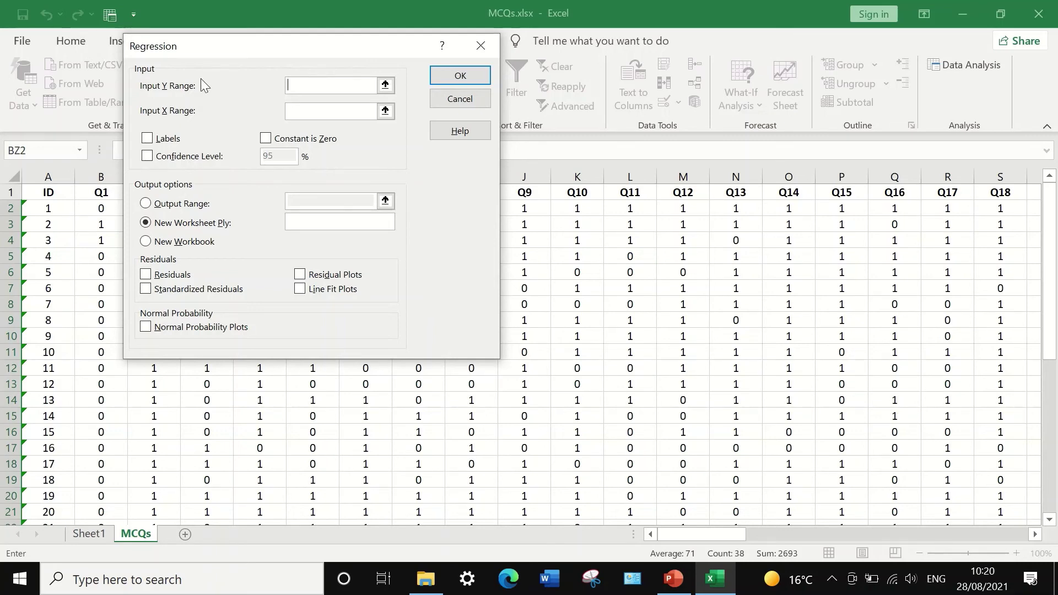
Step: Set the regression's Input Y Range to the Total Score column including its header, $BZ$1:$BZ$39
left_click(386, 85)
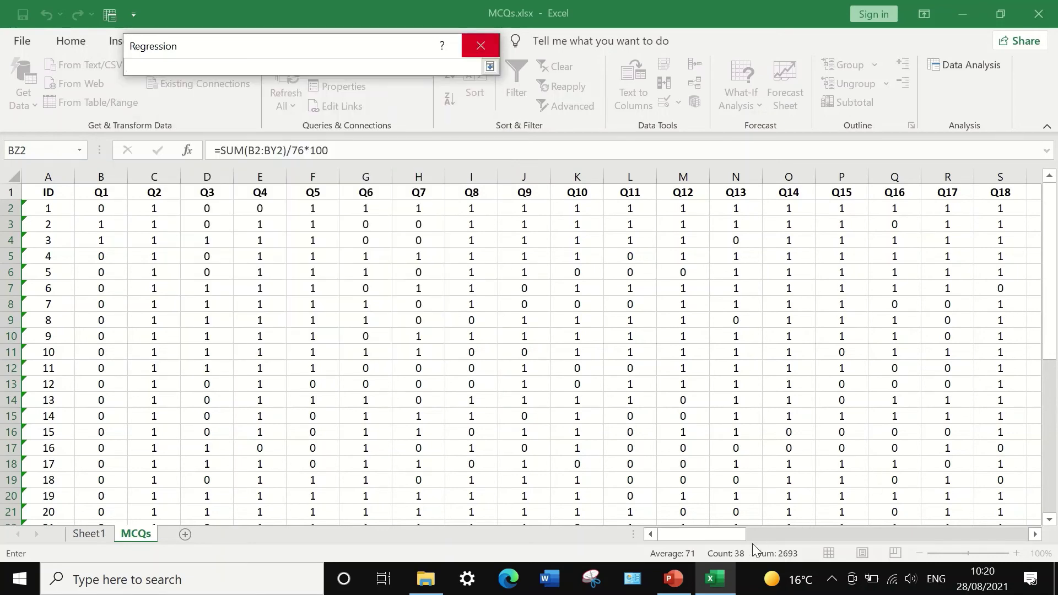
left_click_drag(700, 538, 1012, 509)
scroll(982, 293, "down", 4)
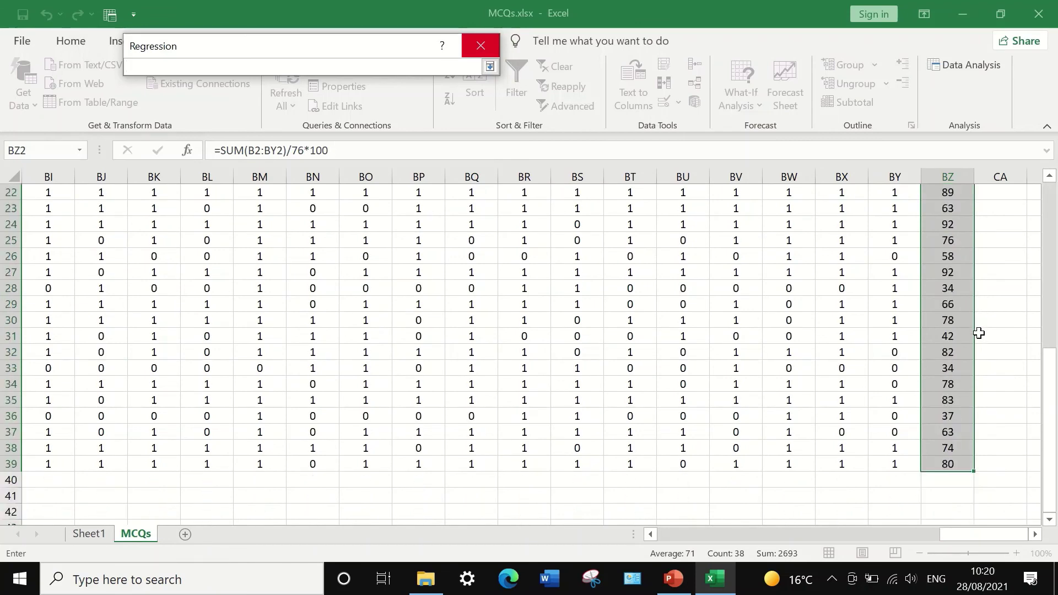
scroll(979, 323, "up", 4)
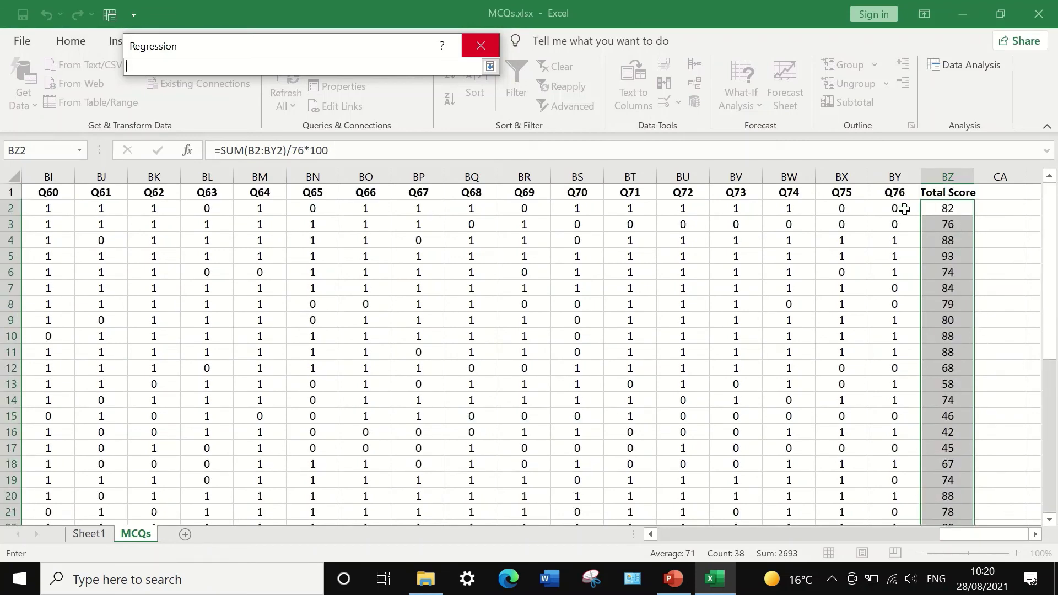
left_click(489, 66)
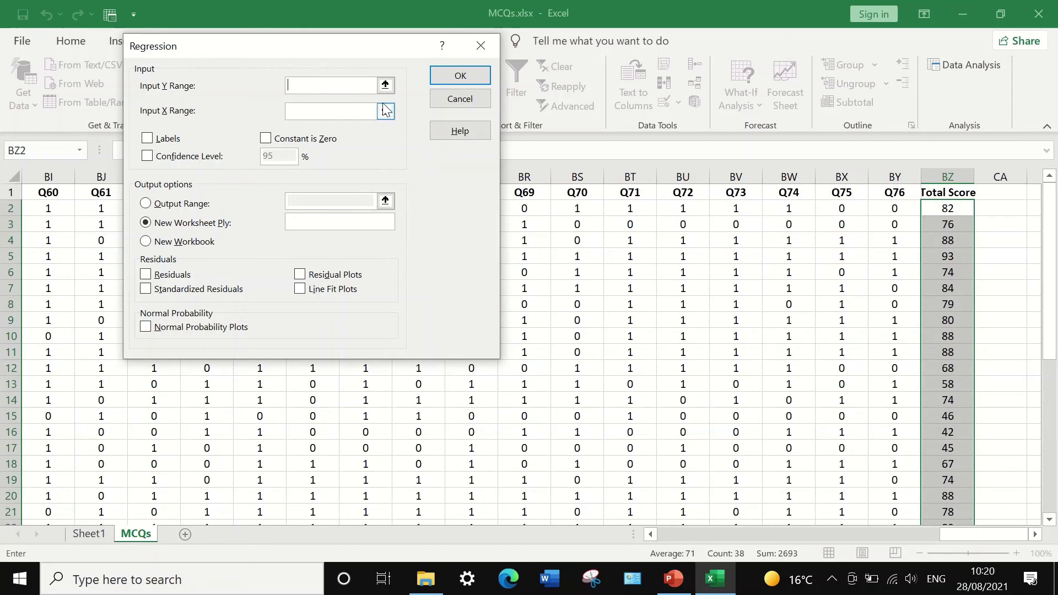
left_click(385, 85)
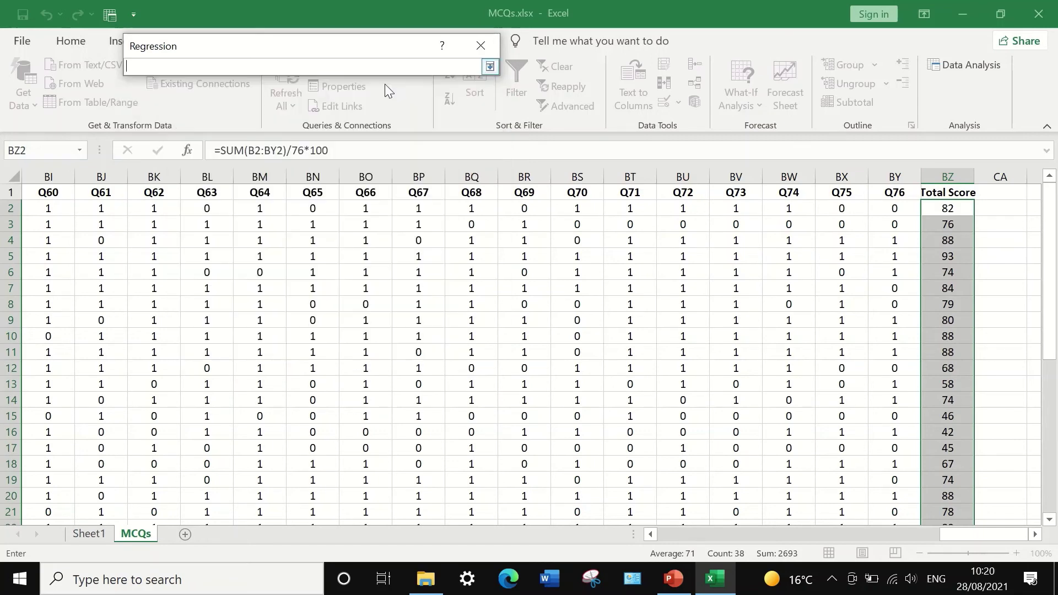
left_click(944, 189)
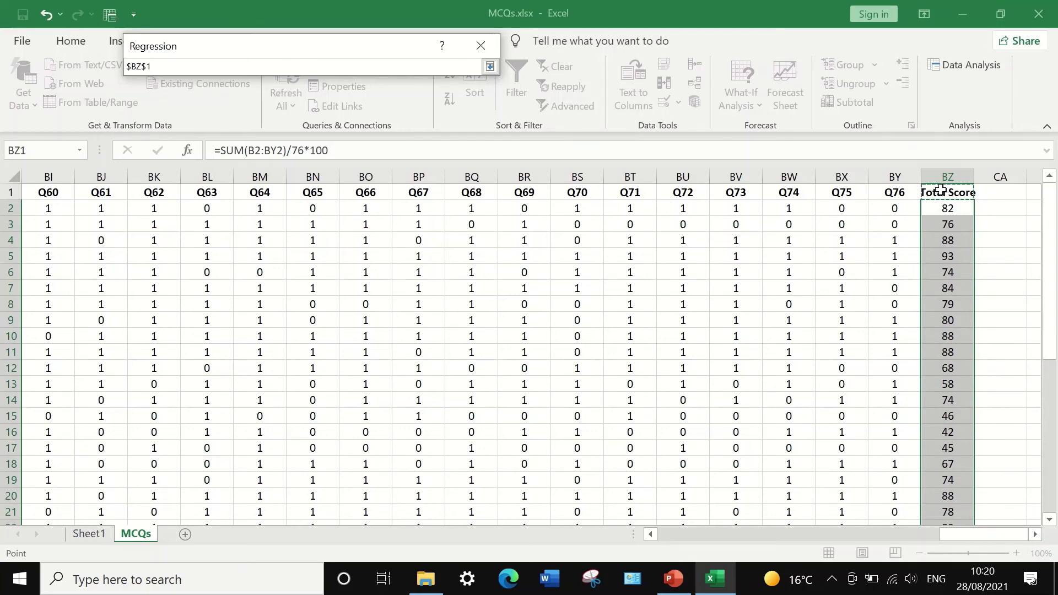
key("ctrl+shift+Down")
scroll(1013, 392, "down", 2)
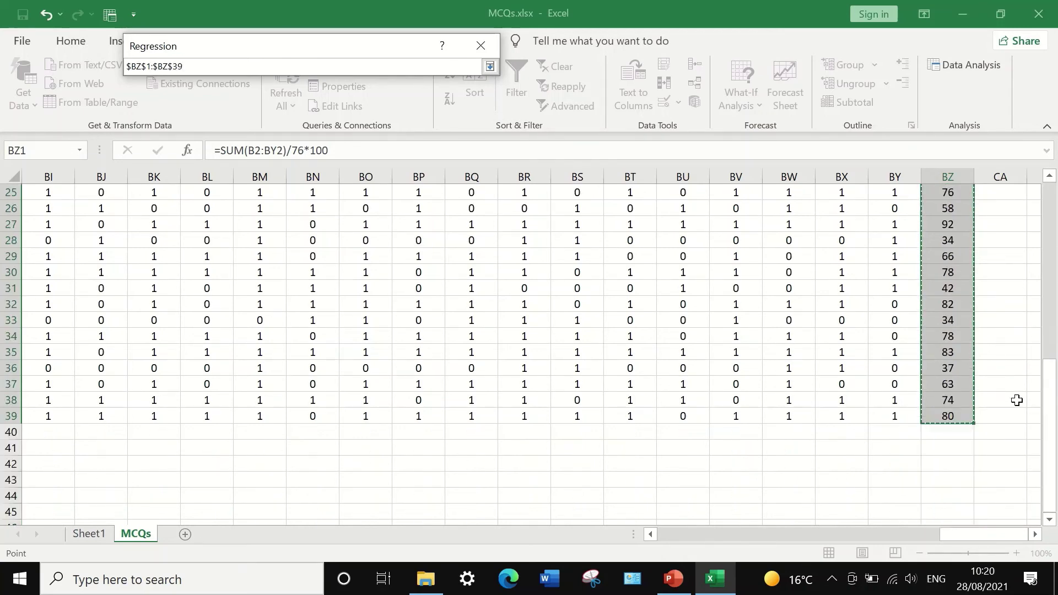
scroll(1015, 395, "up", 8)
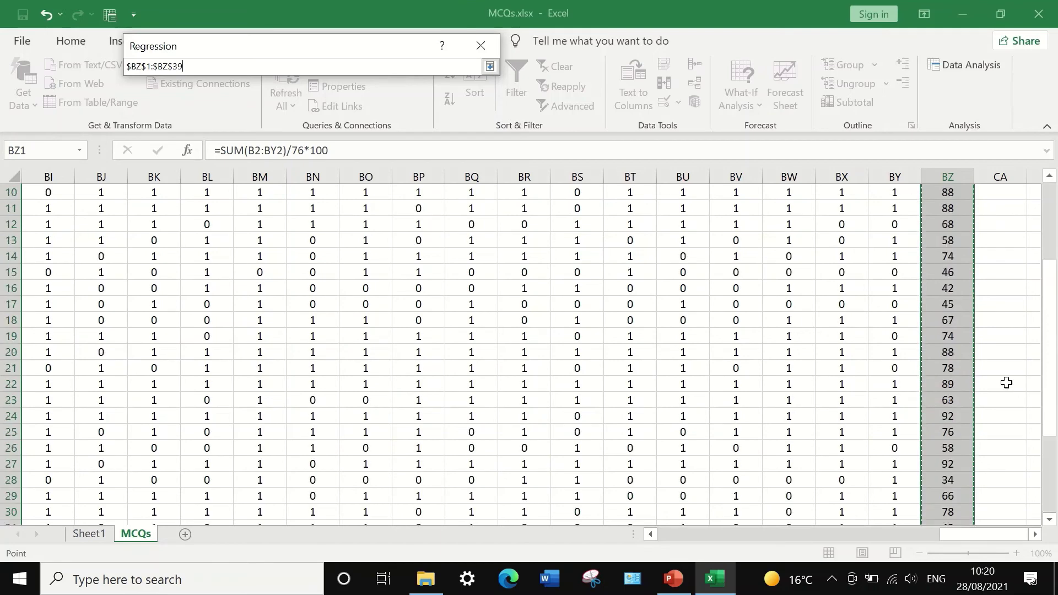
left_click(490, 66)
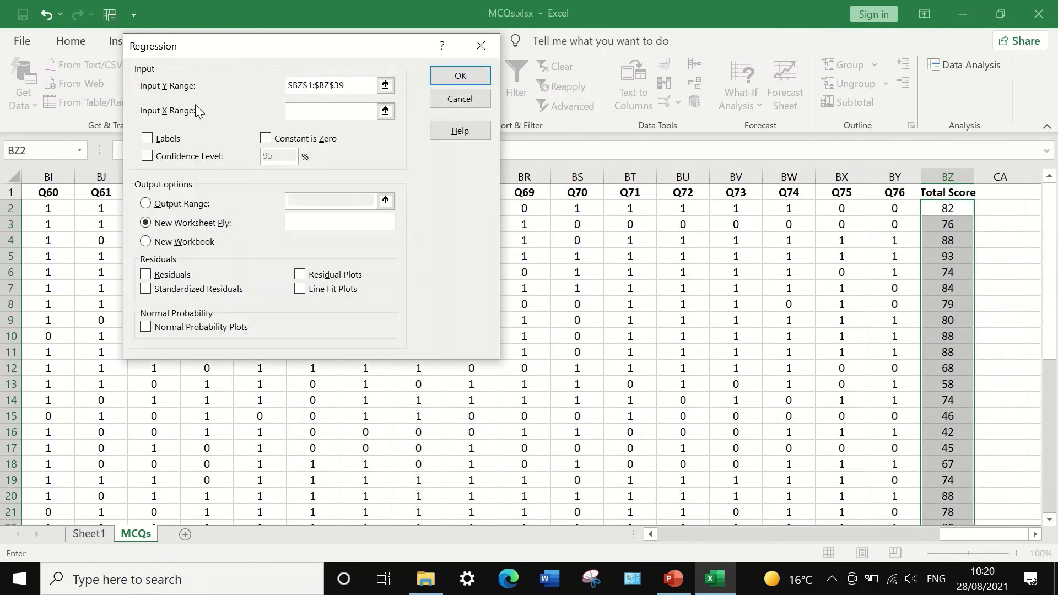
Step: Set the regression's Input X Range to the Q5 column including its header, $F$1:$F$39
left_click(386, 110)
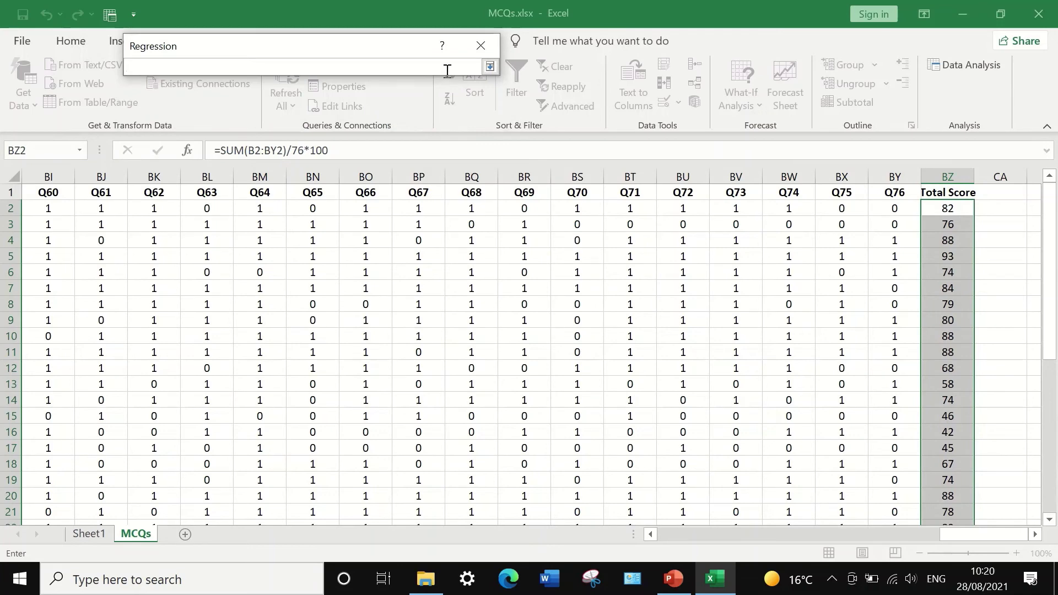
left_click(490, 66)
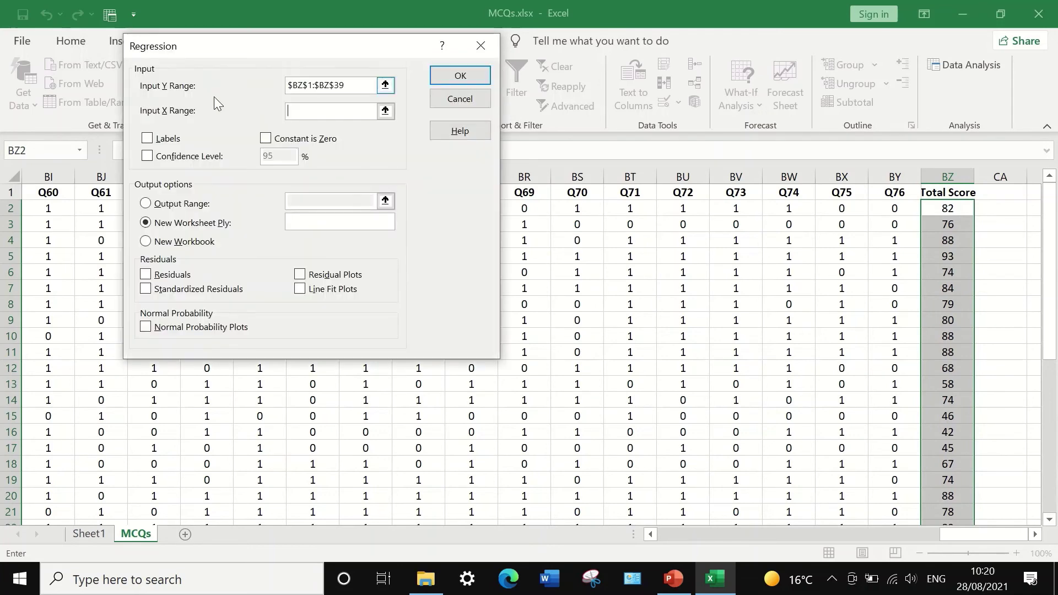
left_click(385, 111)
left_click_drag(969, 534, 674, 534)
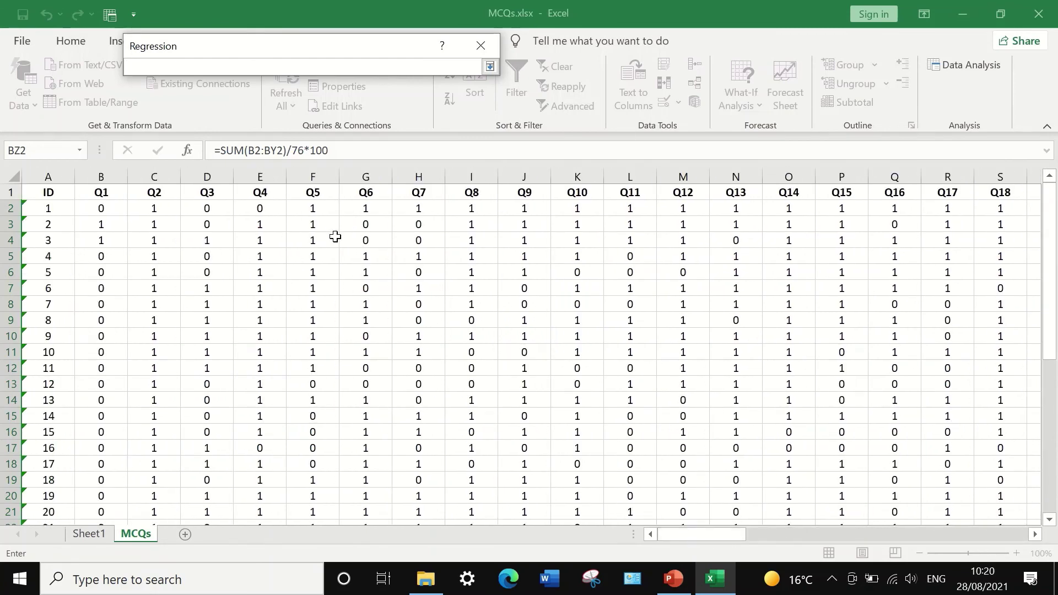
left_click(313, 191)
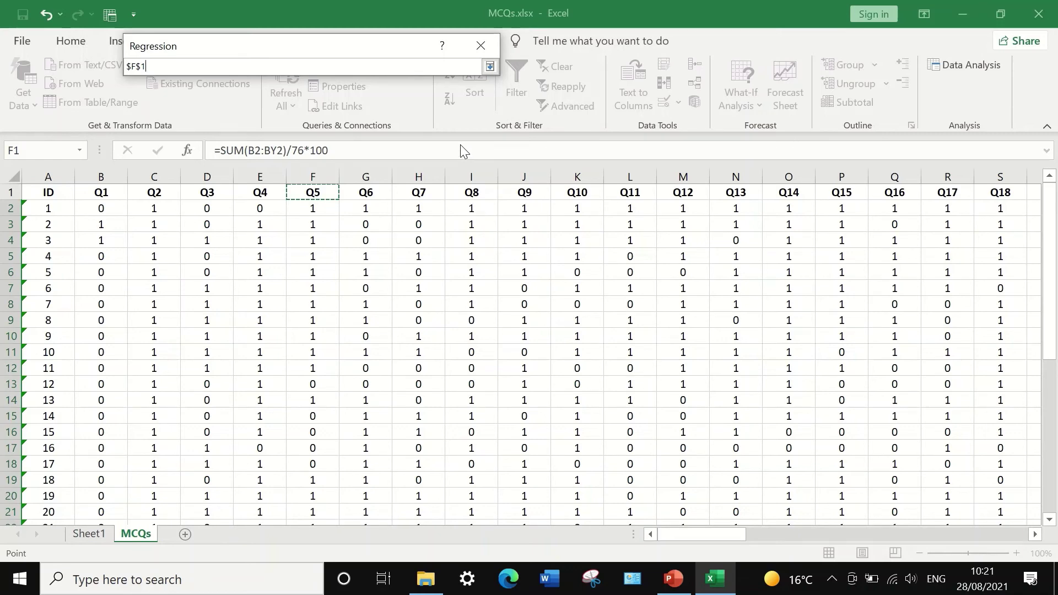
key("ctrl+shift+Down")
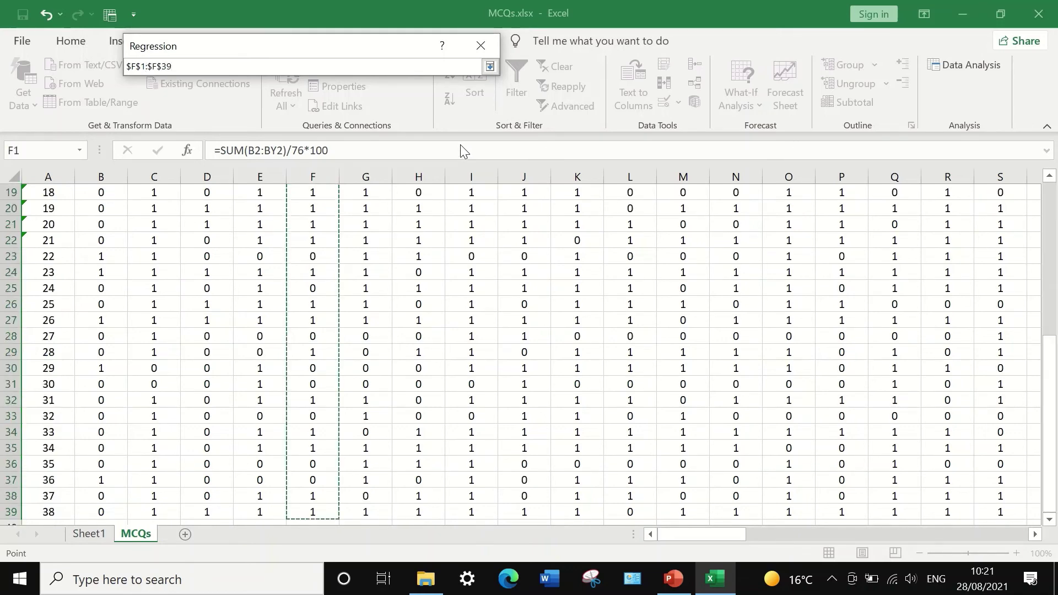
left_click(494, 68)
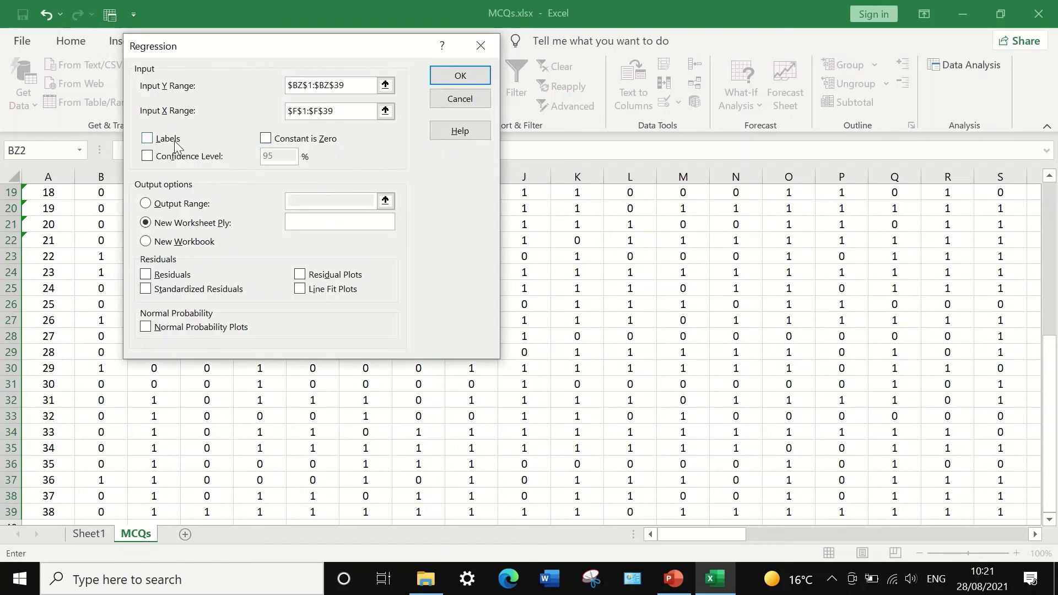
Step: Check on the sheet that the Input X Range covers the whole Q5 column, keeping the reference $F$1:$F$39
left_click_drag(285, 52, 520, 63)
left_click(611, 126)
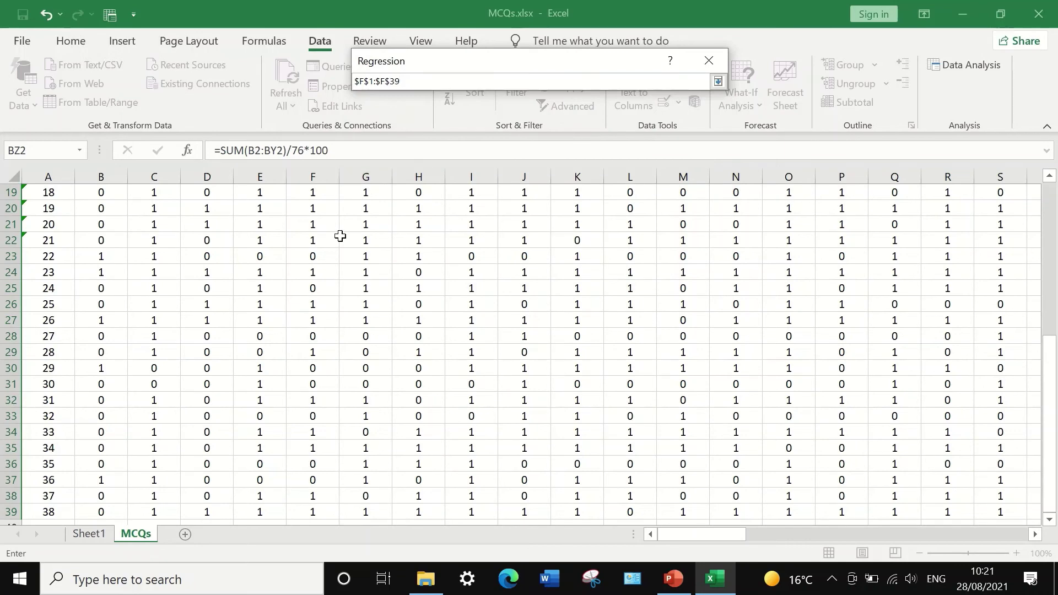
scroll(347, 229, "up", 6)
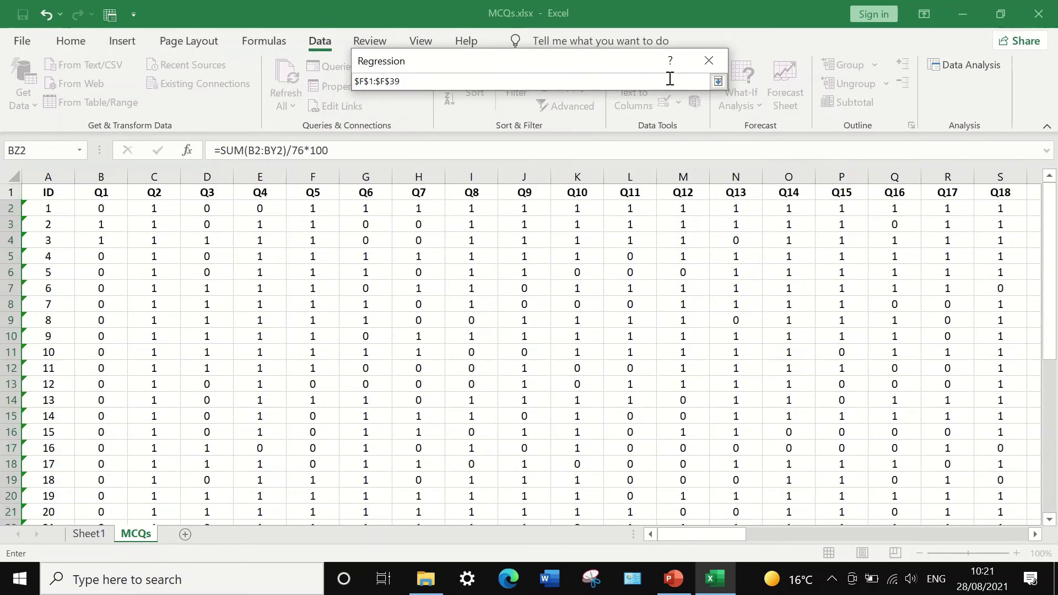
left_click(718, 81)
left_click(613, 127)
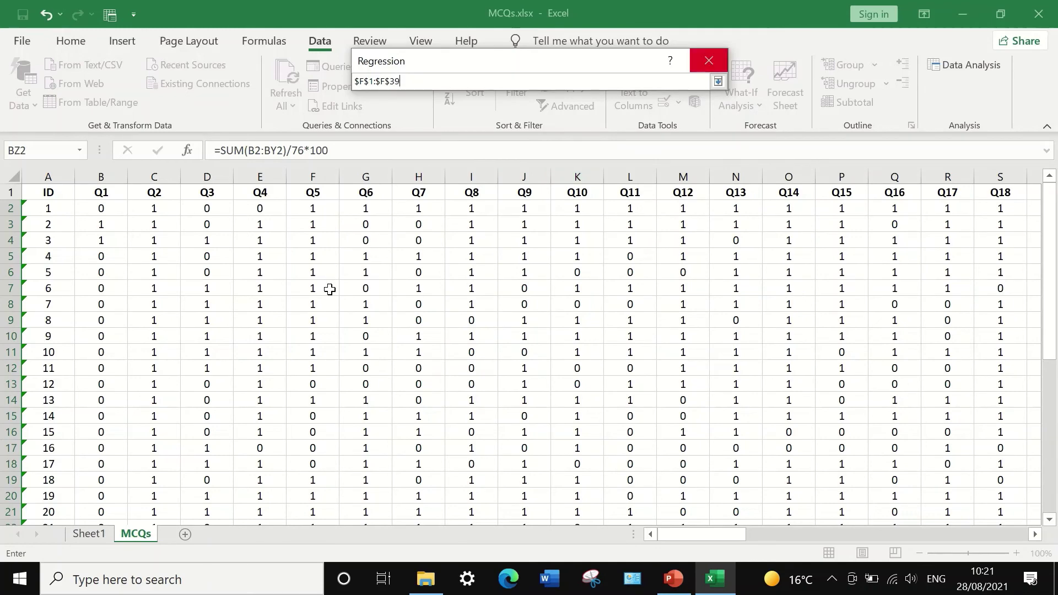
left_click(323, 191)
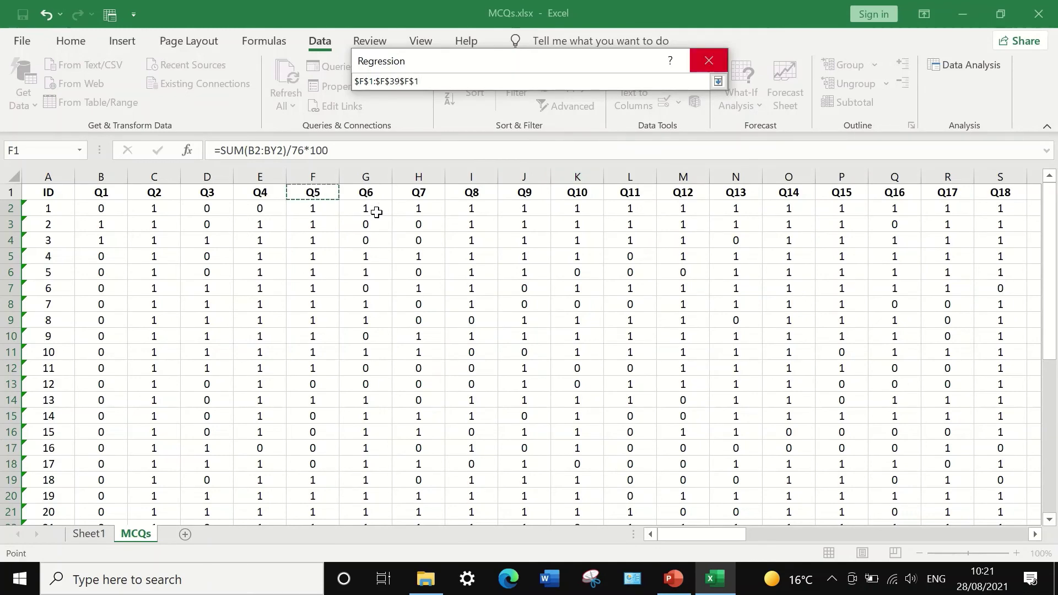
key("BackSpace")
key("BackSpace")
key("BackSpace")
key("BackSpace")
scroll(375, 213, "down", 6)
scroll(329, 339, "up", 5)
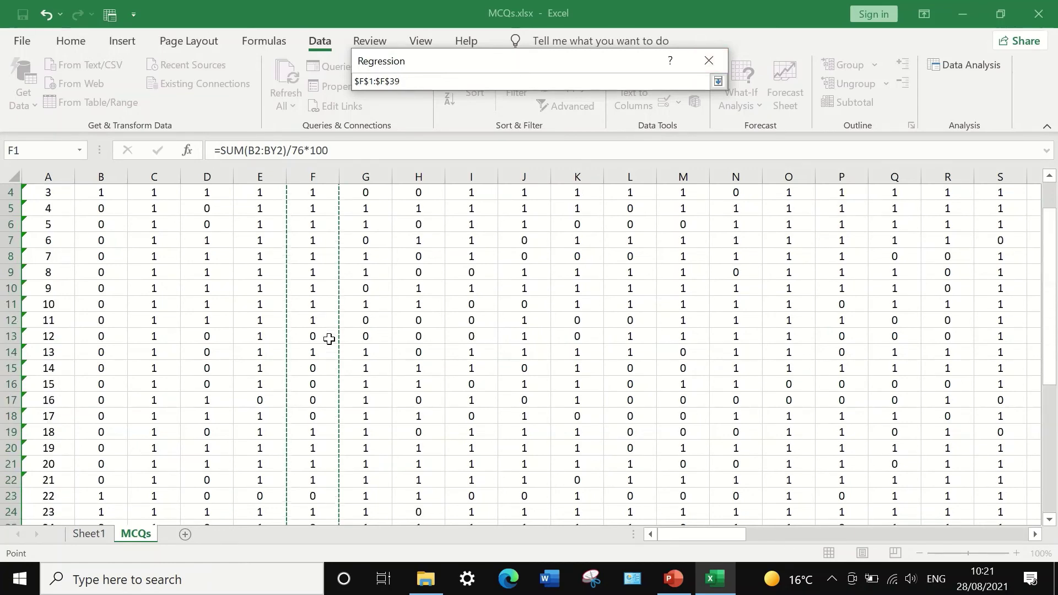
scroll(329, 339, "up", 1)
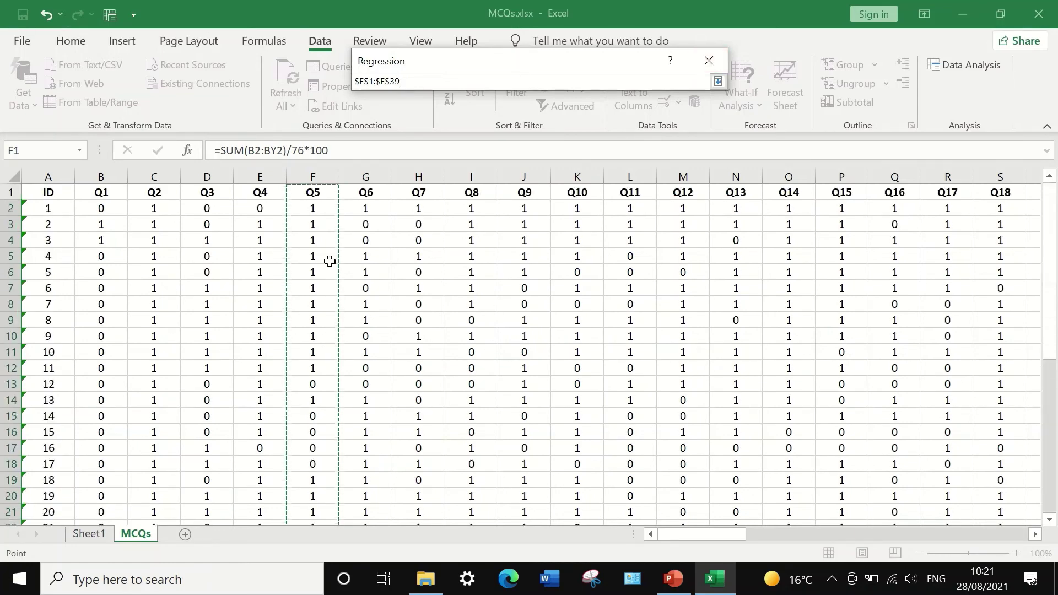
left_click(718, 82)
Step: Enable Labels for the input ranges and run the regression with its output on a new worksheet
left_click(374, 153)
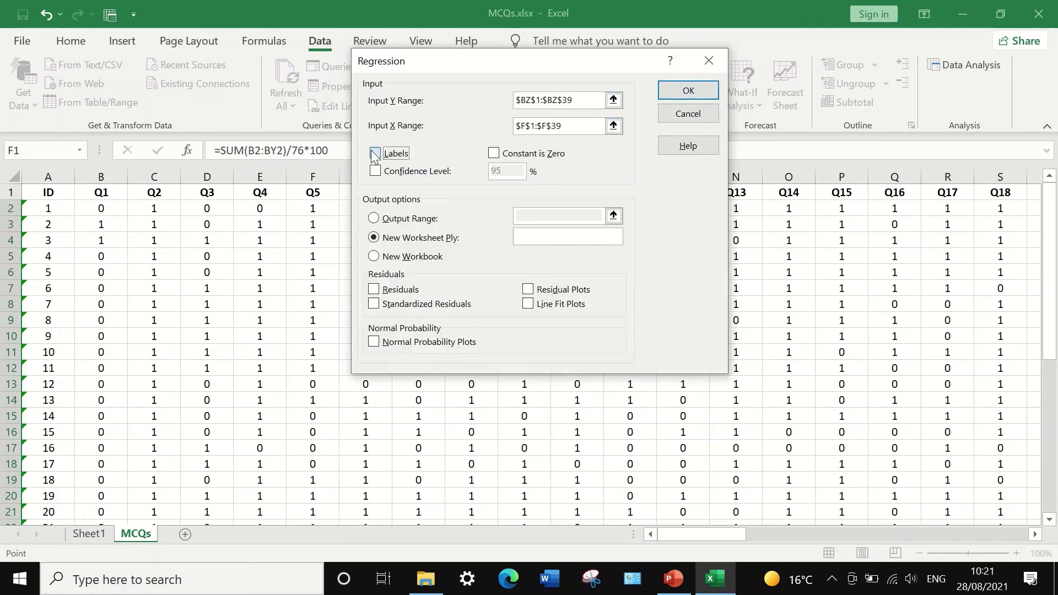
left_click(372, 150)
left_click(688, 90)
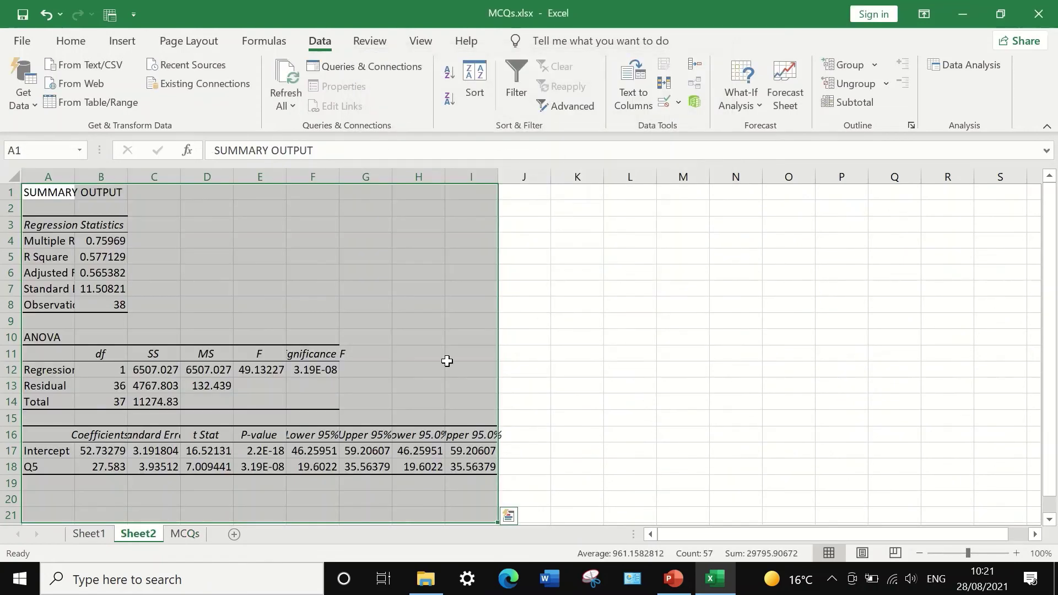
Step: Highlight the entire Q5 coefficient row, row 18 of the regression output, with a yellow fill
scroll(551, 298, "down", 1)
scroll(552, 298, "up", 1)
left_click(38, 468)
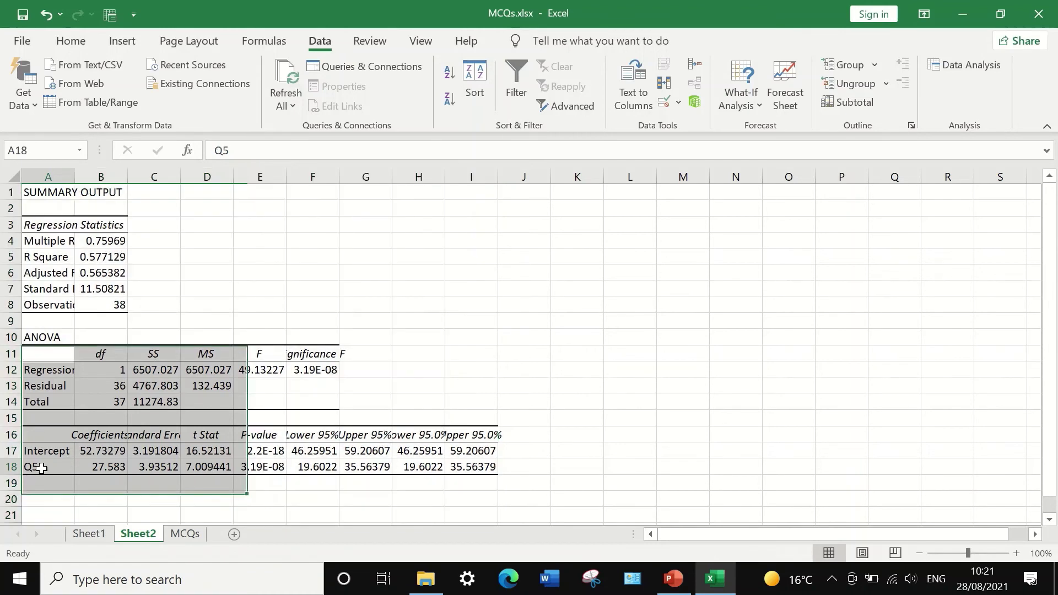
left_click(12, 469)
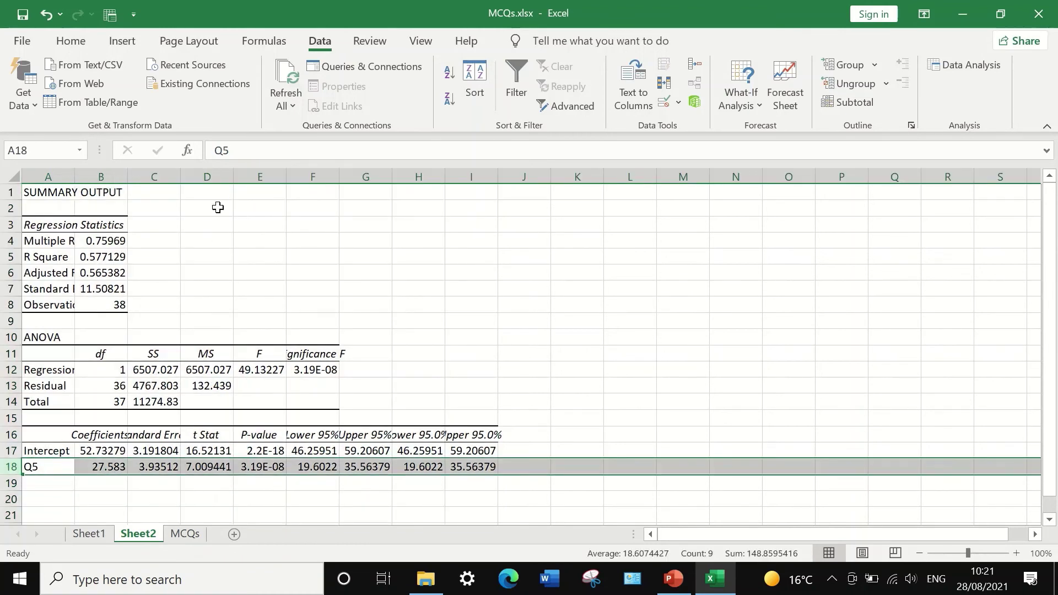
left_click(83, 41)
left_click(201, 99)
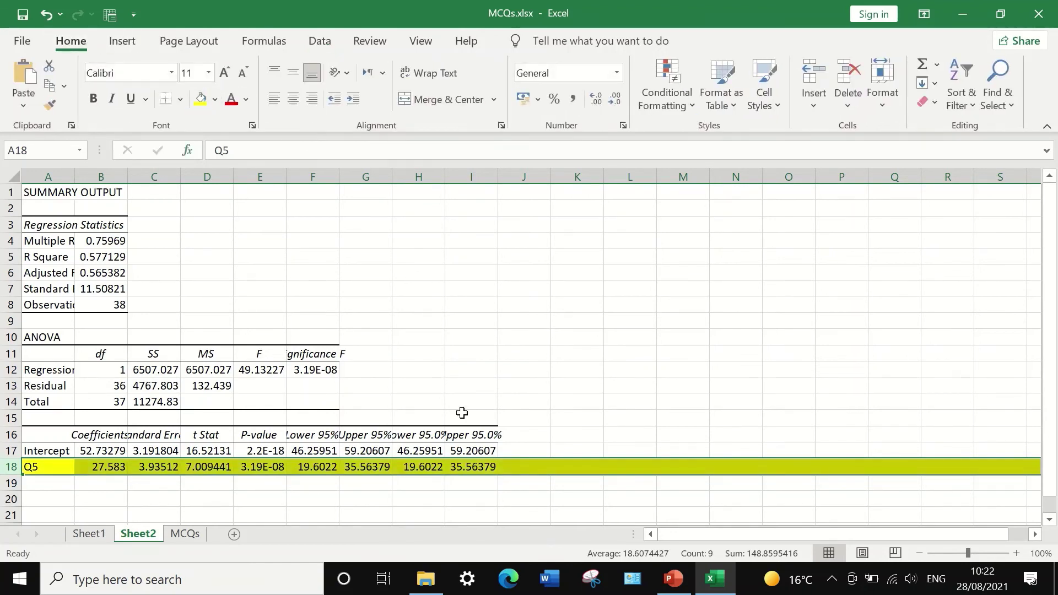
Step: Widen the P-value column E in the regression output and check the P-value for Q5
left_click(361, 513)
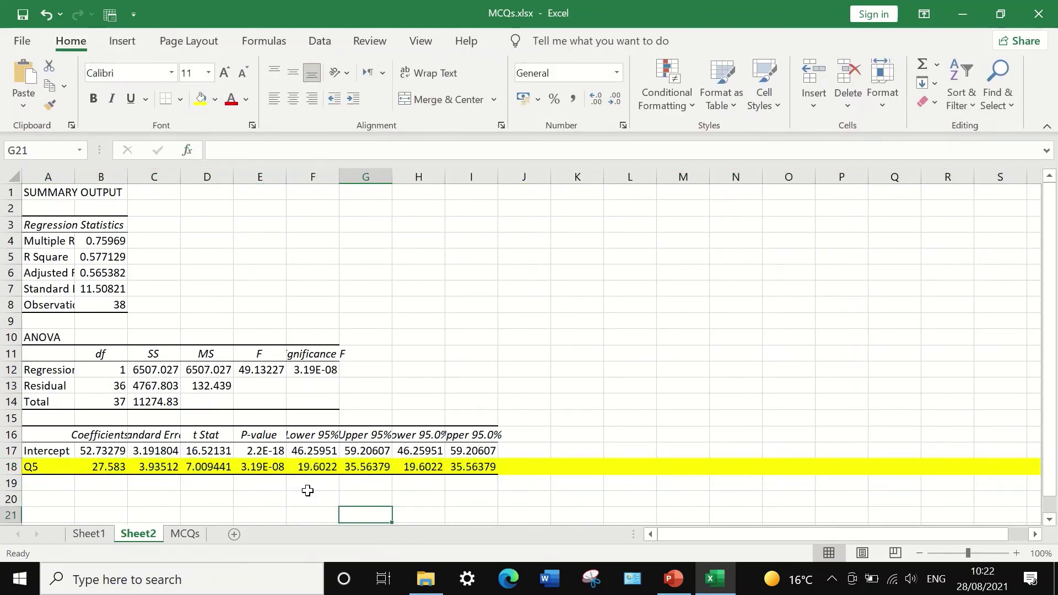
left_click_drag(286, 177, 442, 200)
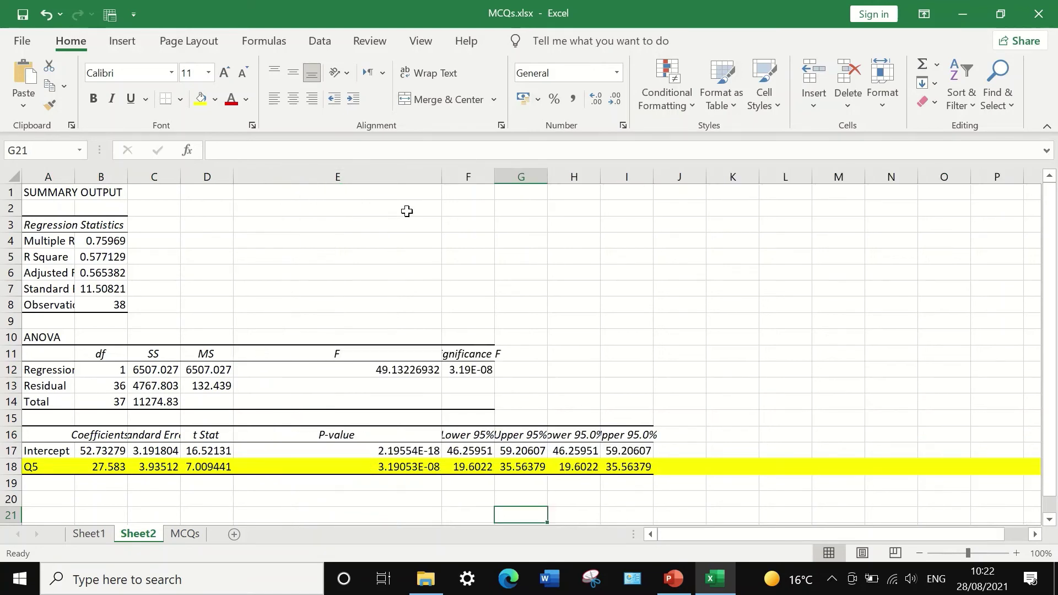
left_click(406, 470)
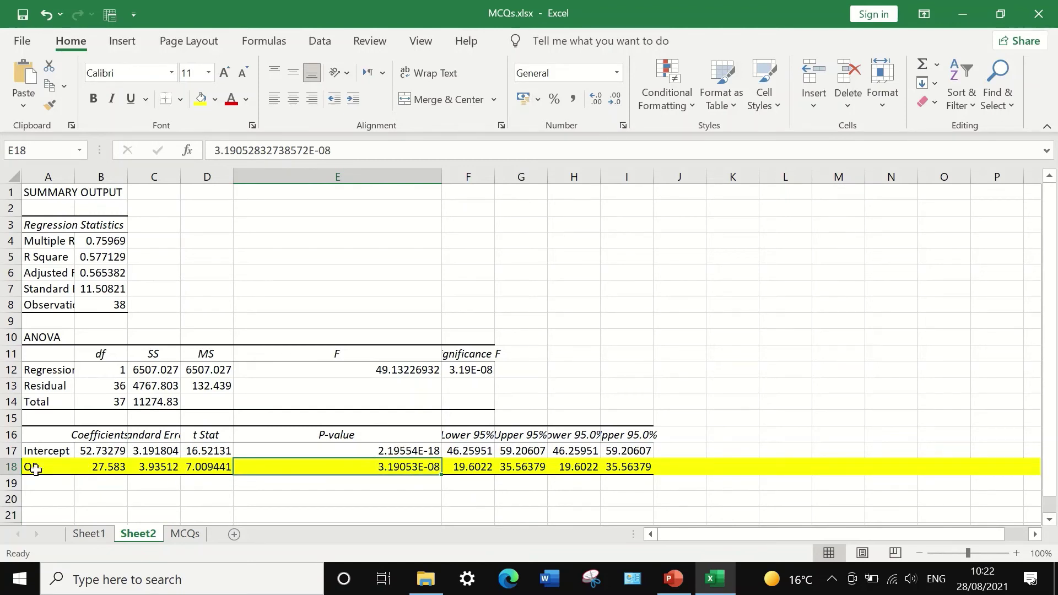
Step: Format the Q5 coefficient row, row 18 of the regression output, as Number with three decimal places
left_click(17, 467)
right_click(64, 467)
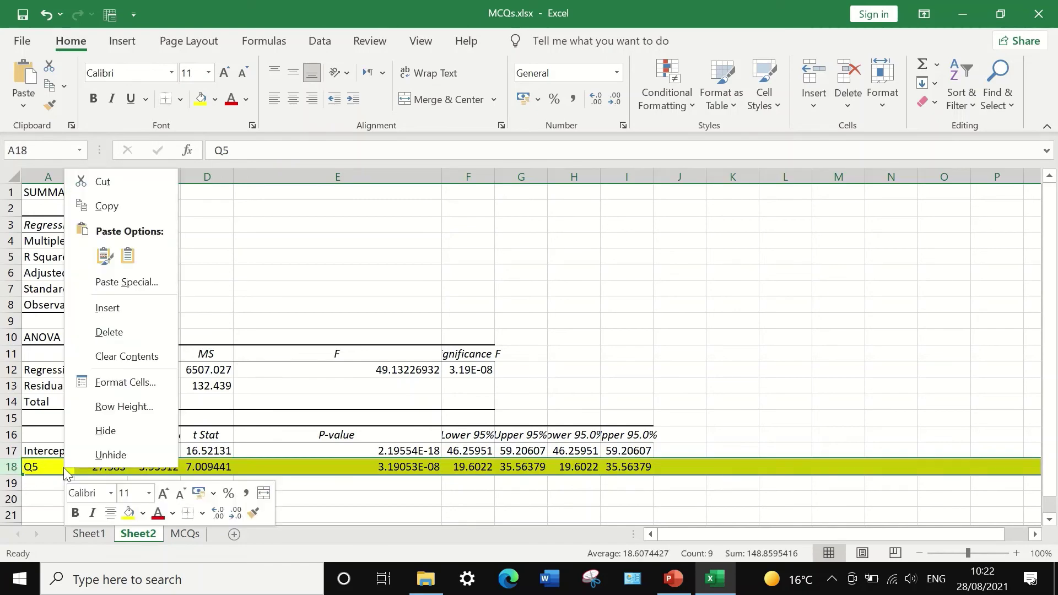
left_click(114, 385)
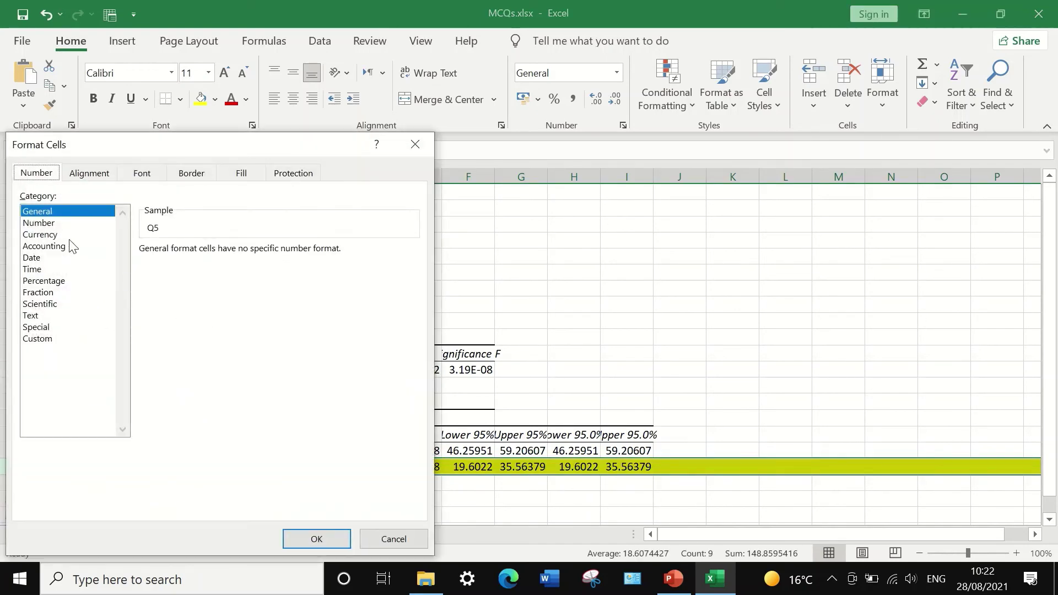
left_click(53, 228)
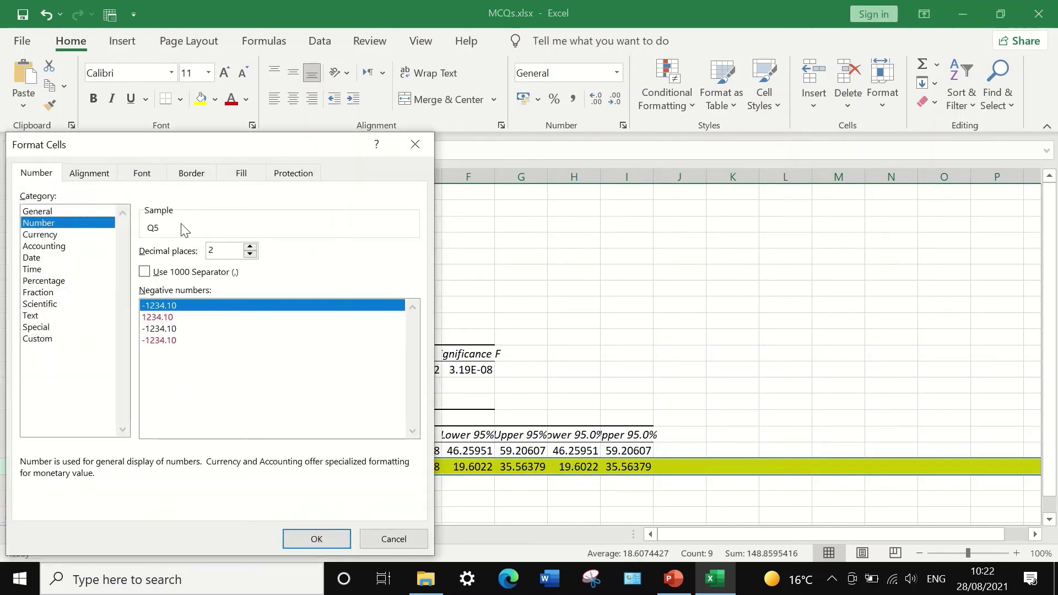
left_click(251, 246)
left_click(322, 537)
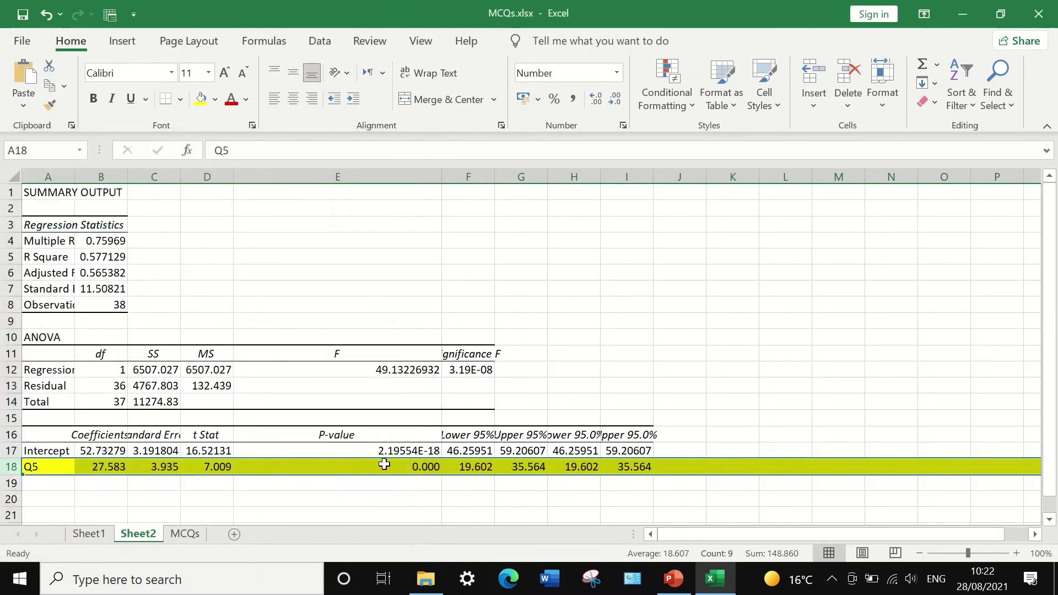
left_click(413, 468)
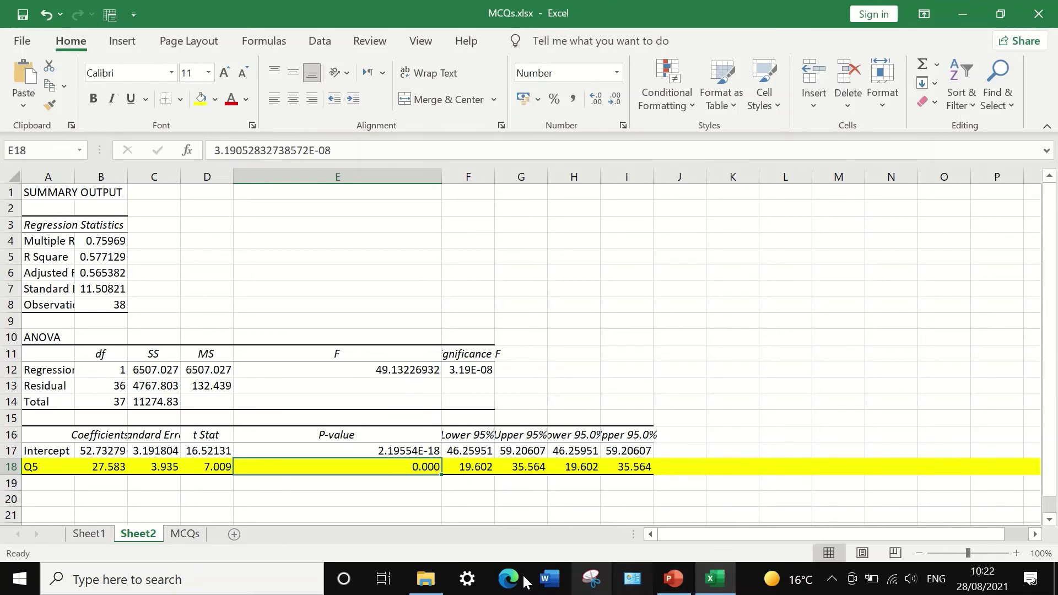
left_click(185, 534)
scroll(279, 430, "down", 5)
scroll(281, 432, "down", 4)
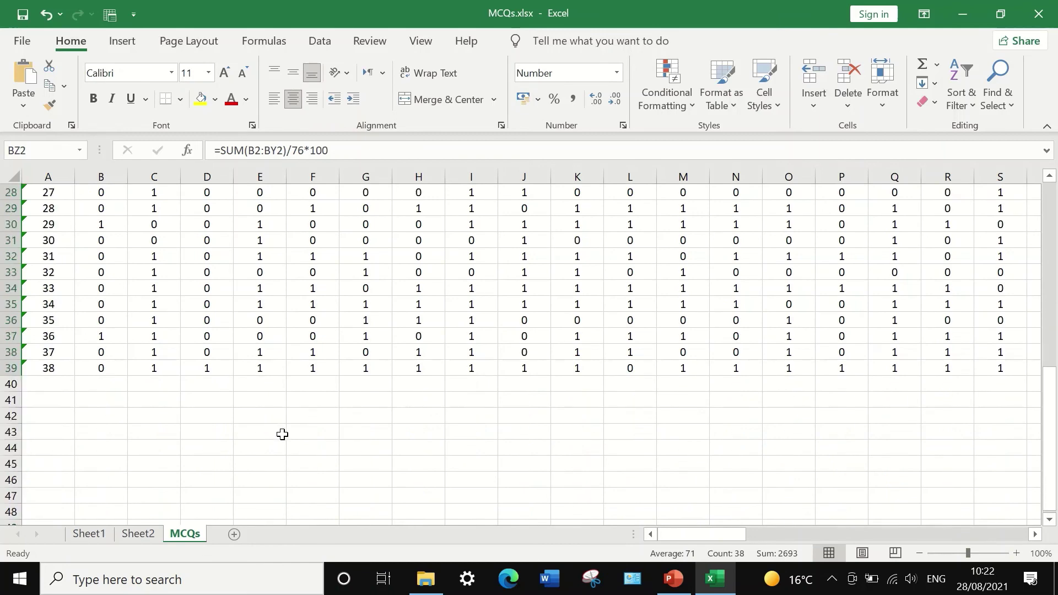
left_click(149, 534)
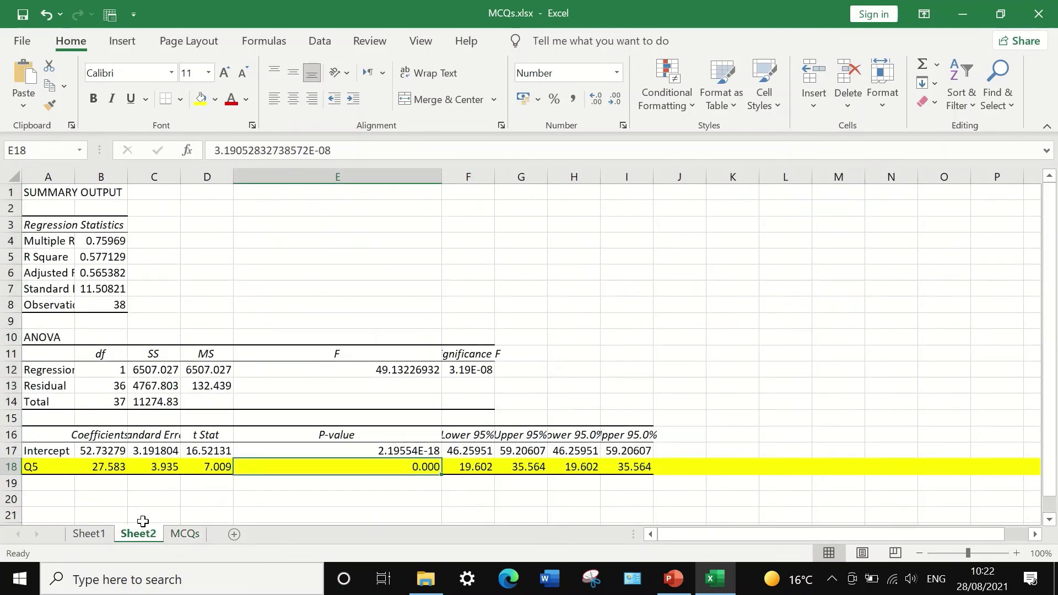
Step: On Sheet1, add the row label P-Value in A3 and enter 0.000 for Q5 in F3
left_click(88, 534)
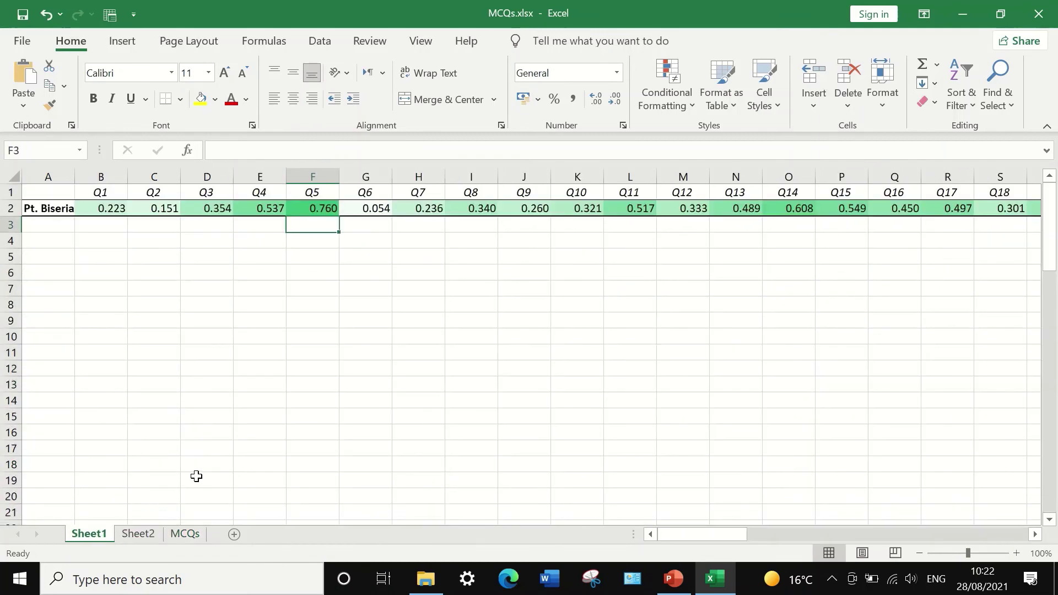
left_click(32, 227)
type("P-")
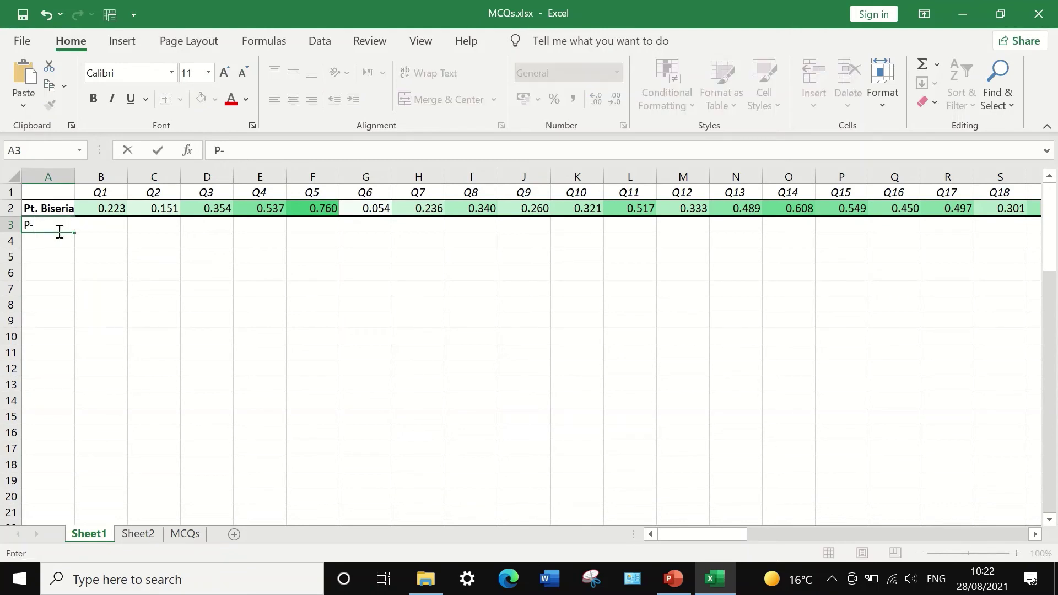
type("Value")
left_click(320, 224)
type("0")
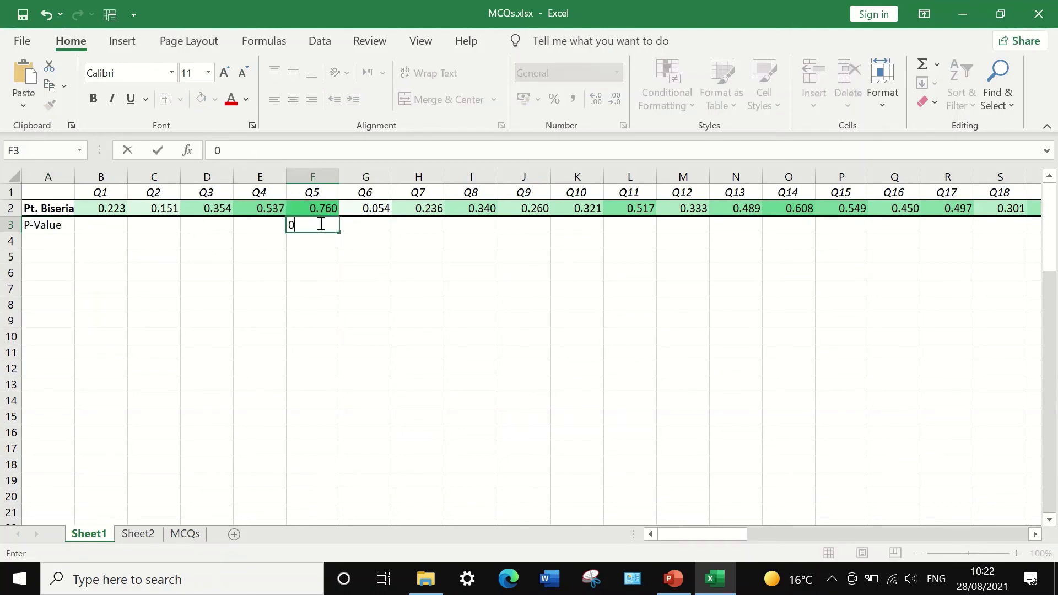
type(".000")
key("Return")
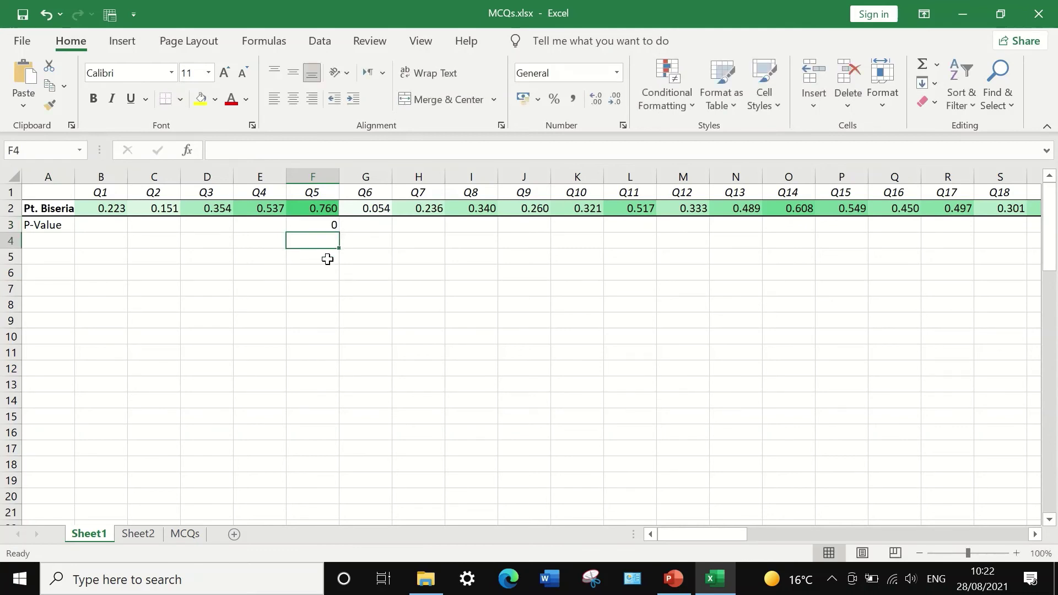
Step: Format the whole P-Value row 3 on Sheet1 as Number with three decimal places
left_click(324, 226)
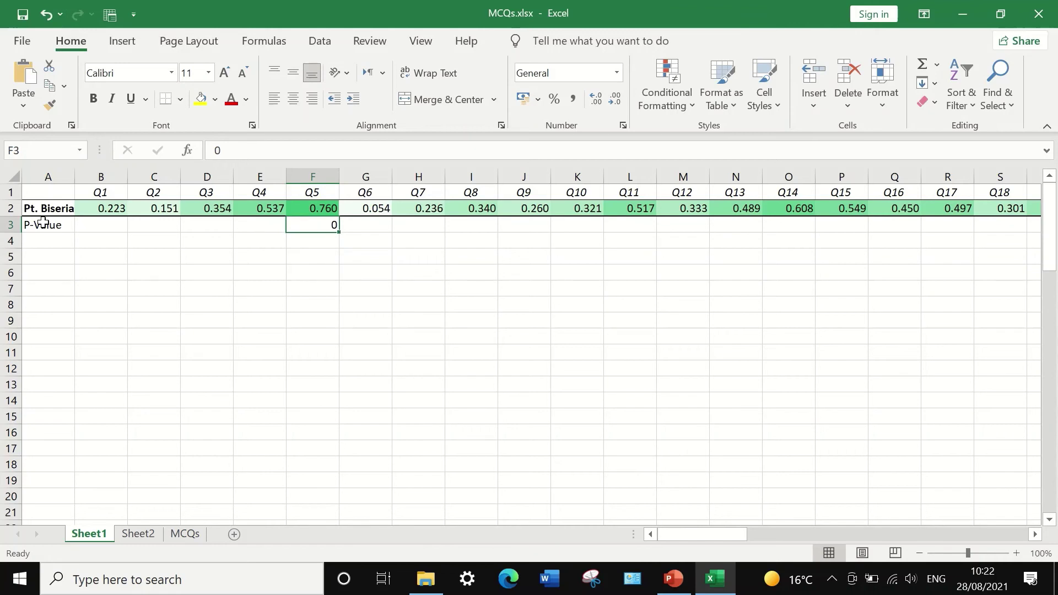
left_click(21, 222)
right_click(104, 220)
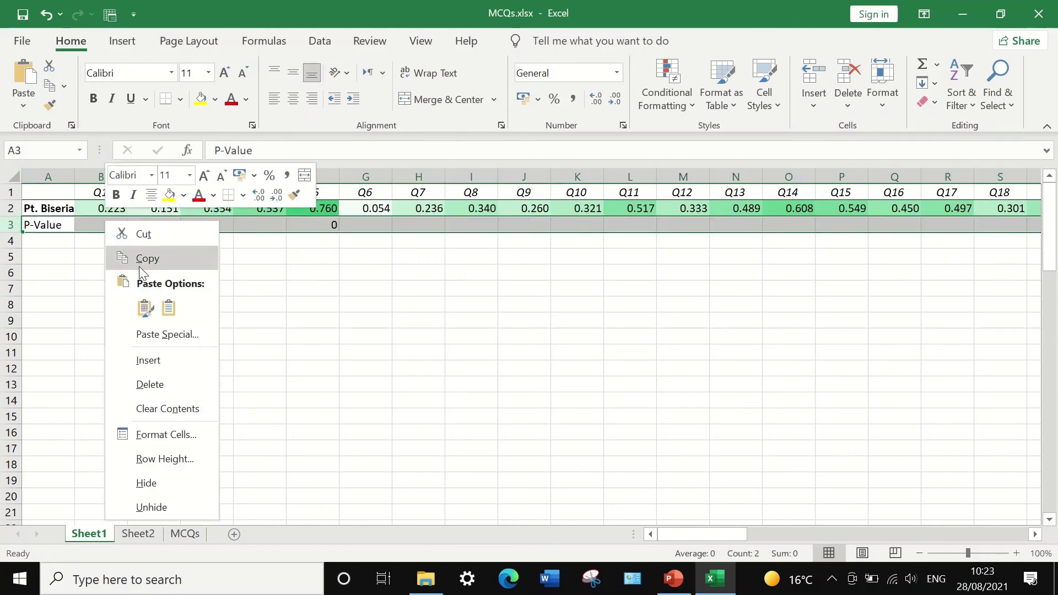
left_click(163, 435)
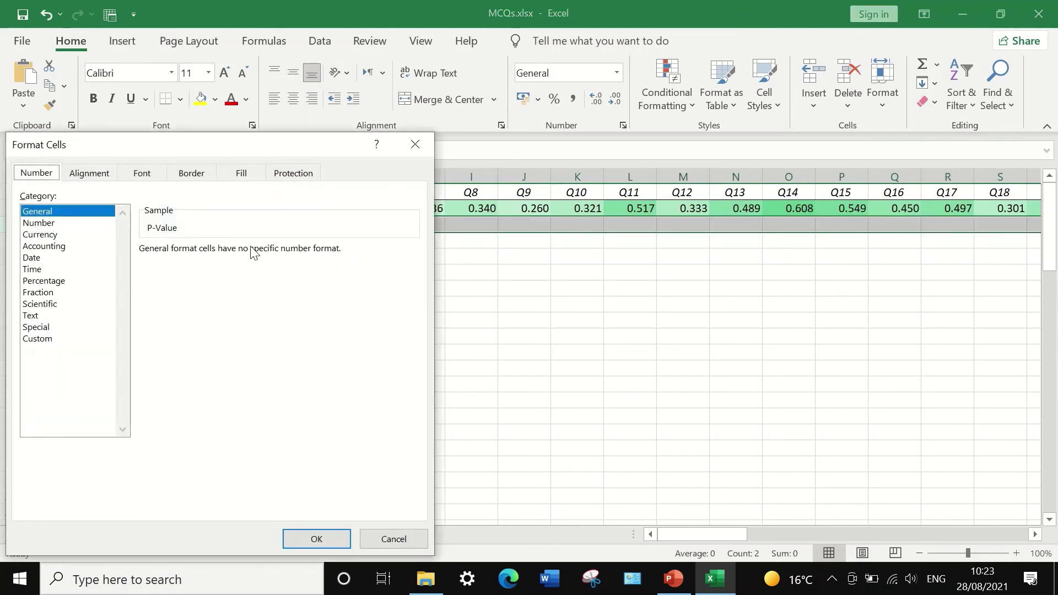
left_click(39, 223)
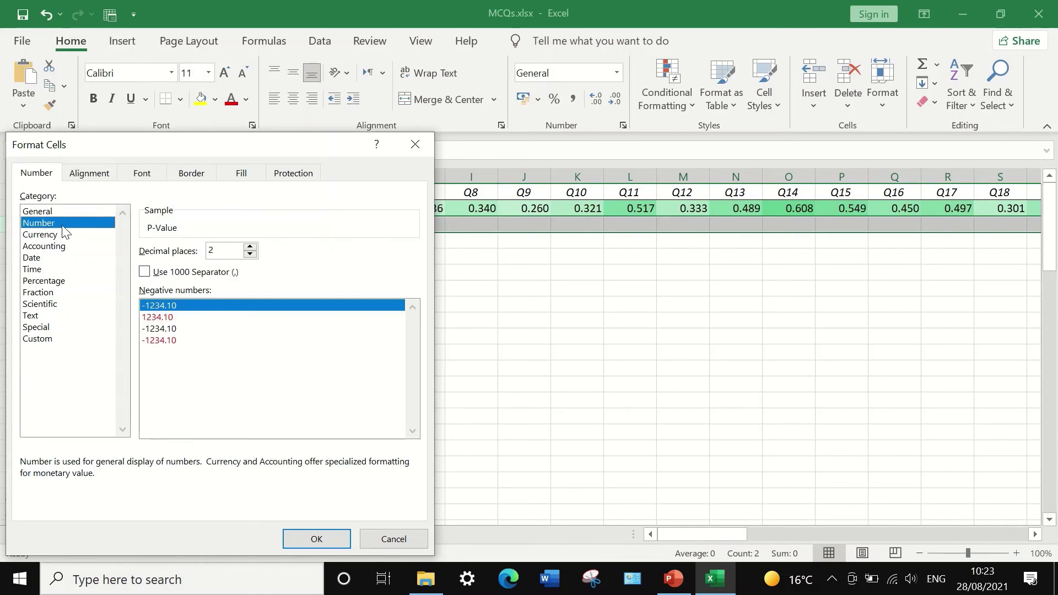
left_click(249, 247)
left_click(316, 538)
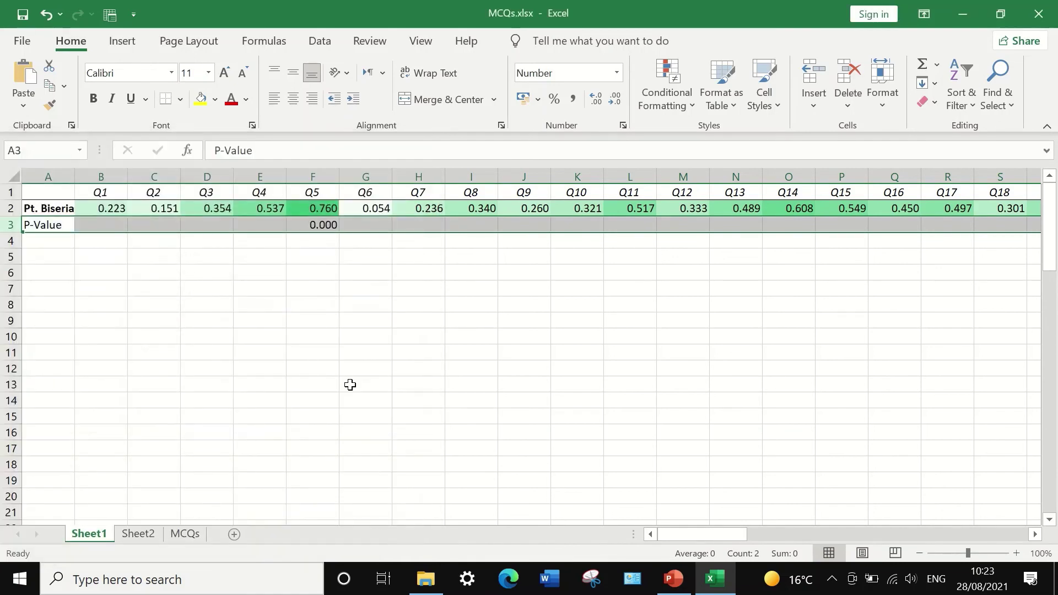
left_click(306, 243)
left_click(325, 227)
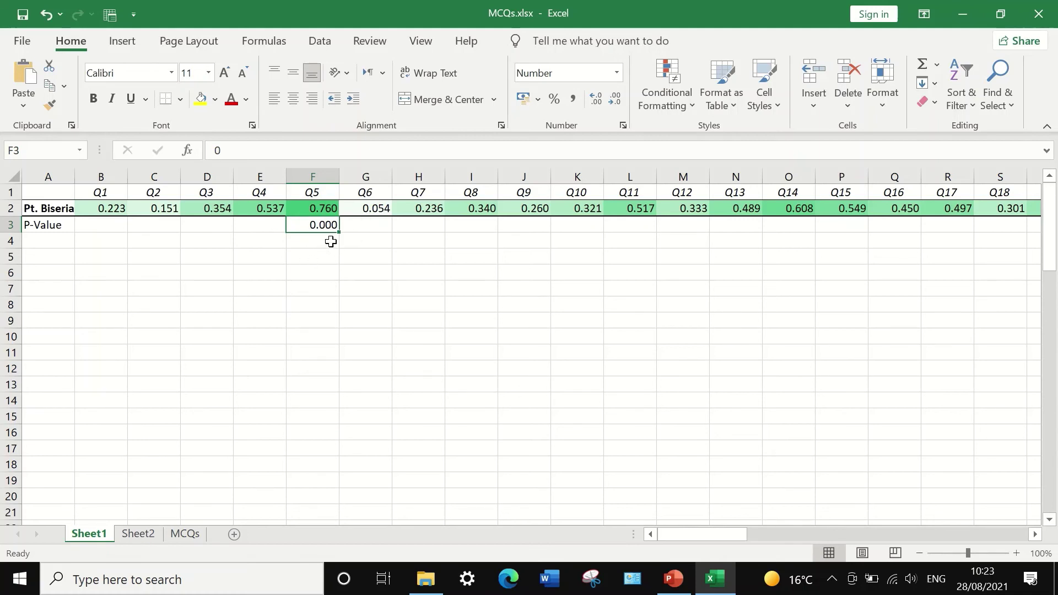
Step: Note the significance rule below the table, with P <0.05 in B9 and significant in C9
left_click(98, 322)
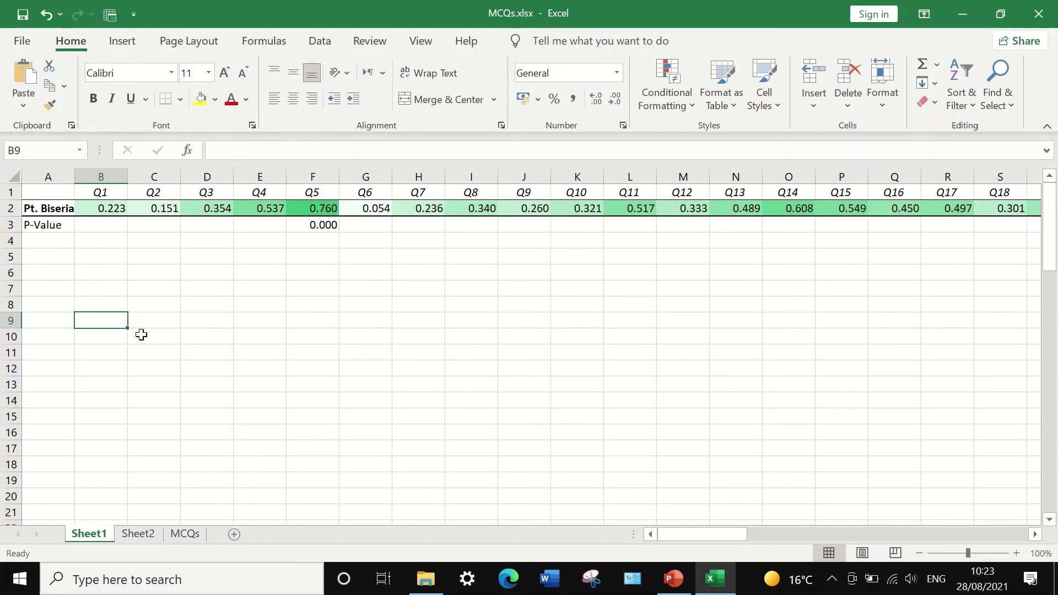
type("P <0")
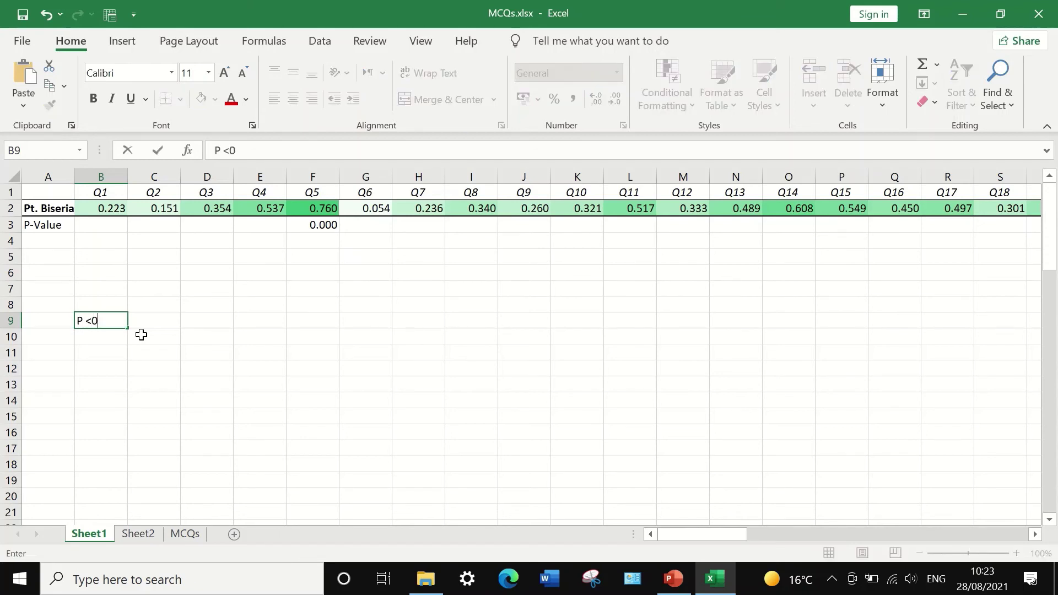
type(".05")
left_click(138, 318)
type("s")
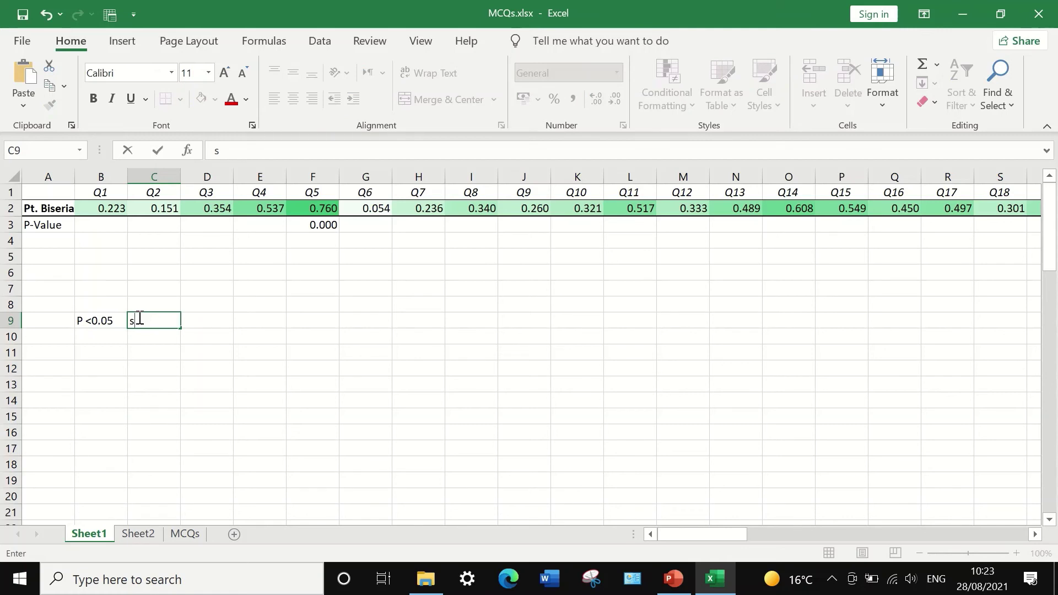
type("g")
type("nifi")
type("ganbt")
key("BackSpace")
key("BackSpace")
key("BackSpace")
key("BackSpace")
key("BackSpace")
key("BackSpace")
key("BackSpace")
key("BackSpace")
key("BackSpace")
key("BackSpace")
type("nificant")
left_click(121, 348)
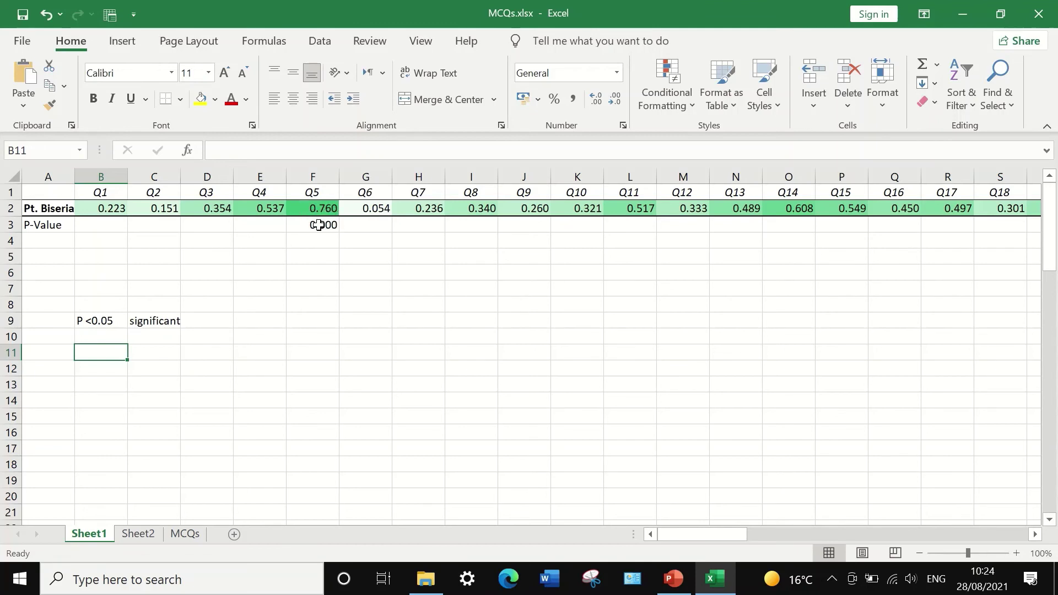
Step: Highlight the Q5 header cell F1 on Sheet1 with the standard blue fill
left_click(319, 193)
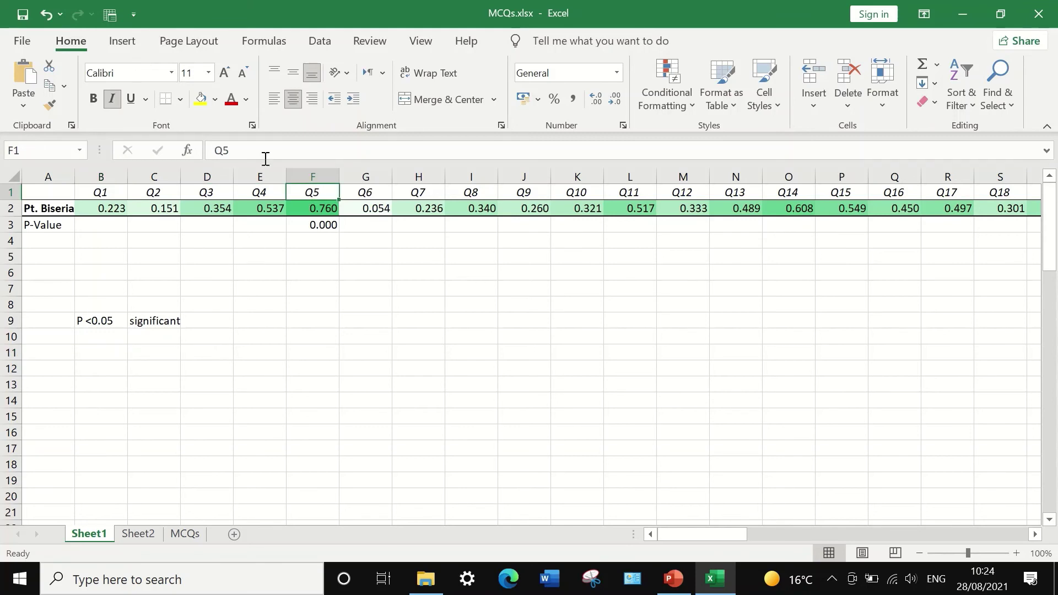
left_click(214, 101)
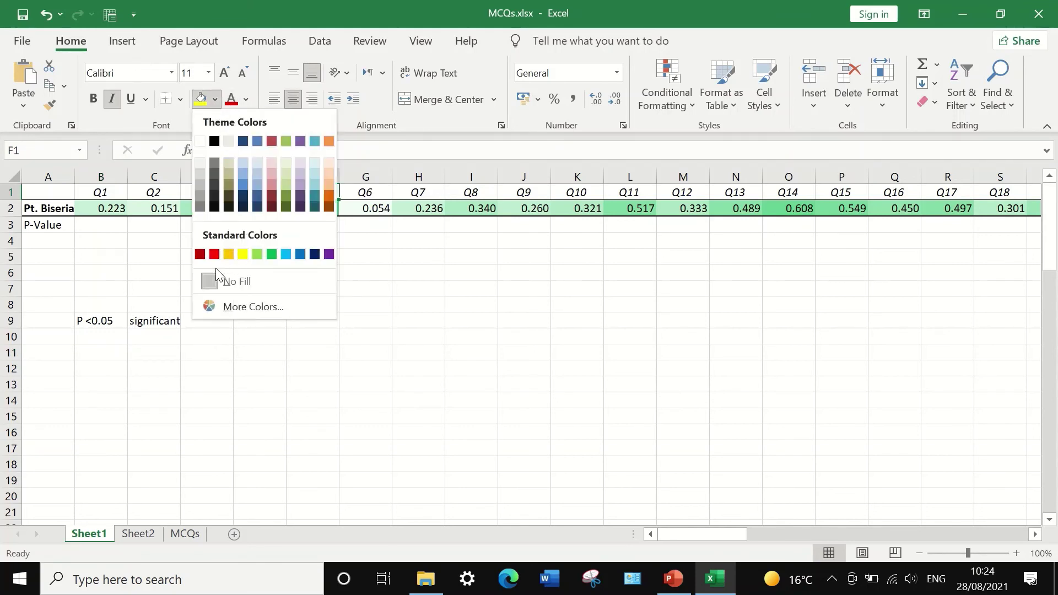
left_click(300, 254)
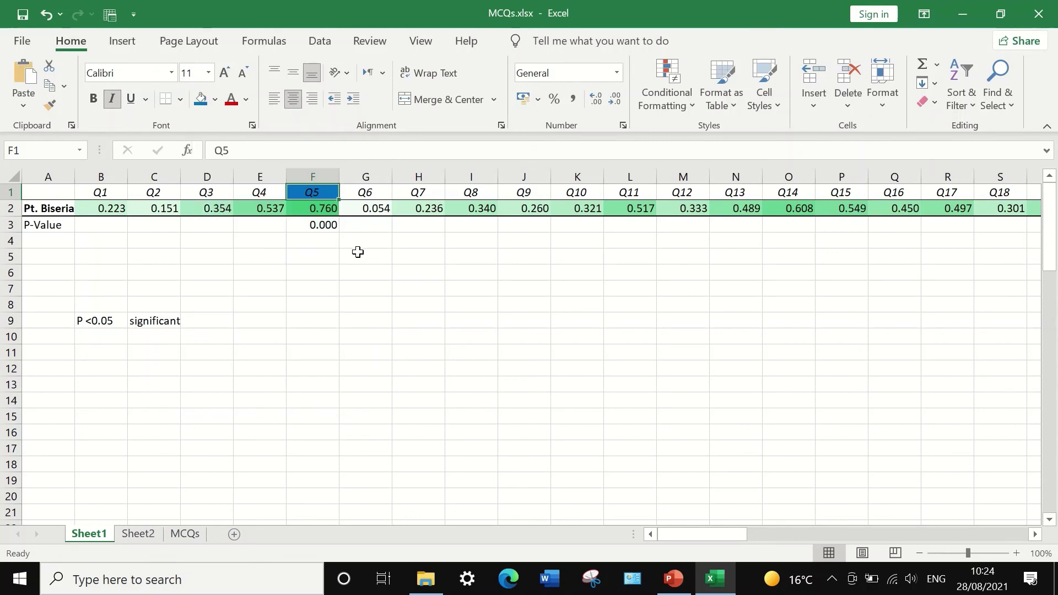
left_click(382, 272)
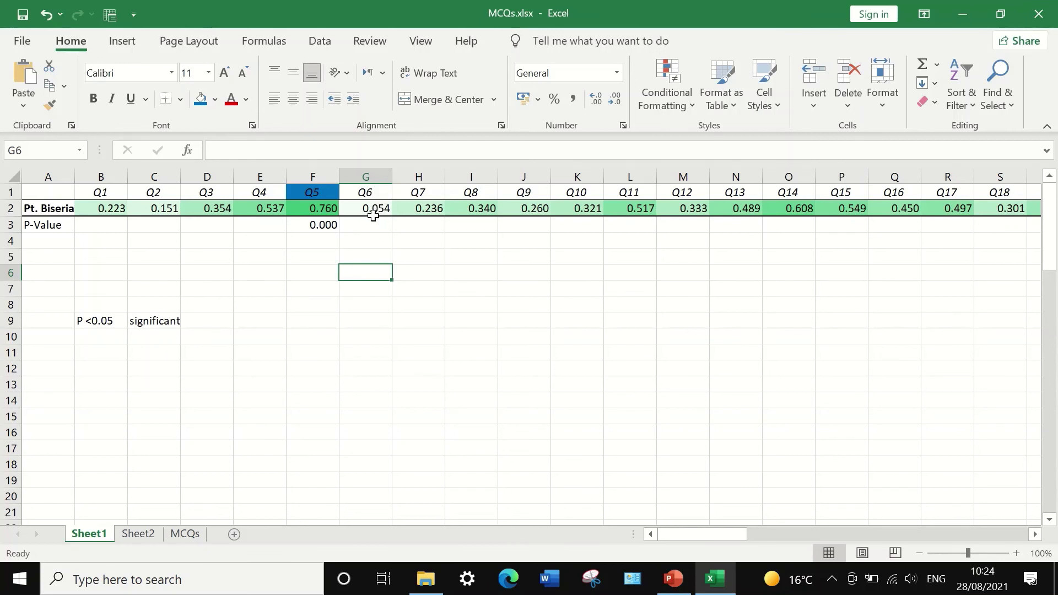
Step: Inspect Q6's point-biserial correlation in G2 on Sheet1 and select its empty P-Value cell G3
left_click(377, 196)
left_click(381, 212)
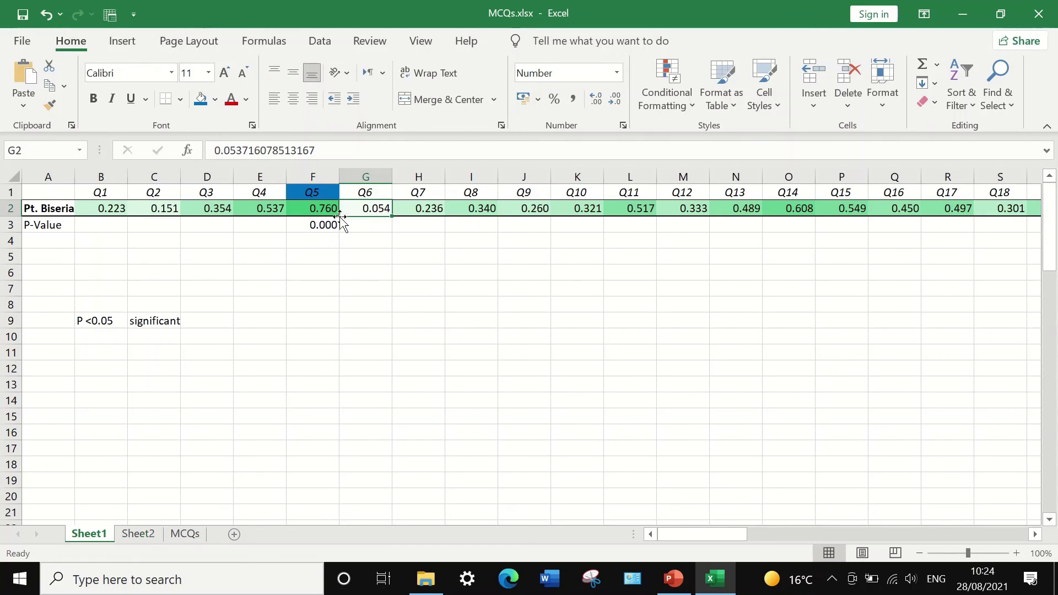
left_click(369, 225)
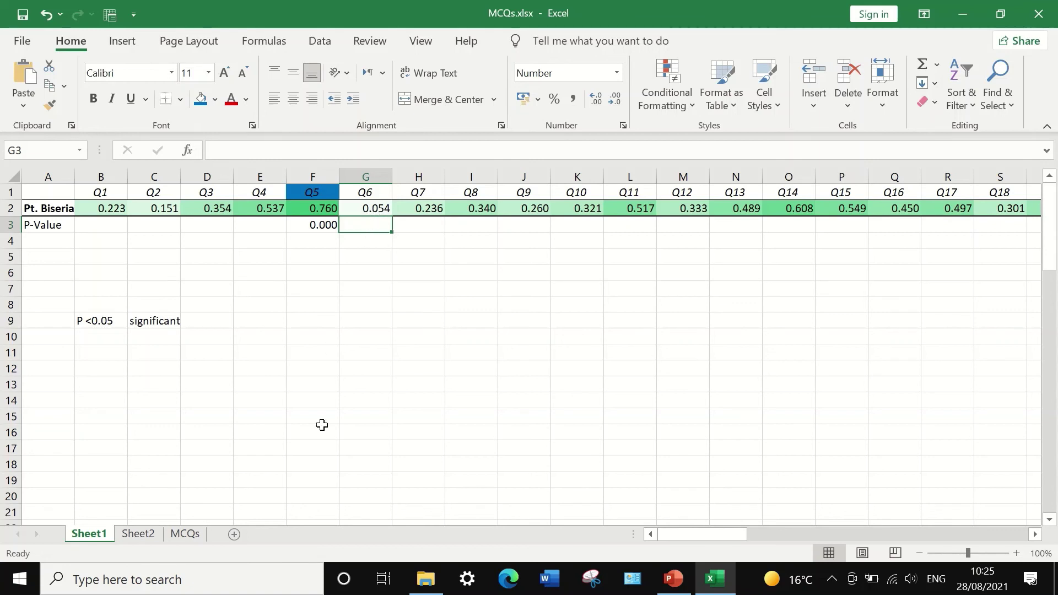
Step: From the MCQs sheet, run a regression to a new worksheet with Total Score BZ1:BZ39 as Y and Q6 G1:G39 as X, including labels
left_click(191, 539)
scroll(731, 303, "up", 5)
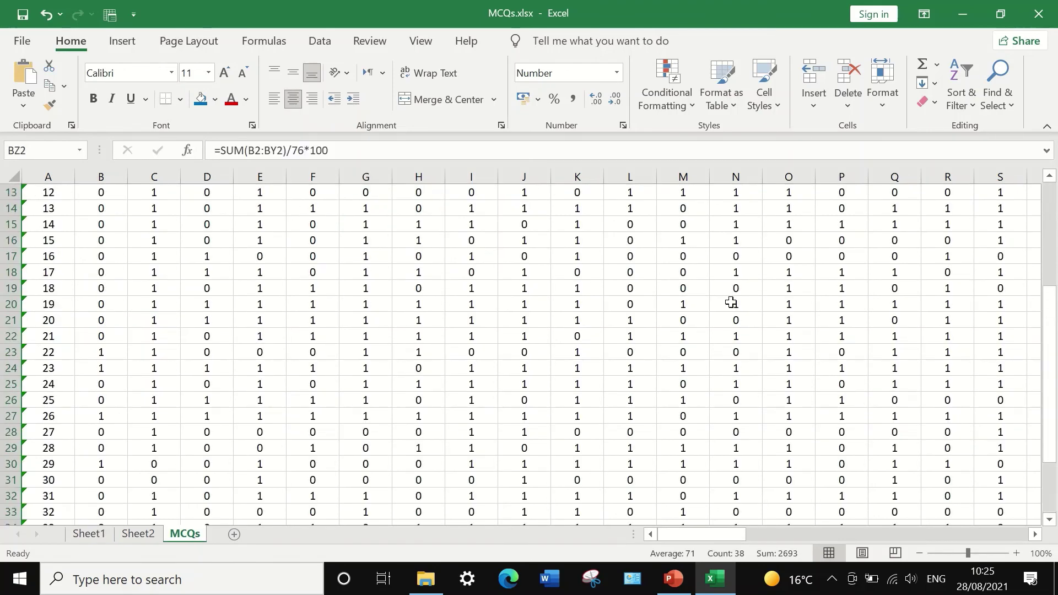
scroll(730, 303, "up", 4)
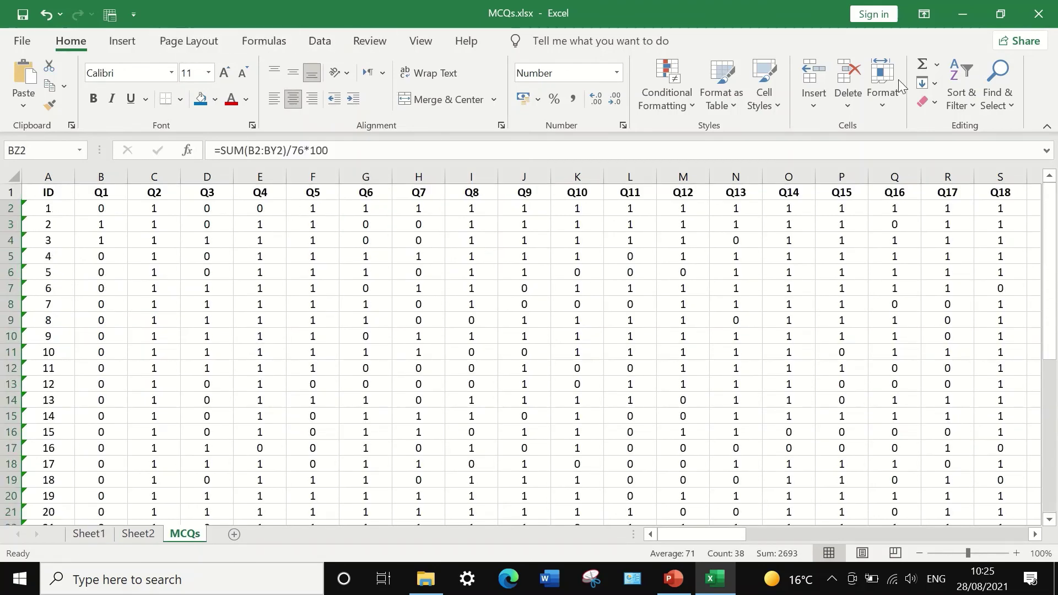
left_click(319, 41)
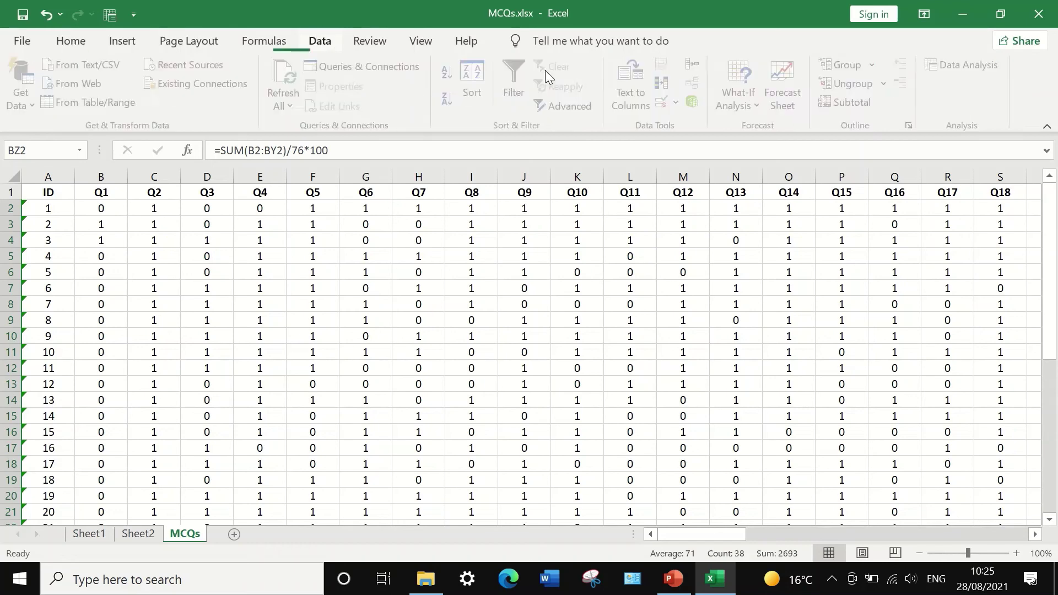
left_click(964, 68)
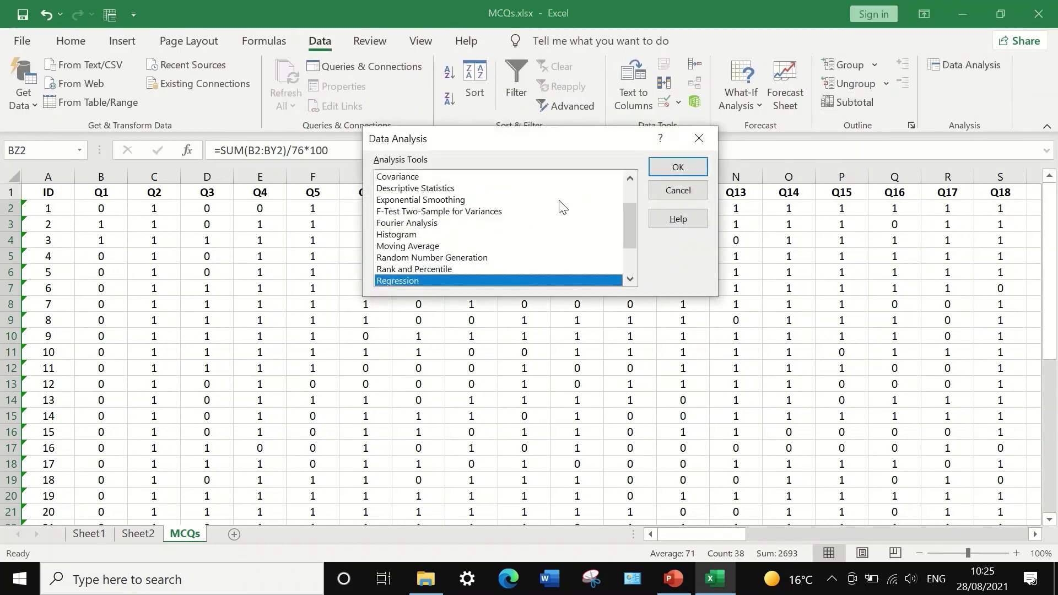
left_click(679, 166)
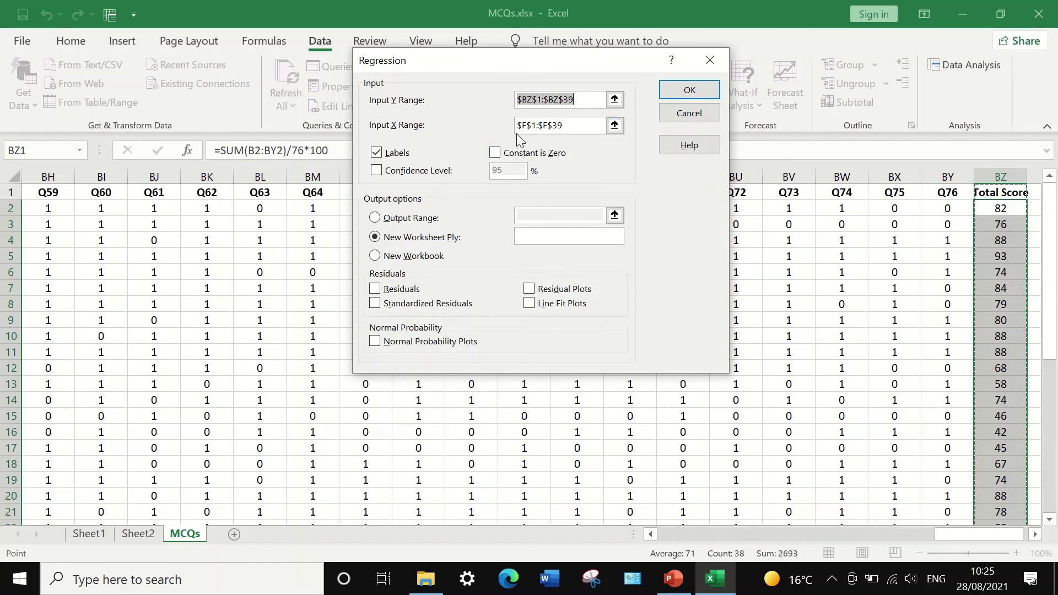
left_click(614, 125)
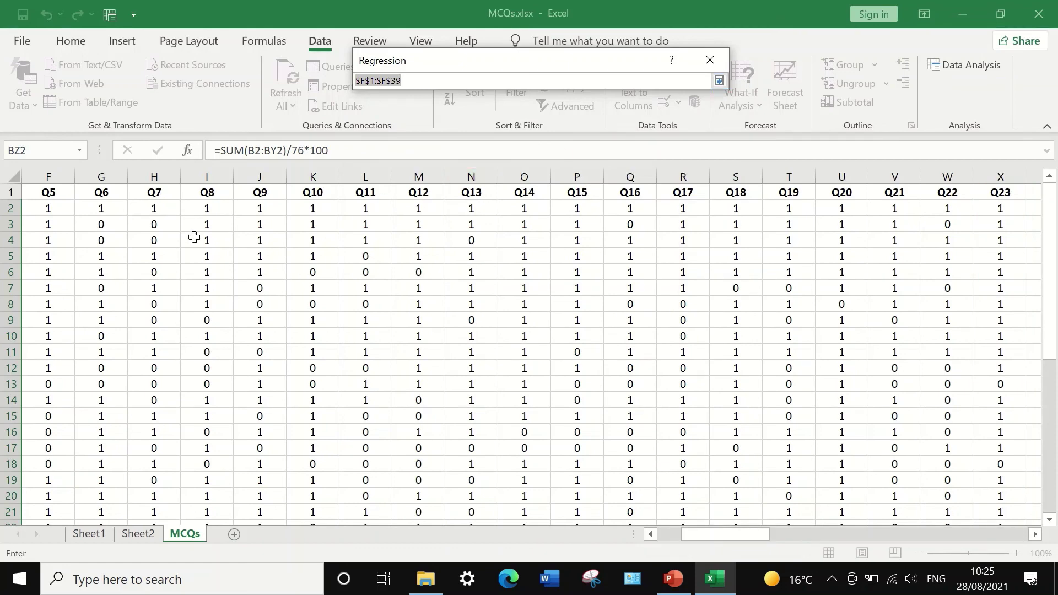
left_click(98, 195)
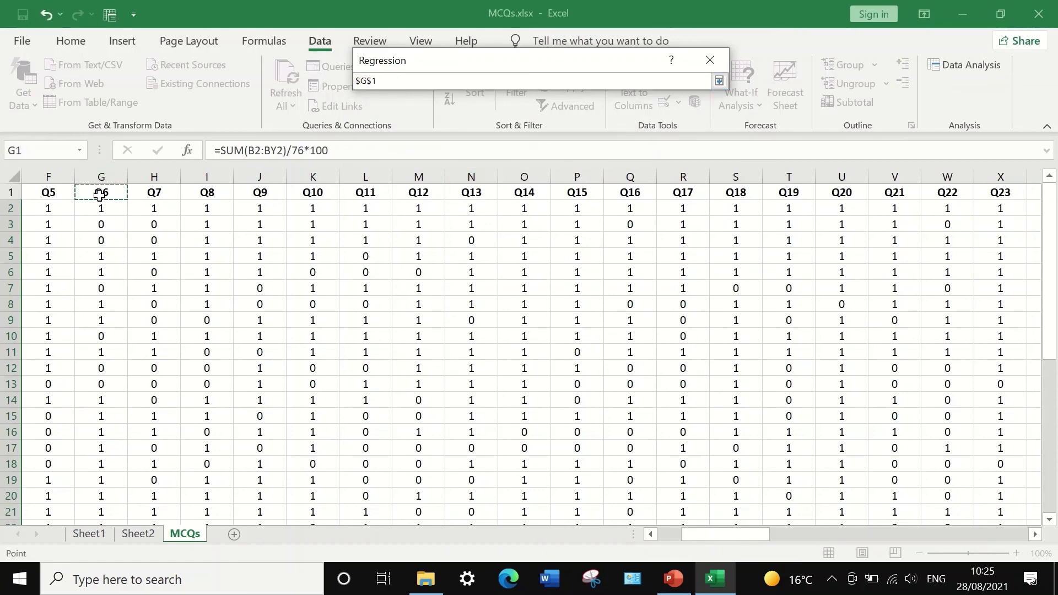
key("ctrl+shift+Down")
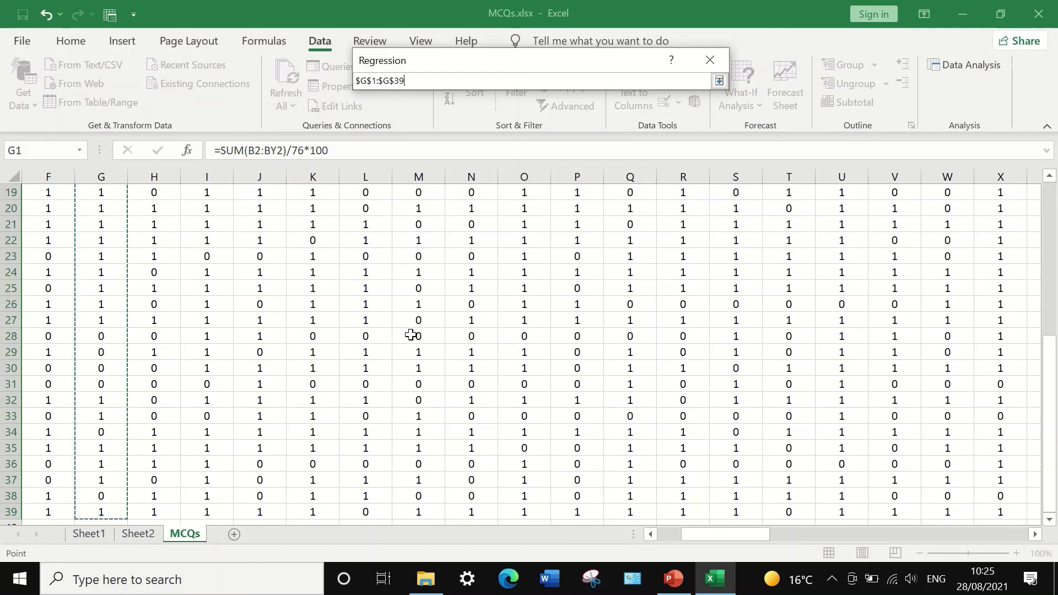
left_click(726, 81)
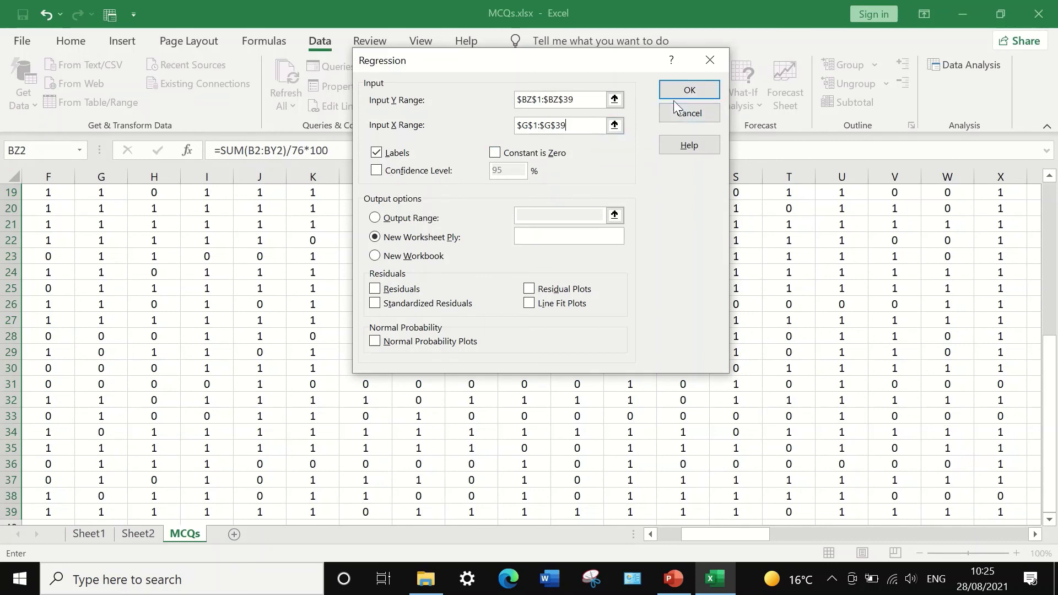
left_click(682, 94)
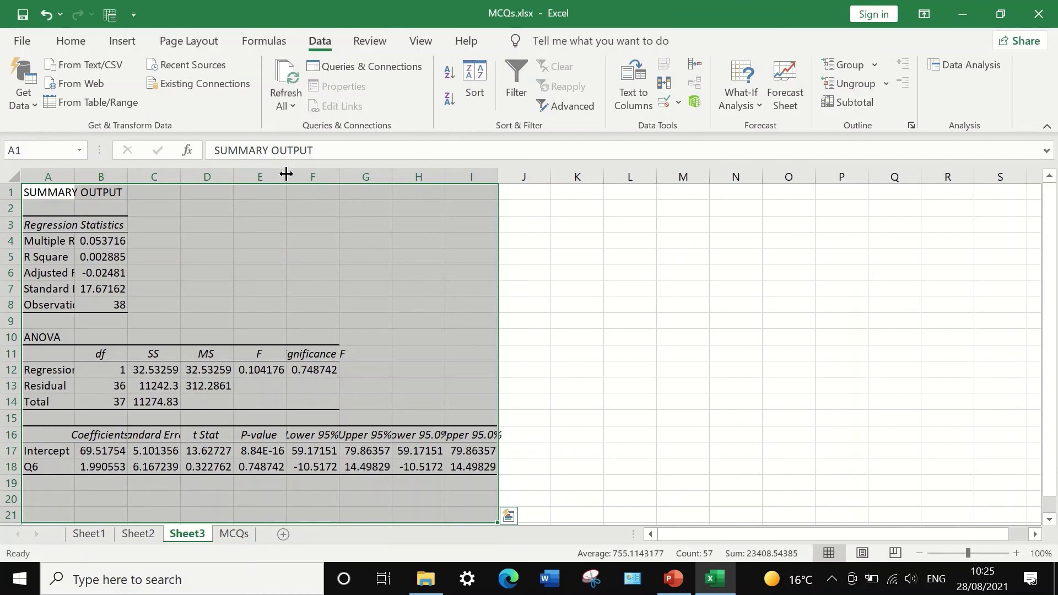
Step: In the Q6 regression output, widen the P-value column E and format row 18 as Number with three decimal places
left_click_drag(286, 174, 419, 175)
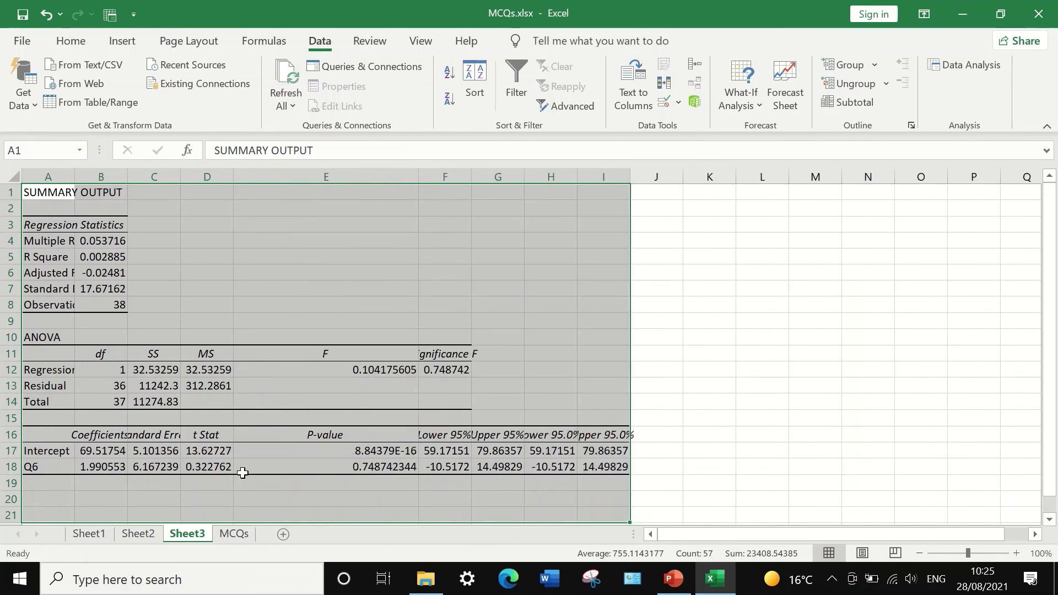
left_click(11, 467)
right_click(24, 471)
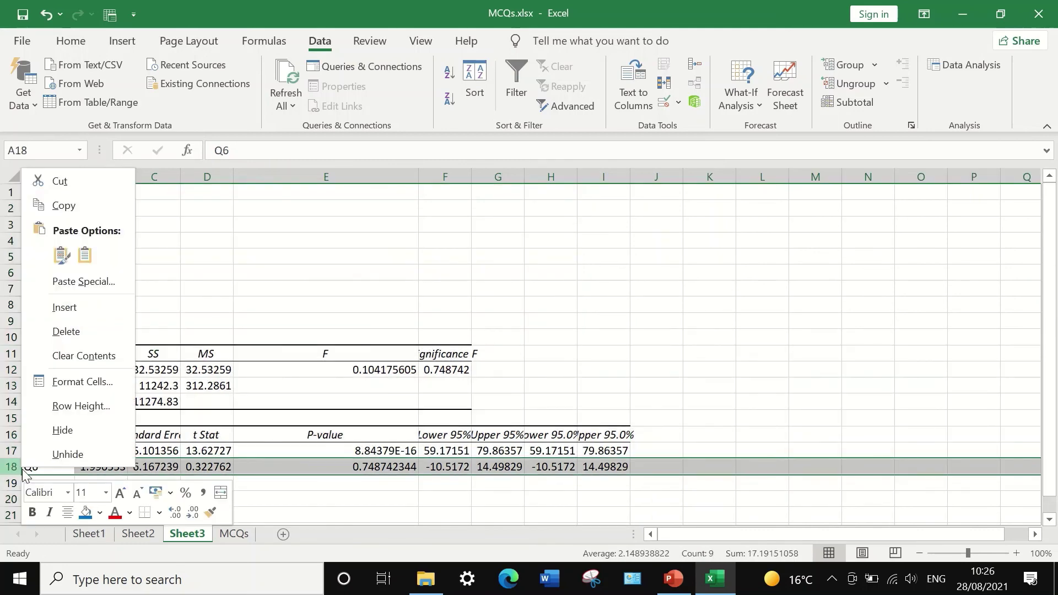
left_click(78, 377)
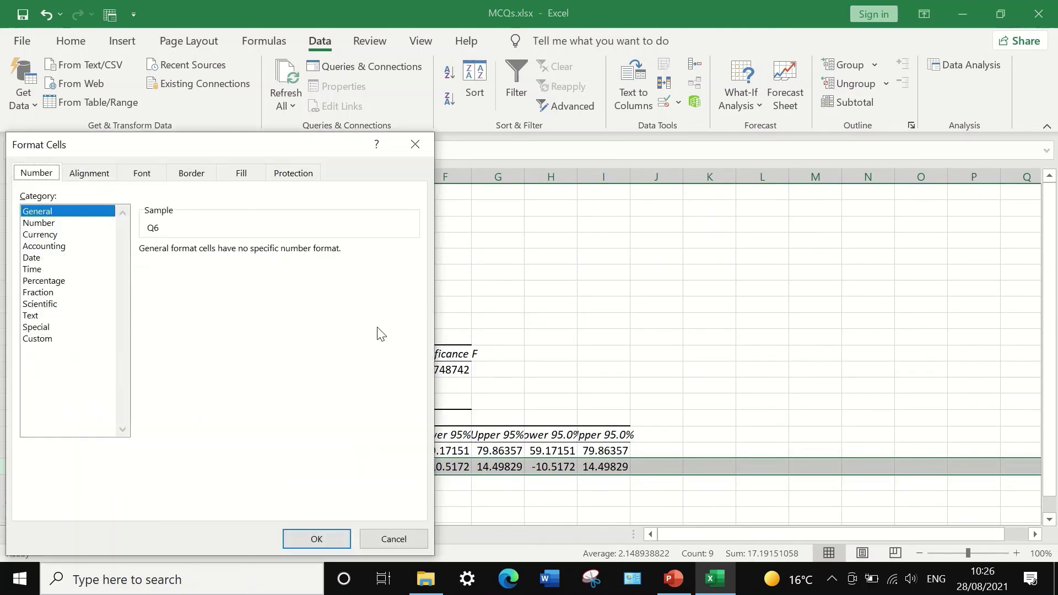
left_click(45, 223)
left_click(250, 248)
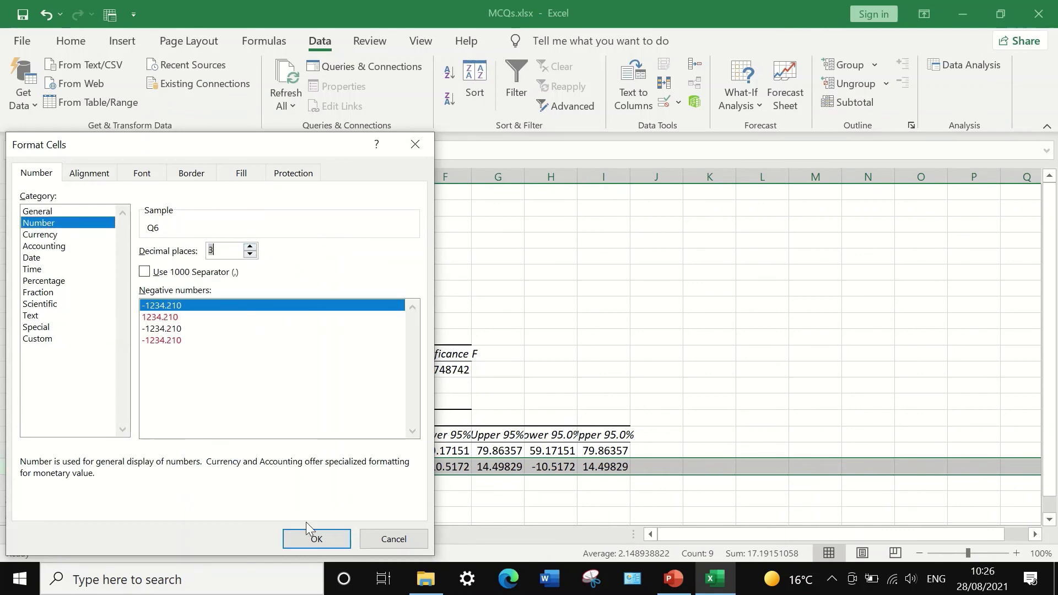
left_click(316, 538)
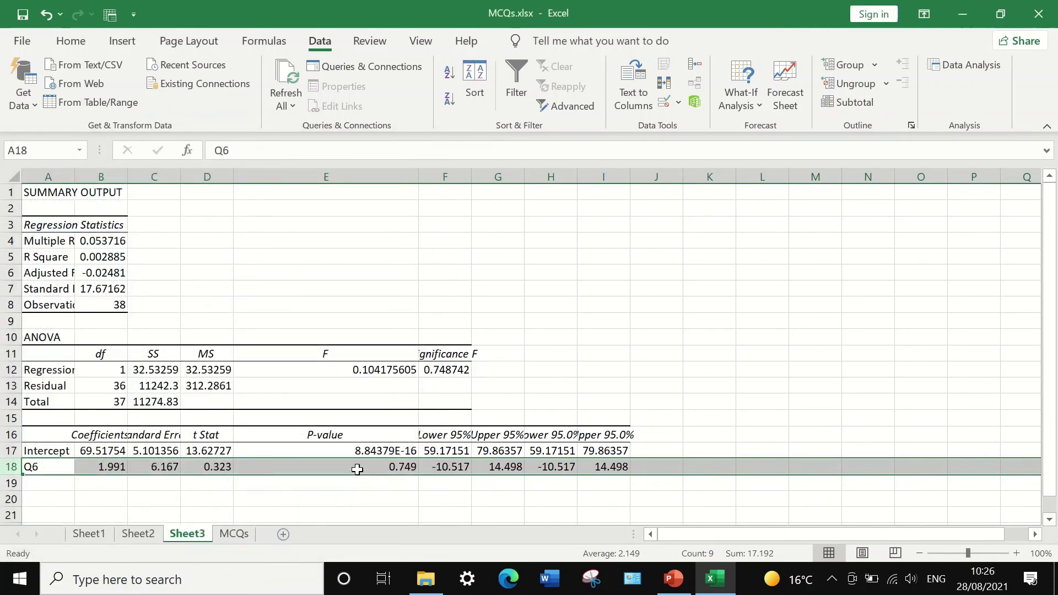
Step: Copy the Q6 P-value from E18 of the regression output and paste it into G3 on Sheet1
left_click(363, 467)
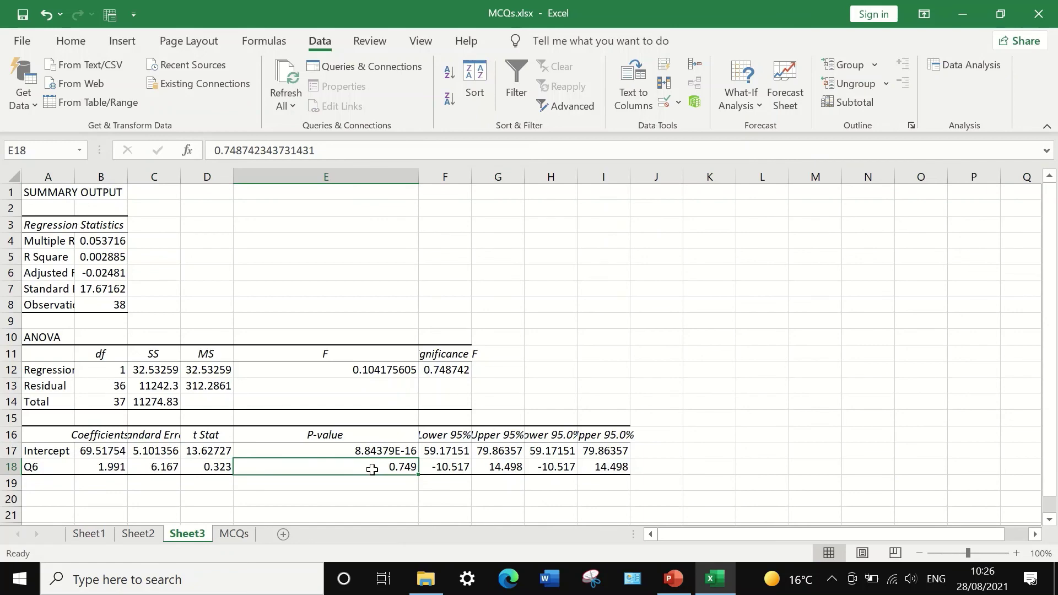
right_click(372, 469)
left_click(471, 58)
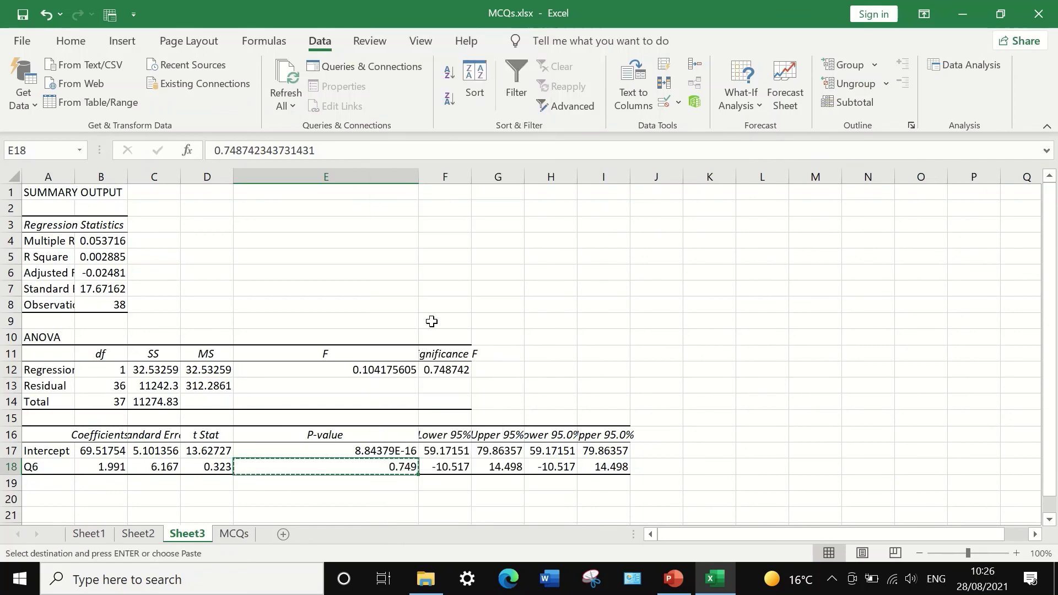
left_click(133, 537)
left_click(89, 533)
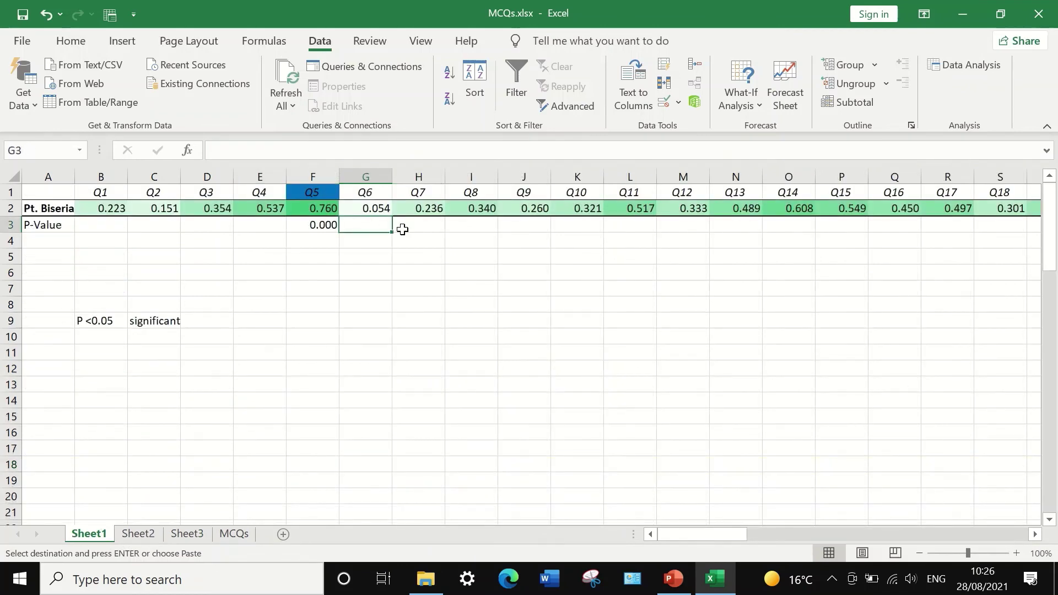
right_click(371, 227)
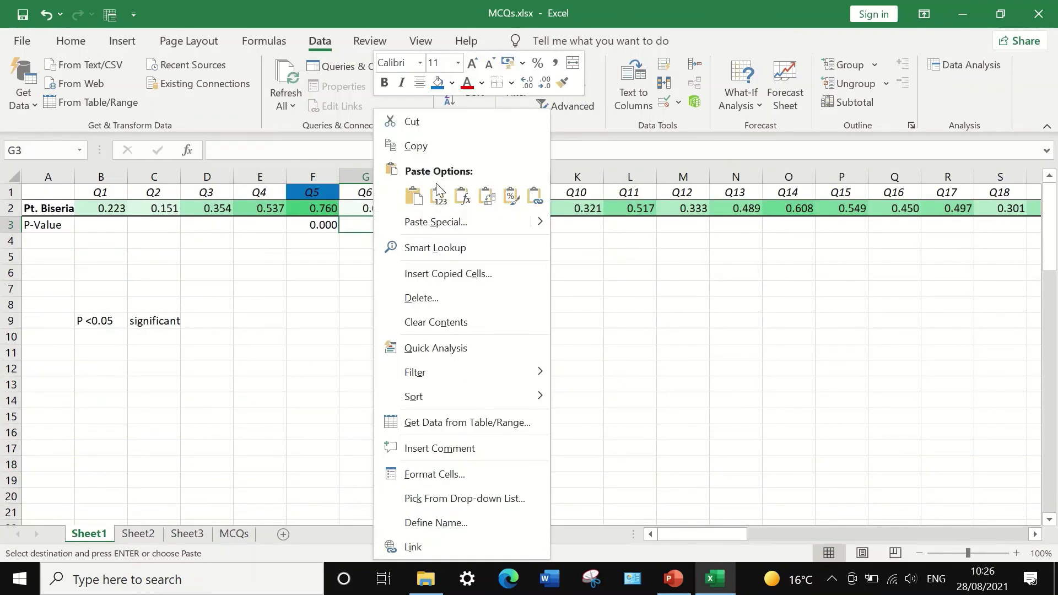
left_click(414, 195)
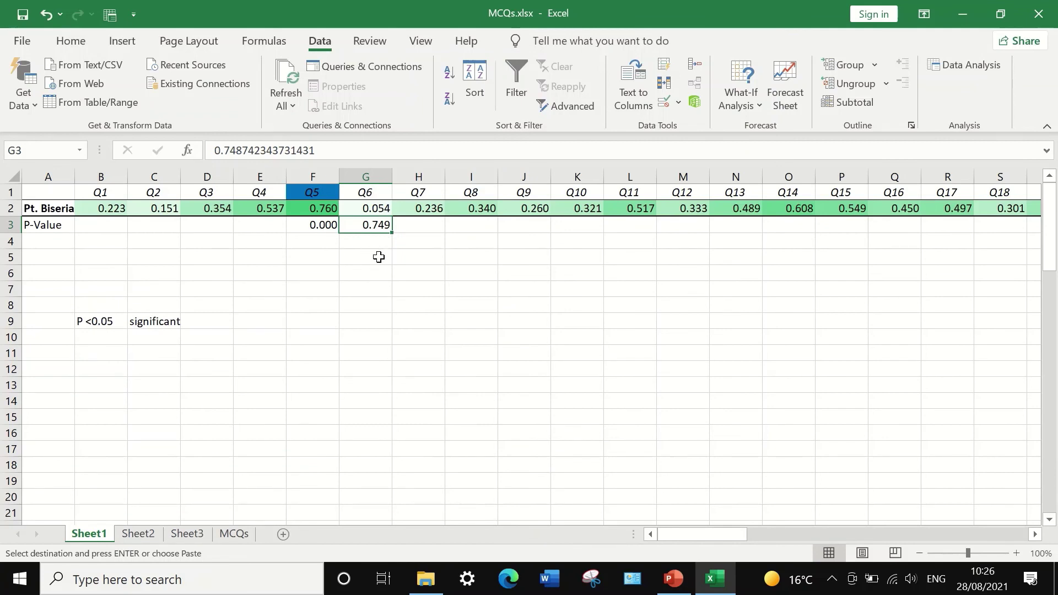
key("Down")
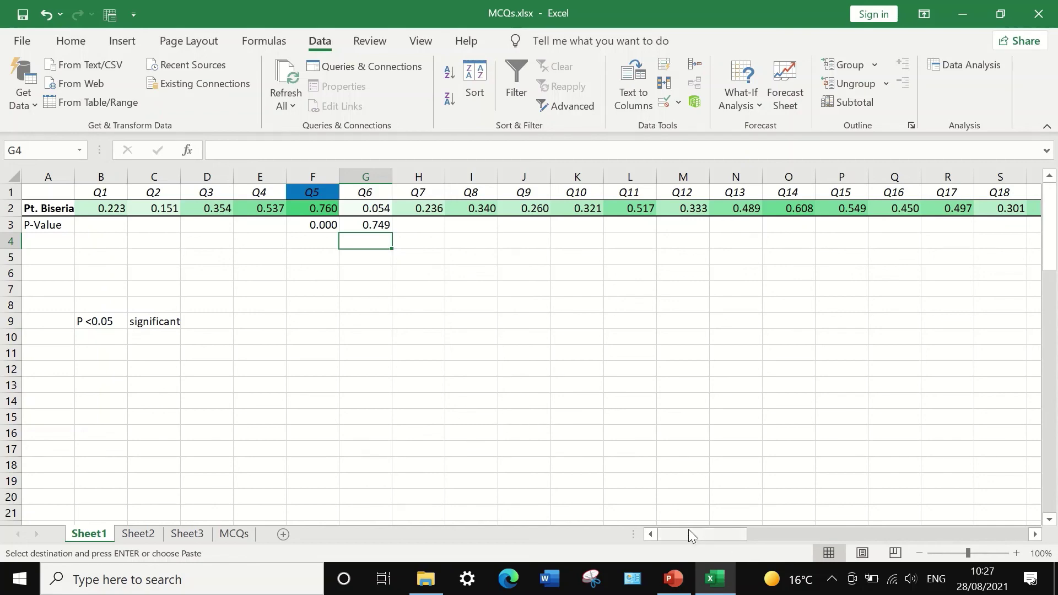
Step: Inspect Q47's red-shaded point-biserial correlation in AV2 on Sheet1 and select the P-Value cell below it
left_click_drag(689, 529, 860, 512)
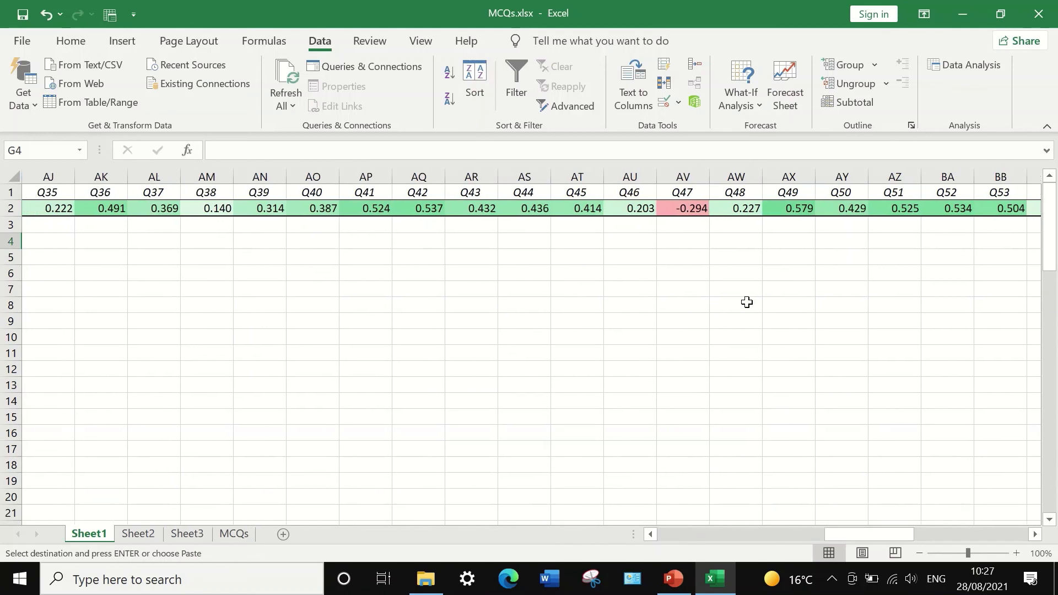
left_click(684, 211)
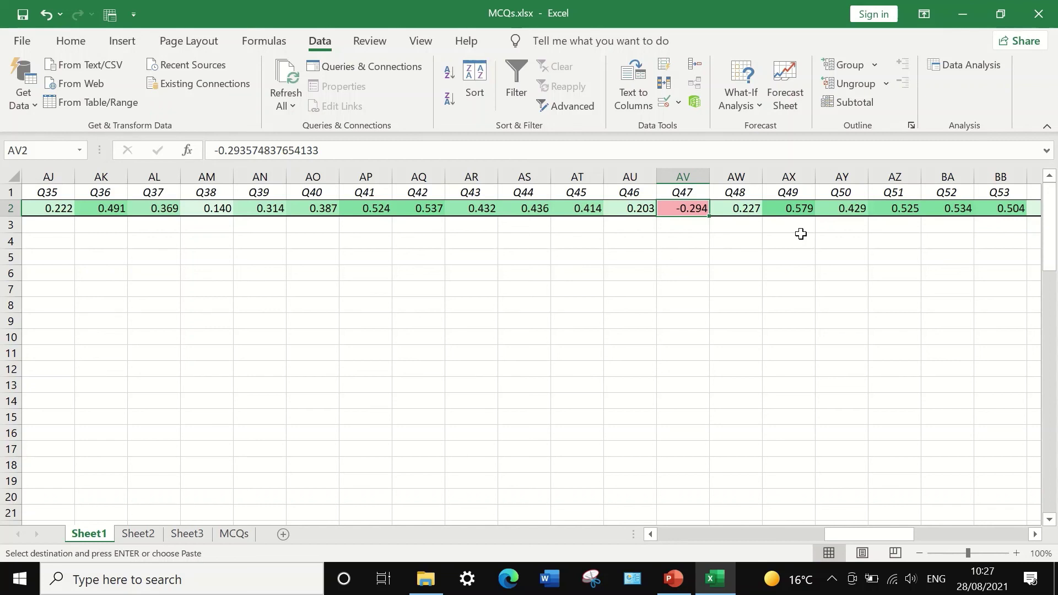
left_click(693, 225)
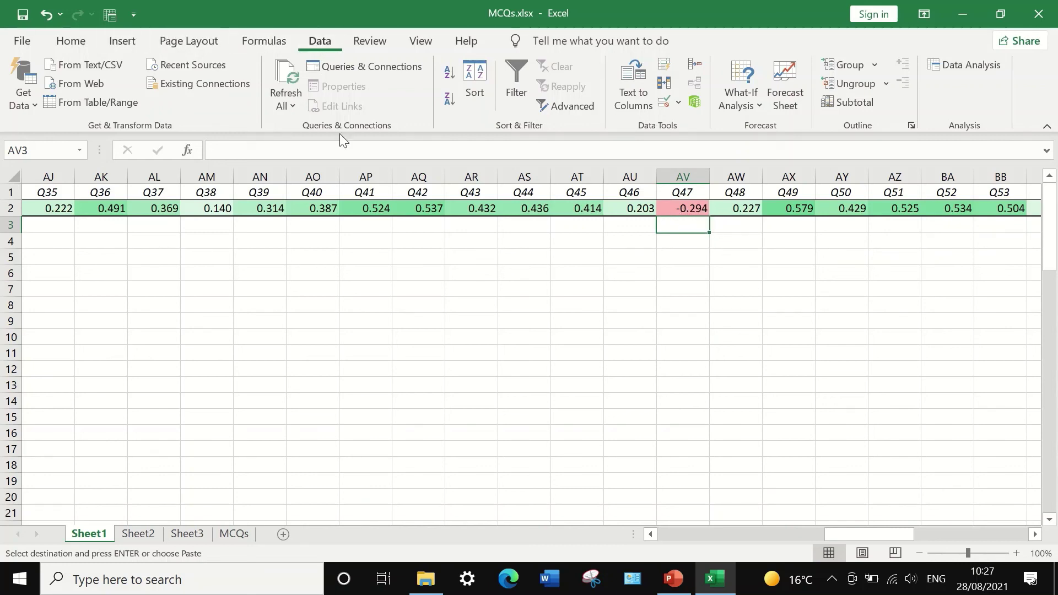
Step: From the MCQs sheet, run a regression to a new worksheet with Total Score as Y and Q47 AV1:AV39 as X, including labels
left_click(237, 534)
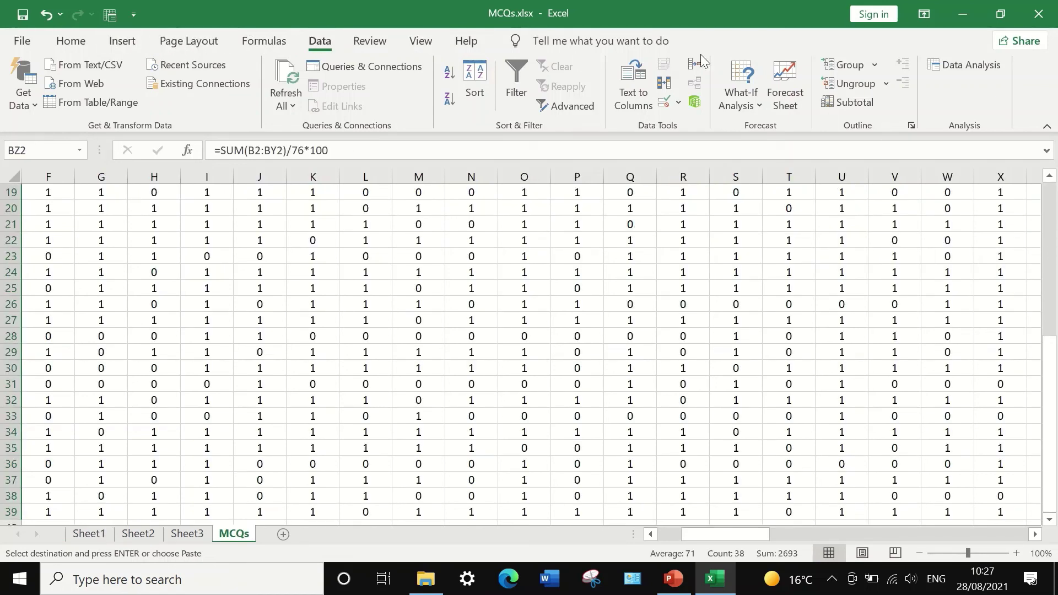
left_click(946, 67)
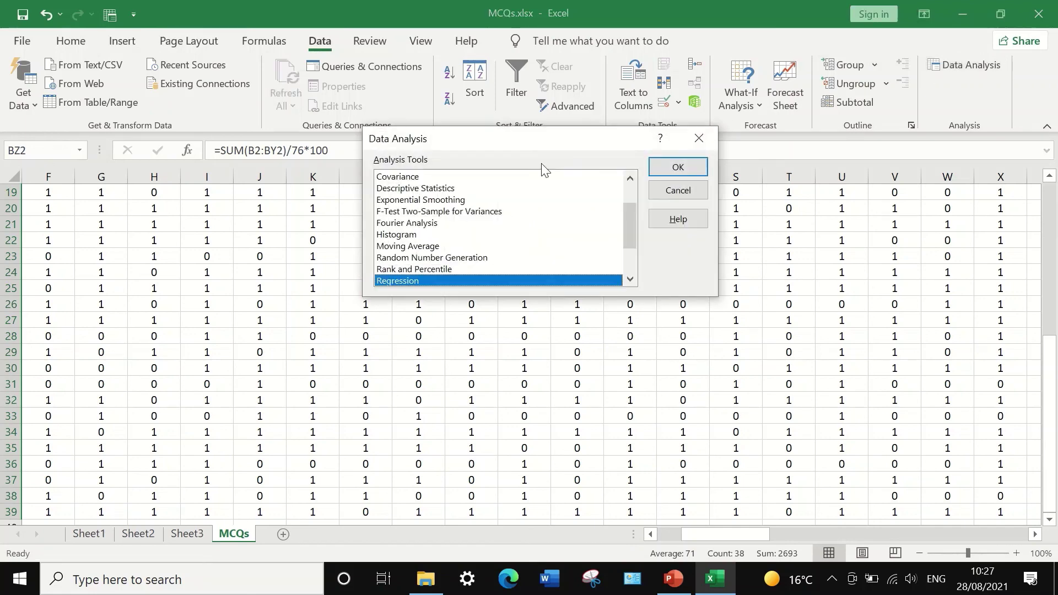
left_click(678, 167)
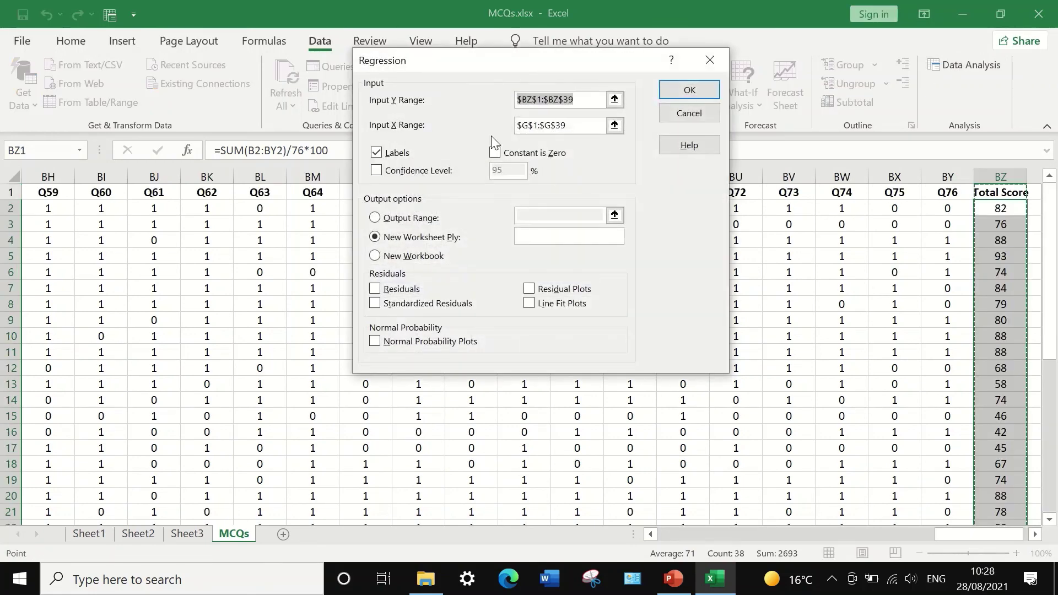
left_click(614, 125)
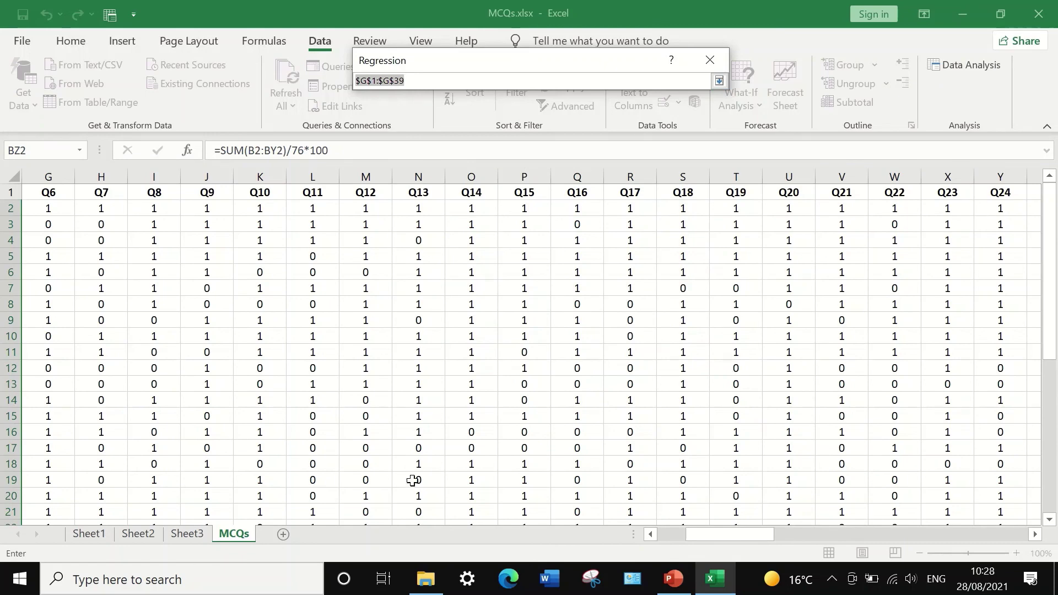
left_click_drag(715, 533, 877, 530)
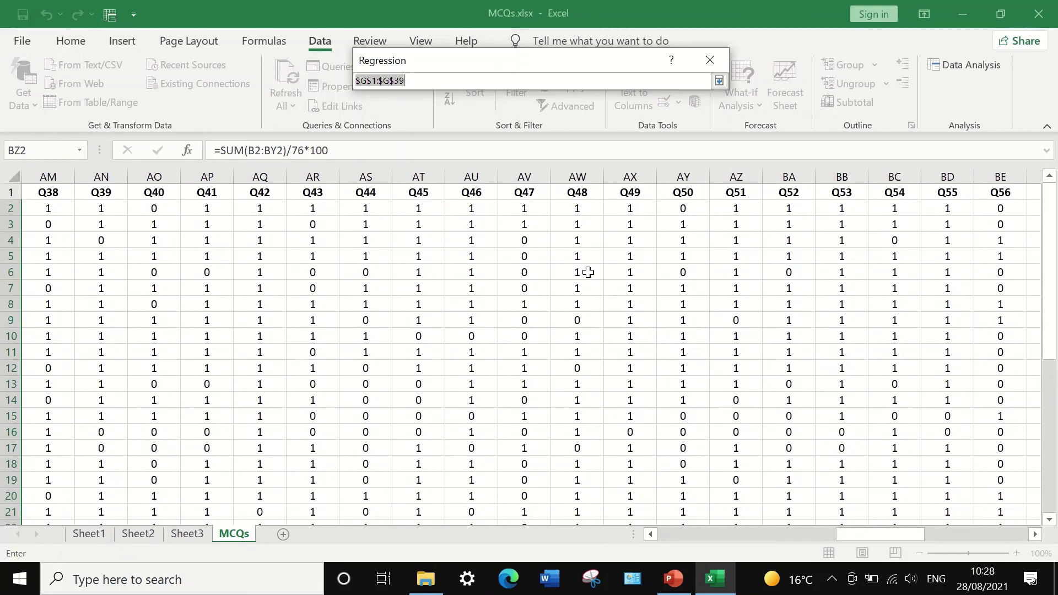
left_click(528, 193)
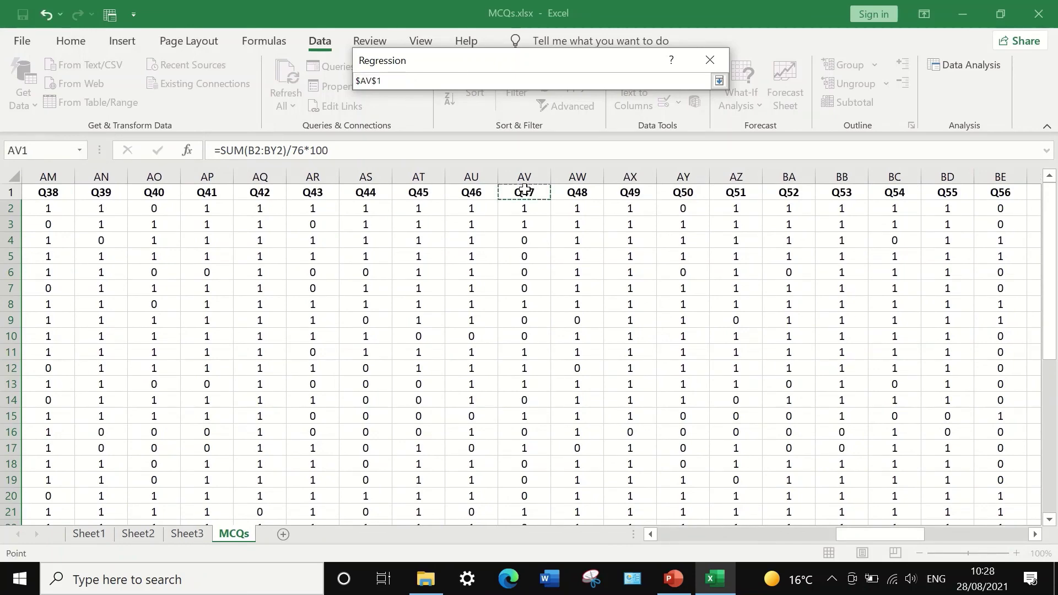
key("ctrl+shift+Down")
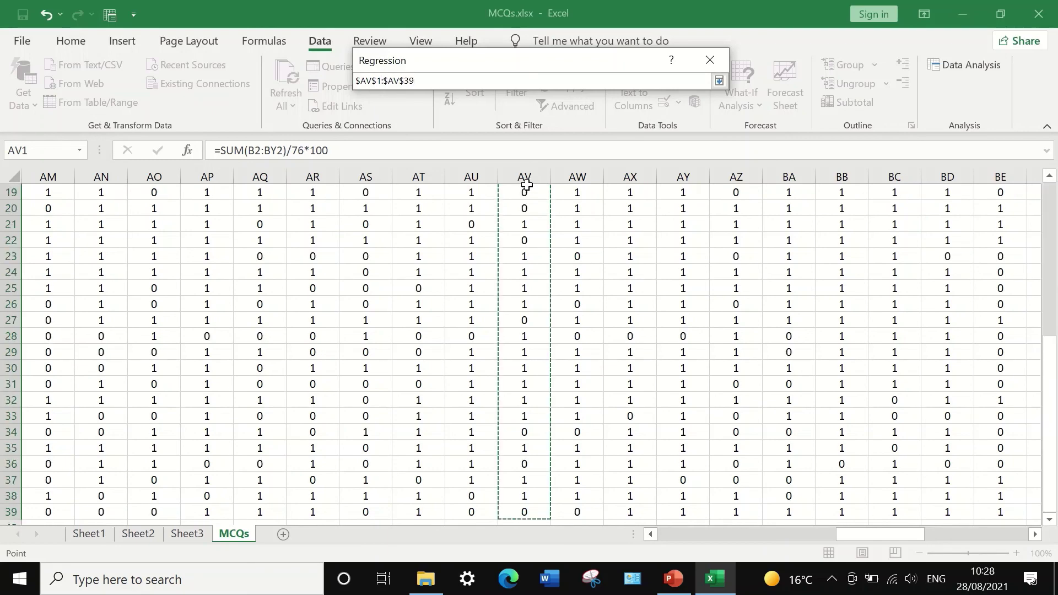
left_click(719, 81)
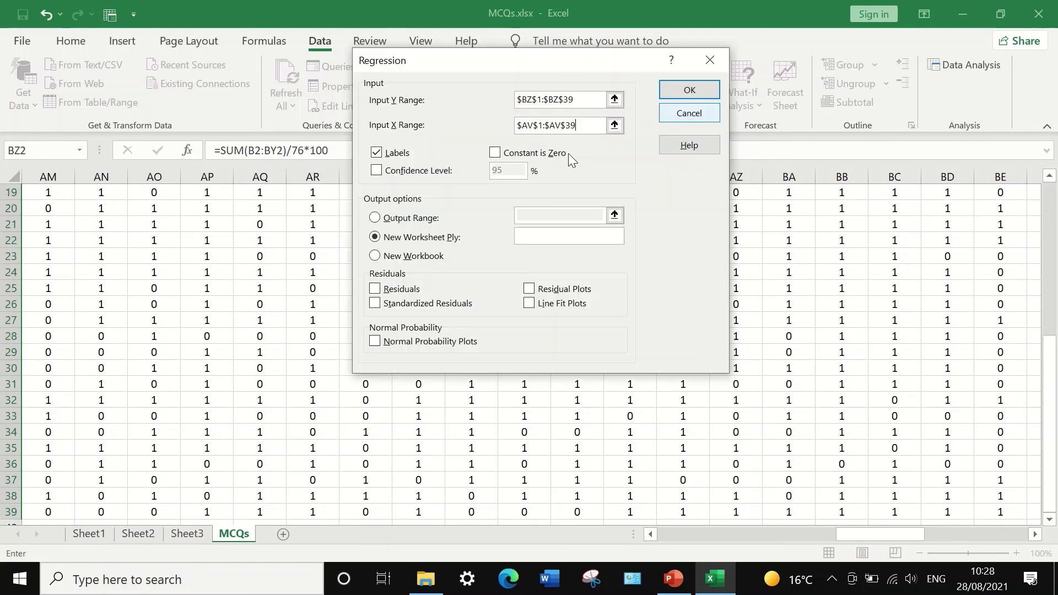
left_click(686, 89)
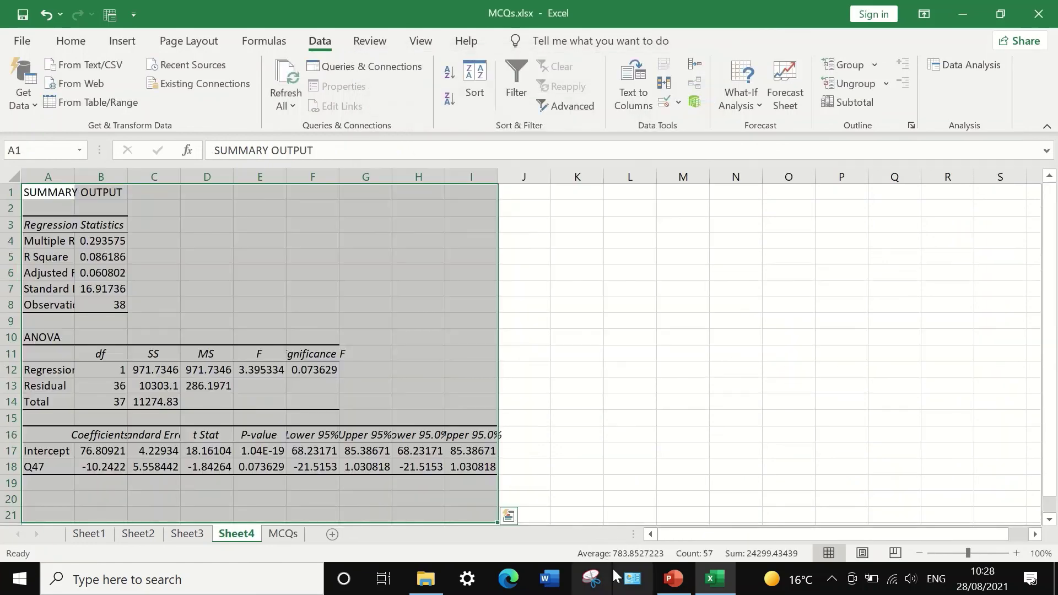
Step: In the Q47 regression output, widen the P-value column E and format row 18 as Number with three decimal places
left_click(560, 334)
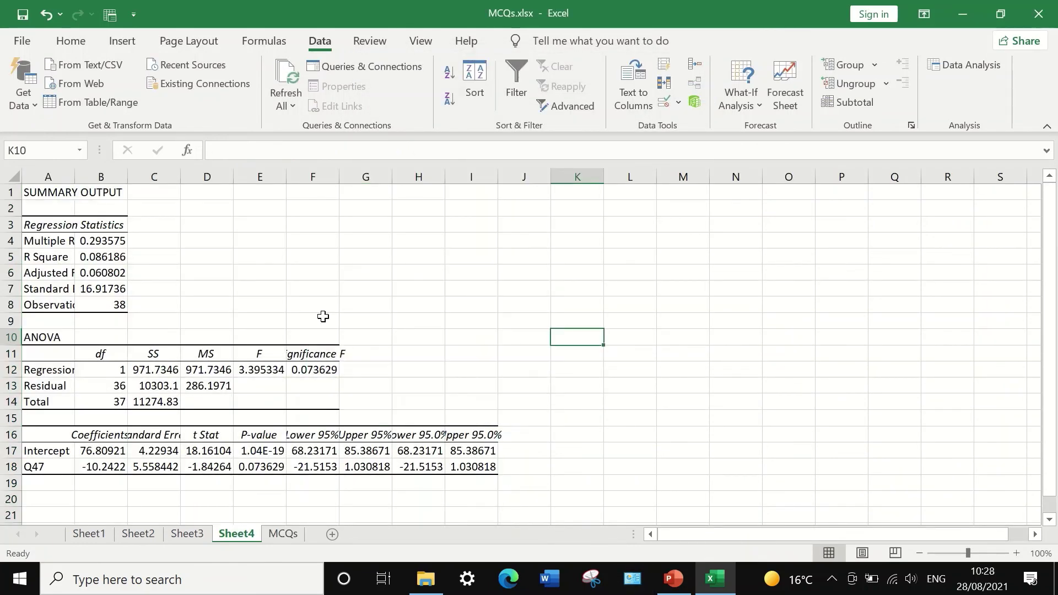
left_click_drag(286, 180, 479, 203)
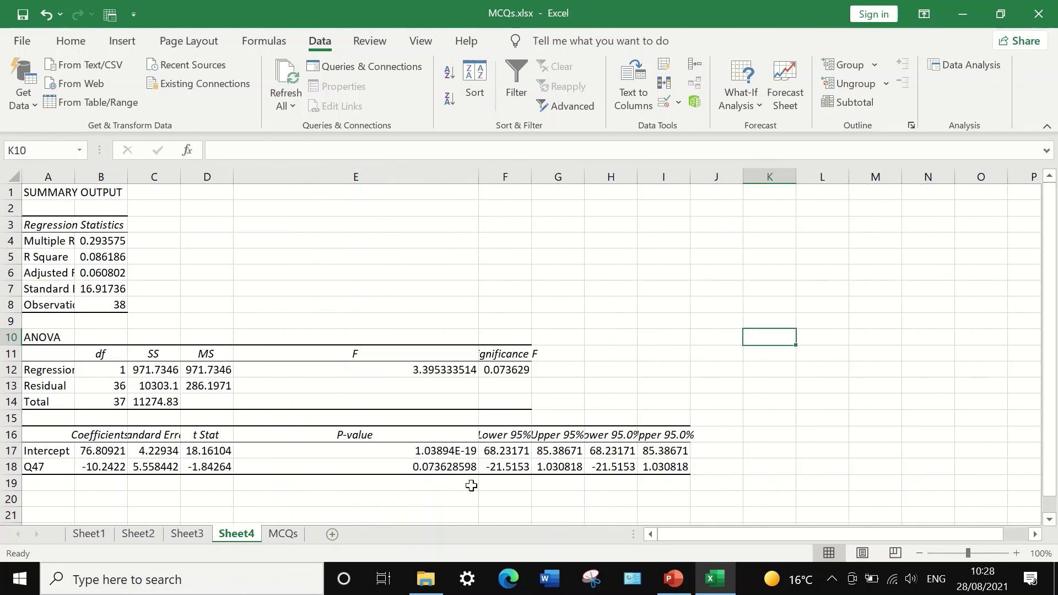
left_click(418, 473)
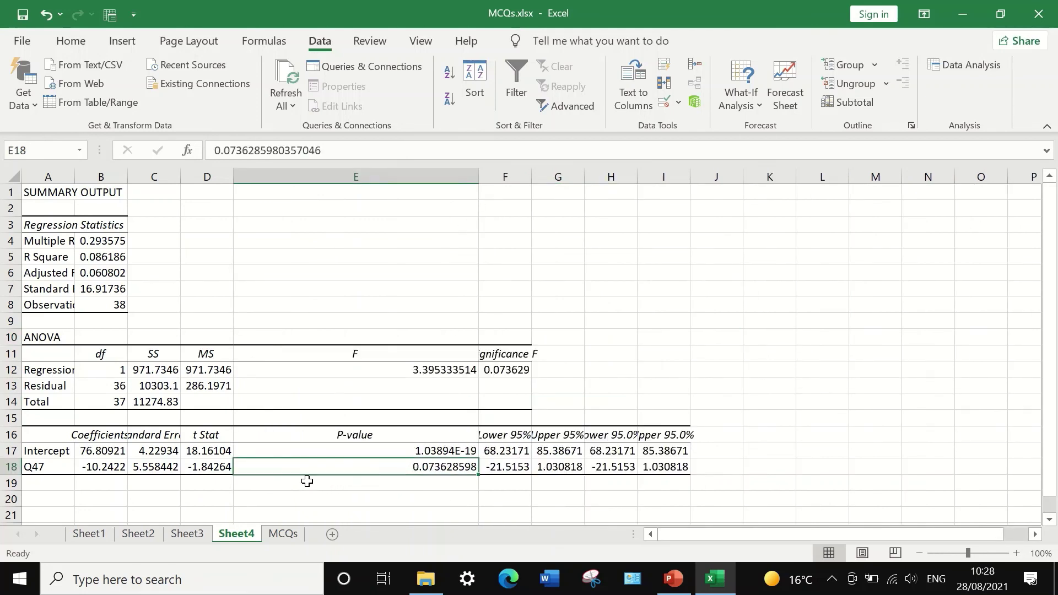
left_click(13, 468)
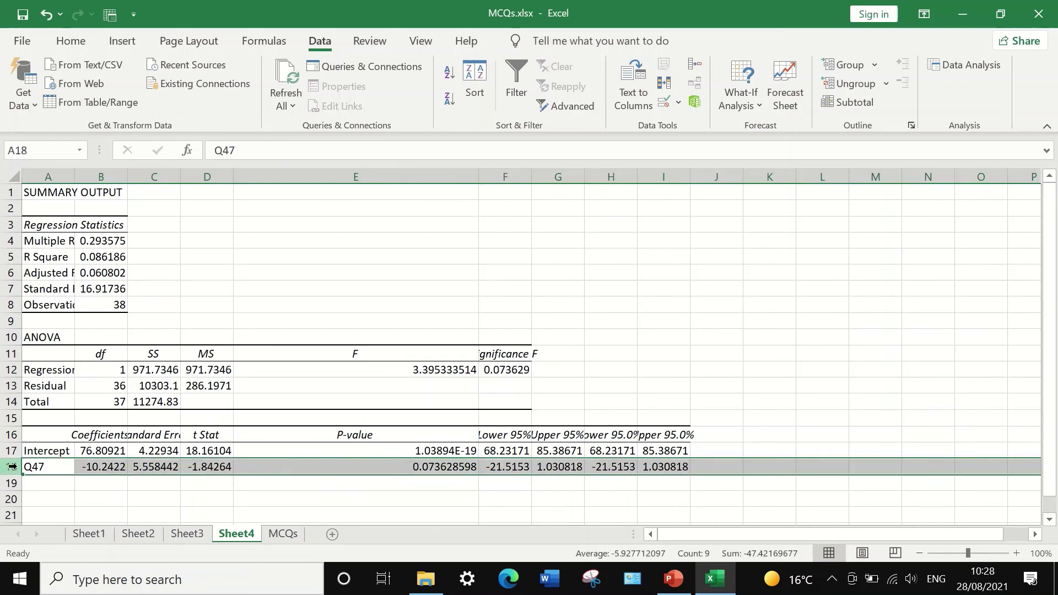
right_click(17, 468)
left_click(84, 374)
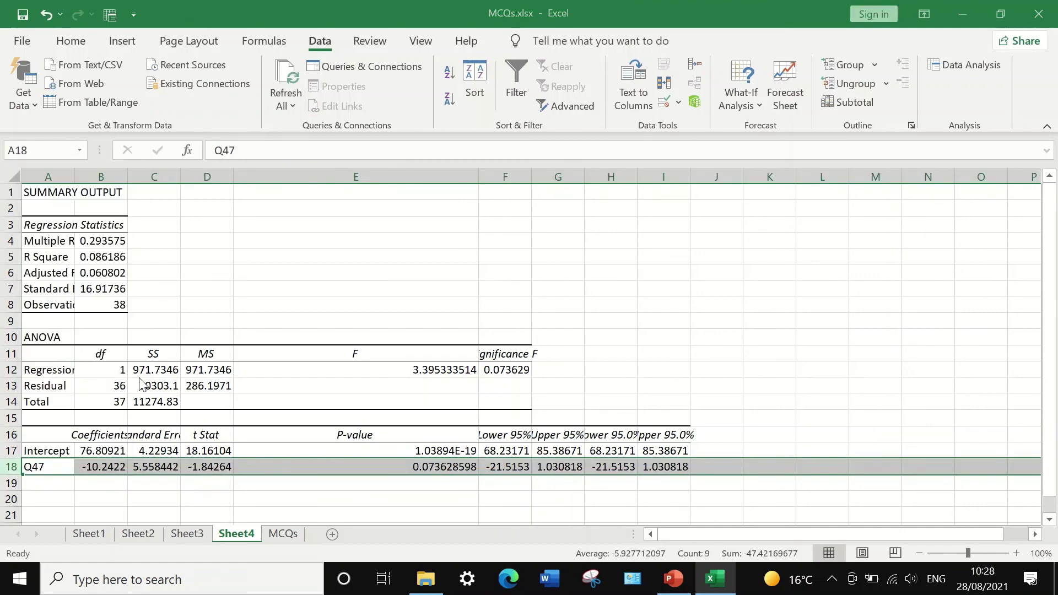
left_click(42, 223)
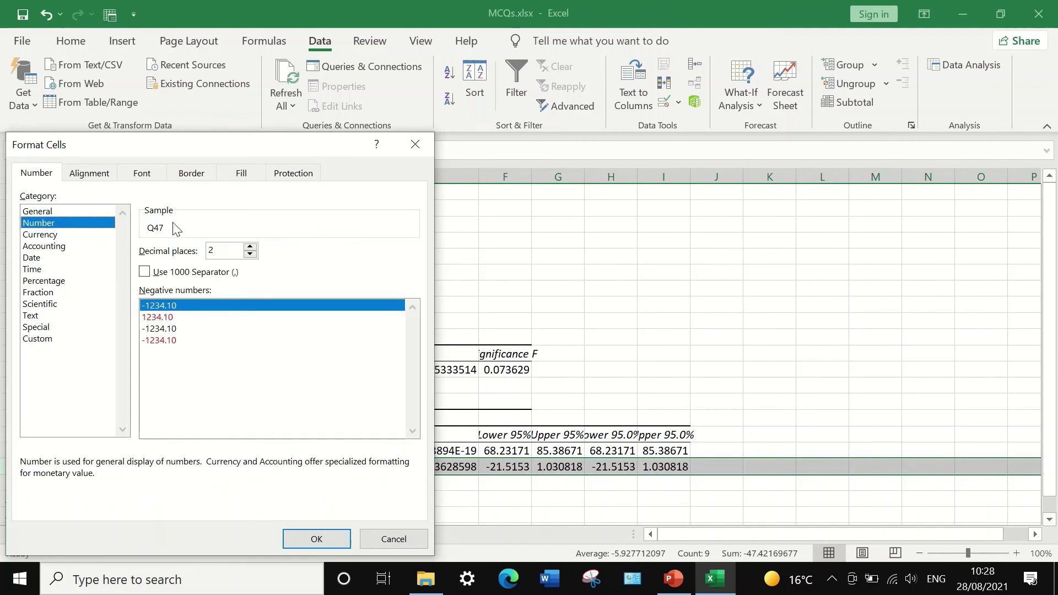
left_click(251, 247)
left_click(304, 540)
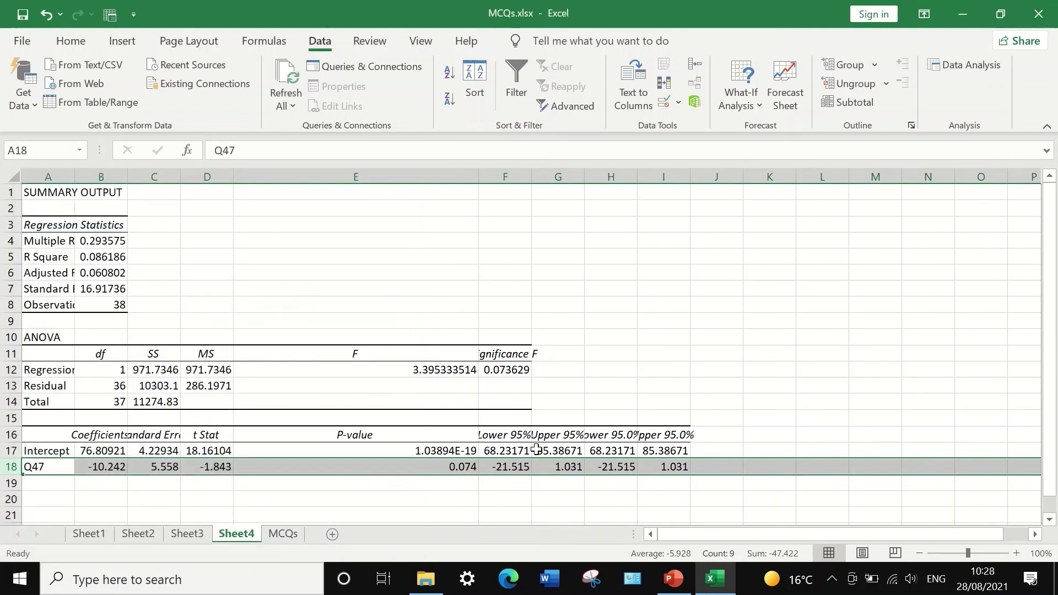
Step: Copy the Q47 P-value from E18 of the regression output and paste it into AV3 on Sheet1
left_click(397, 468)
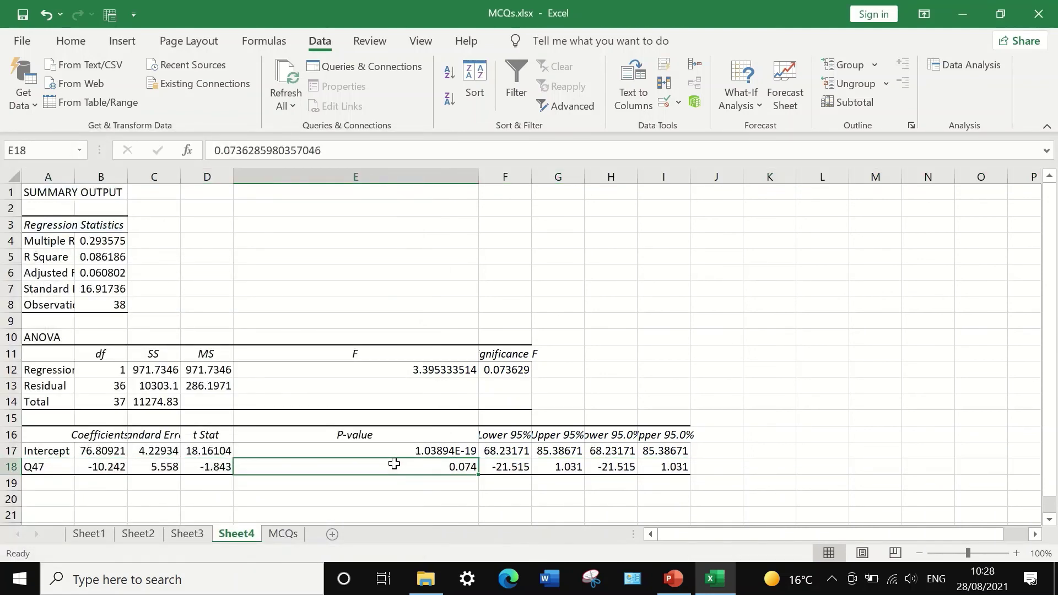
key("ctrl+c")
left_click(283, 534)
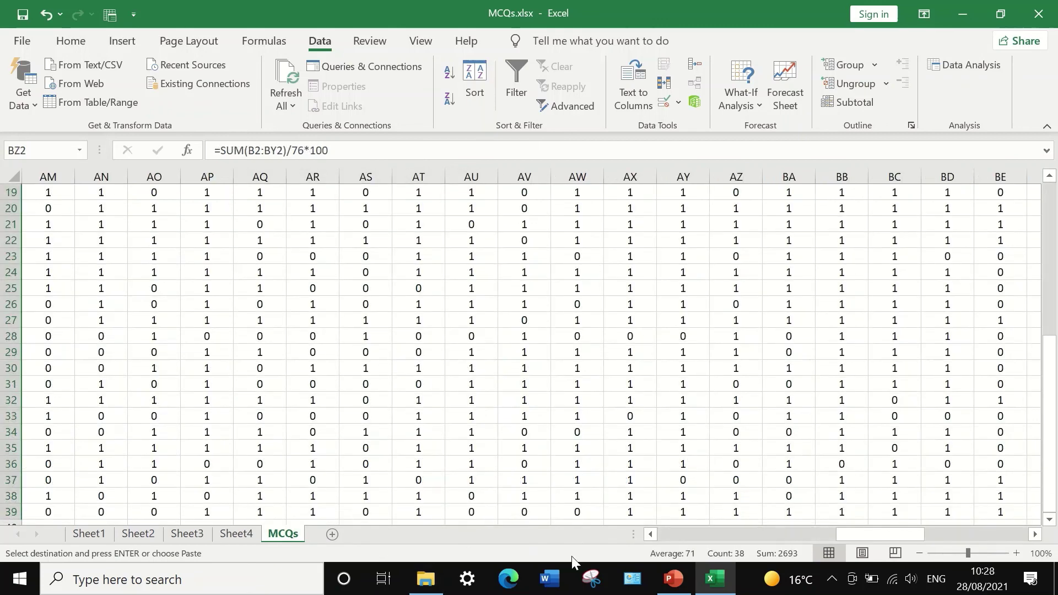
scroll(565, 444, "down", 7)
scroll(567, 447, "up", 4)
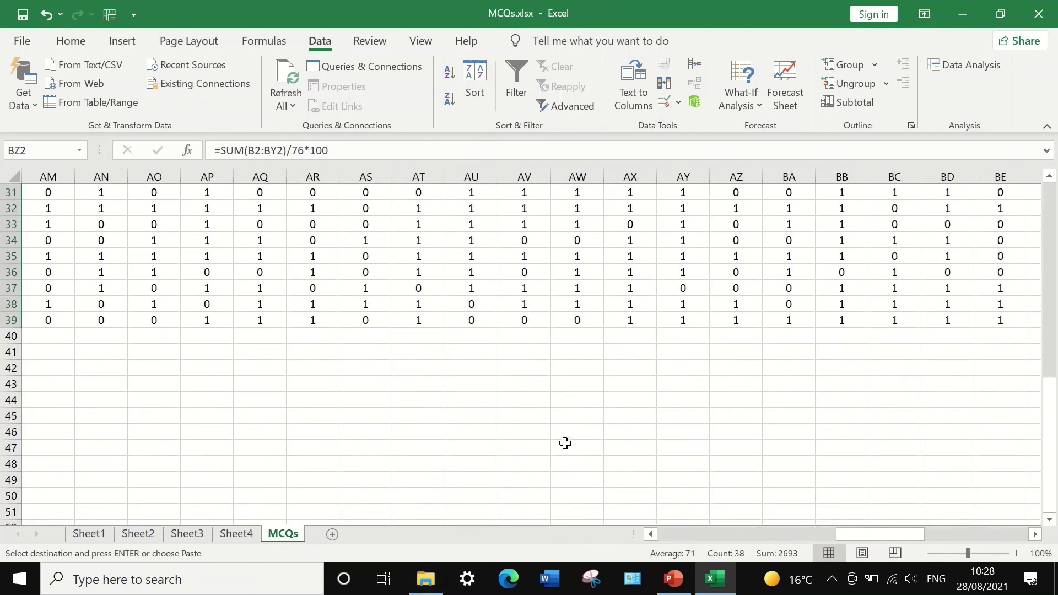
left_click(100, 539)
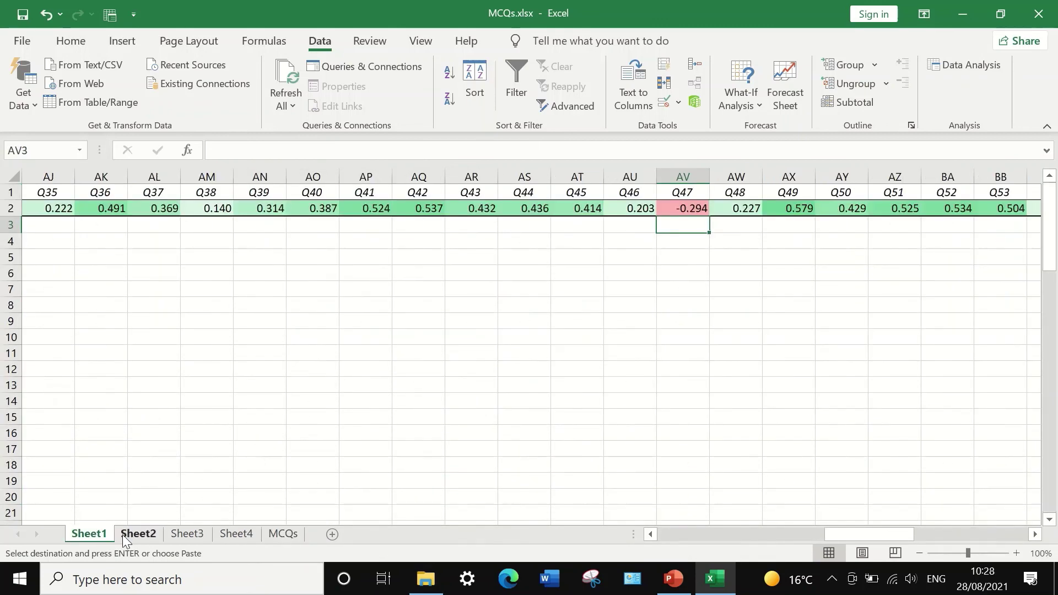
right_click(688, 230)
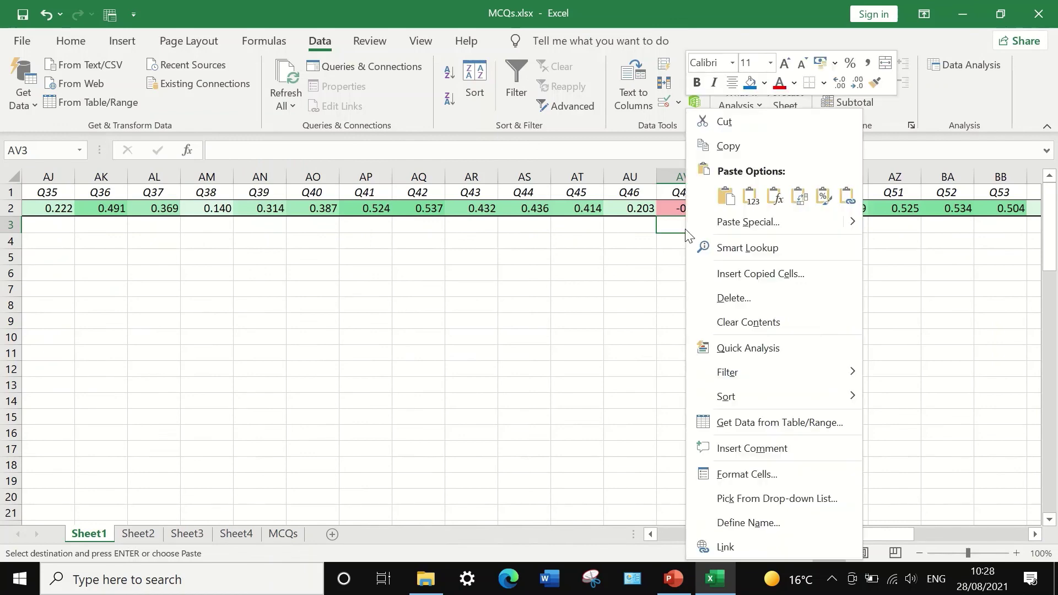
left_click(725, 196)
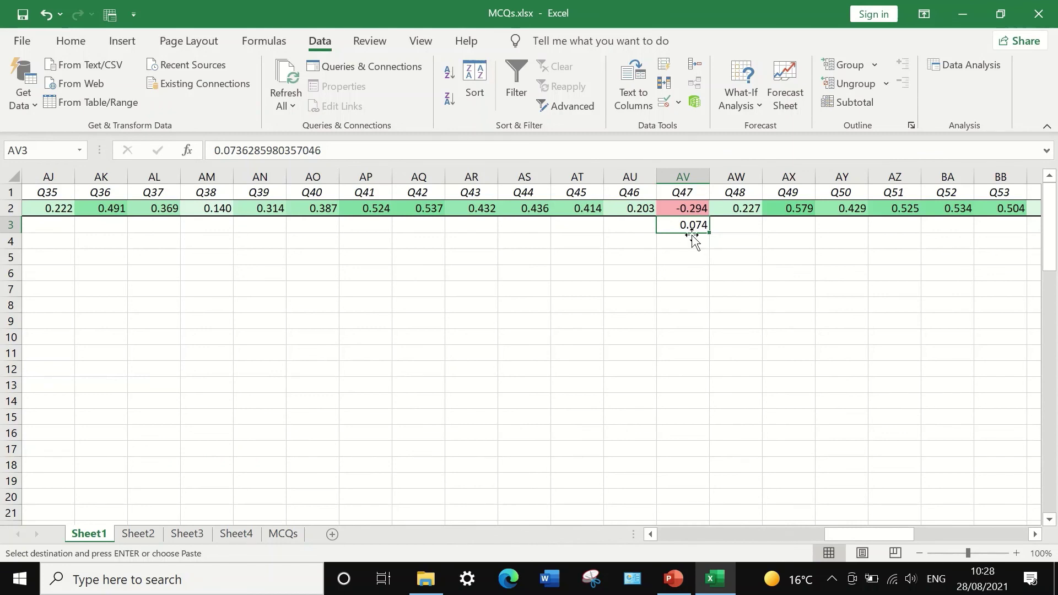
Step: Compare Q47's P-value in AV3 with the P <0.05 significance note in row 9 of Sheet1
left_click(687, 255)
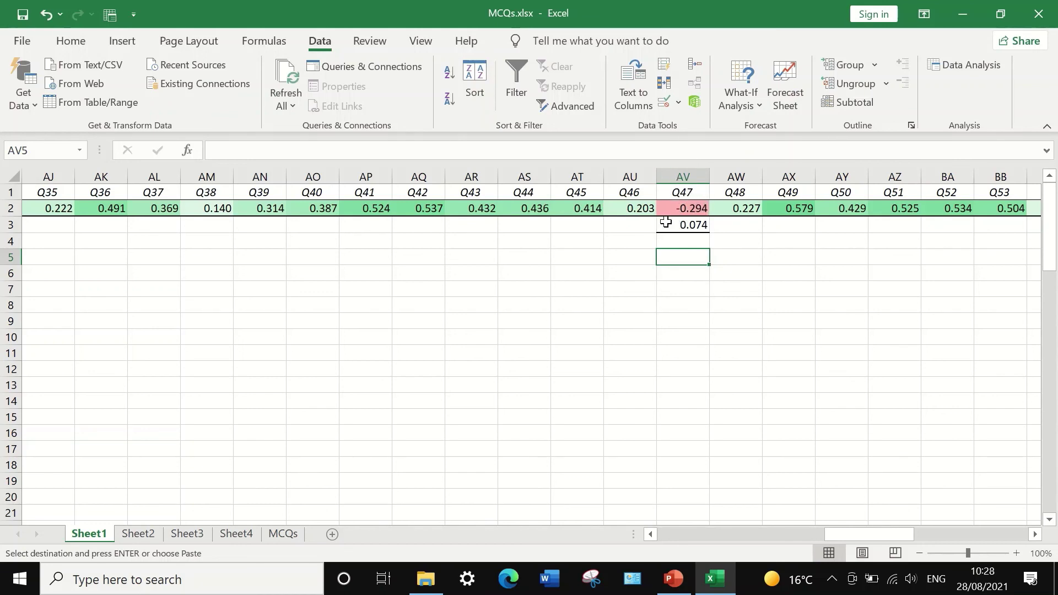
left_click(697, 226)
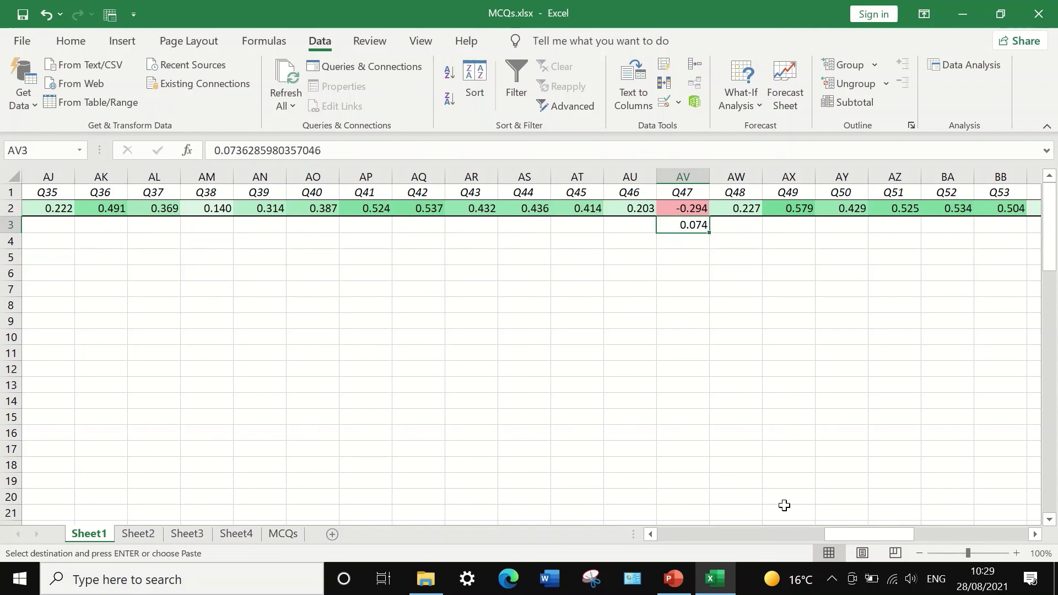
left_click_drag(860, 535, 174, 335)
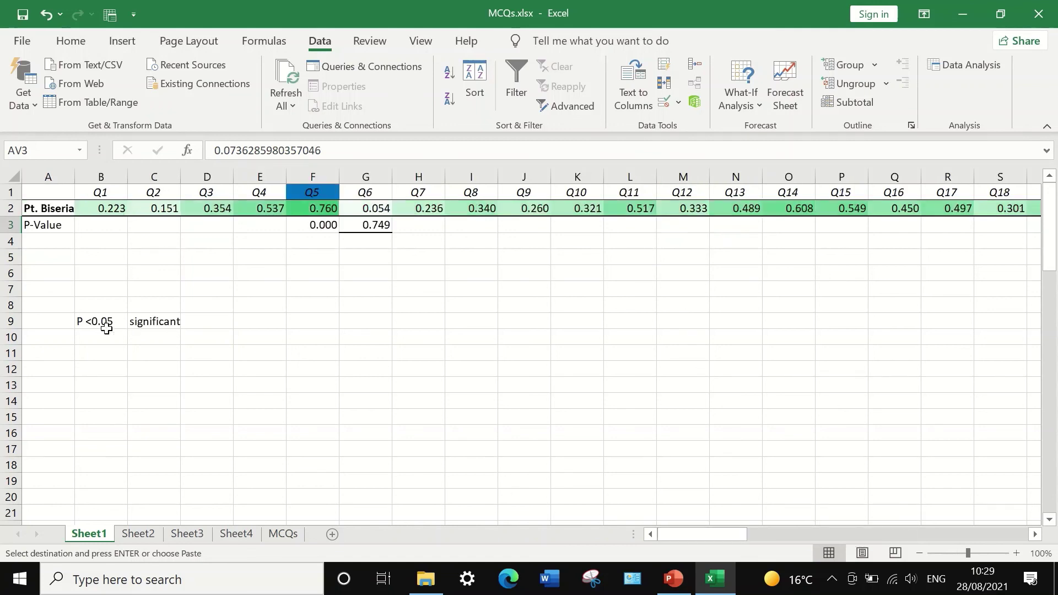
left_click_drag(718, 535, 871, 522)
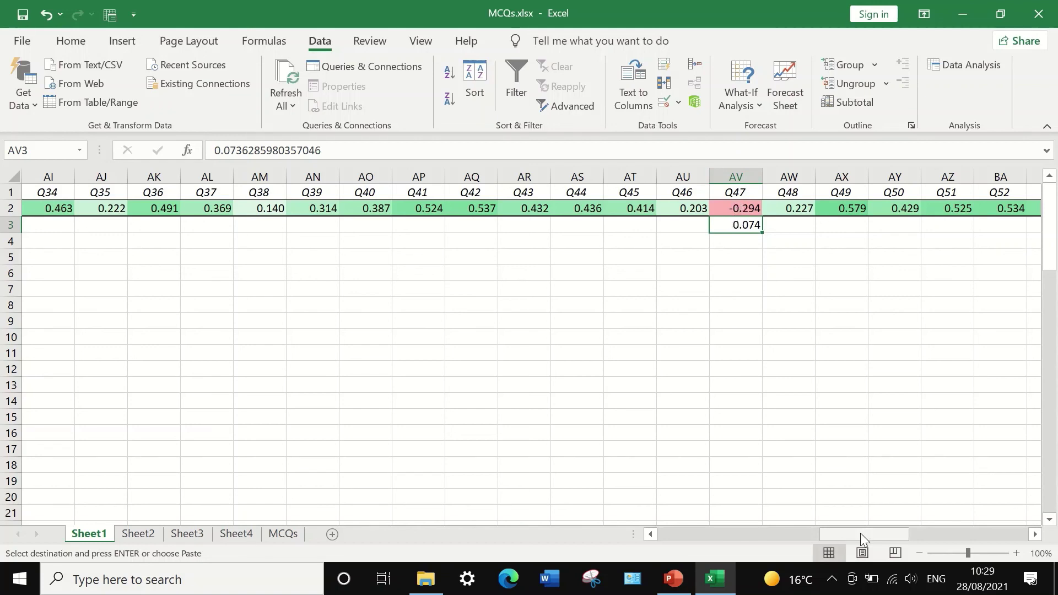
left_click_drag(861, 533, 629, 517)
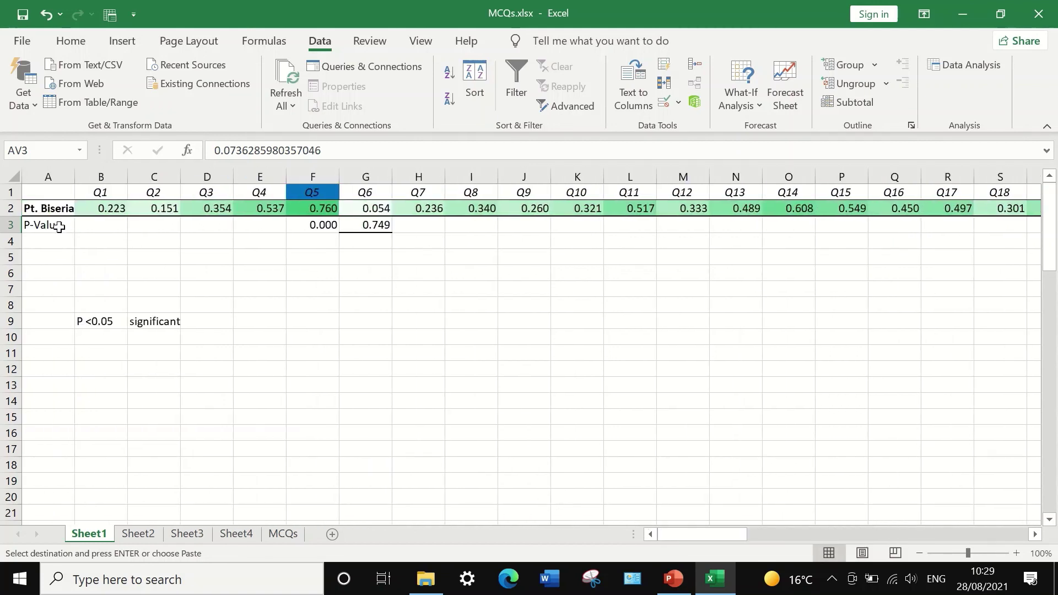